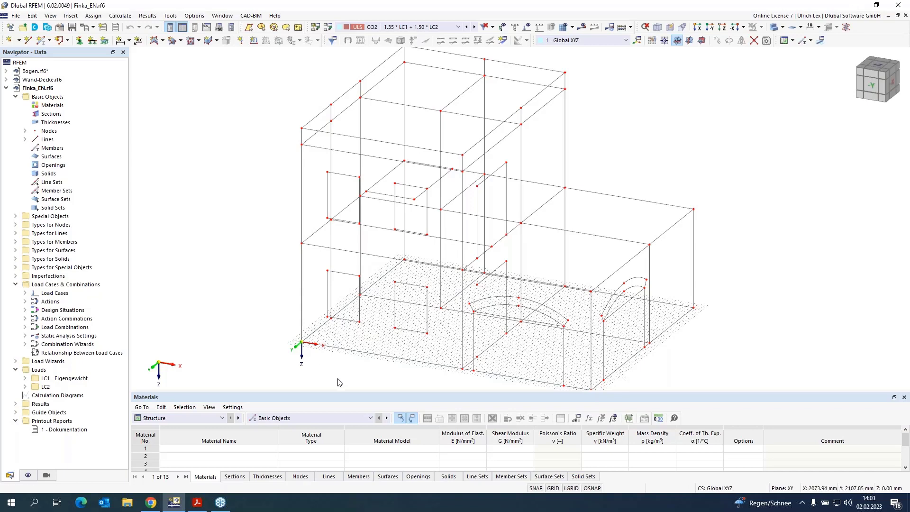
Check in the base data of Finka_EN.rf6 that the Masonry Design add-on is activated
middle_click_drag(337, 379, 340, 368, "ctrl")
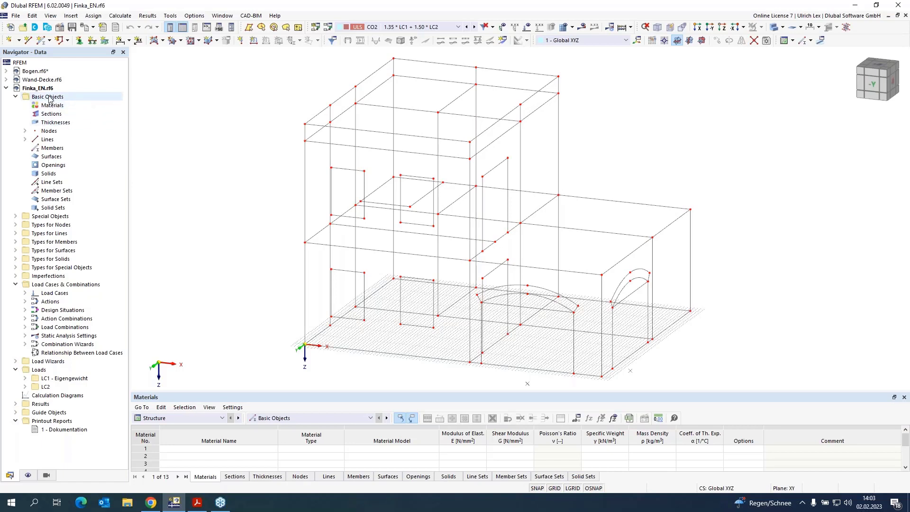
right_click(38, 89)
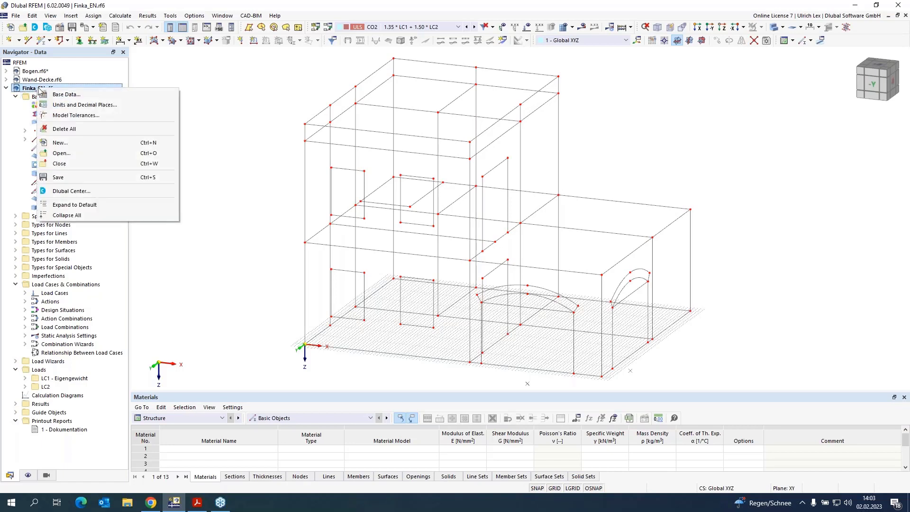
left_click(64, 93)
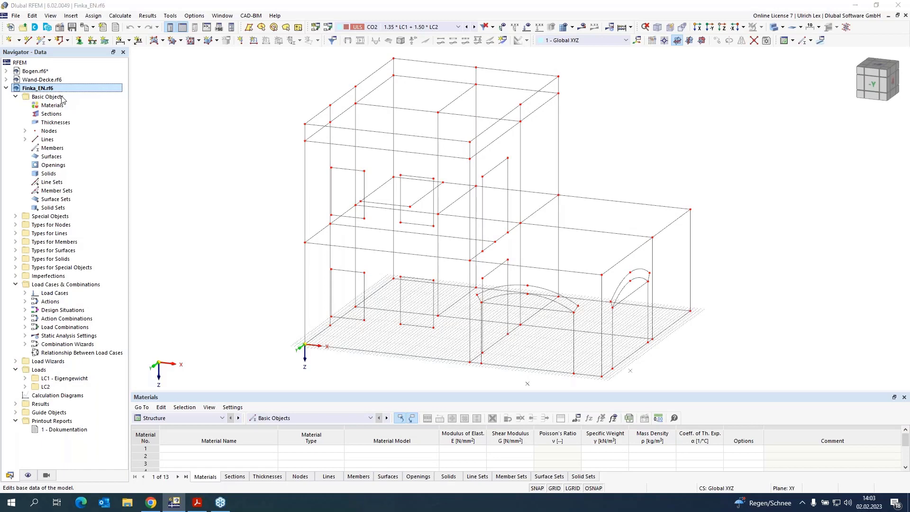
left_click(292, 67)
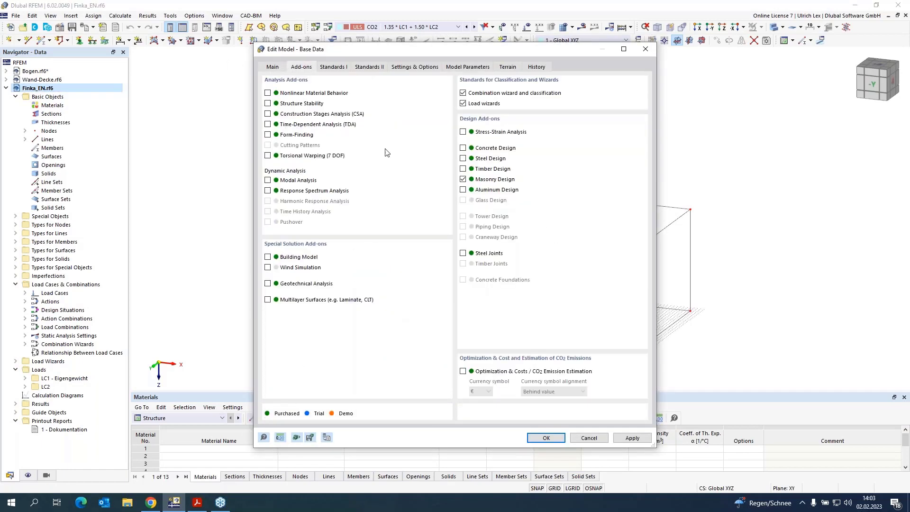
left_click(463, 179)
left_click_drag(464, 47, 481, 37)
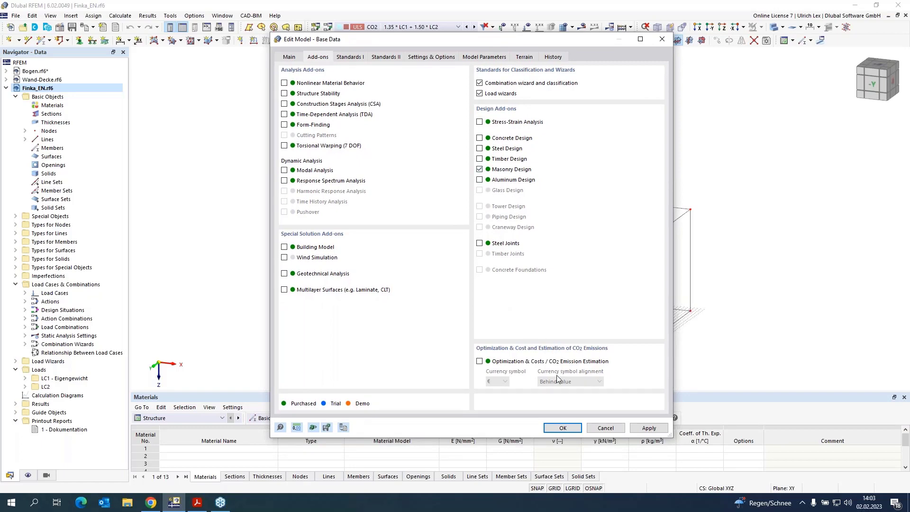
left_click(576, 429)
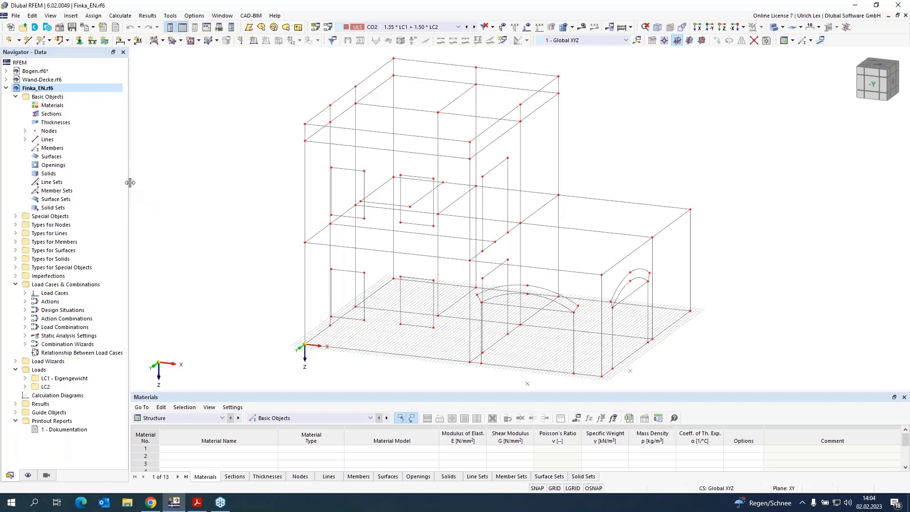
Create a new material of type Masonry with the material model Orthotropic | Masonry | Plastic (Surfaces)
right_click(61, 106)
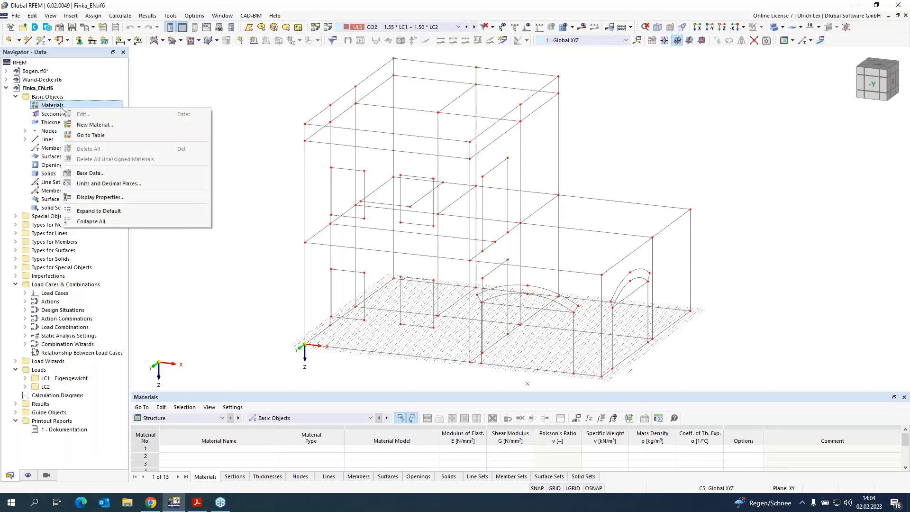
left_click(112, 126)
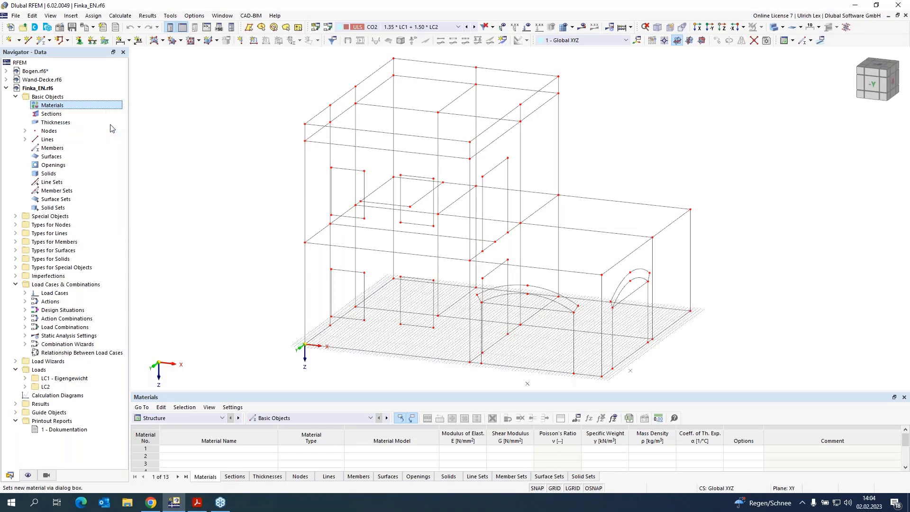
left_click_drag(376, 52, 258, 51)
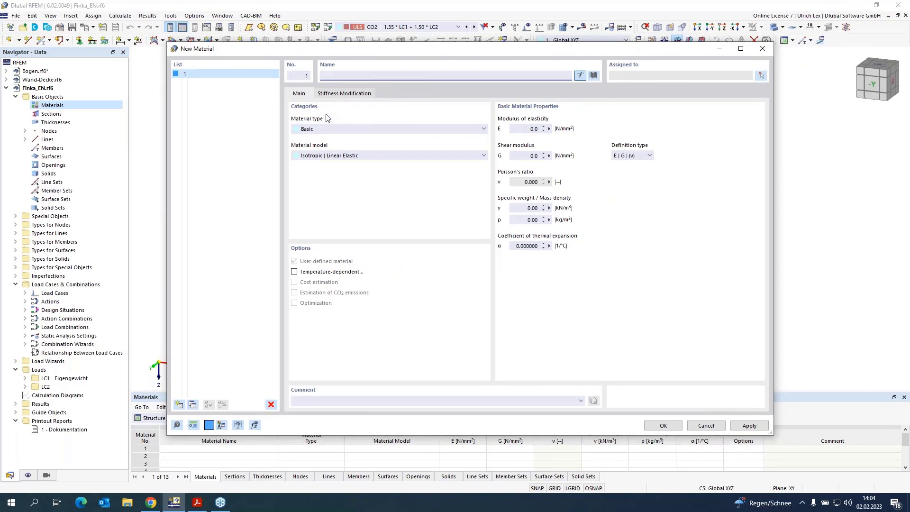
left_click(329, 131)
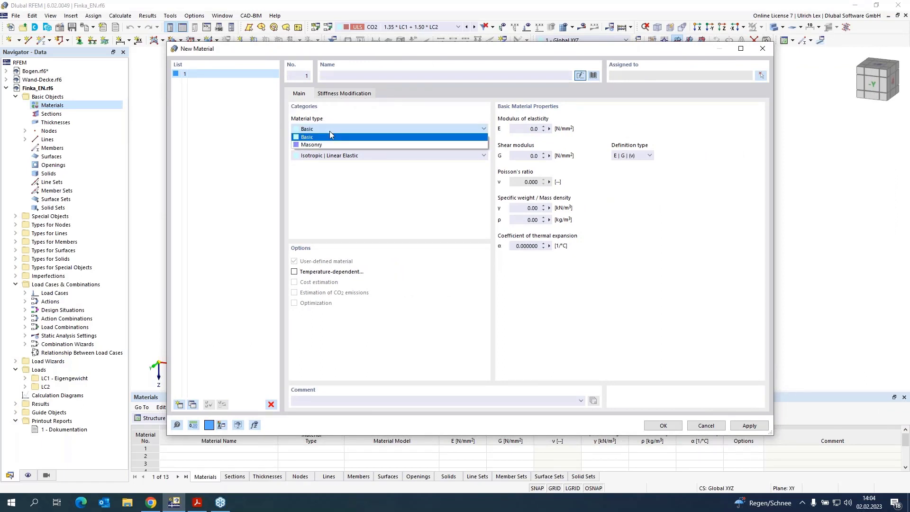
left_click(328, 143)
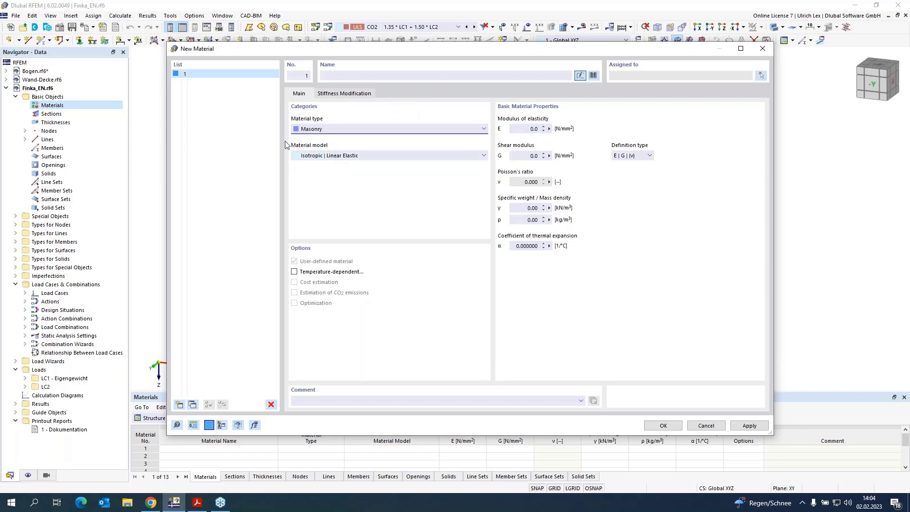
left_click(386, 158)
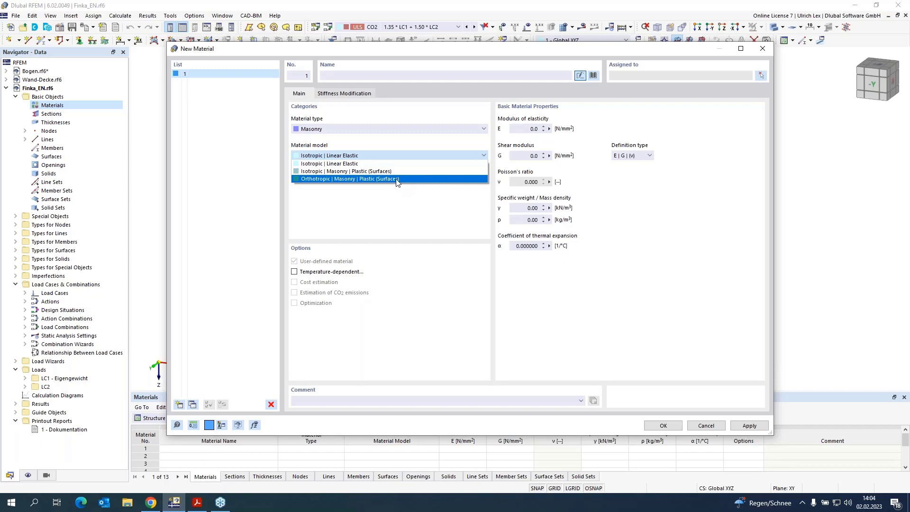
left_click(416, 180)
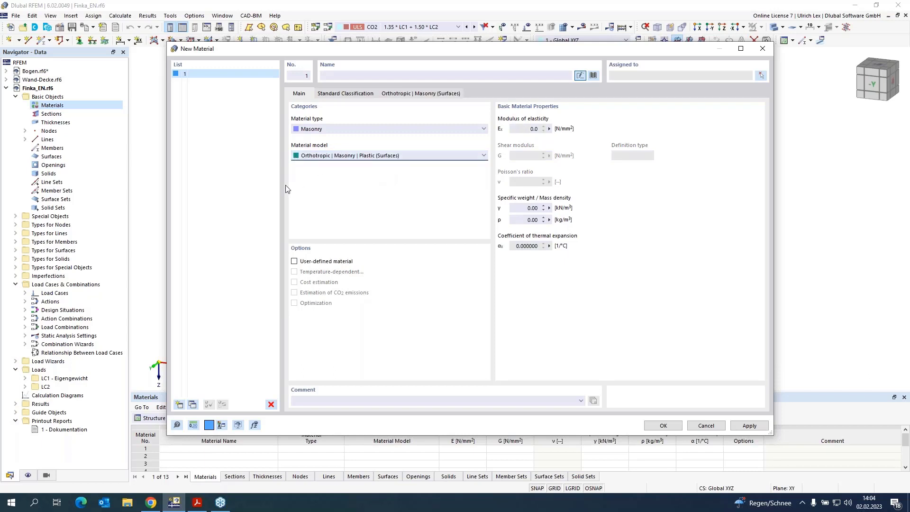
Filter the material library by Masonry and assign Porotherm 38 Plan, Thin Layer Mortar 1-3 mm from the Wienerberger mortared masonry series
left_click(593, 75)
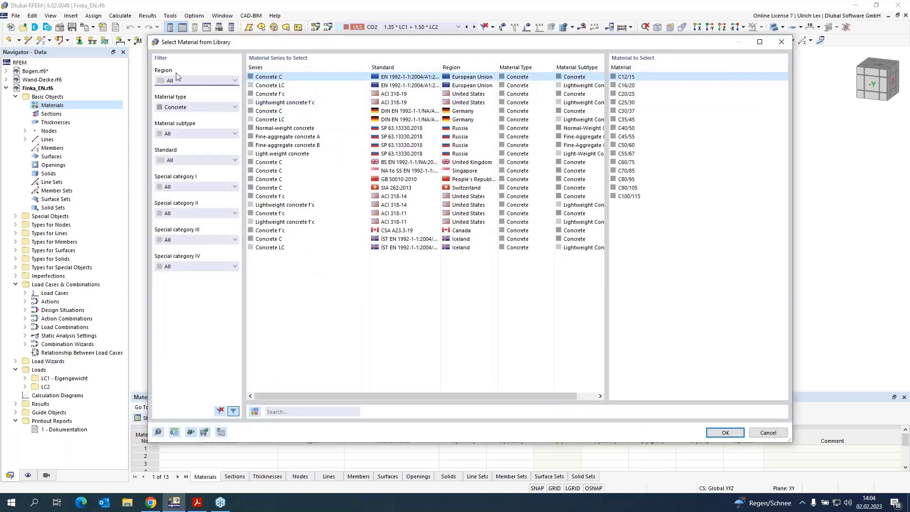
left_click(198, 111)
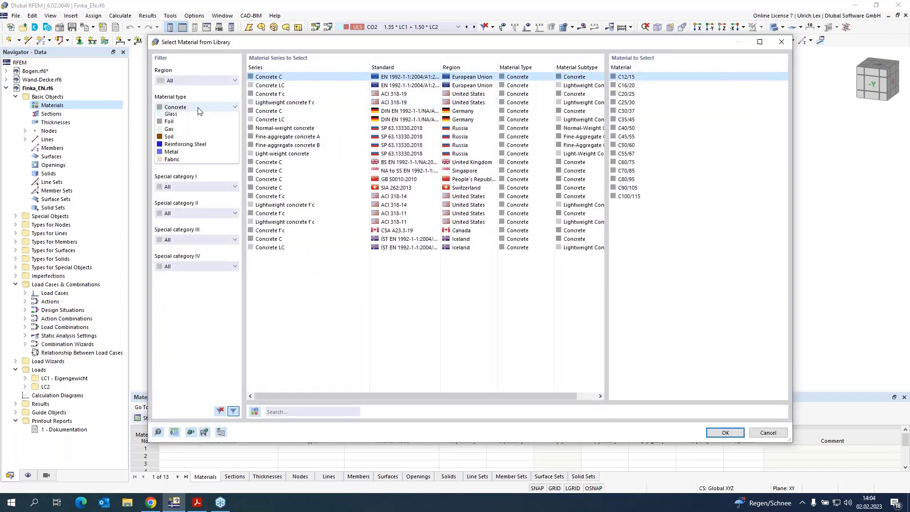
left_click(201, 155)
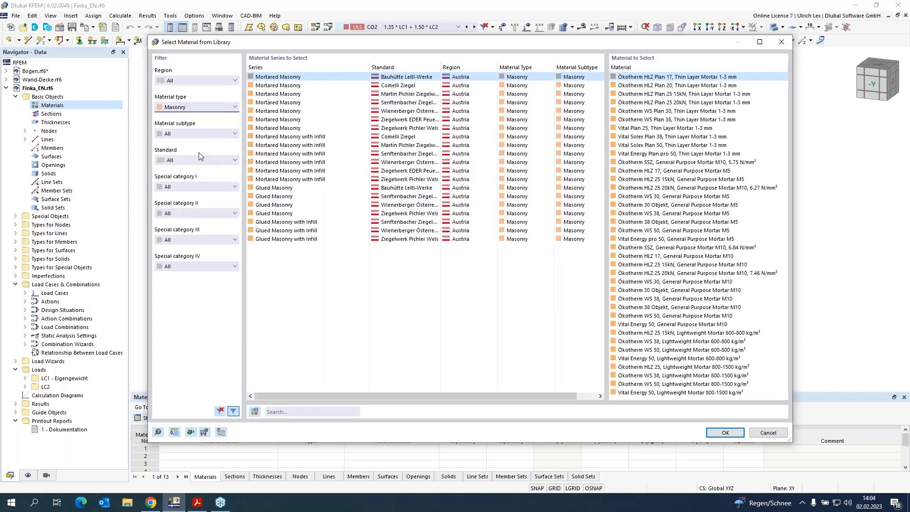
left_click(311, 112)
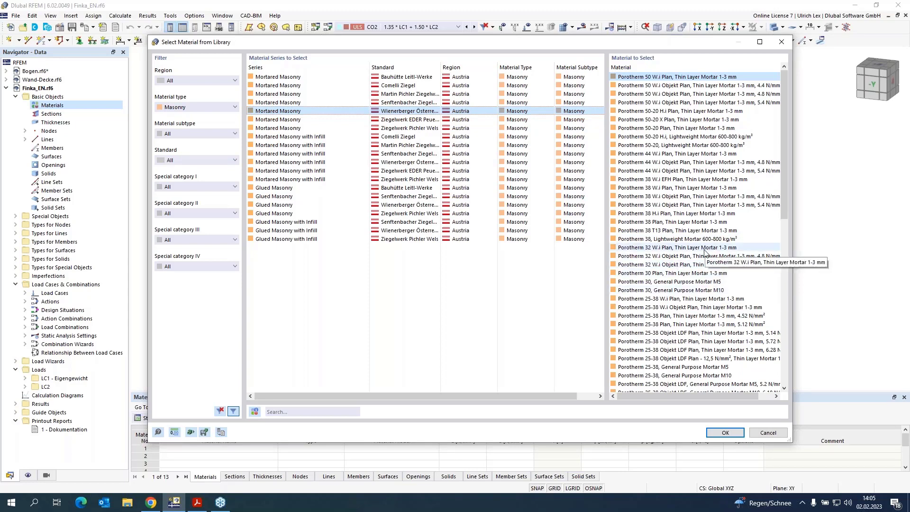
left_click(742, 223)
left_click(725, 433)
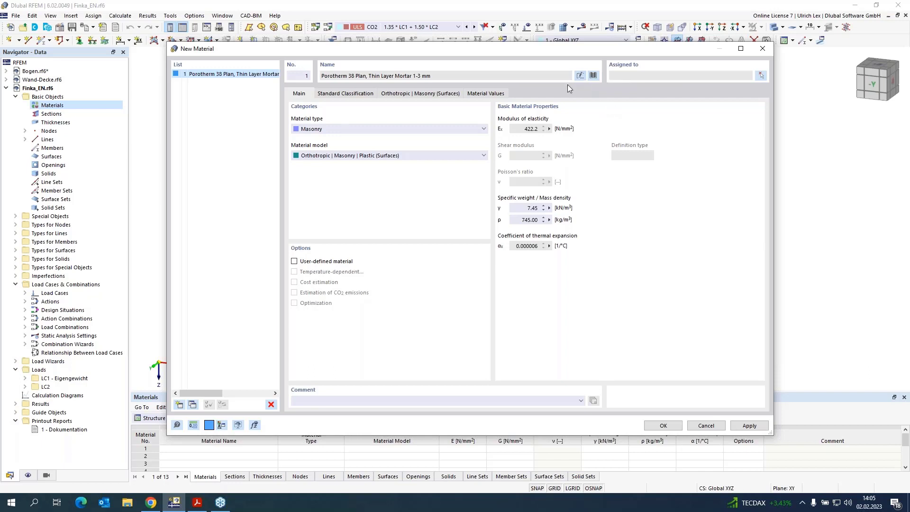
Examine the material's standard classification parameters and the available brickwork grouping options, and apply the material
left_click(579, 76)
left_click(363, 94)
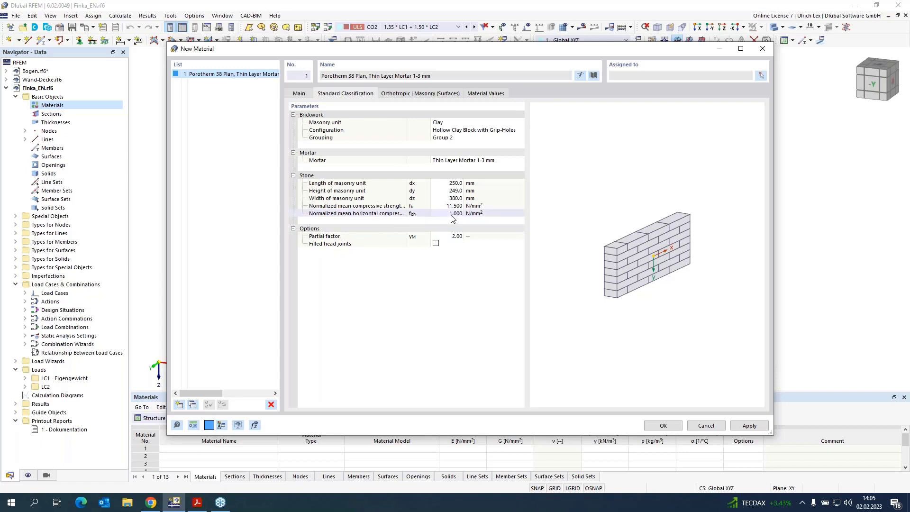
left_click_drag(408, 185, 421, 186)
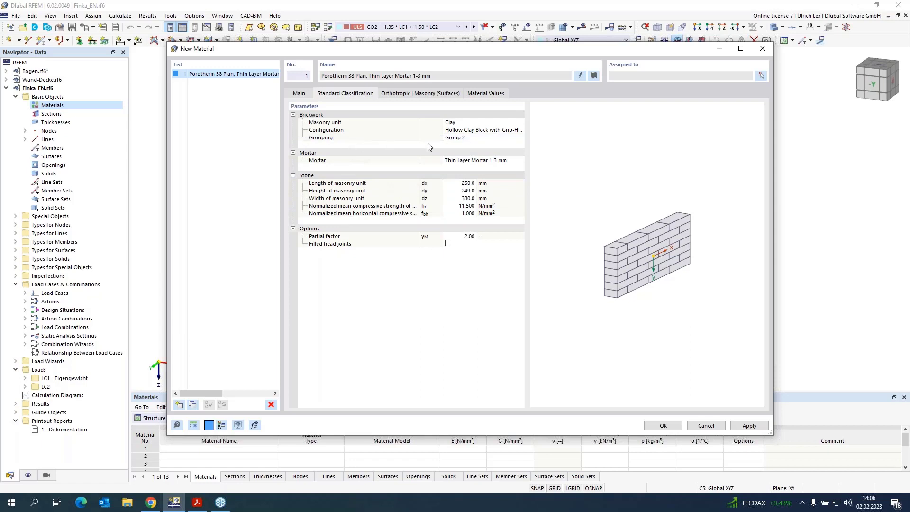
left_click(493, 138)
left_click(521, 138)
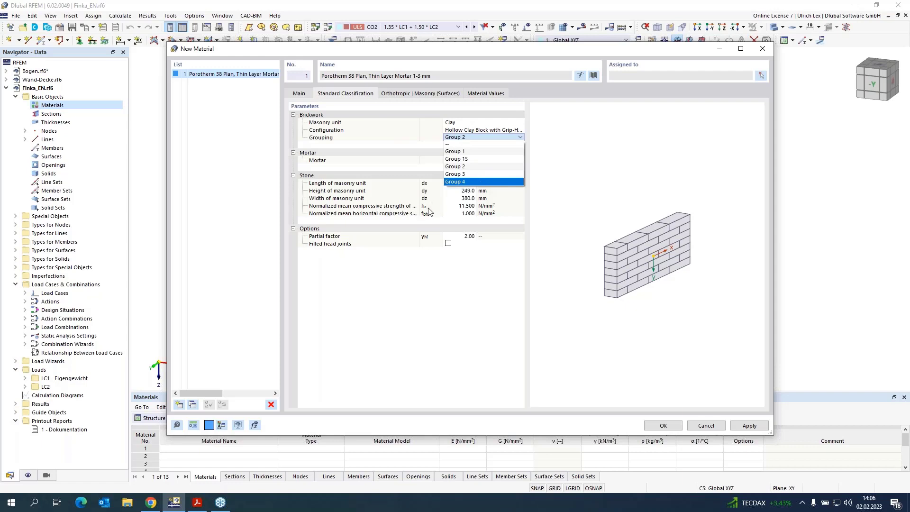
left_click(467, 283)
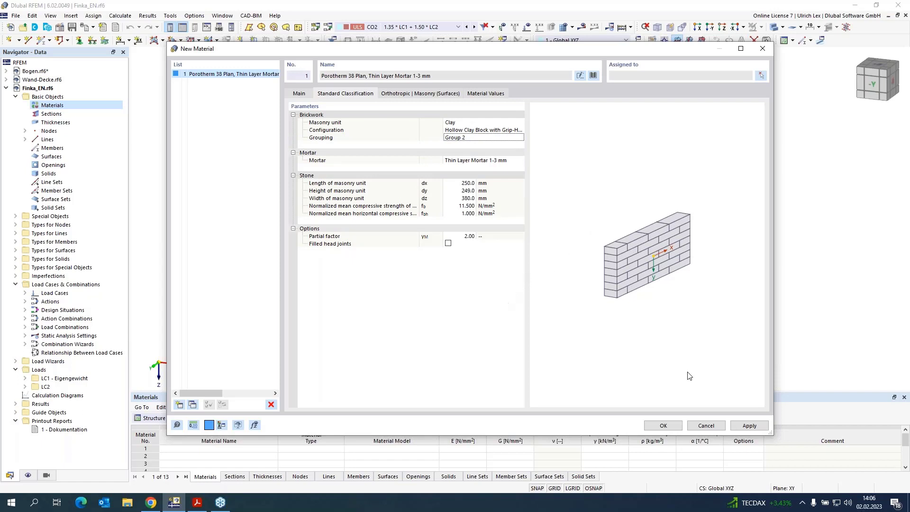
left_click(758, 430)
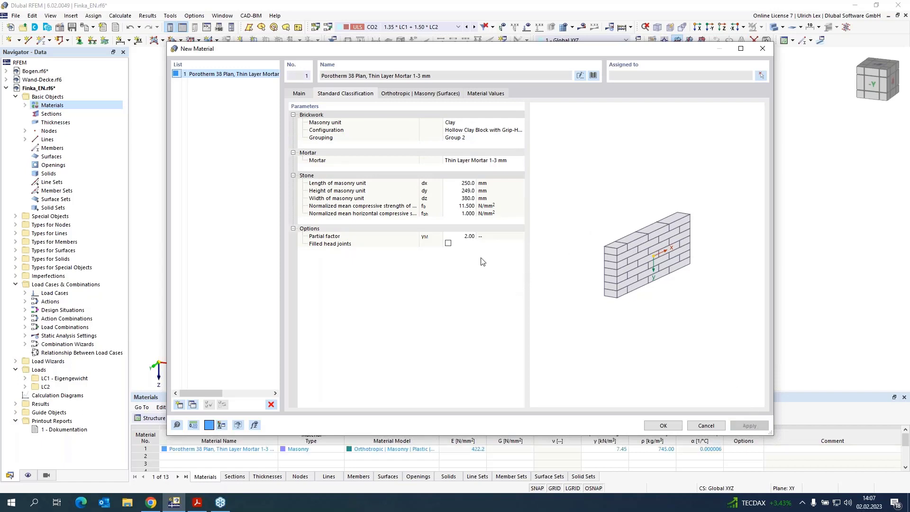
Replace material 1 with Porotherm 17-50 Plan, Thin Layer Mortar 1-3 mm, 4.95 N/mm² from the library and apply it
left_click(593, 75)
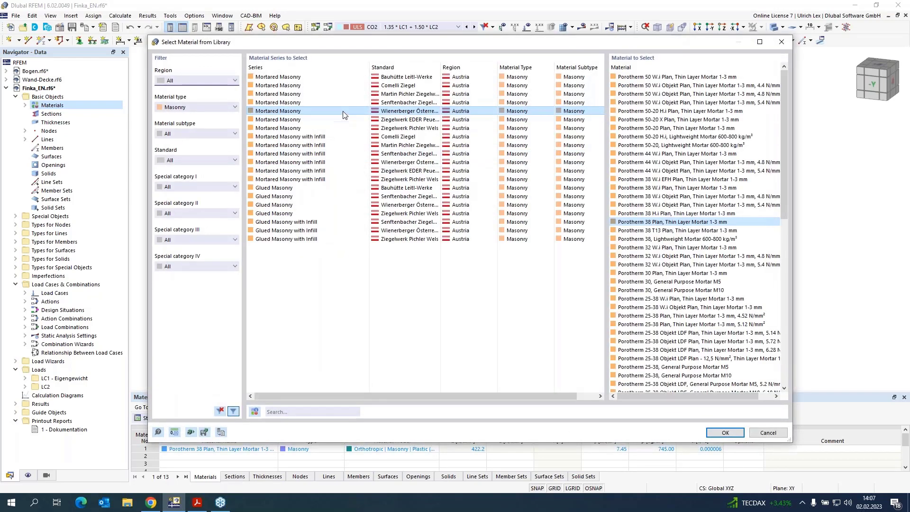
scroll(706, 228, "down", 10)
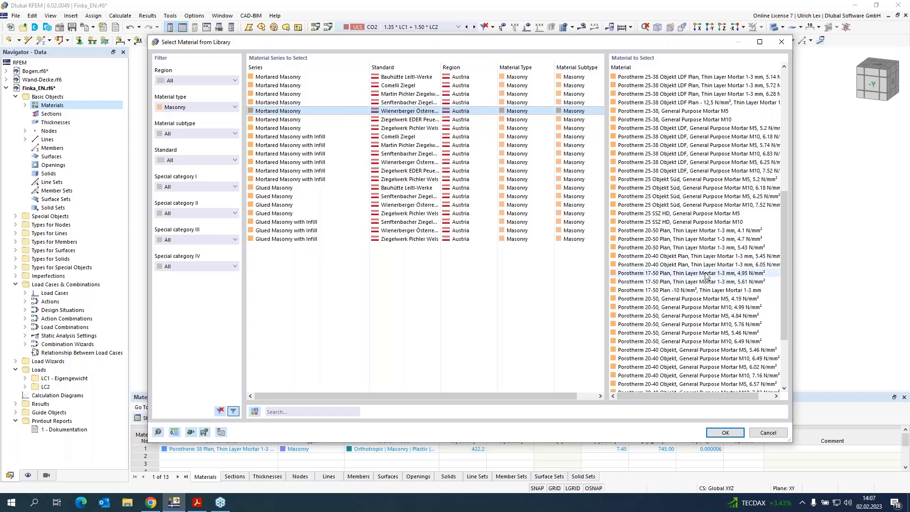
left_click(708, 274)
left_click(725, 432)
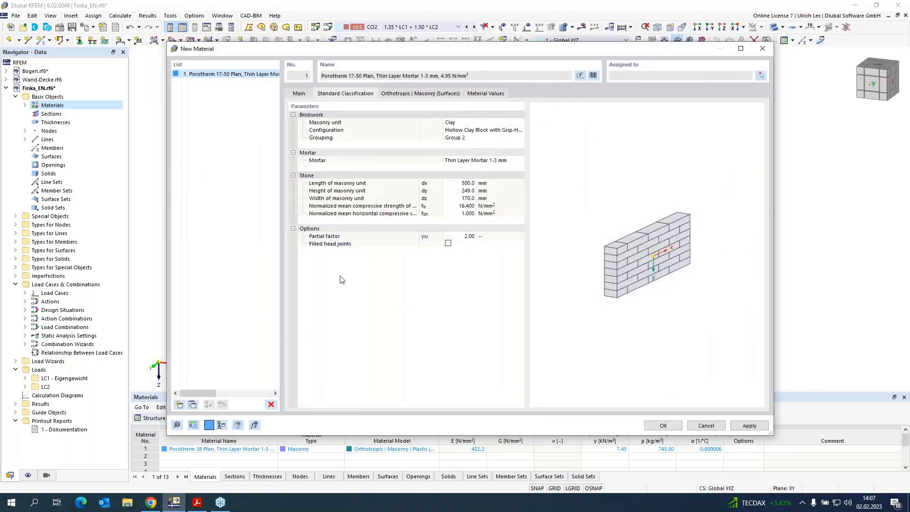
left_click(754, 426)
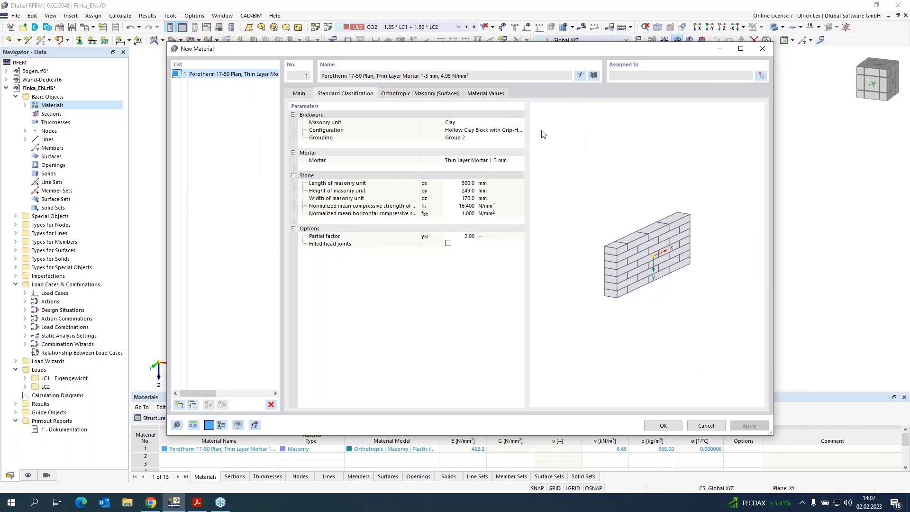
left_click(593, 76)
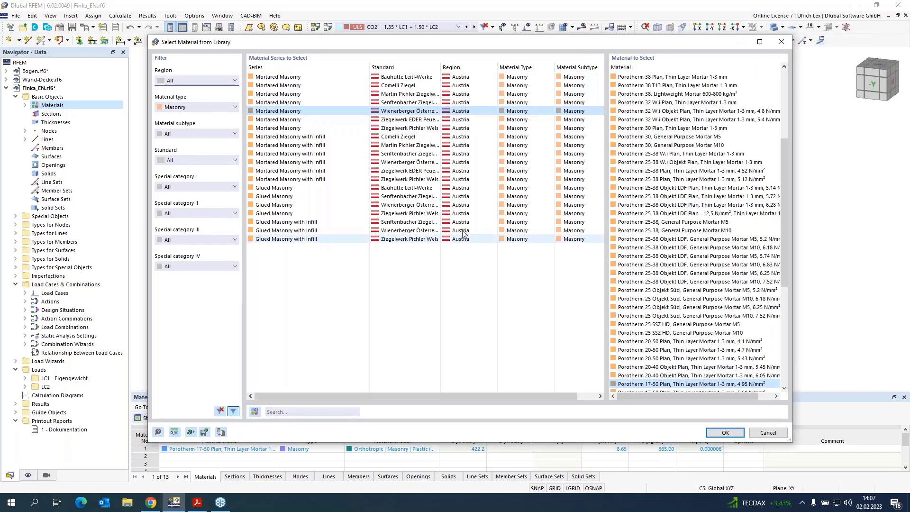
left_click(725, 433)
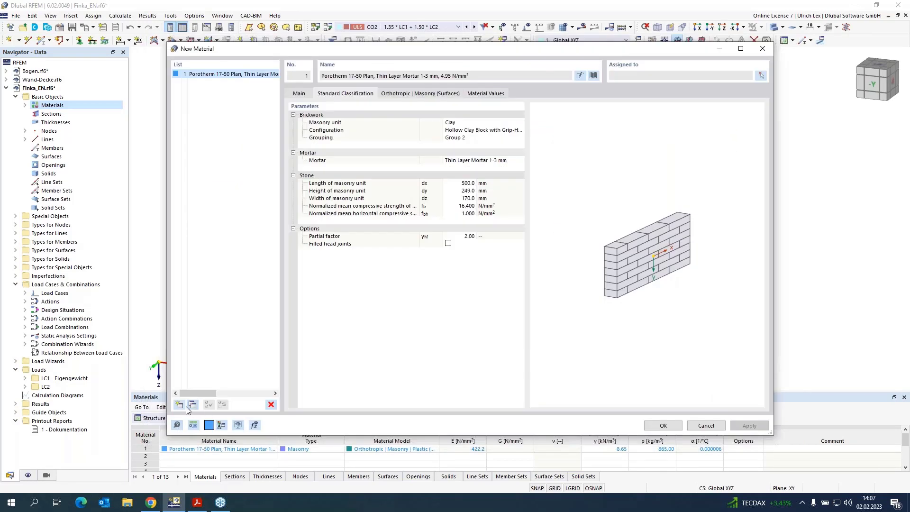
Add a second material, Porotherm 38 Plan, Thin Layer Mortar 1-3 mm, from the Wienerberger mortared masonry series in the library
left_click(182, 405)
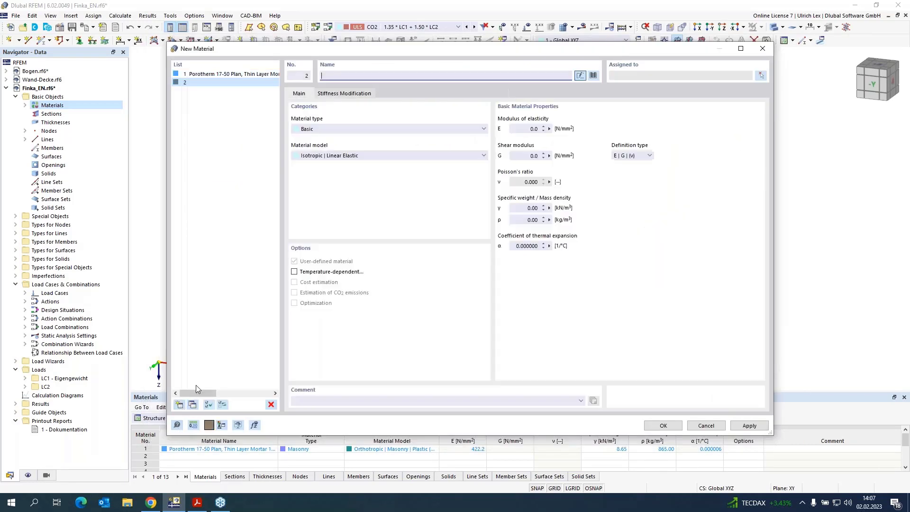
left_click(593, 76)
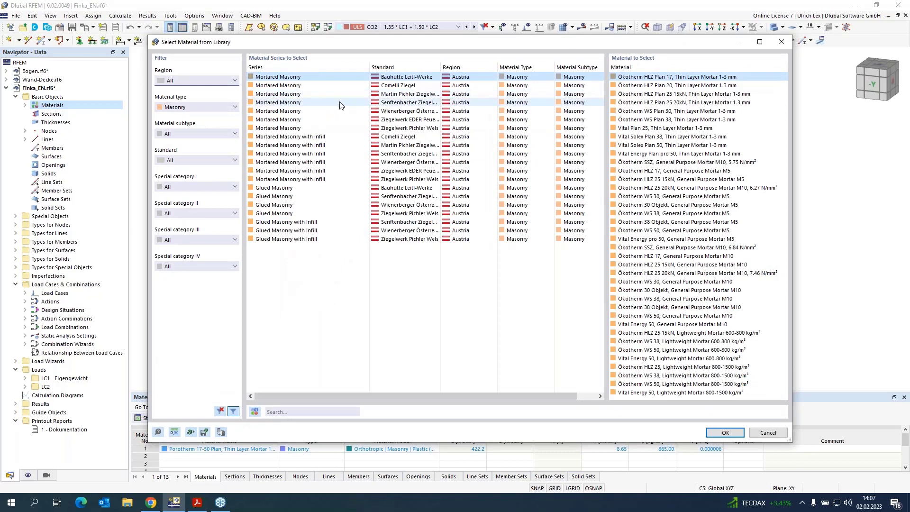
left_click(353, 113)
scroll(669, 284, "down", 3)
scroll(668, 284, "up", 3)
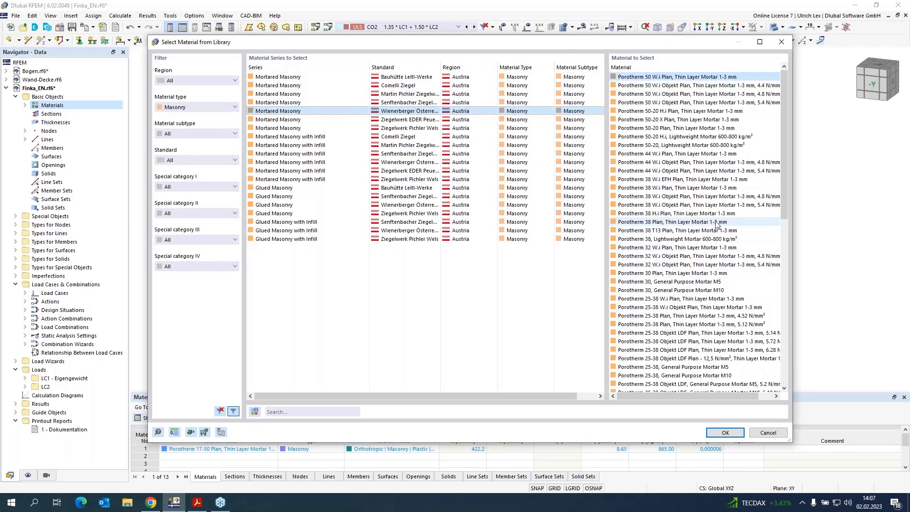
left_click(678, 222)
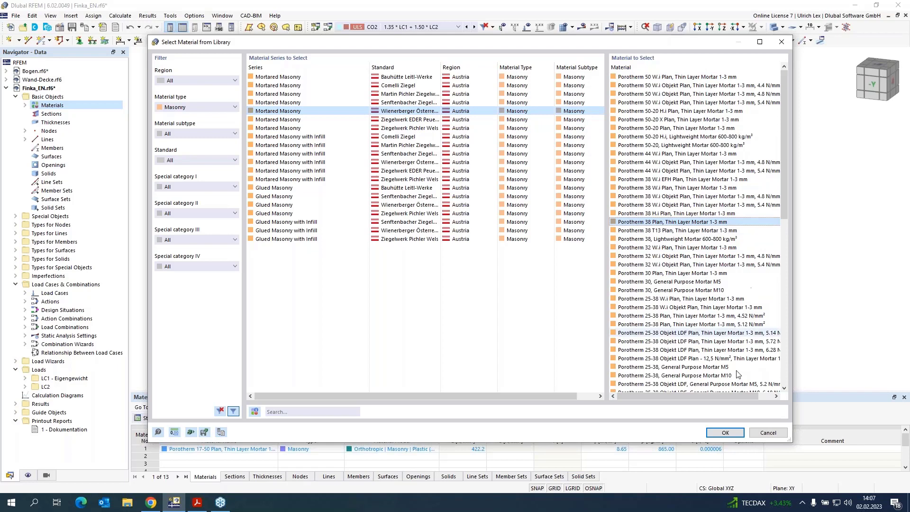
left_click(725, 433)
Add a third material, Mauerziegel voll, General Purpose Mortar M10, from the Wienerberger mortared masonry series in the library
left_click(179, 404)
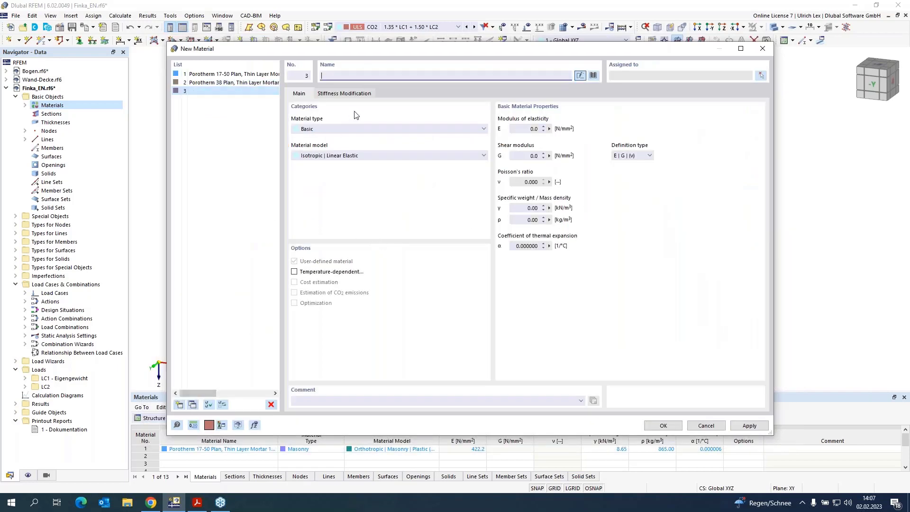
left_click(593, 76)
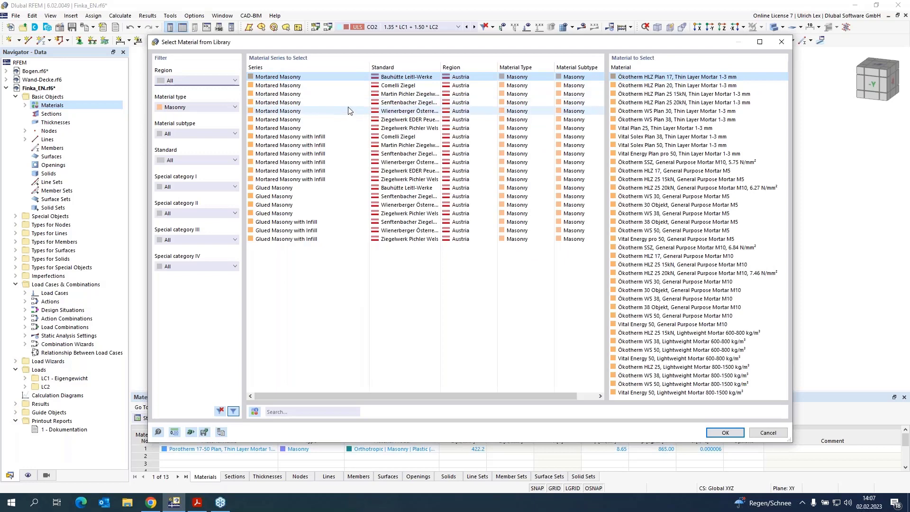
left_click(349, 110)
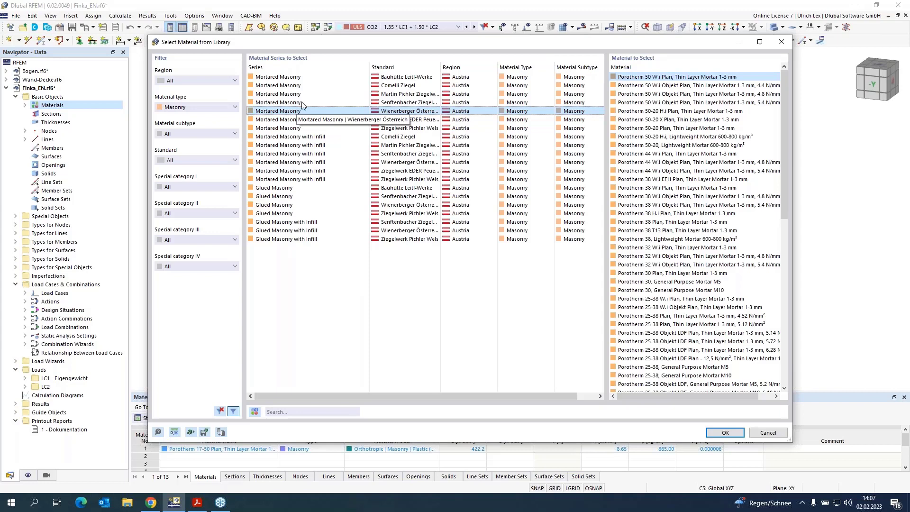
scroll(745, 291, "down", 9)
scroll(746, 291, "down", 5)
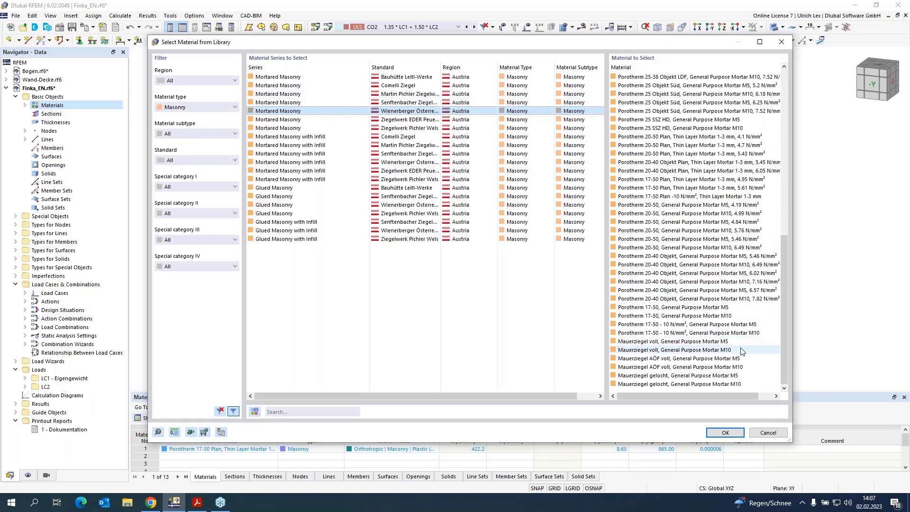
left_click(744, 349)
left_click(725, 432)
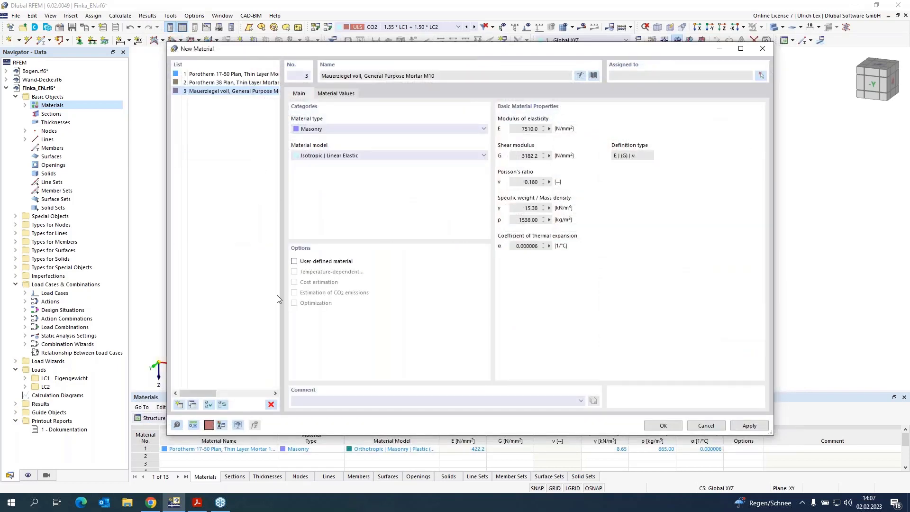
Add a fourth material, concrete C25/30 per EN 1992-1-1, from the library filtered by the Concrete material type
left_click(180, 402)
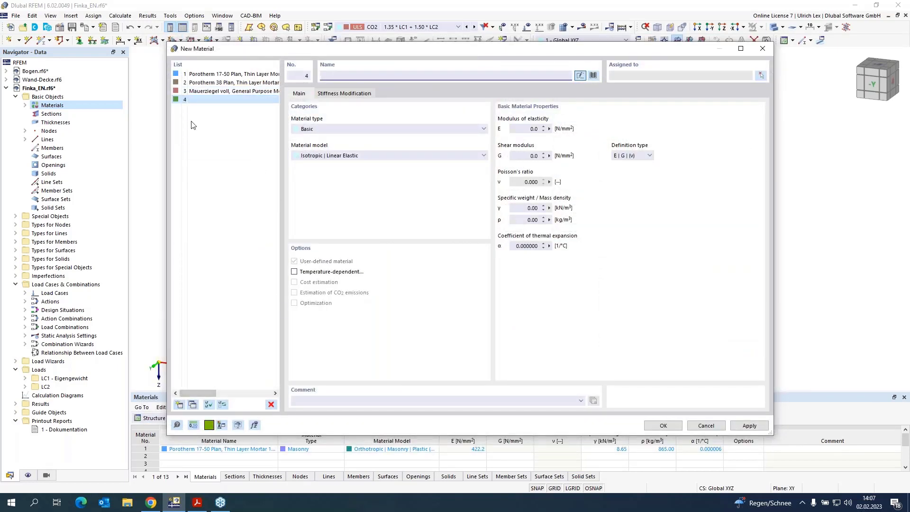
left_click(593, 76)
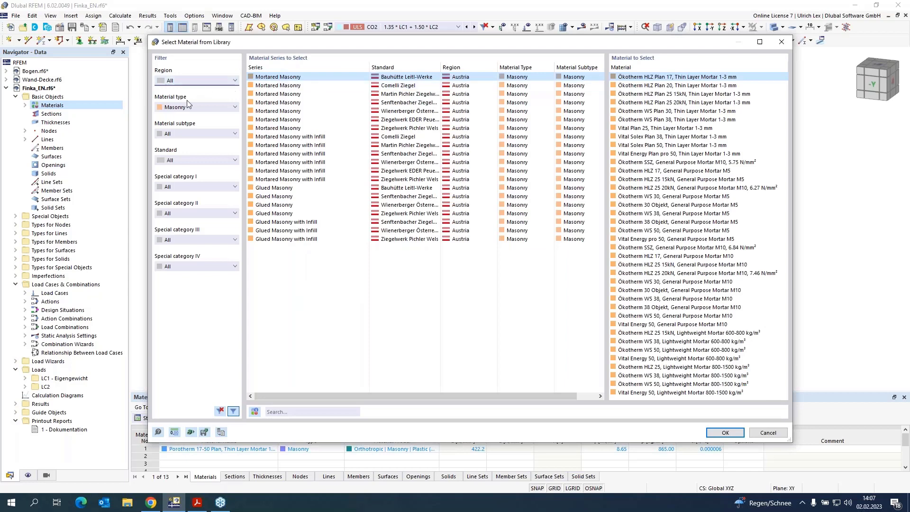
left_click(188, 107)
left_click(187, 123)
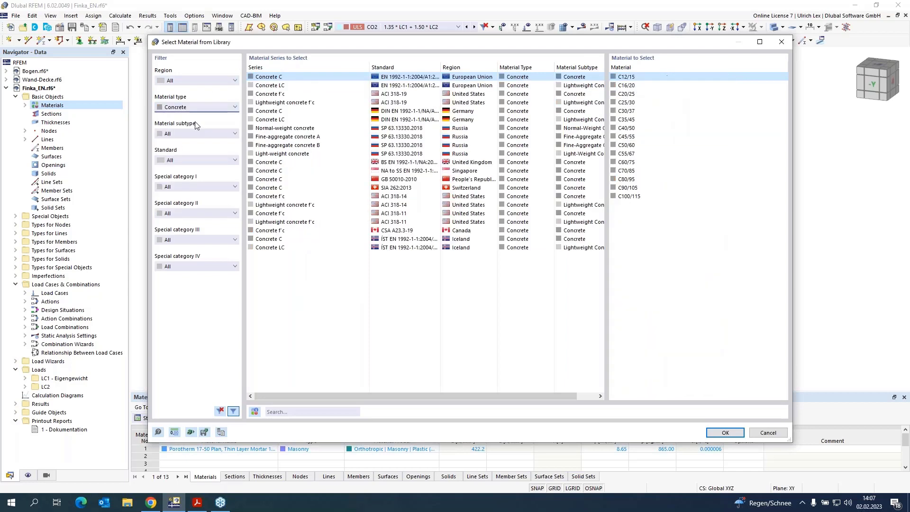
left_click(644, 103)
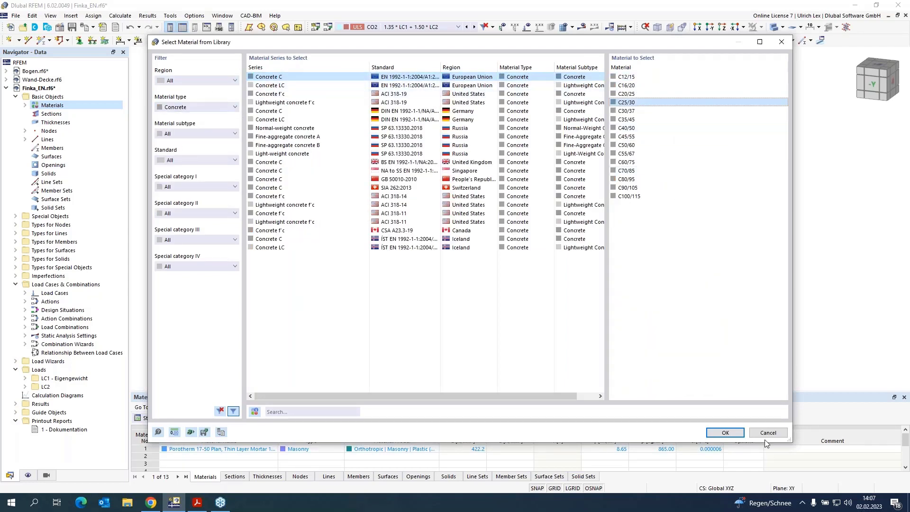
left_click(725, 432)
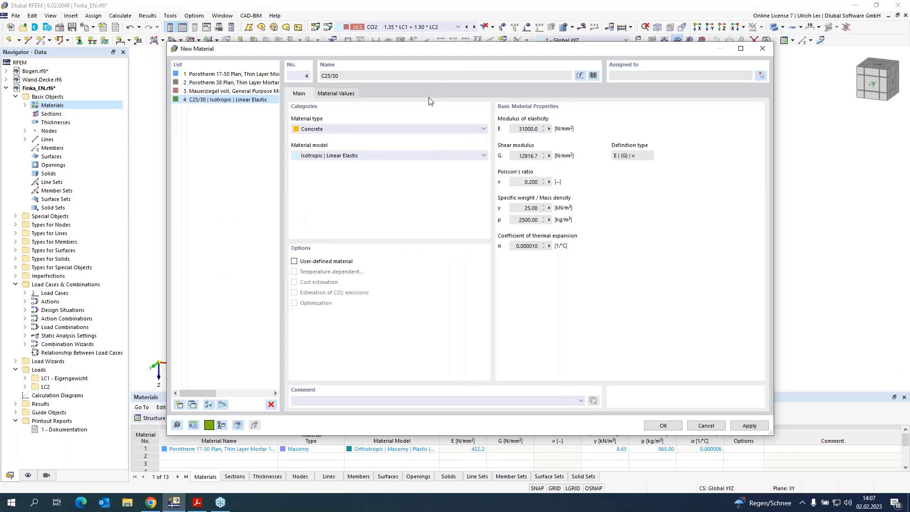
Set the material model of the three masonry materials together to Orthotropic | Masonry | Plastic (Surfaces) and confirm the materials
left_click(263, 91)
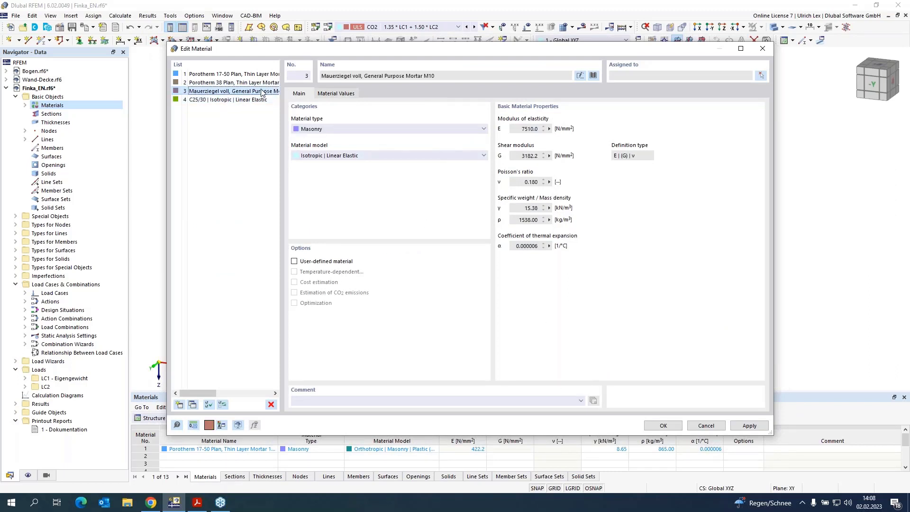
left_click(262, 75, "shift")
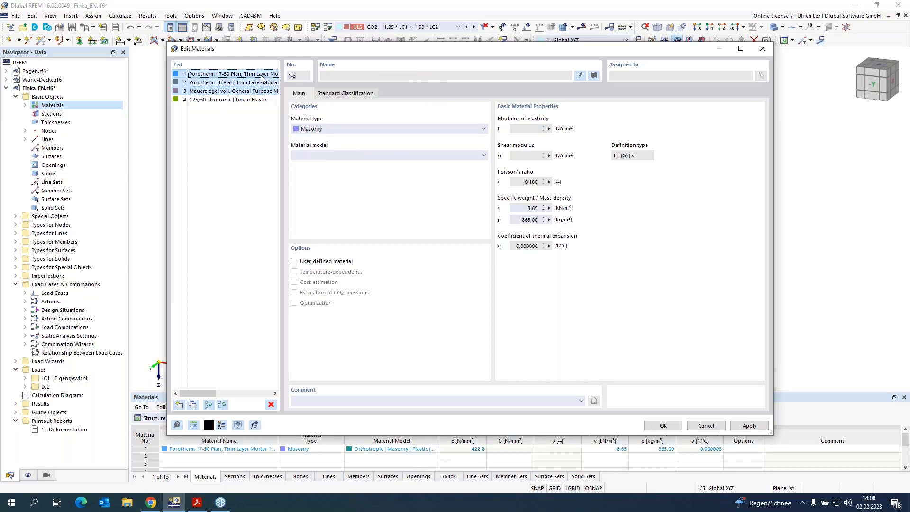
left_click(345, 158)
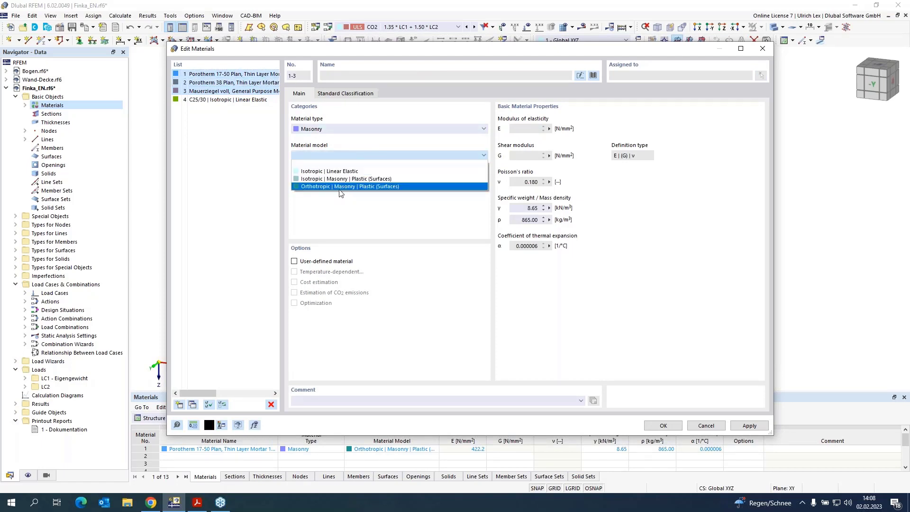
left_click(426, 186)
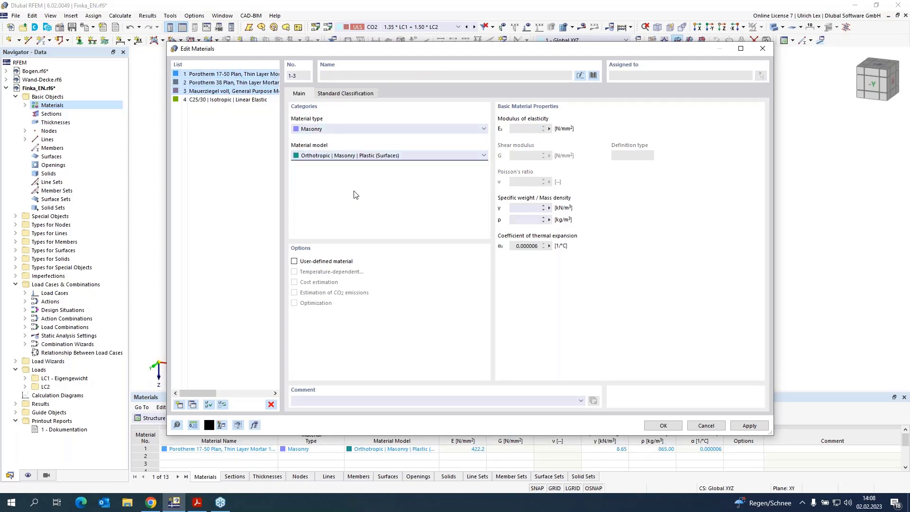
left_click(662, 430)
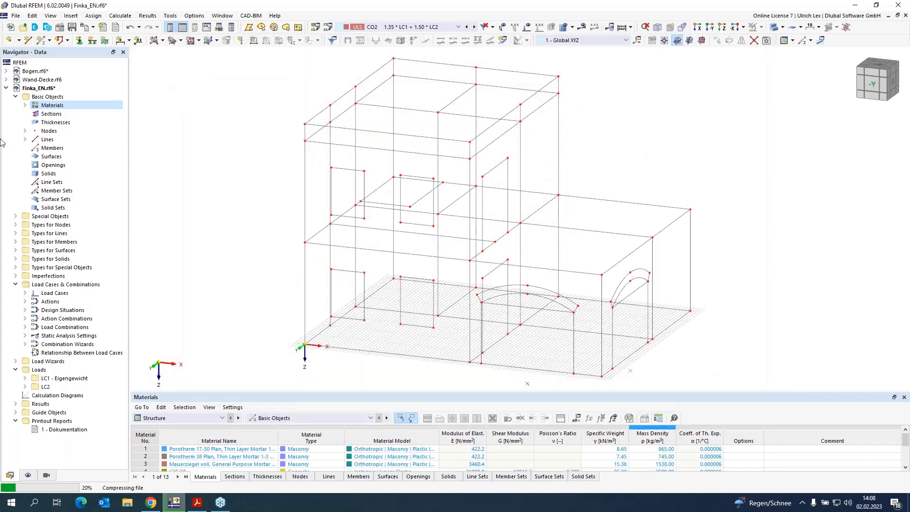
Create a uniform 380 mm thickness using the Porotherm 38 Plan, Thin Layer Mortar 1-3 mm material and apply it
right_click(63, 124)
left_click(95, 139)
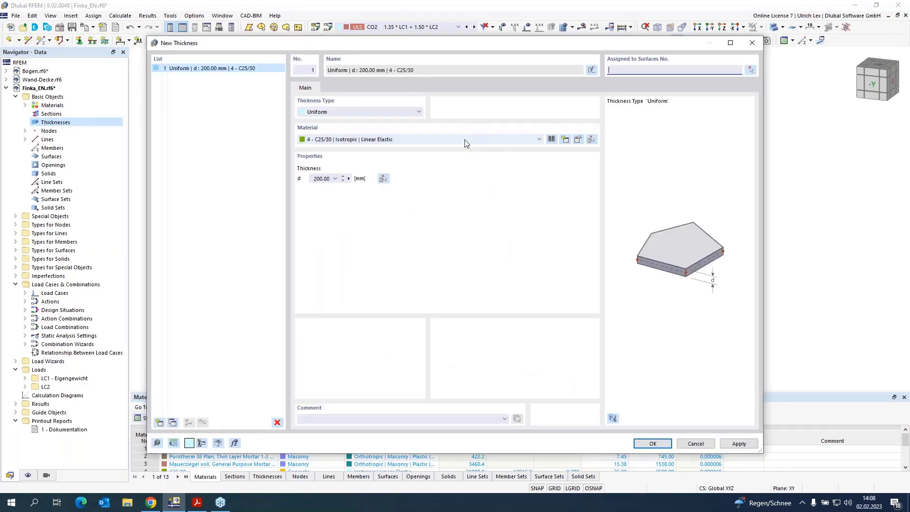
left_click(447, 139)
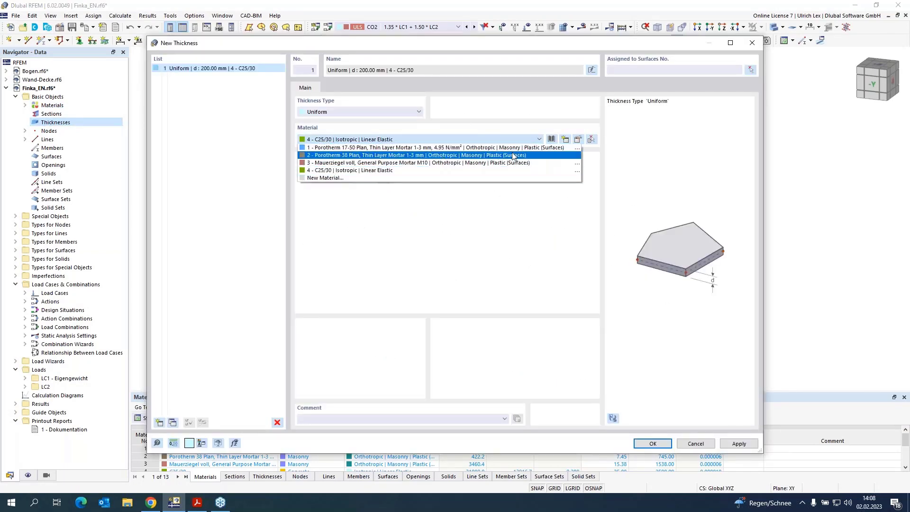
left_click(543, 156)
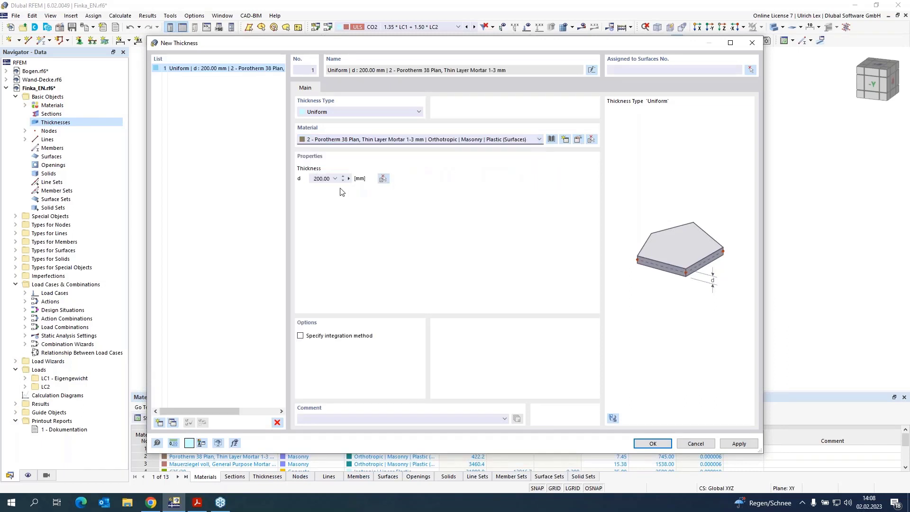
double_click(321, 181)
left_click(738, 442)
Add a second uniform thickness of 170 mm using the Porotherm 17-50 Plan, Thin Layer Mortar 1-3 mm, 4.95 N/mm² material
left_click(159, 422)
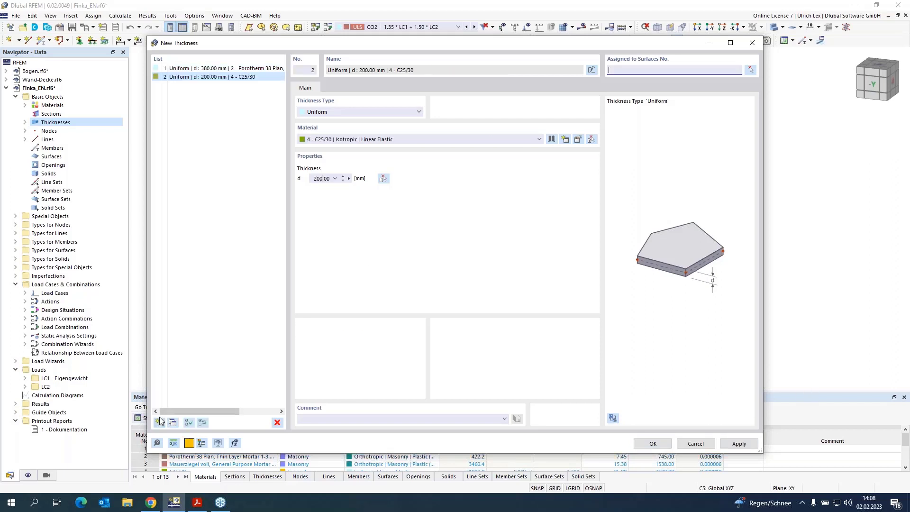
left_click(406, 139)
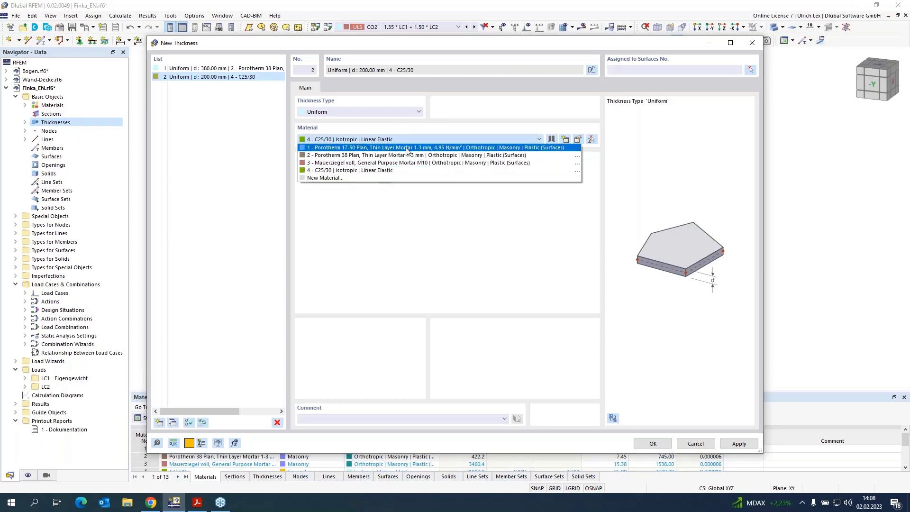
left_click(406, 147)
double_click(319, 179)
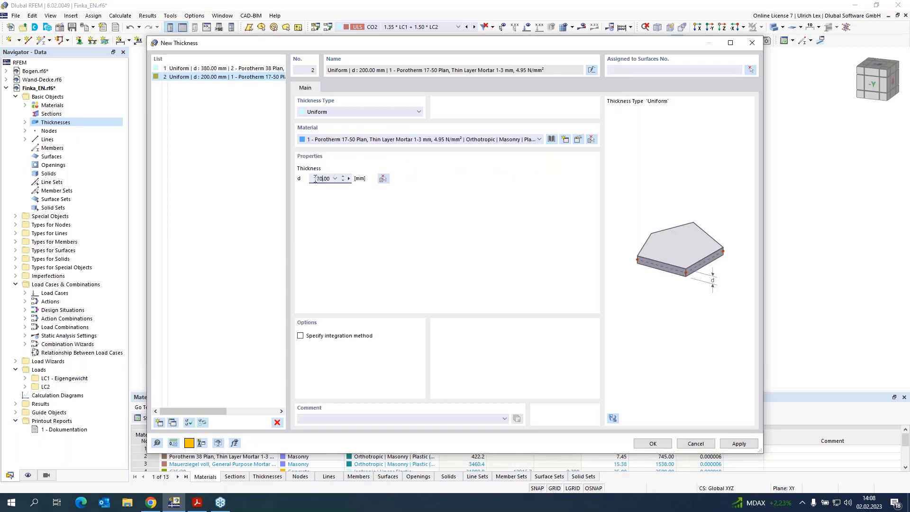
Add a third uniform thickness of 250 mm using the Mauerziegel voll, General Purpose Mortar M10 material
left_click(159, 423)
left_click(392, 140)
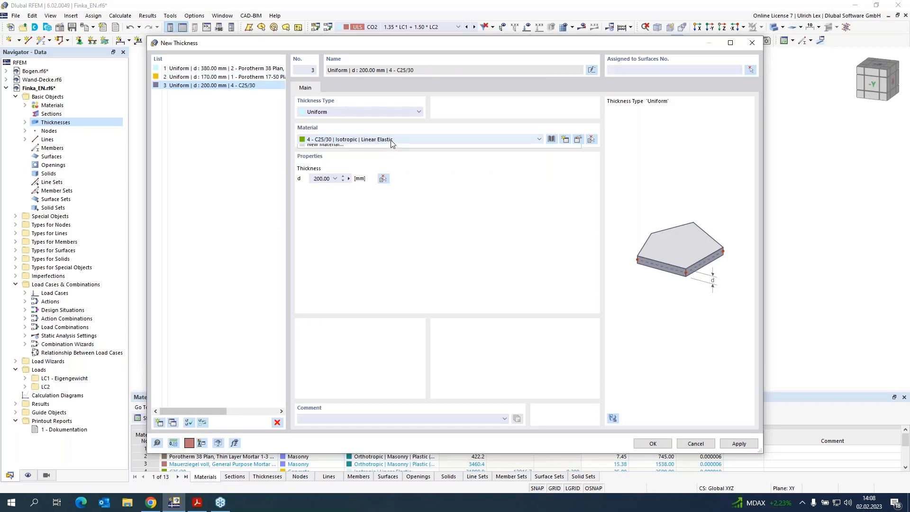
left_click(387, 163)
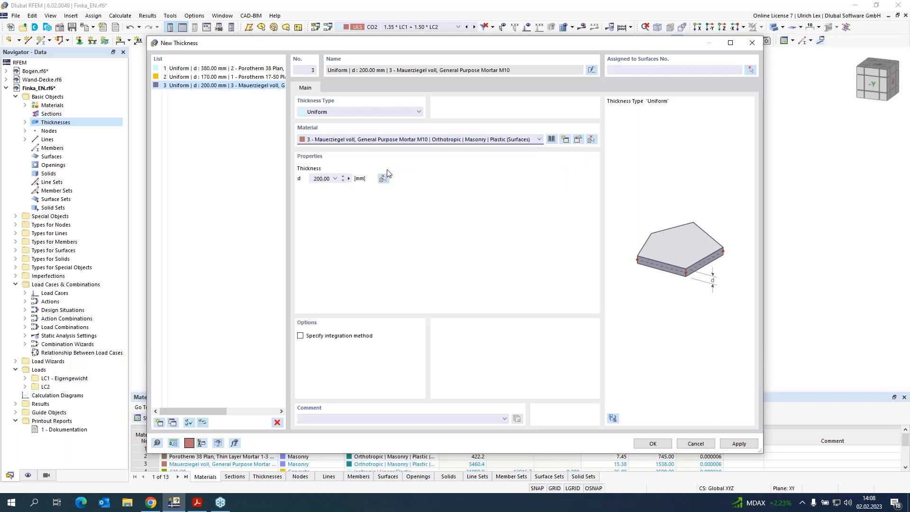
double_click(319, 179)
Add a fourth uniform thickness of 200 mm in C25/30, confirm, and expand the lists of defined materials and thicknesses
left_click(159, 422)
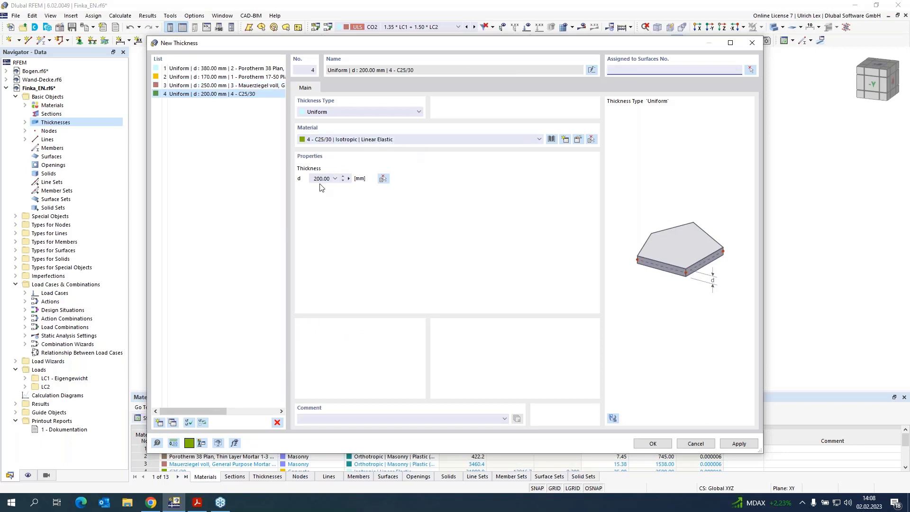
left_click(649, 444)
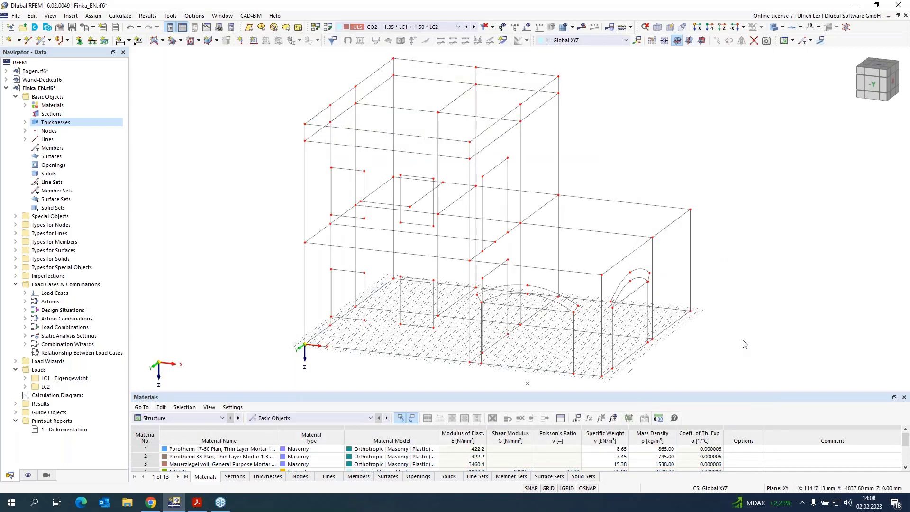
left_click(25, 105)
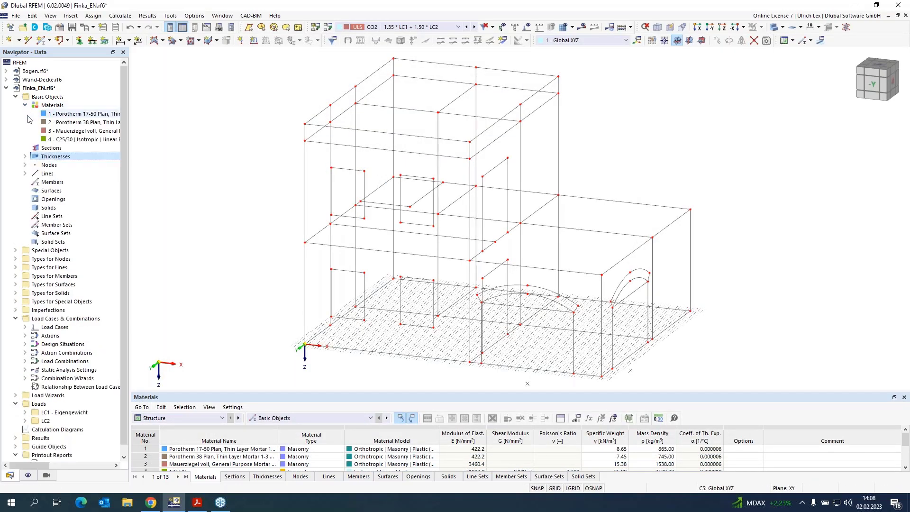
left_click(25, 156)
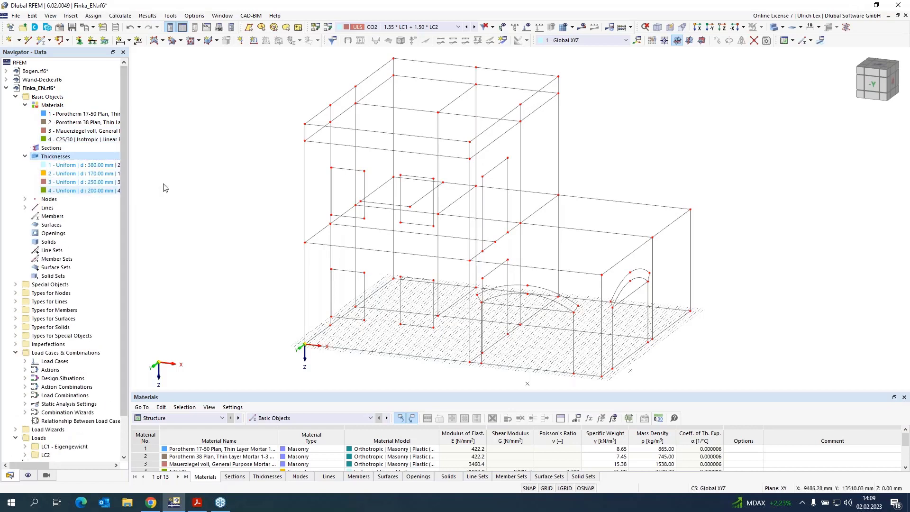
Create the full rear wall surface by selecting its boundary lines, using the 380 mm Porotherm 38 Plan thickness
left_click(163, 41)
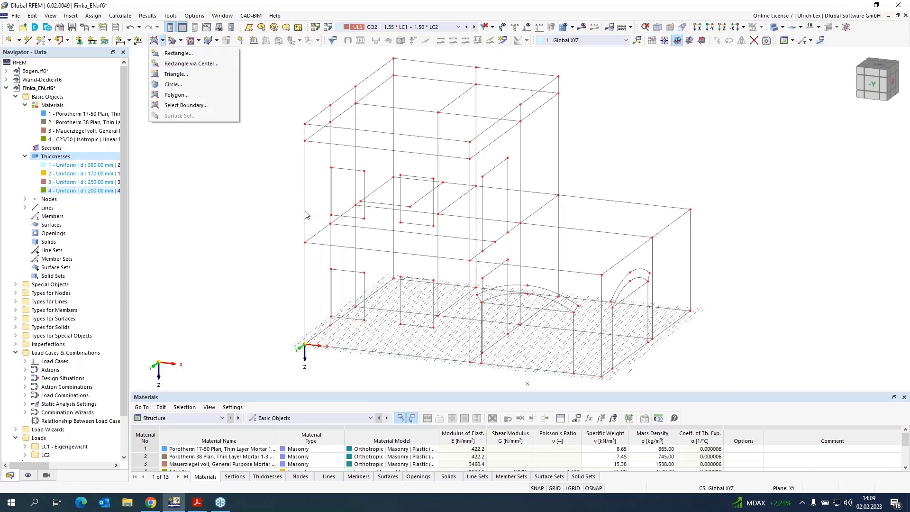
left_click(207, 108)
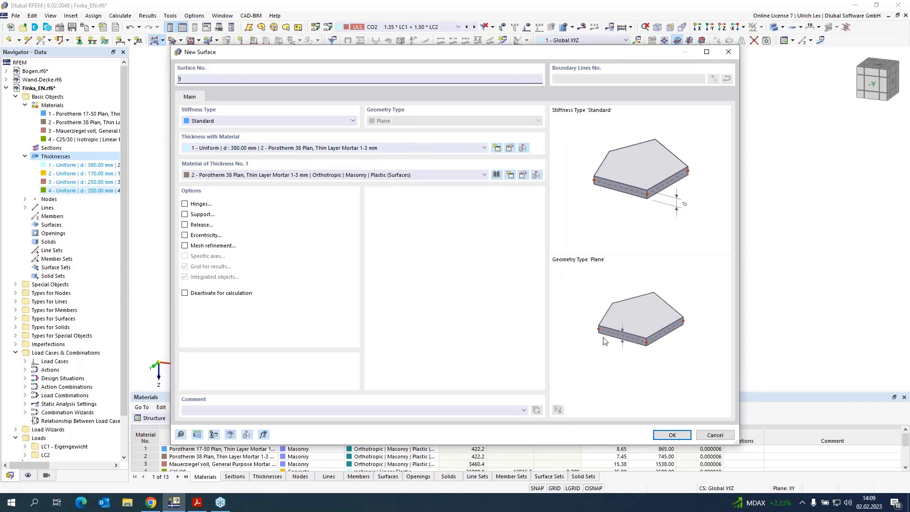
left_click(686, 437)
scroll(703, 280, "up", 3)
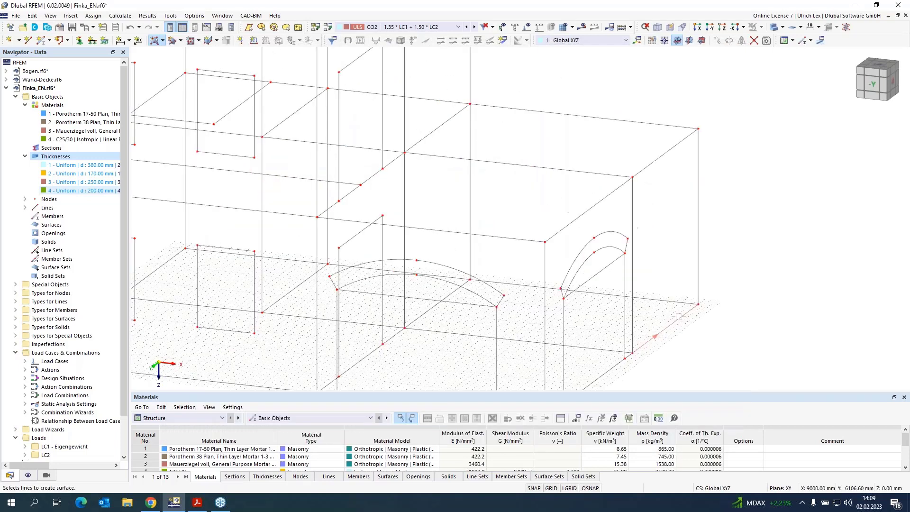
left_click(702, 280)
left_click(662, 85)
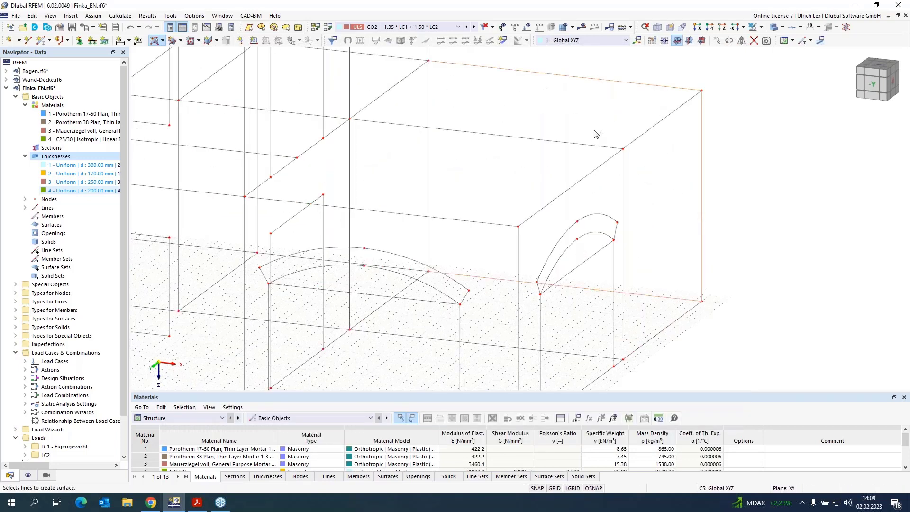
scroll(595, 134, "down", 3)
scroll(491, 102, "up", 3)
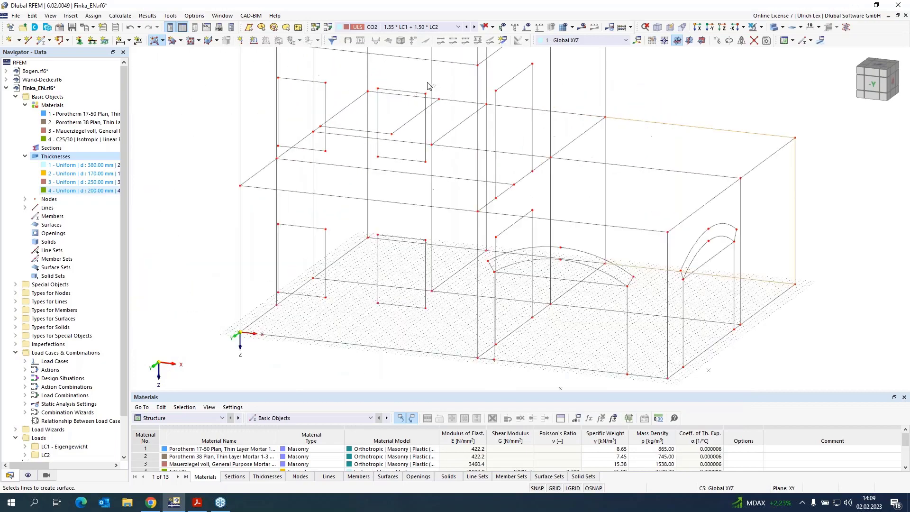
left_click(491, 101)
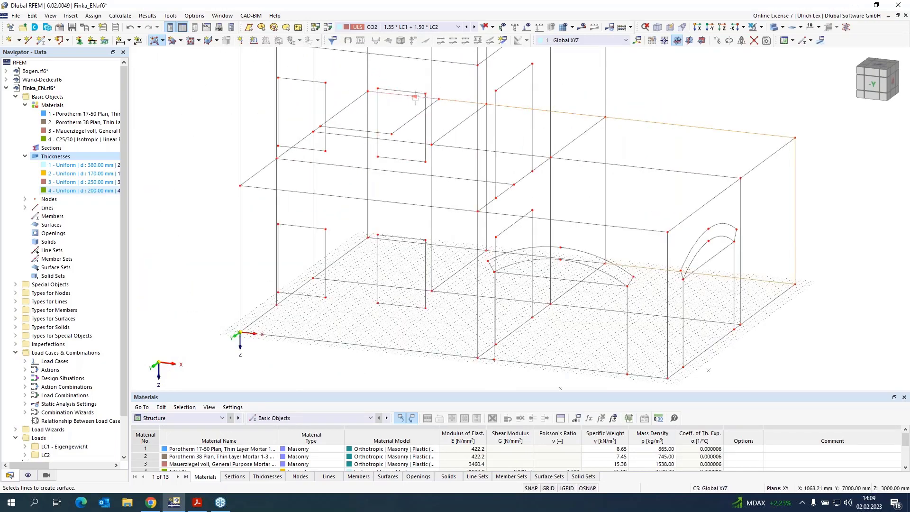
left_click(368, 209)
scroll(432, 245, "up", 4)
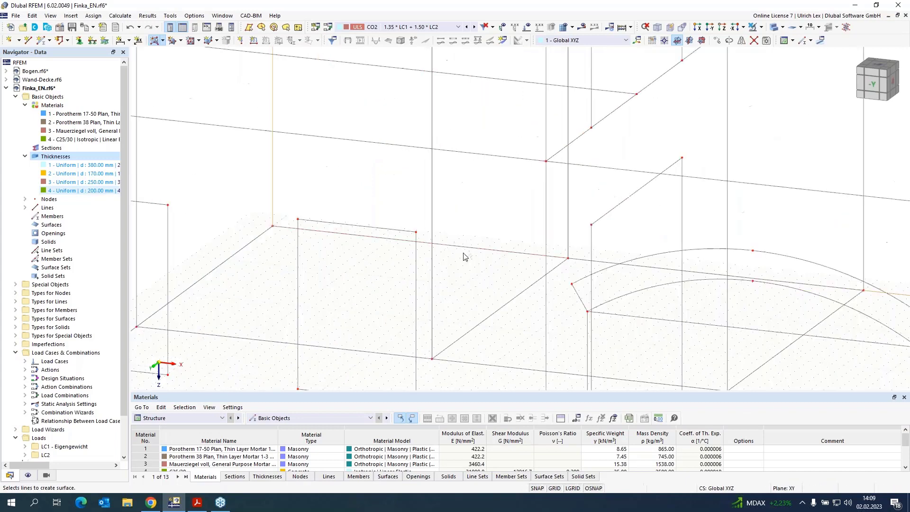
left_click(564, 262)
scroll(442, 221, "down", 1)
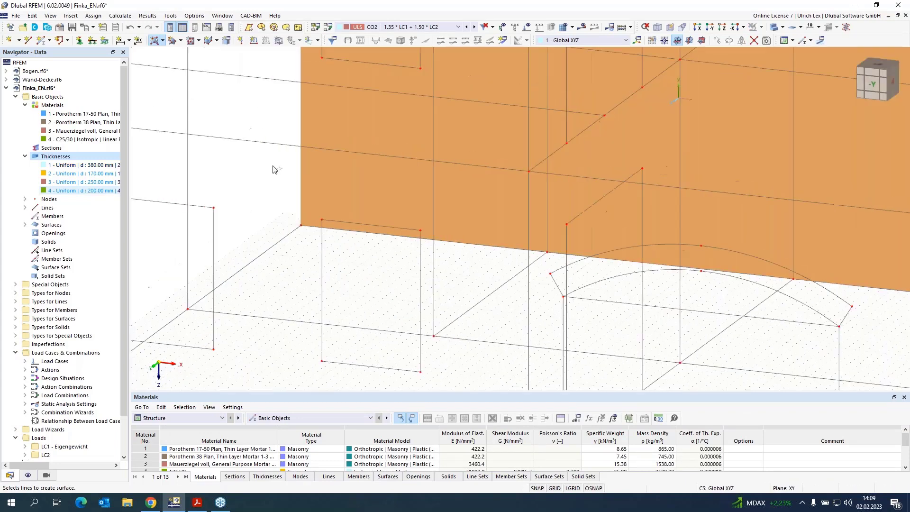
Create the full-depth ground-floor end wall surface at X = 0 by selecting its boundary lines
scroll(240, 167, "down", 5)
scroll(649, 243, "down", 2)
scroll(283, 158, "up", 3)
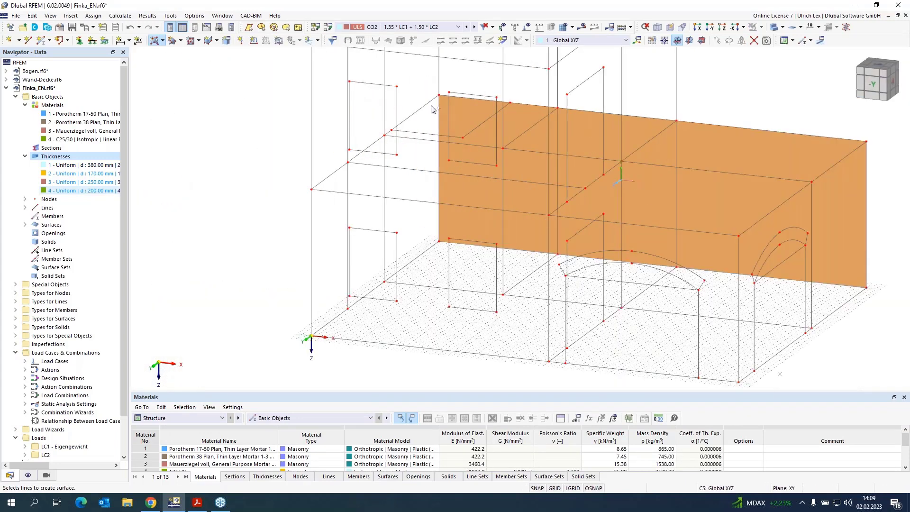
scroll(379, 134, "up", 5)
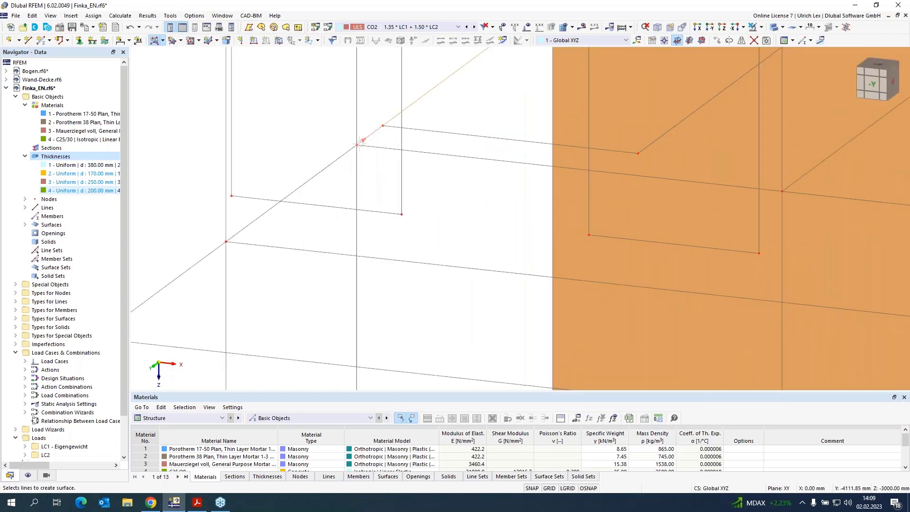
scroll(353, 135, "down", 2)
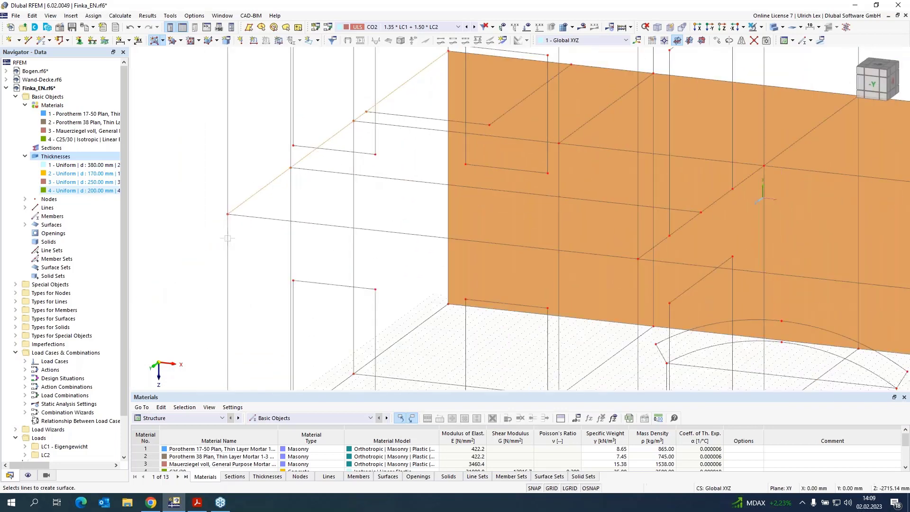
scroll(228, 238, "down", 3)
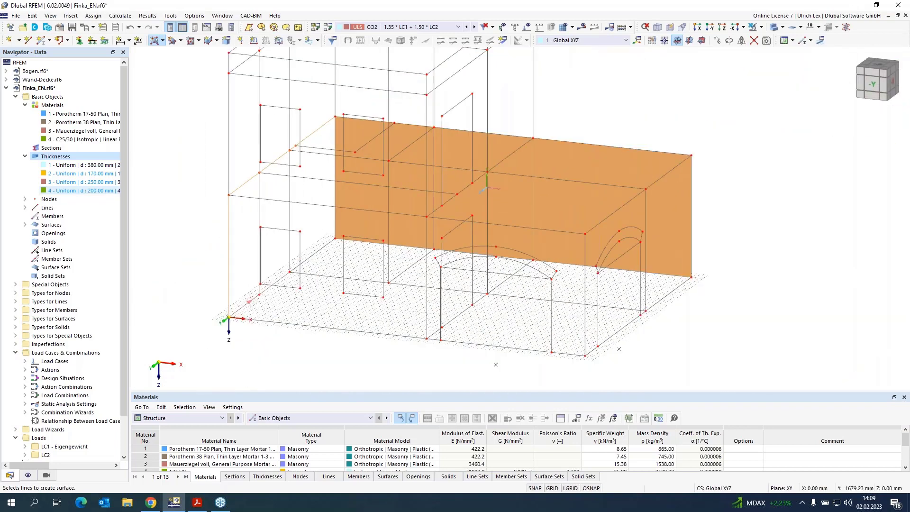
scroll(249, 302, "up", 3)
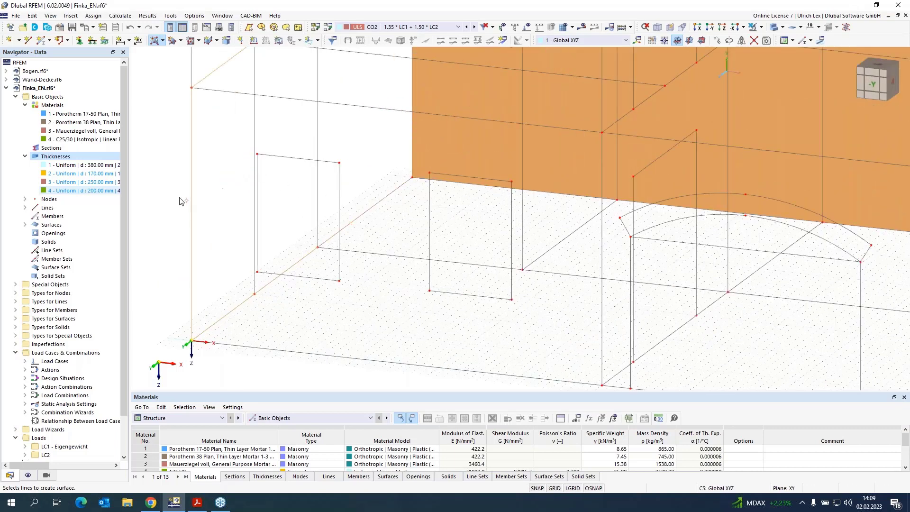
scroll(179, 201, "down", 2)
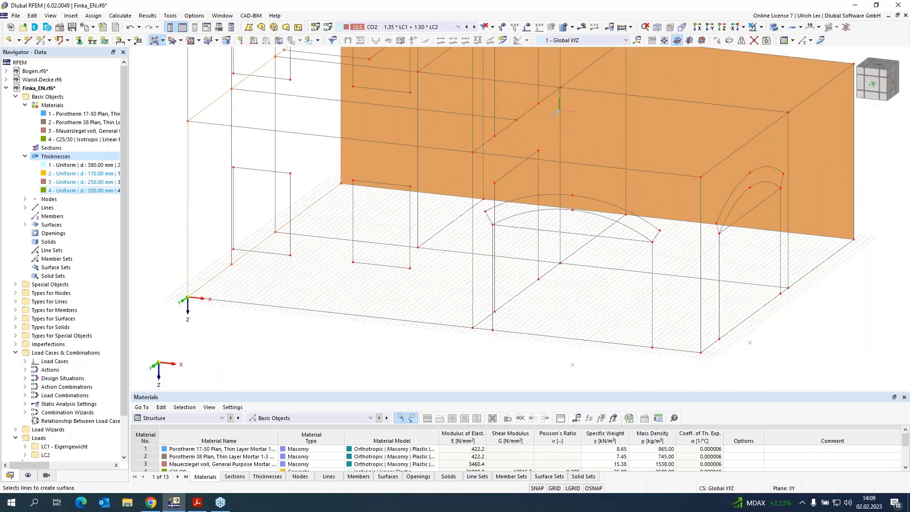
left_click(340, 116)
Create the short ground-floor end wall surface at X = 9000 mm, behind the small arch, from its boundary lines
scroll(274, 171, "down", 2)
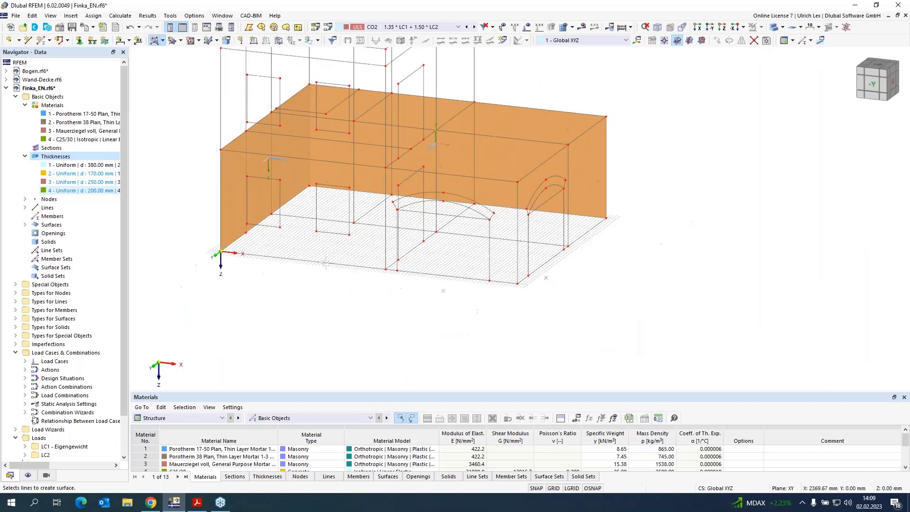
scroll(593, 248, "up", 3)
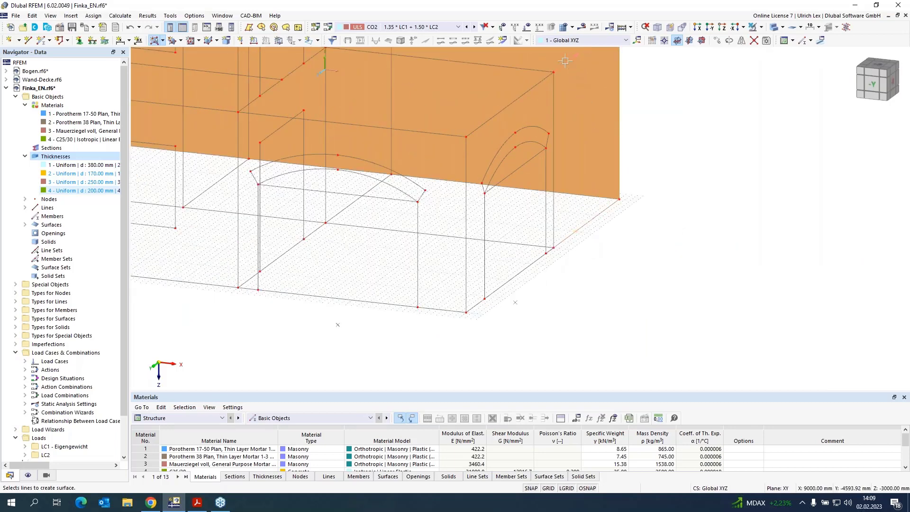
left_click(554, 123)
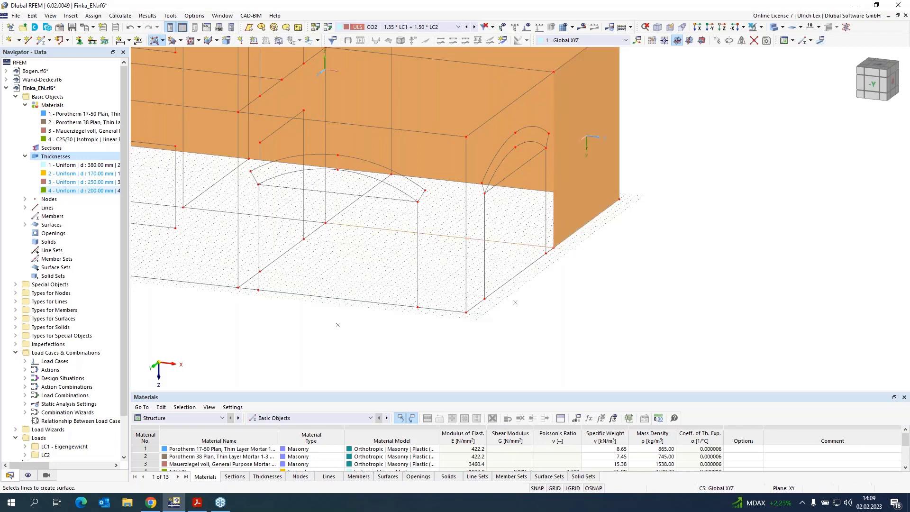
Create the recessed ground-floor wall surface behind the wide arch, spanning X = 5000 to 9000 mm, from its boundary lines
scroll(525, 70, "down", 3)
scroll(422, 100, "up", 4)
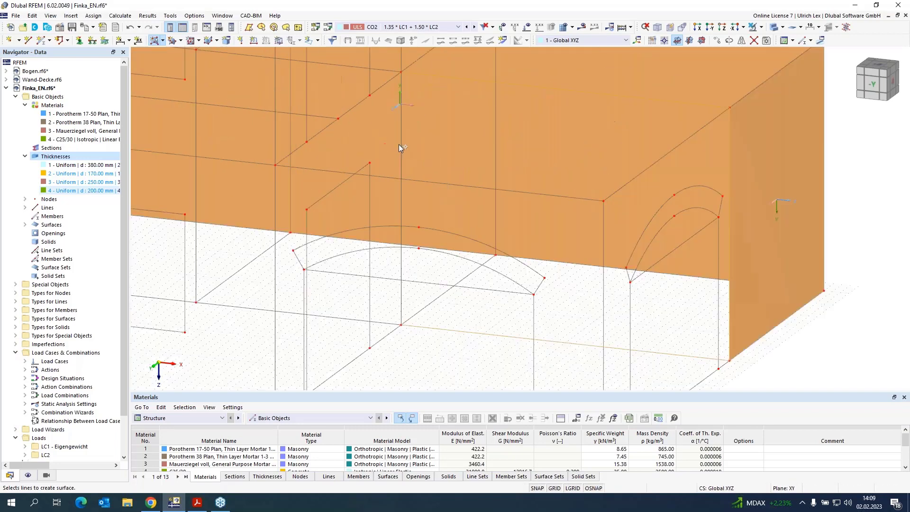
left_click(401, 152)
Create the ground-floor cross wall surface at X = 5000 mm, between the recessed wall and the front edge, from its boundary lines
left_click(388, 334)
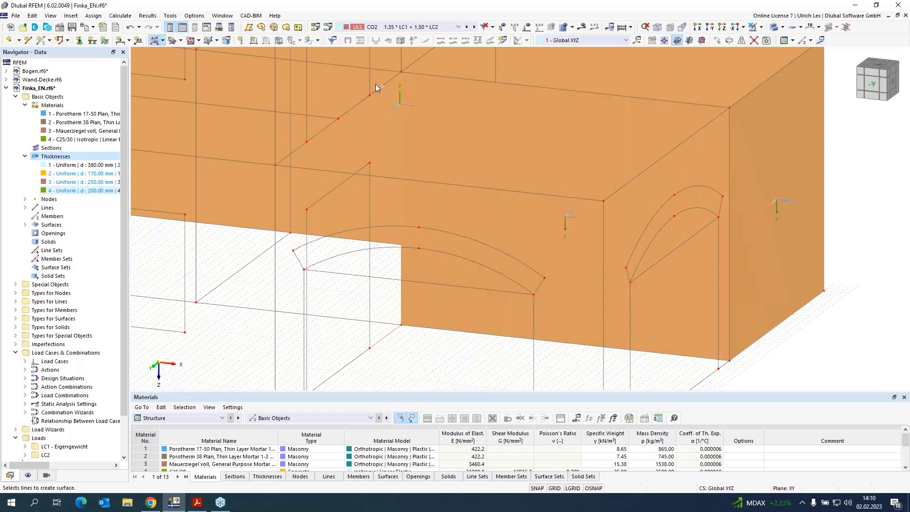
left_click(360, 103)
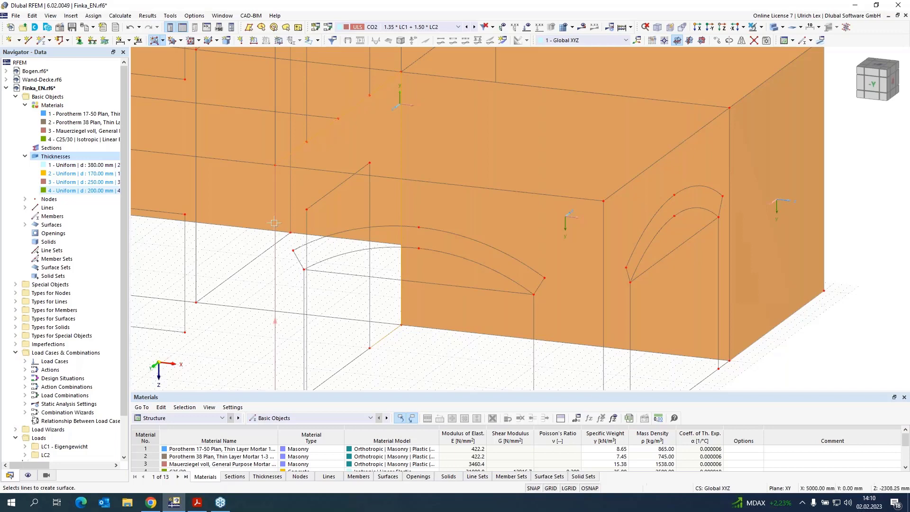
scroll(365, 182, "down", 3)
scroll(340, 285, "up", 3)
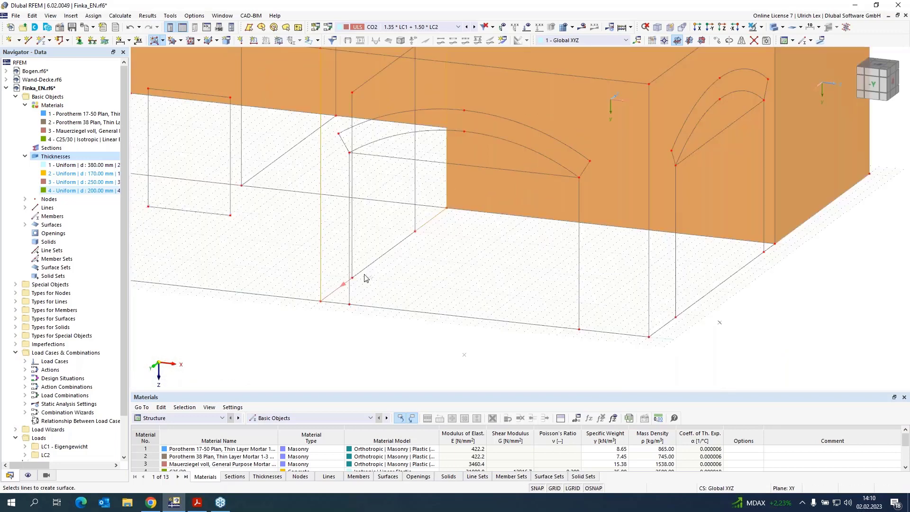
scroll(362, 275, "down", 4)
scroll(334, 274, "up", 3)
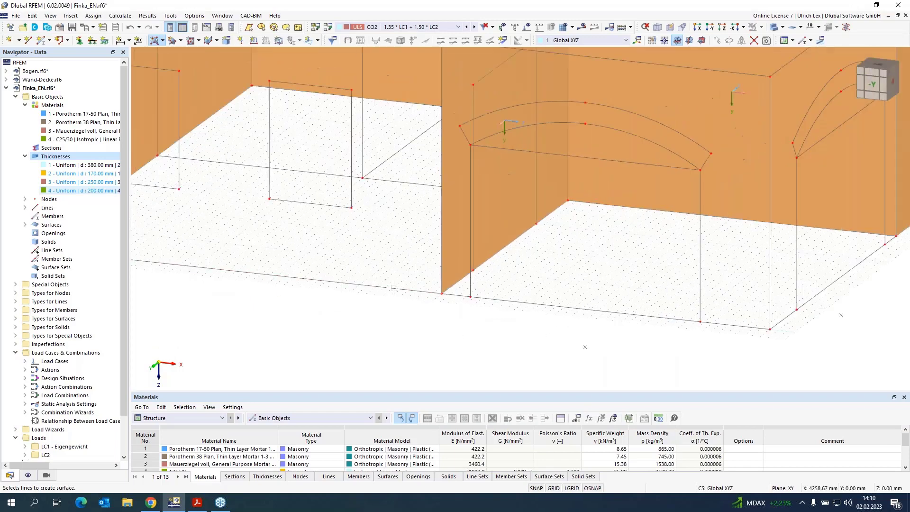
Create the ground-floor front wall surface containing the two window outlines, between X = 0 and 5000 mm, from its boundary lines
scroll(520, 219, "down", 4)
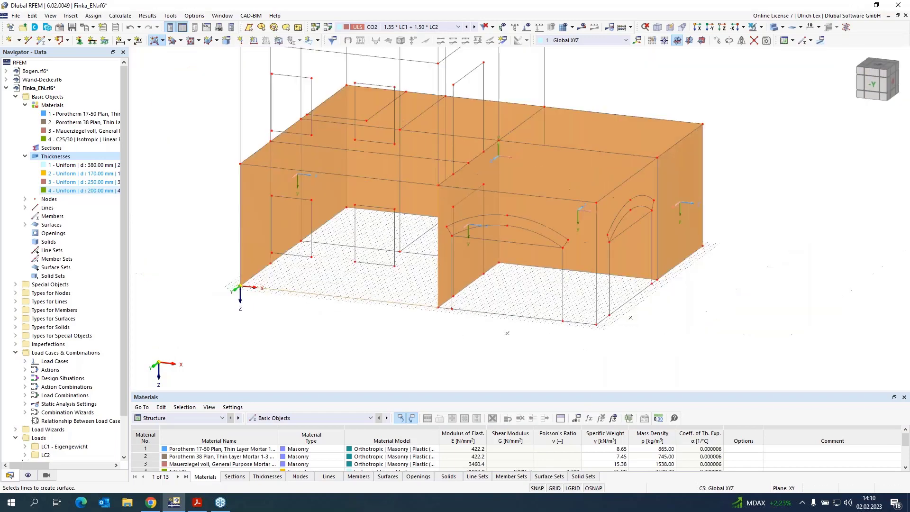
scroll(520, 218, "up", 5)
scroll(521, 218, "down", 3)
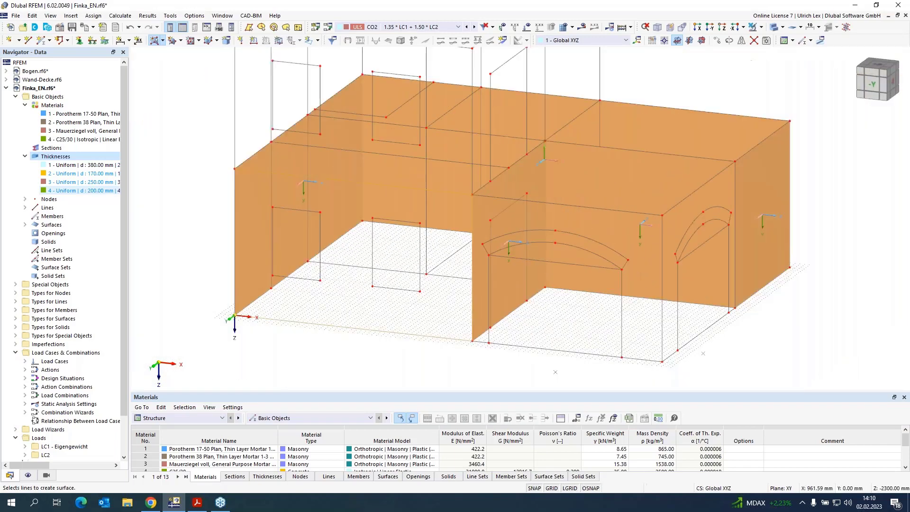
left_click(236, 215)
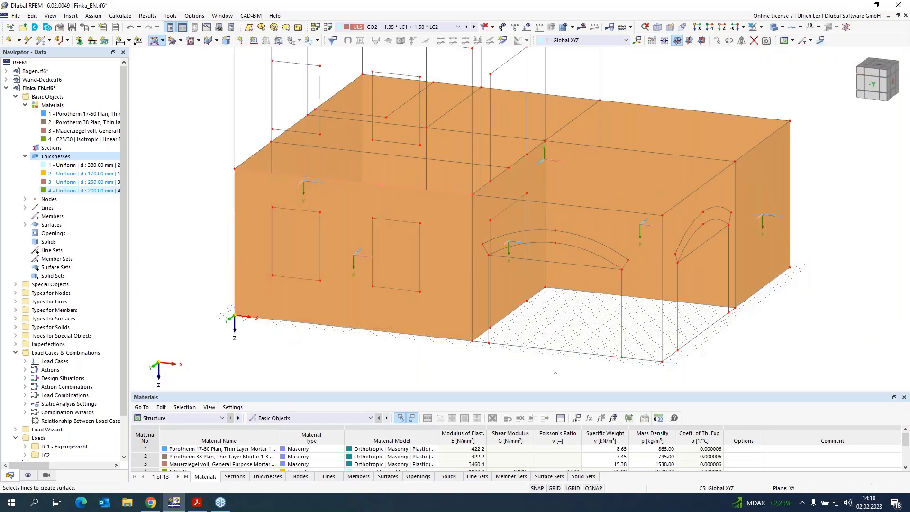
Create the upper-floor front wall surface with the two window outlines by selecting its boundary lines
scroll(480, 313, "down", 3)
scroll(469, 161, "up", 4)
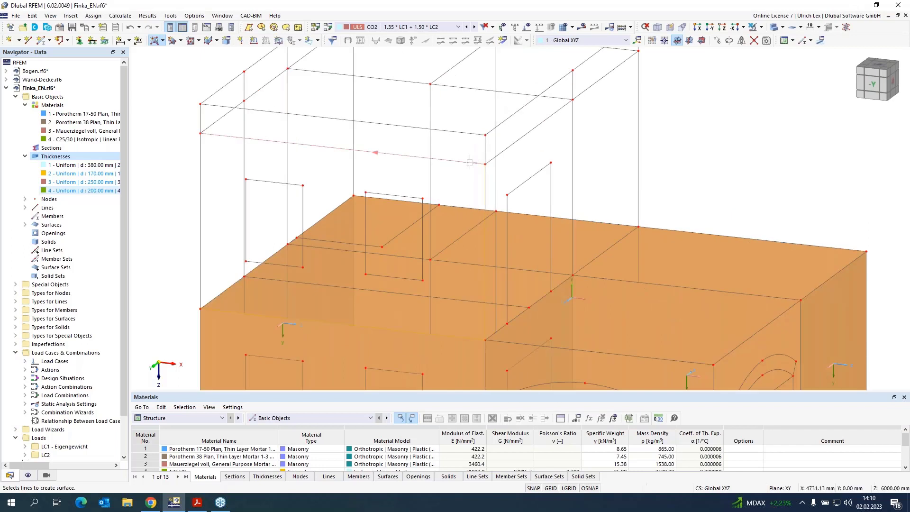
left_click(204, 179)
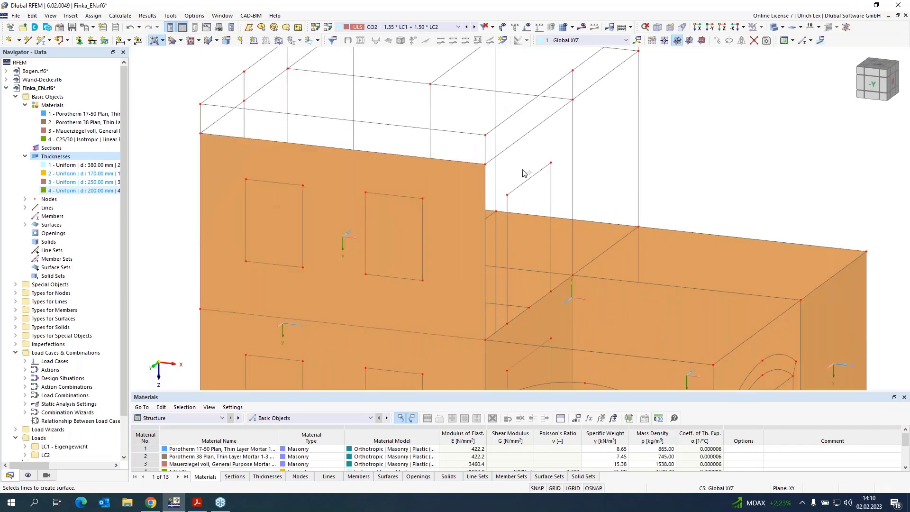
Create the upper-floor side wall surface at X = 5000 mm, around the door outline, from its boundary lines
left_click(539, 124)
left_click(603, 77)
left_click(485, 245)
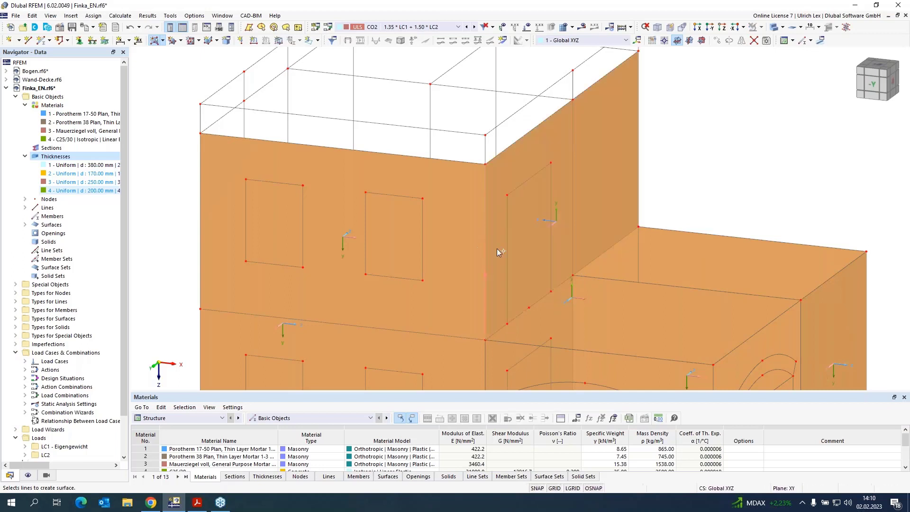
Switch the model to transparent surface display and create the upper-floor rear wall surface from its boundary lines
left_click(774, 27)
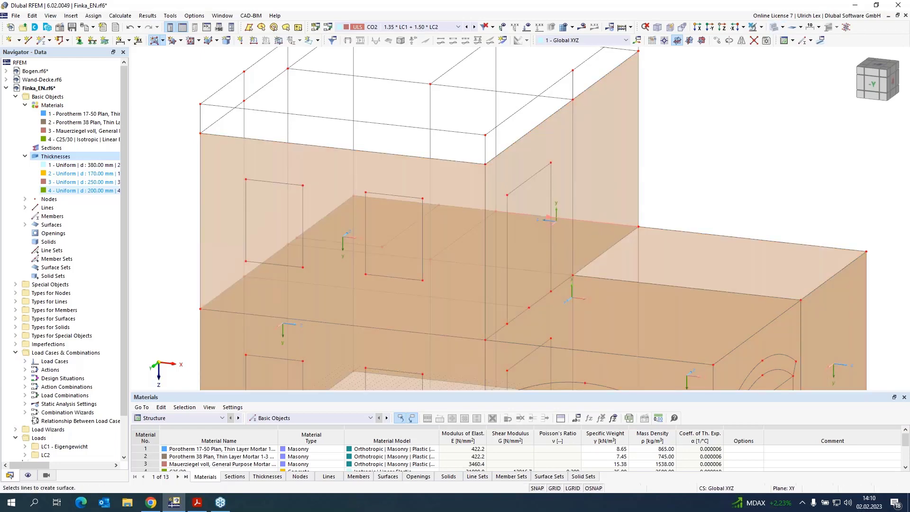
scroll(644, 223, "down", 3)
scroll(638, 121, "up", 5)
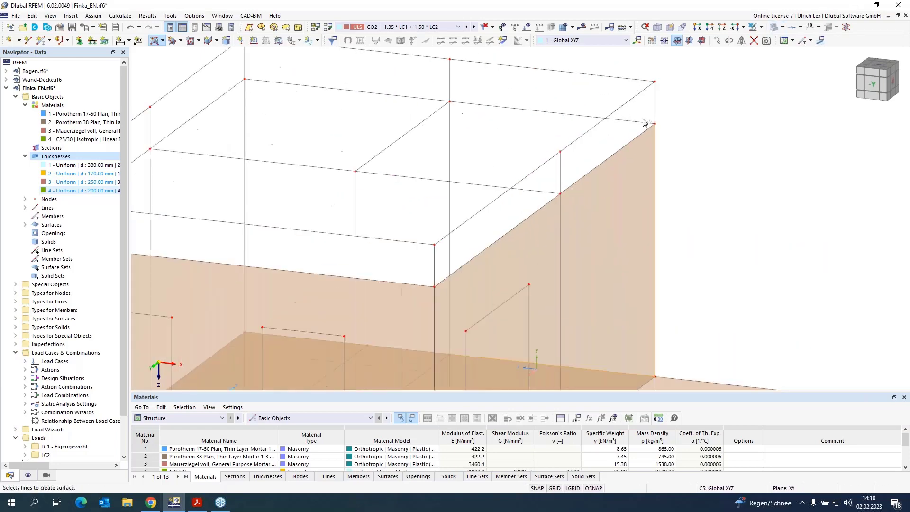
left_click(633, 122)
left_click(332, 89)
left_click(244, 170)
scroll(315, 217, "down", 2)
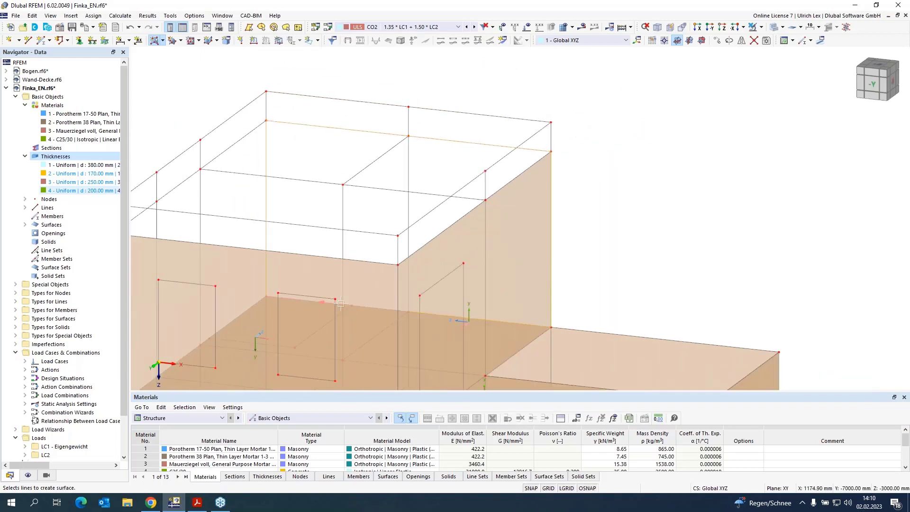
left_click(360, 305)
Create the upper-floor end wall surface at X = 0 by selecting its boundary lines
scroll(559, 170, "down", 1)
scroll(559, 170, "up", 4)
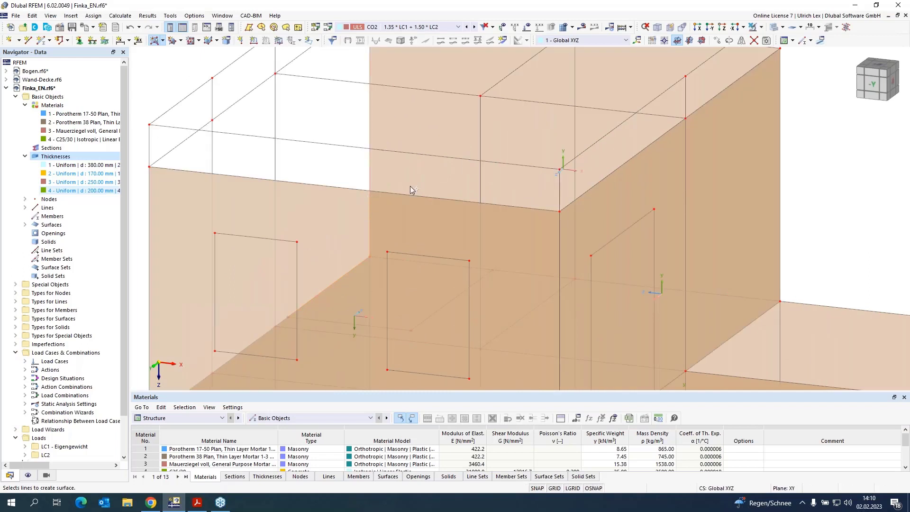
scroll(412, 190, "down", 2)
left_click(317, 108)
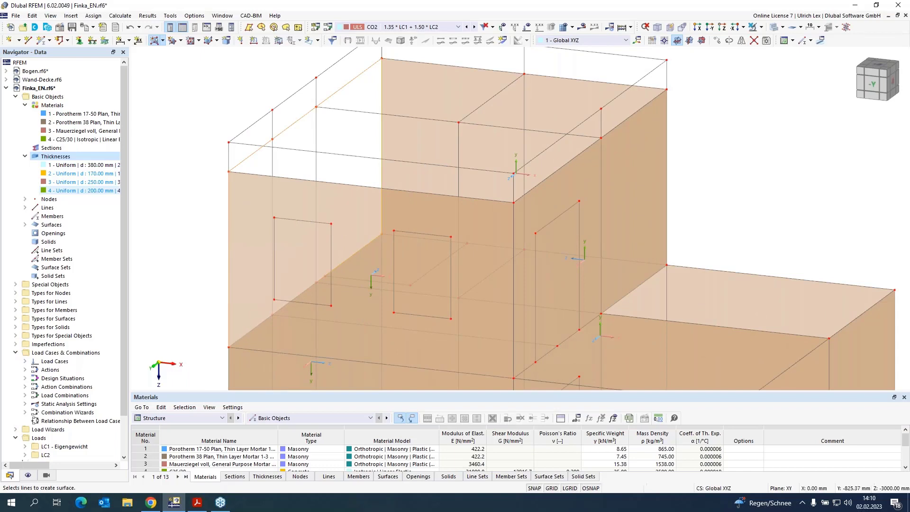
left_click(318, 277)
scroll(210, 167, "down", 4)
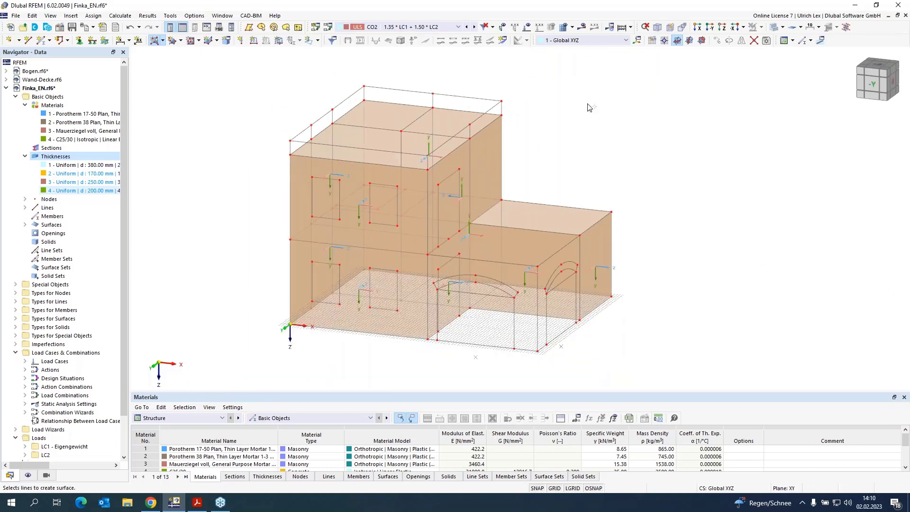
Create the ground-floor interior partition surface at X = 2500 mm, using the 170 mm Porotherm 17-50 Plan thickness
left_click(155, 40)
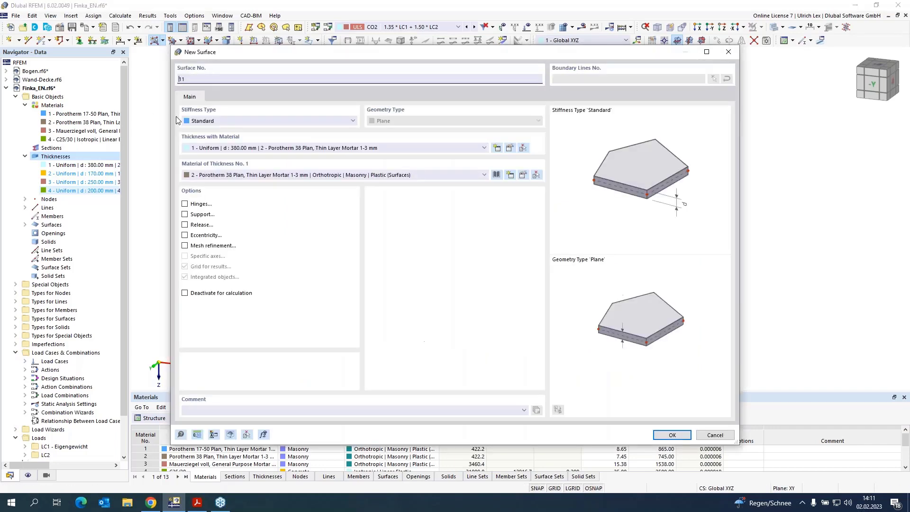
left_click(264, 150)
left_click(250, 163)
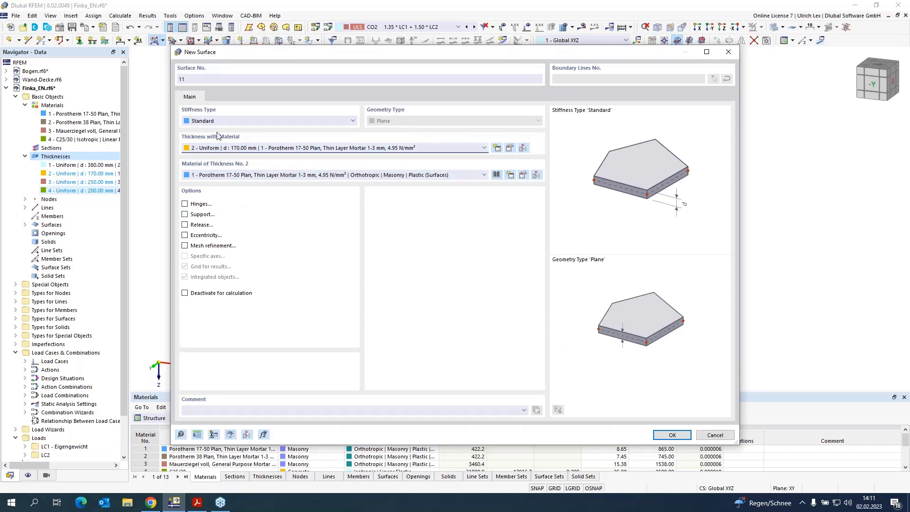
left_click(671, 436)
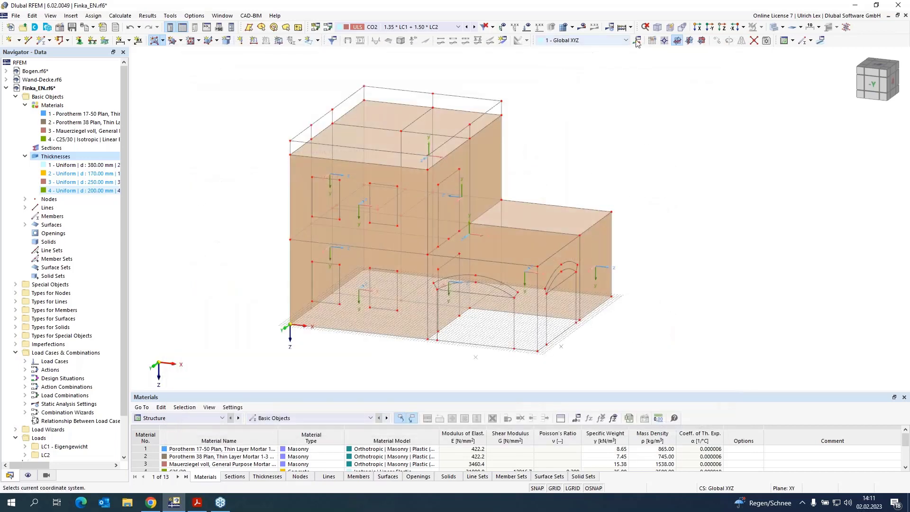
scroll(423, 270, "up", 4)
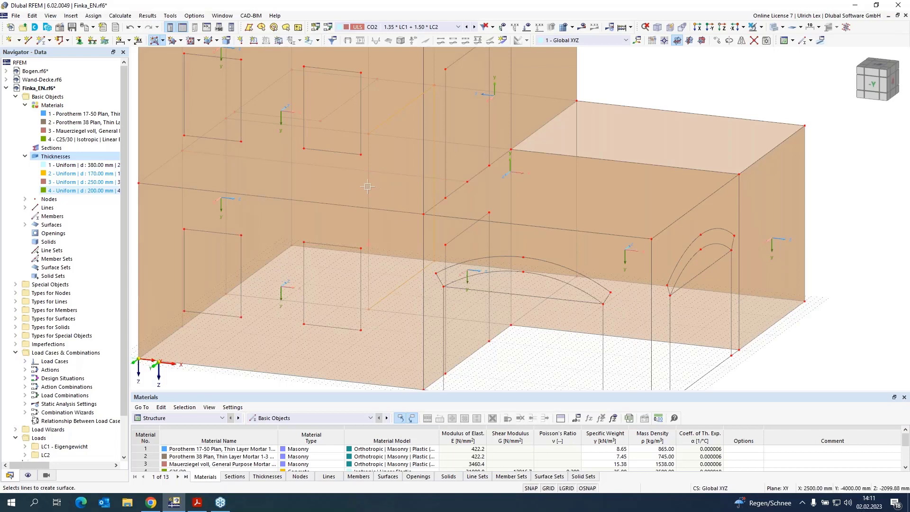
scroll(338, 209, "down", 5)
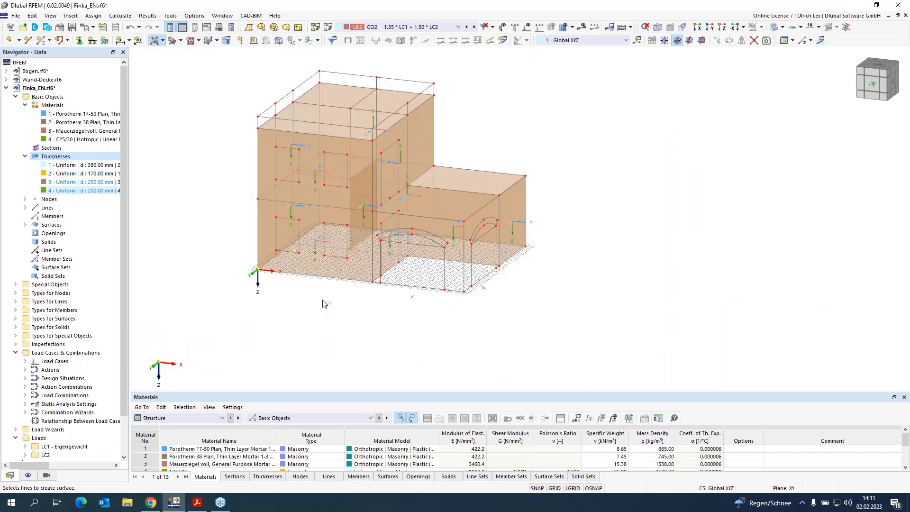
left_click(154, 40)
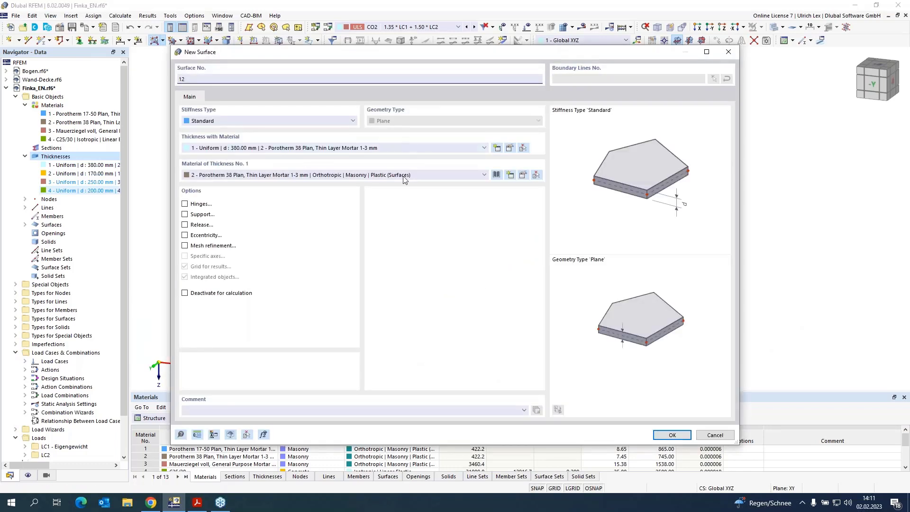
left_click(427, 175)
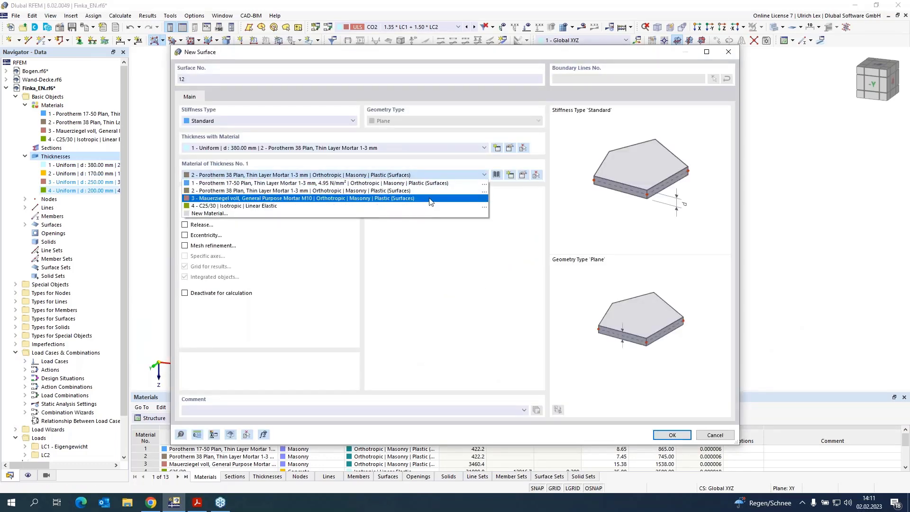
left_click(430, 198)
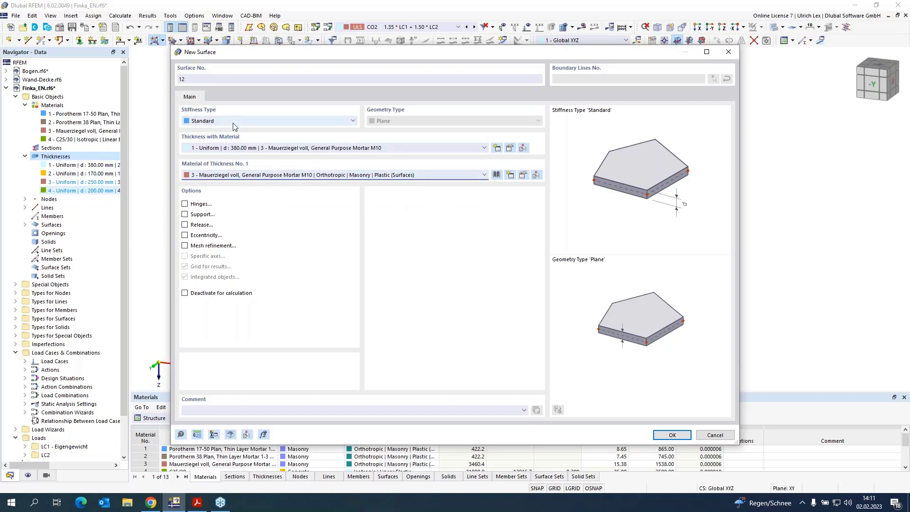
left_click(687, 436)
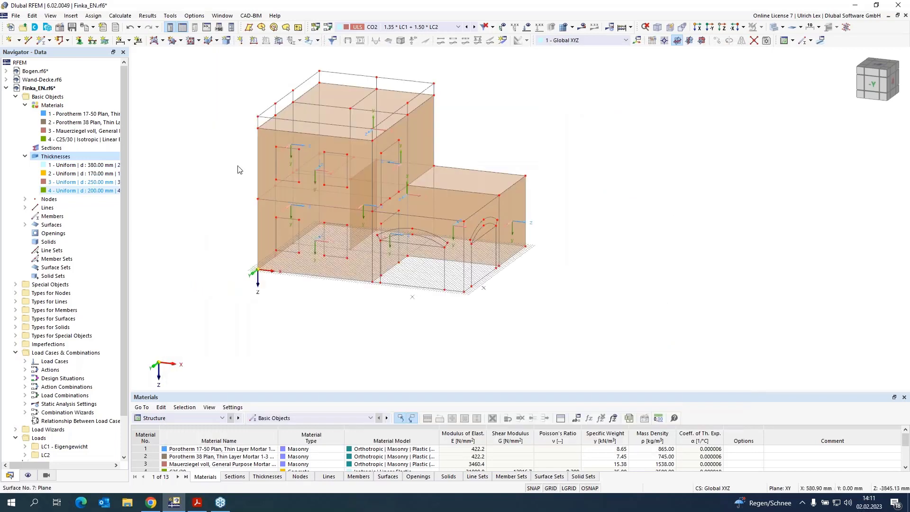
Create the extension's front wall surface with the large arch from its boundary lines, using the 250 mm Mauerziegel voll thickness
left_click(164, 41)
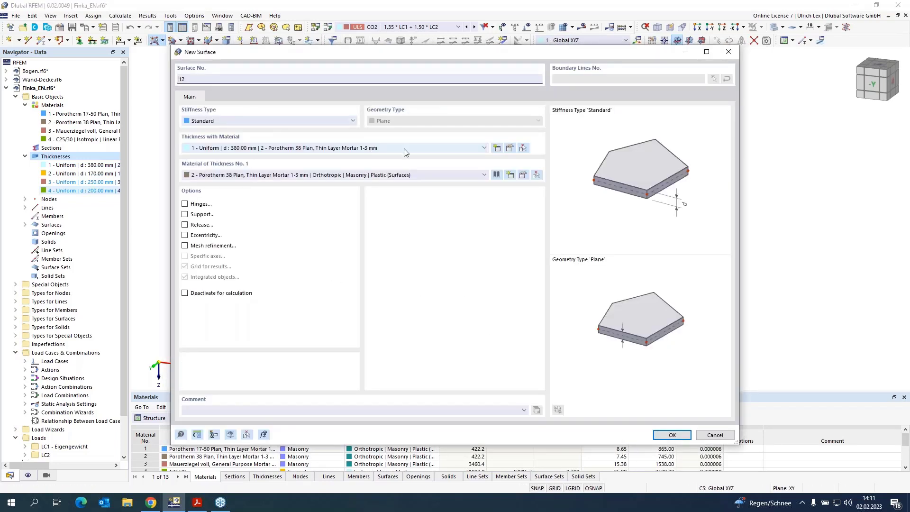
left_click(405, 152)
left_click(407, 174)
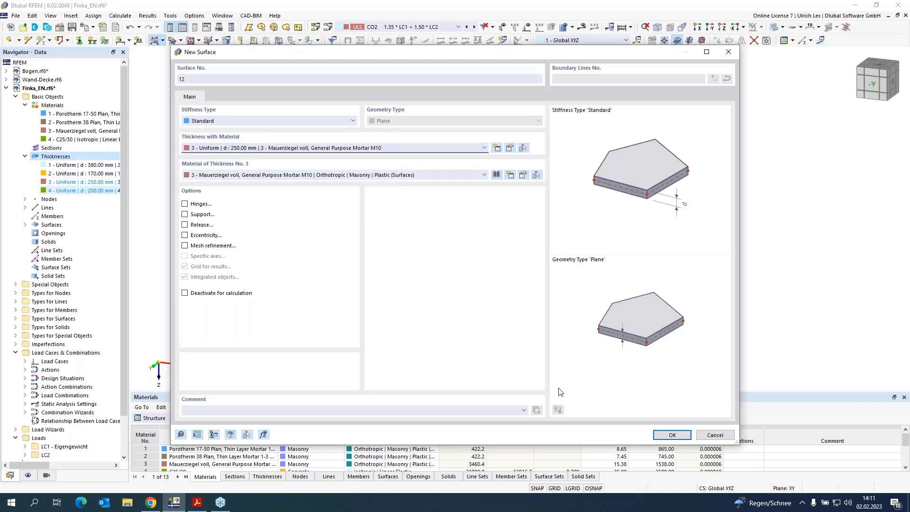
left_click(671, 434)
scroll(474, 204, "up", 1)
scroll(407, 282, "up", 2)
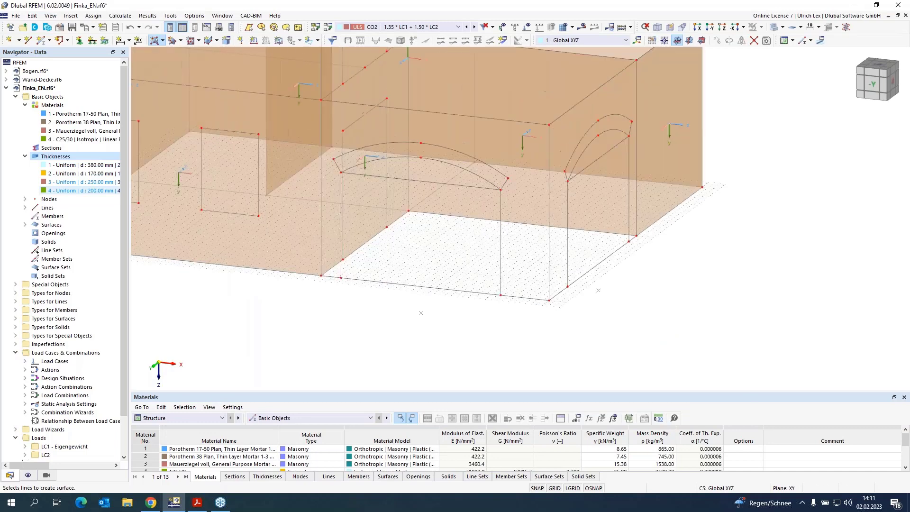
left_click(321, 246)
left_click(446, 113)
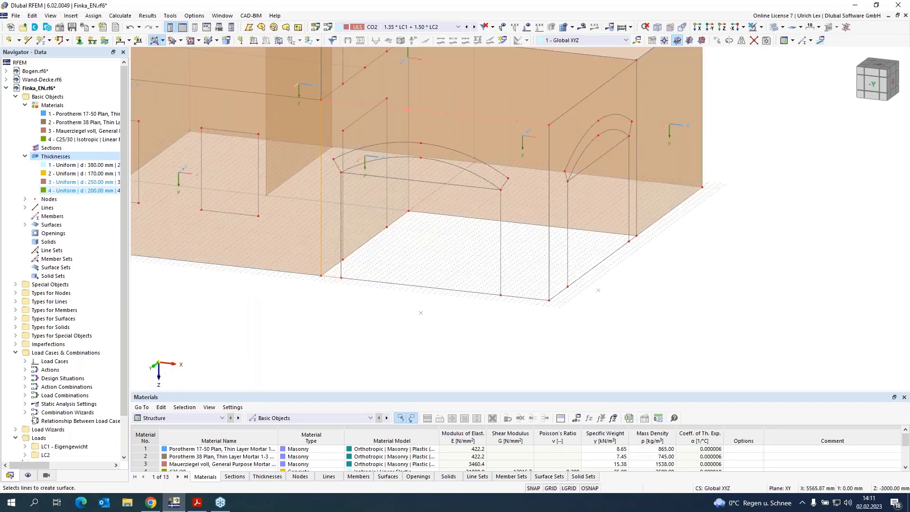
left_click(550, 157)
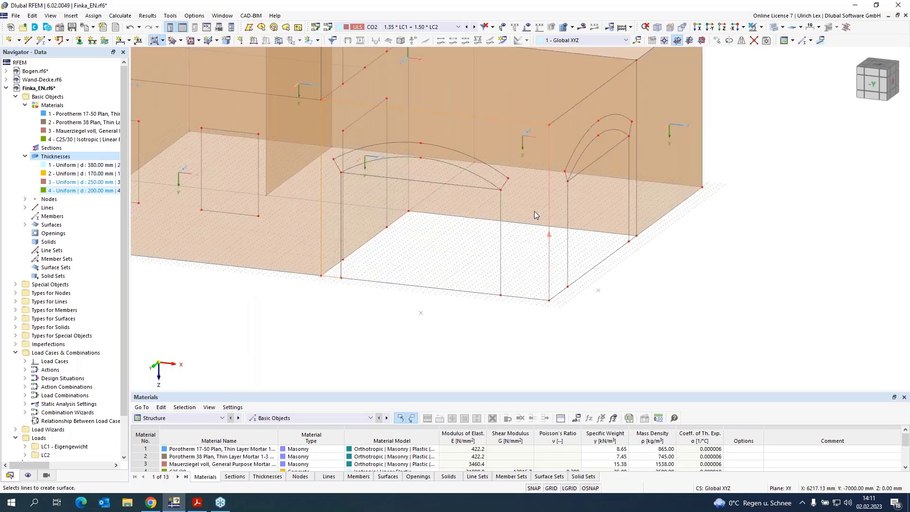
left_click(473, 293)
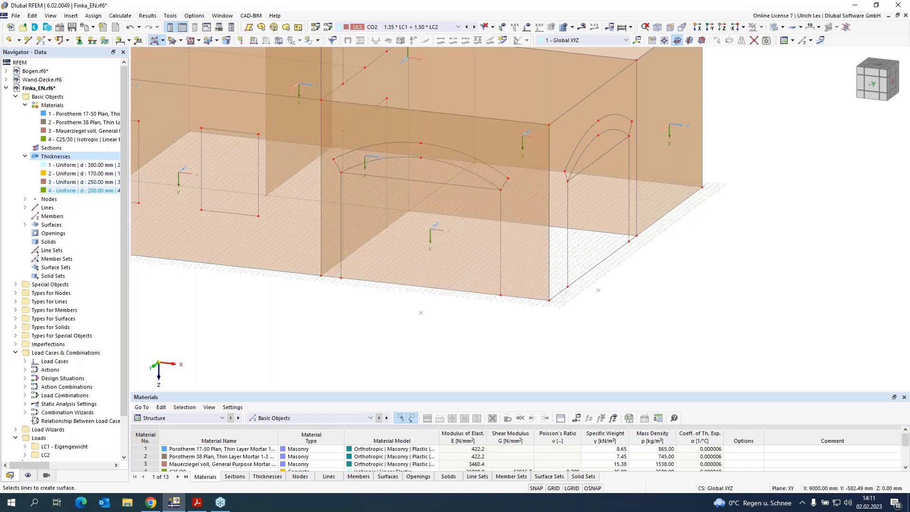
Create the extension's arched side wall surface at X = 9000 mm from its boundary lines
left_click(569, 120)
left_click(635, 214)
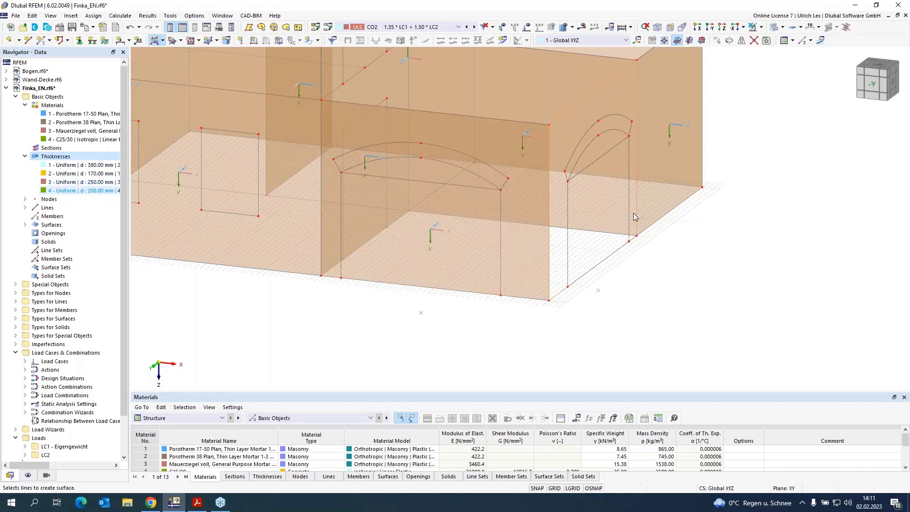
left_click(626, 244)
scroll(520, 346, "down", 3)
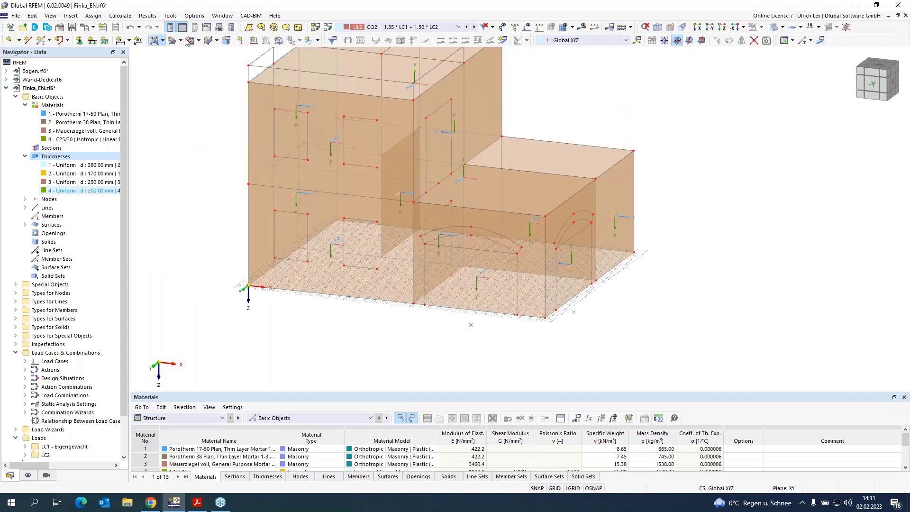
Create the roof slab surface over the upper floor from its boundary lines, using the 200 mm C25/30 thickness
left_click(162, 41)
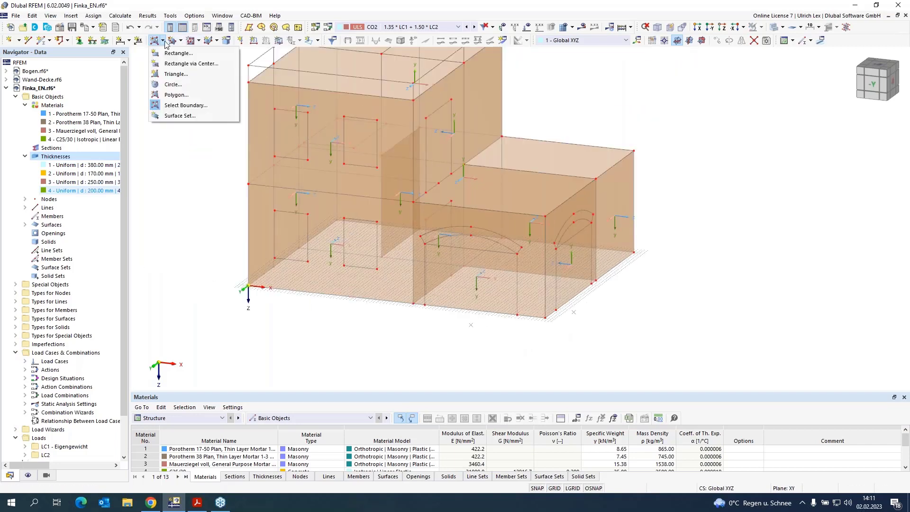
left_click(179, 107)
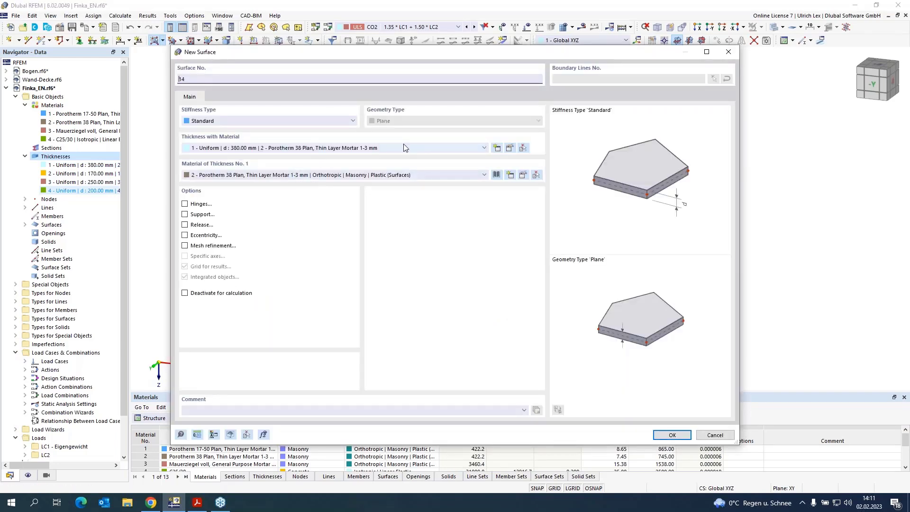
left_click(405, 148)
left_click(369, 182)
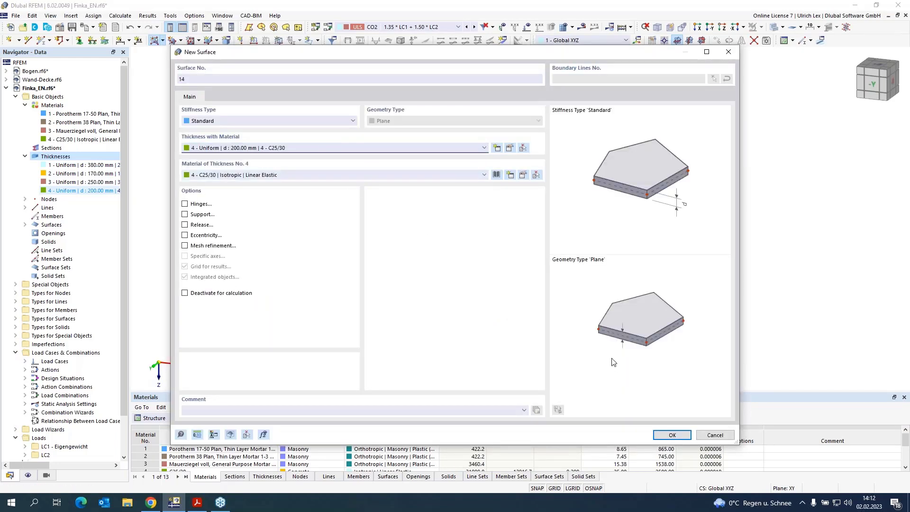
left_click(672, 435)
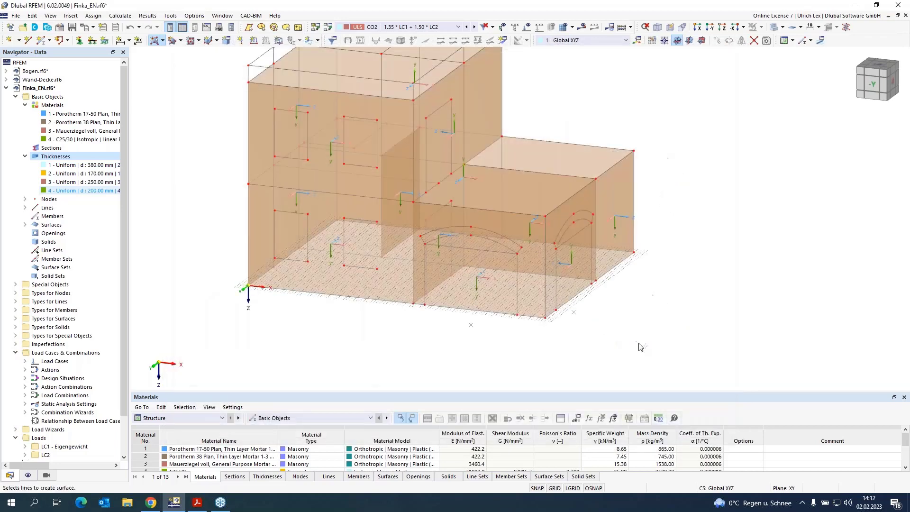
scroll(431, 121, "up", 3)
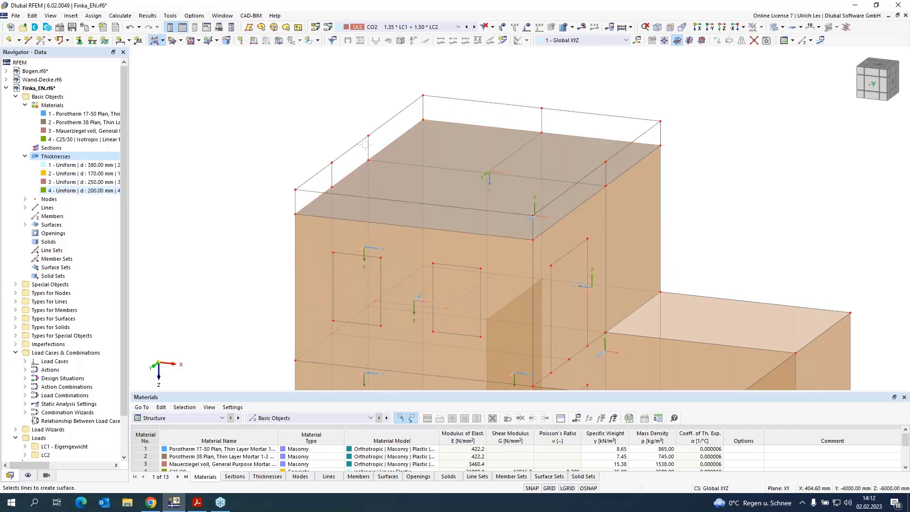
Create the slab surfaces at Z = -3000 mm over the two-storey block's ground floor and over the extension from their boundary lines
scroll(332, 124, "down", 3)
scroll(487, 311, "up", 3)
left_click(290, 232)
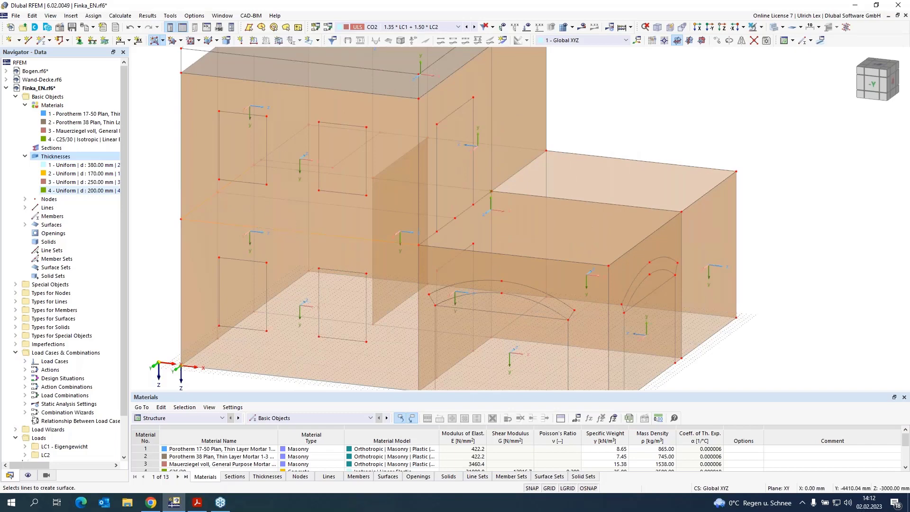
scroll(257, 165, "up", 5)
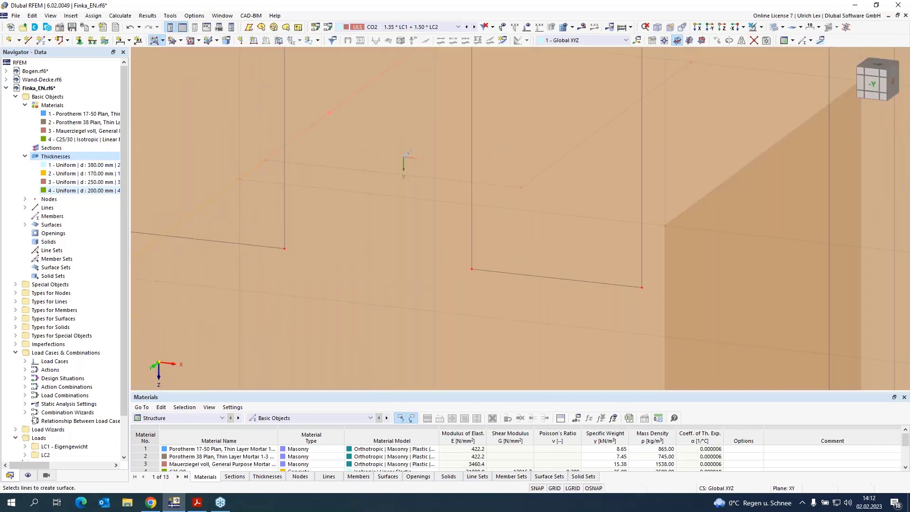
scroll(365, 146, "down", 3)
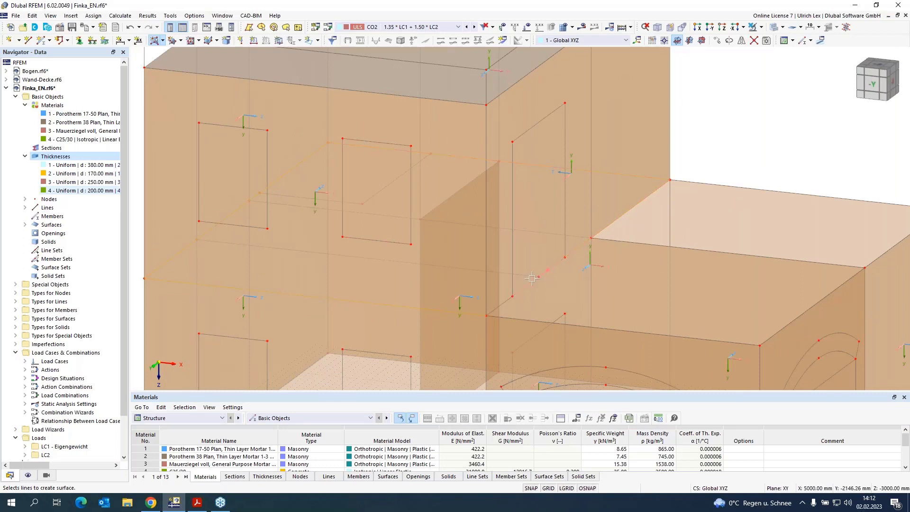
left_click(504, 304)
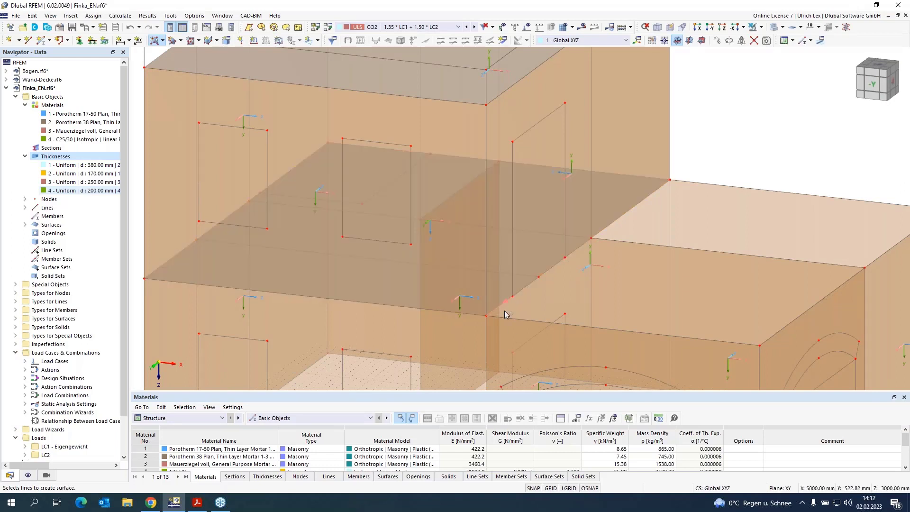
left_click(510, 317)
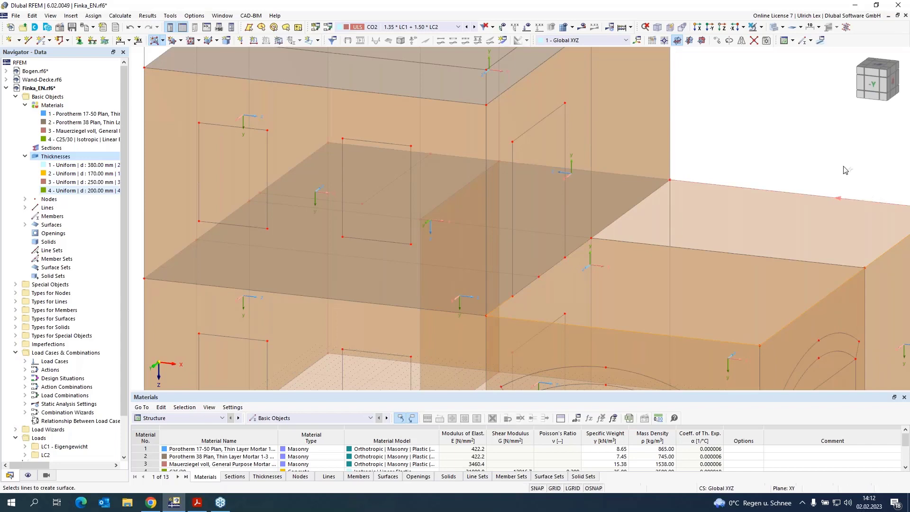
scroll(816, 131, "down", 2)
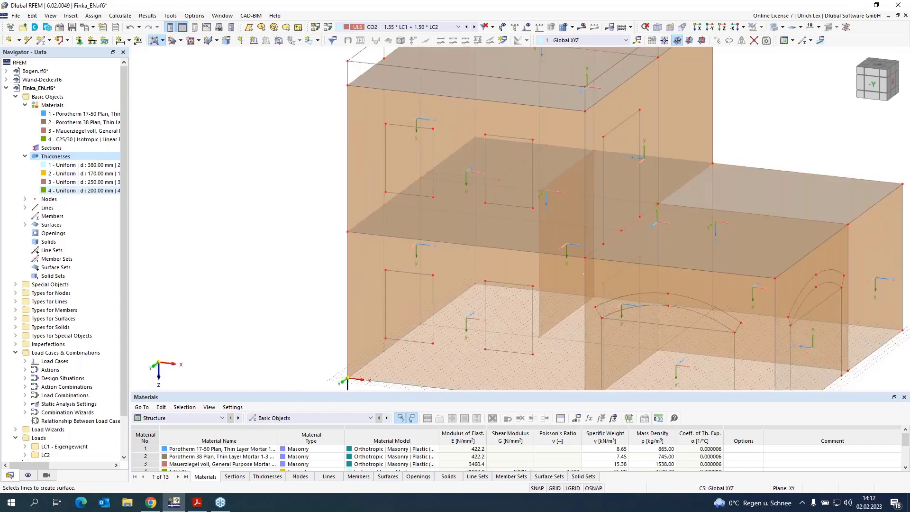
Create the ground-level floor slab surfaces at Z = 0 for the two-storey block and the extension from their boundary lines
scroll(606, 239, "down", 2)
scroll(527, 340, "up", 3)
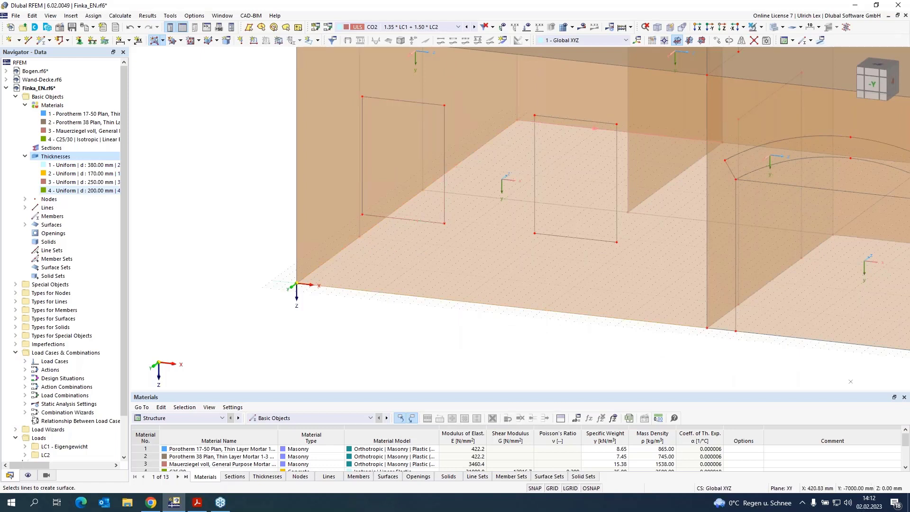
scroll(663, 190, "up", 4)
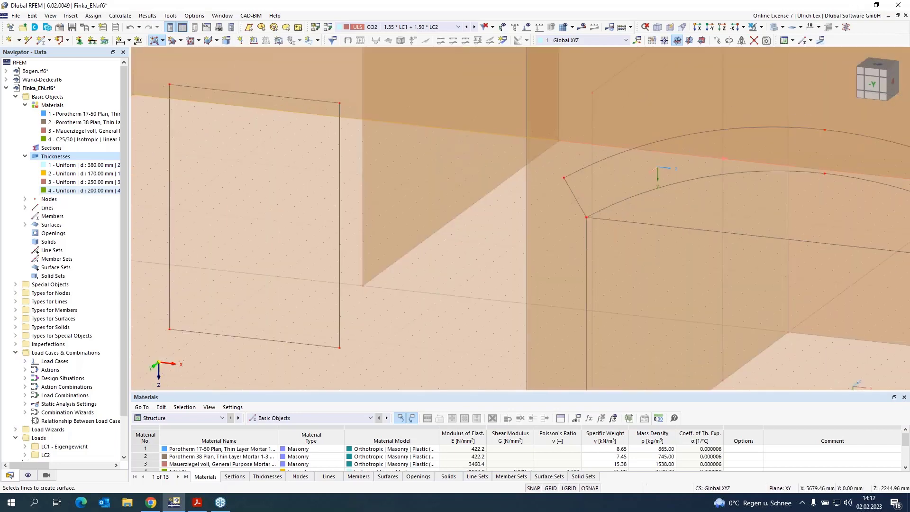
scroll(657, 377, "down", 4)
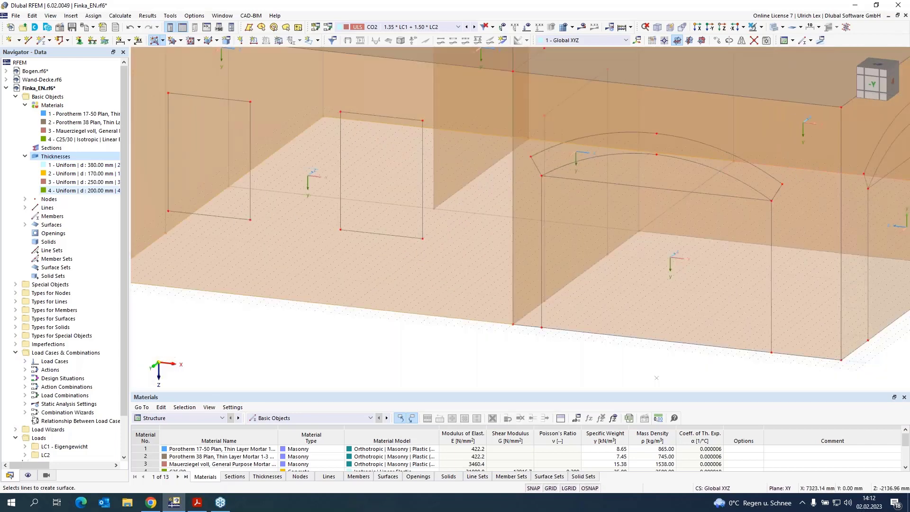
scroll(657, 377, "down", 2)
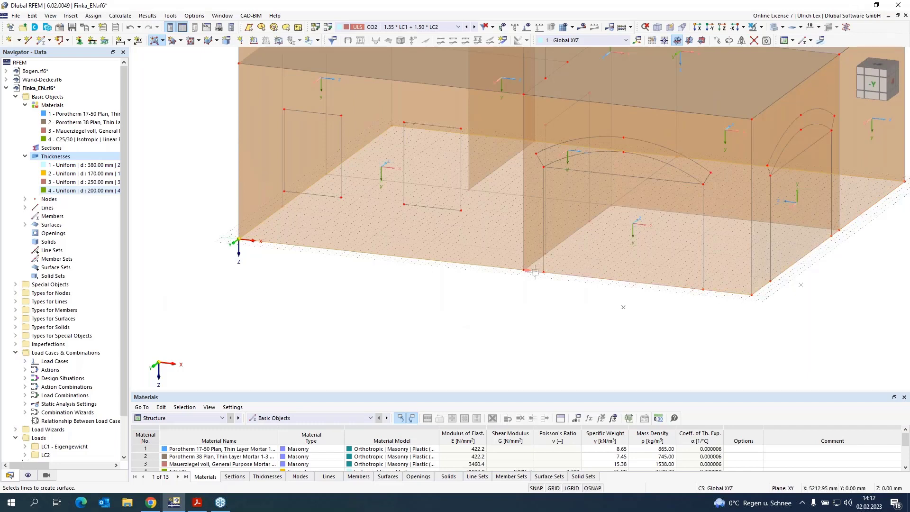
scroll(478, 319, "down", 3)
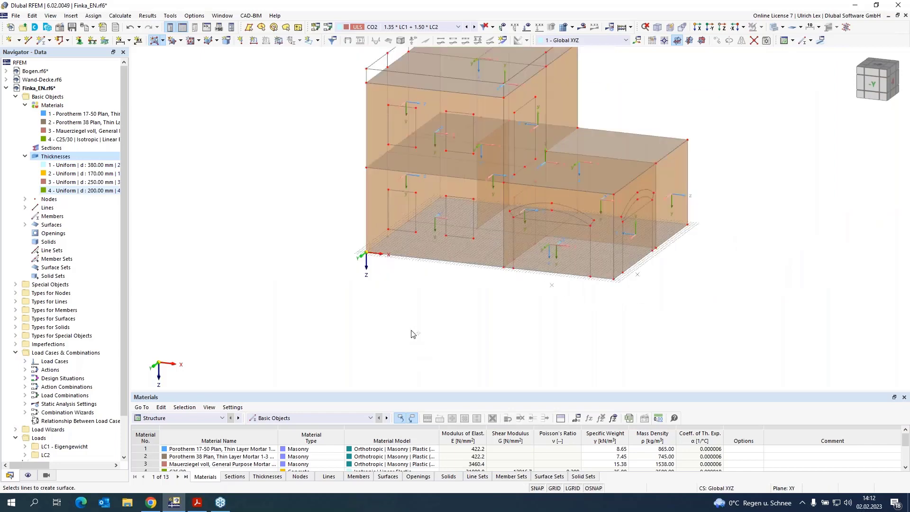
key("Escape")
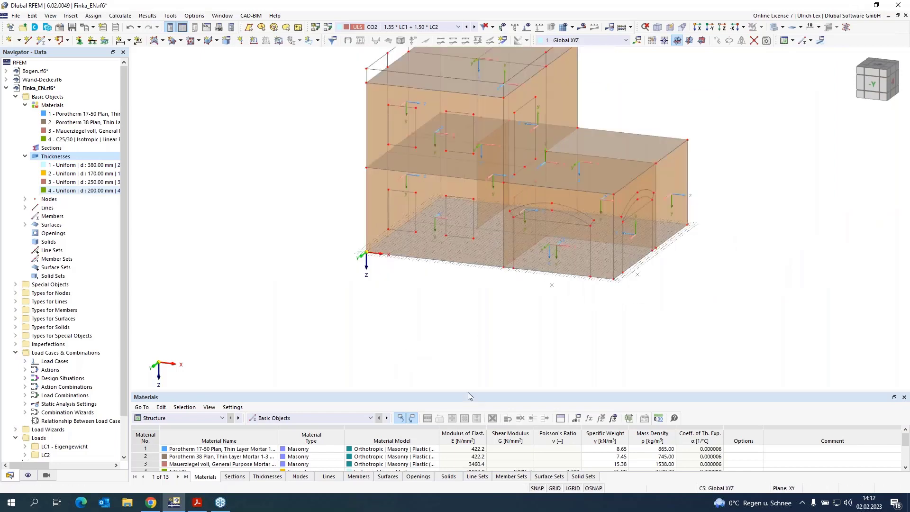
Switch the model to solid surface display and inspect the building's walls and slabs from its front corner
scroll(587, 337, "down", 2)
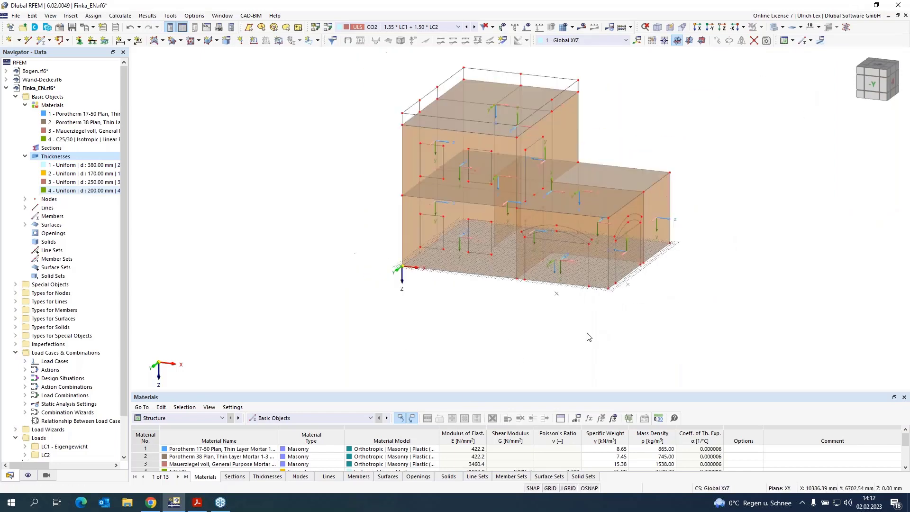
middle_click_drag(756, 251, 709, 247, "ctrl")
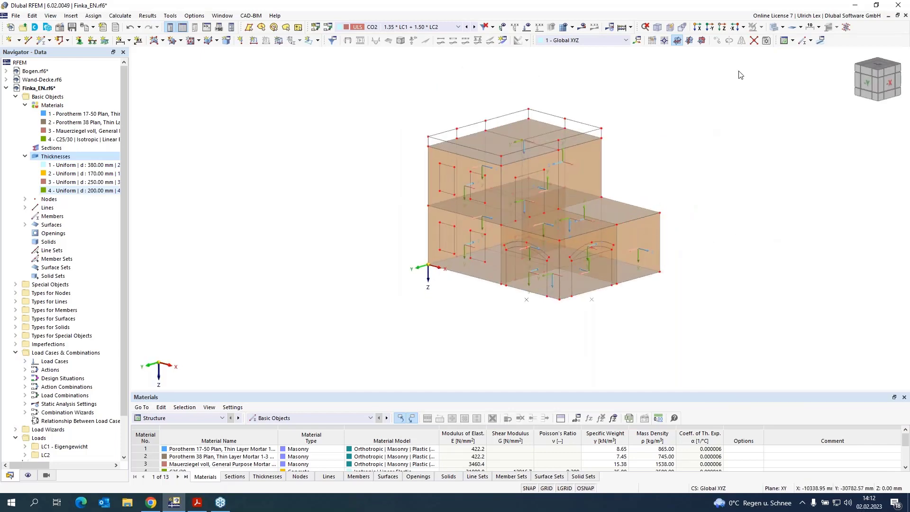
left_click(774, 27)
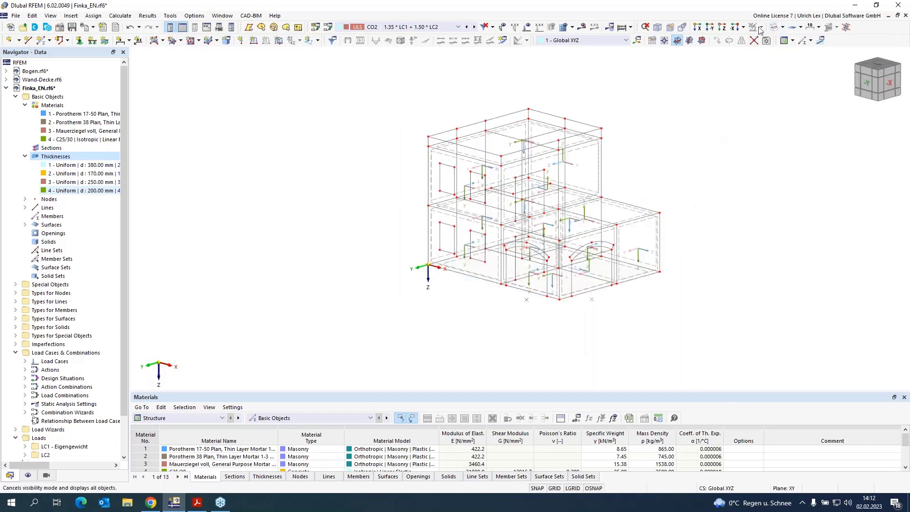
left_click(773, 27)
scroll(601, 128, "up", 3)
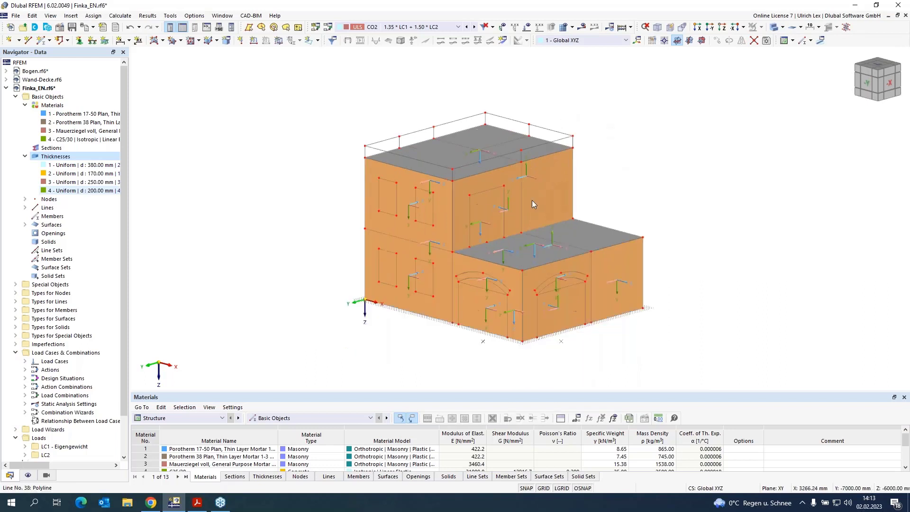
scroll(601, 128, "down", 1)
scroll(410, 357, "down", 1)
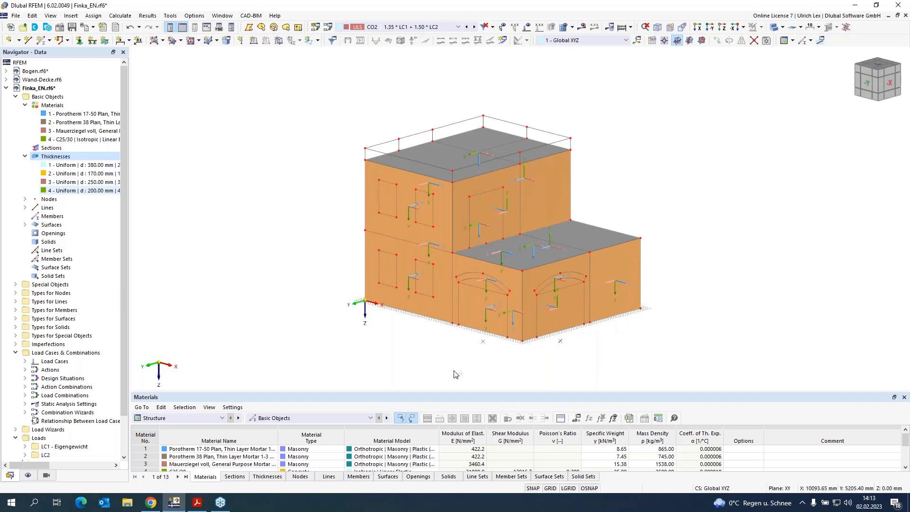
middle_click_drag(455, 371, 470, 371, "ctrl")
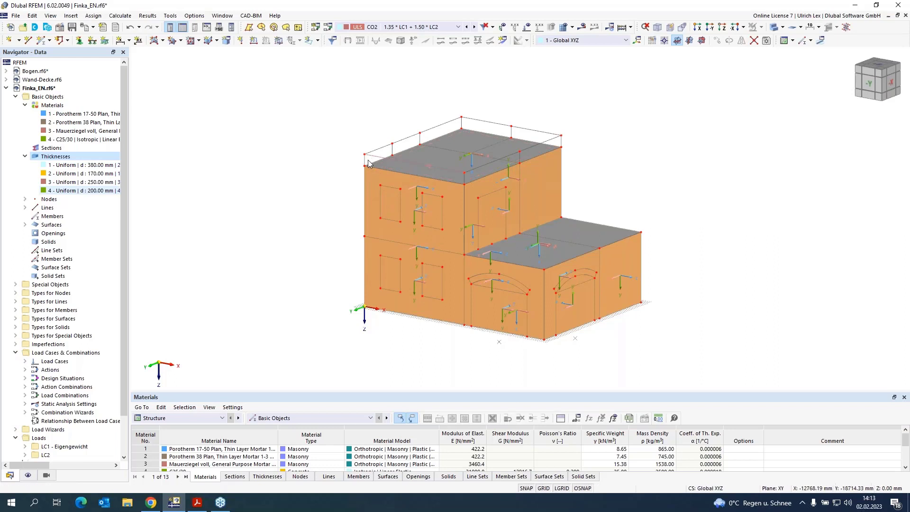
Create the four parapet surfaces around the upper roof from their boundary lines, using the 200 mm C25/30 thickness
mouse_move(392, 167)
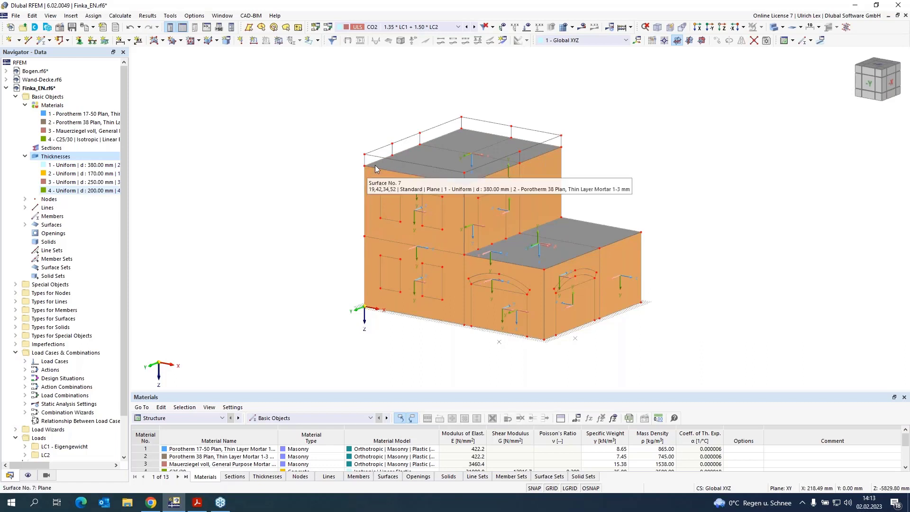
scroll(428, 147, "up", 5)
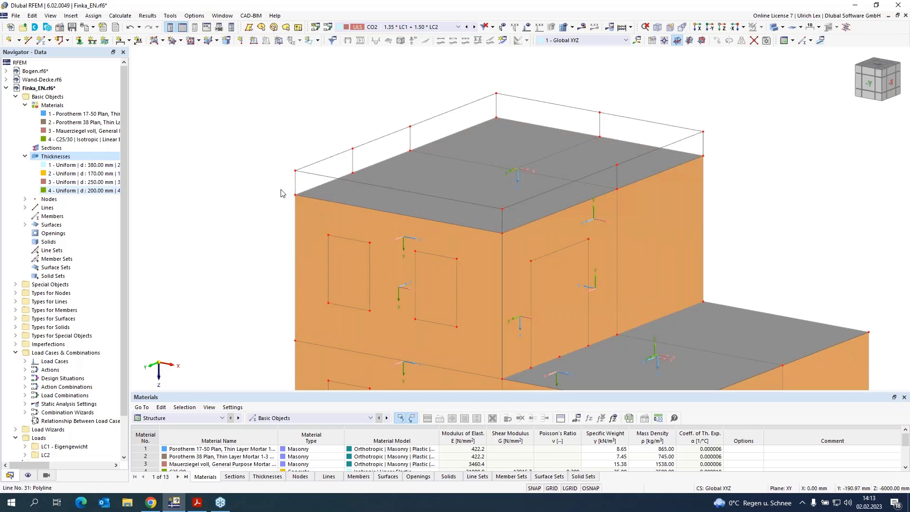
left_click(154, 41)
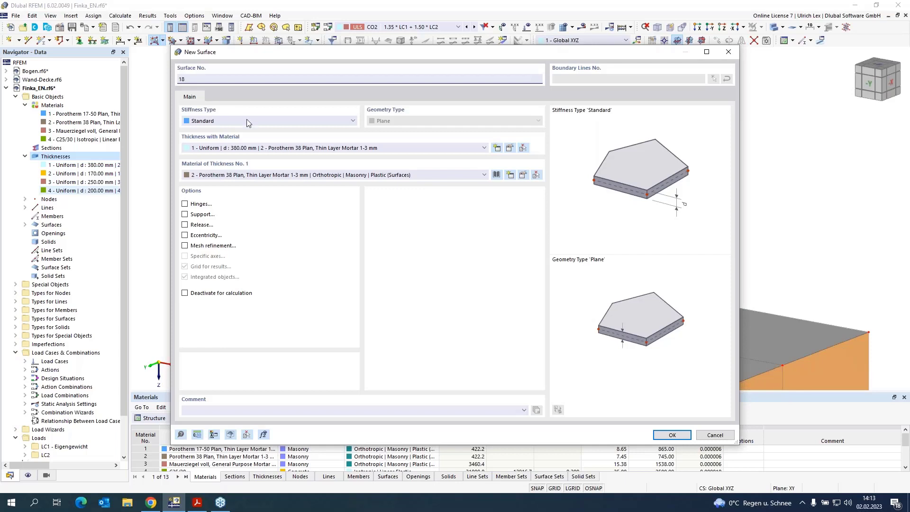
left_click(392, 149)
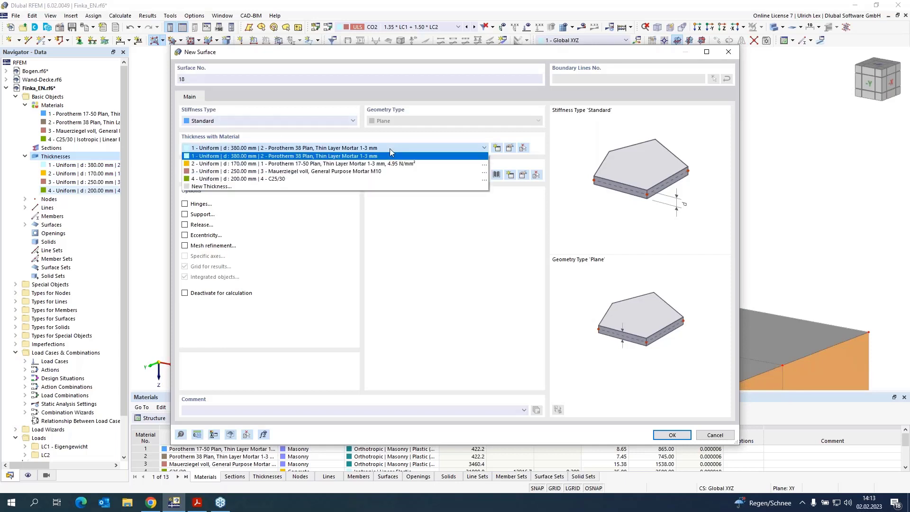
left_click(400, 179)
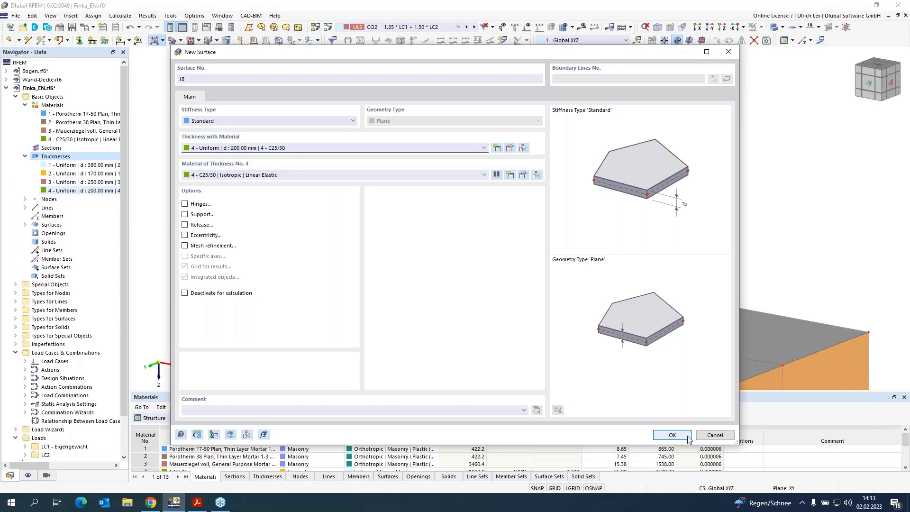
left_click(673, 436)
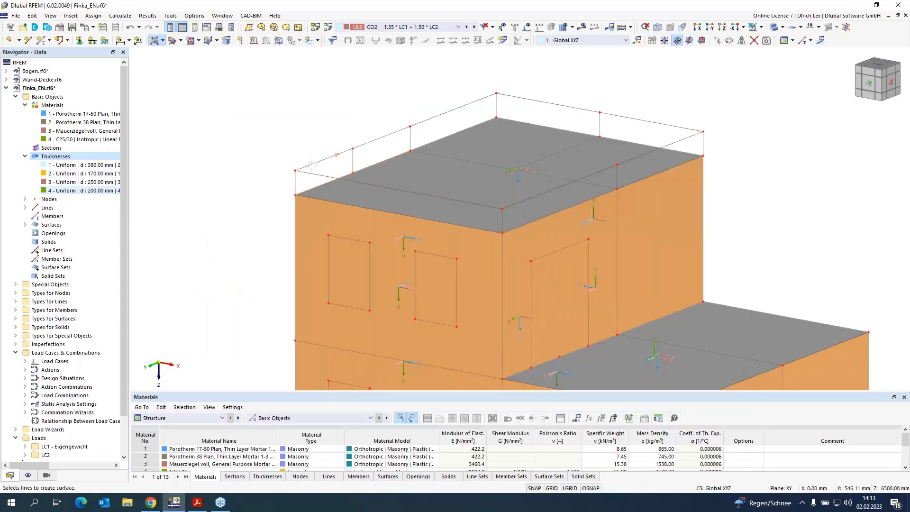
left_click(480, 122)
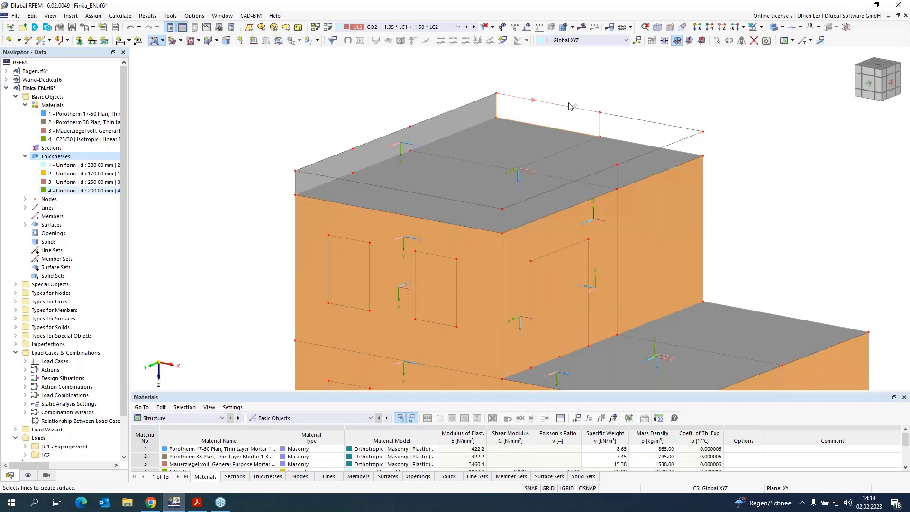
left_click(703, 147)
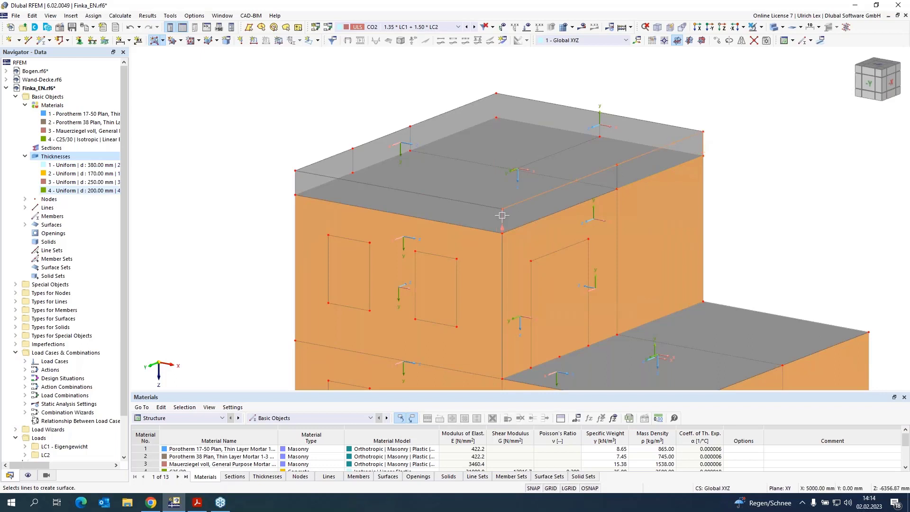
left_click(515, 222)
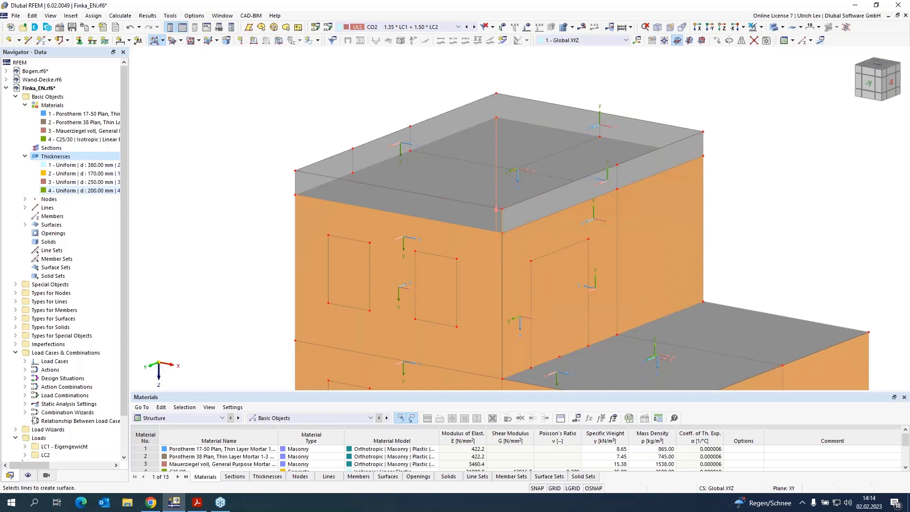
left_click(293, 181)
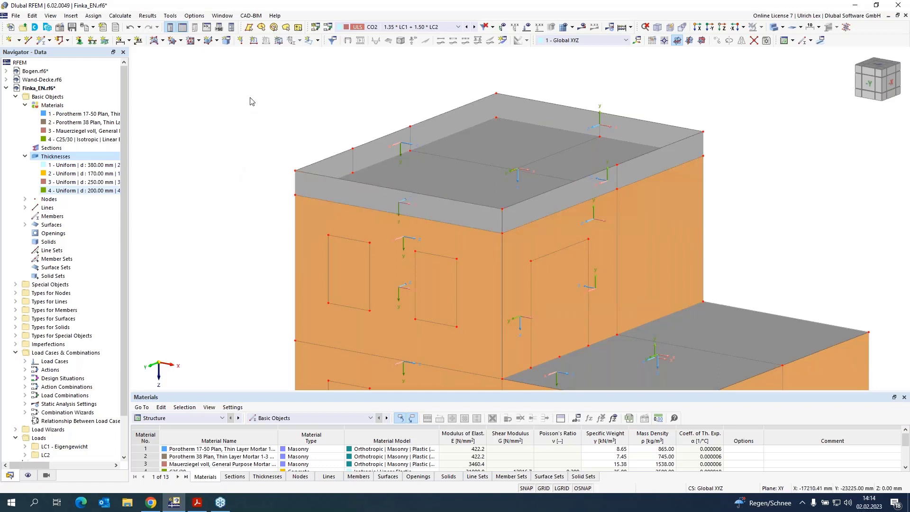
Define a 250 x 250 mm massive rectangular C25/30 section for a new beam member on the extension's two outer vertical corner lines
scroll(247, 103, "down", 3)
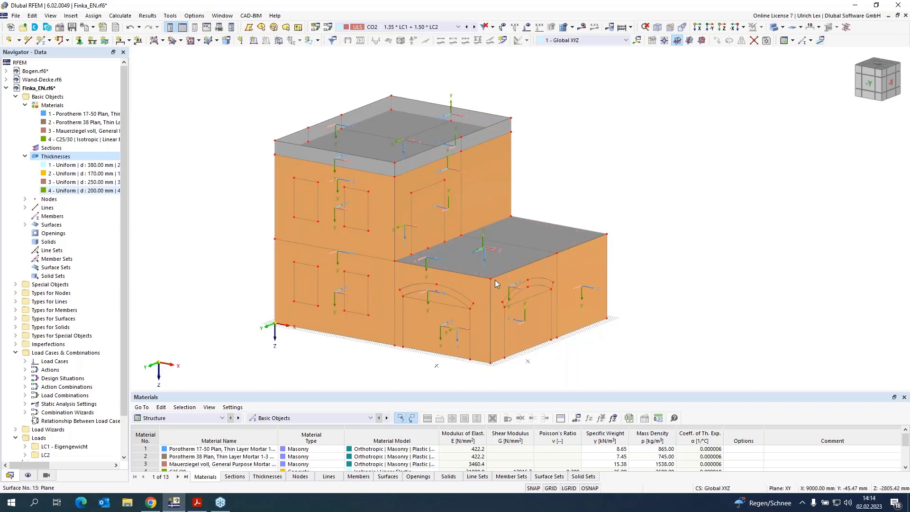
scroll(519, 386, "up", 1)
scroll(519, 386, "up", 1)
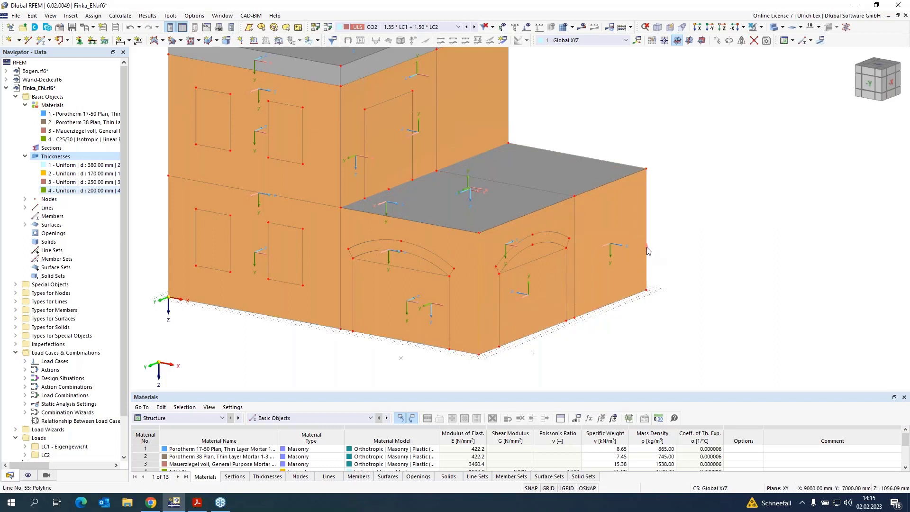
double_click(635, 287)
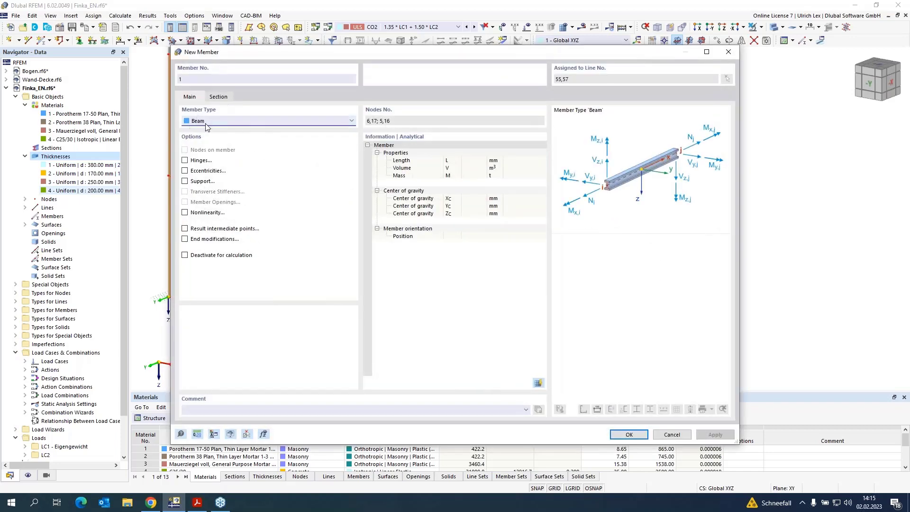
left_click(218, 97)
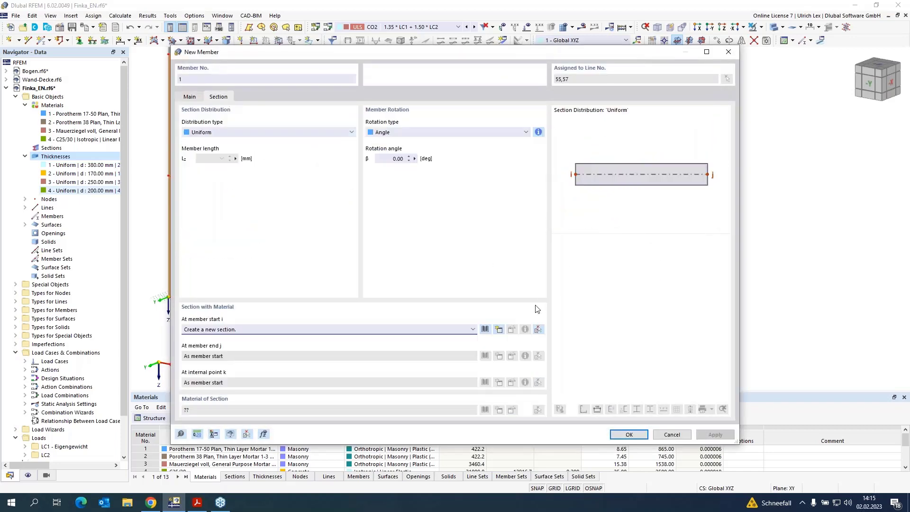
left_click(499, 330)
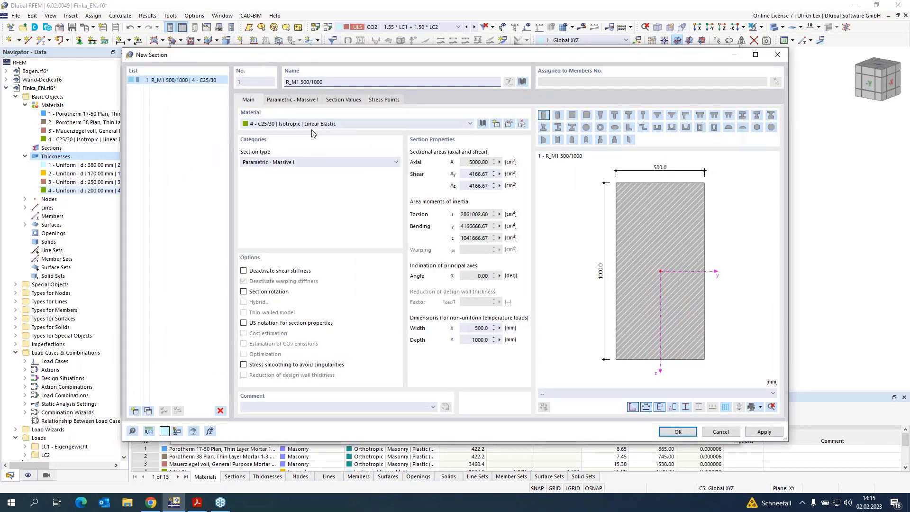
left_click(304, 100)
left_click(311, 129)
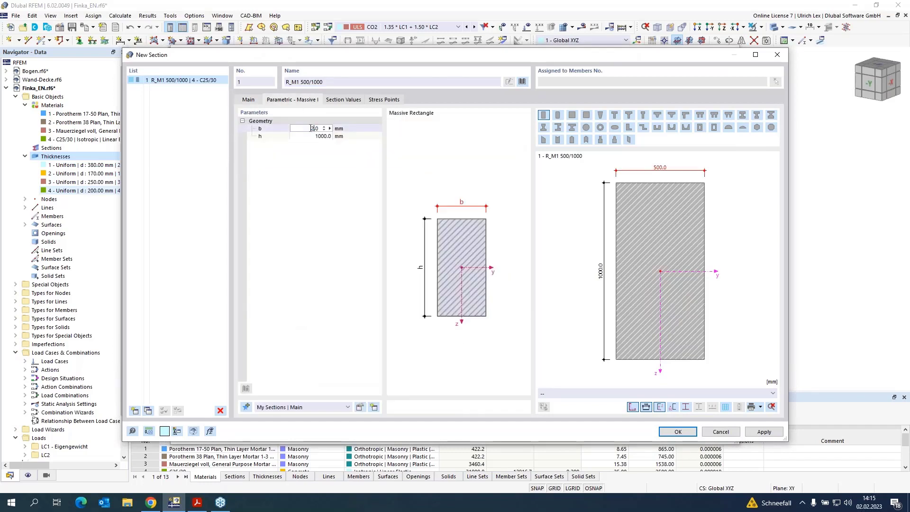
key("Tab")
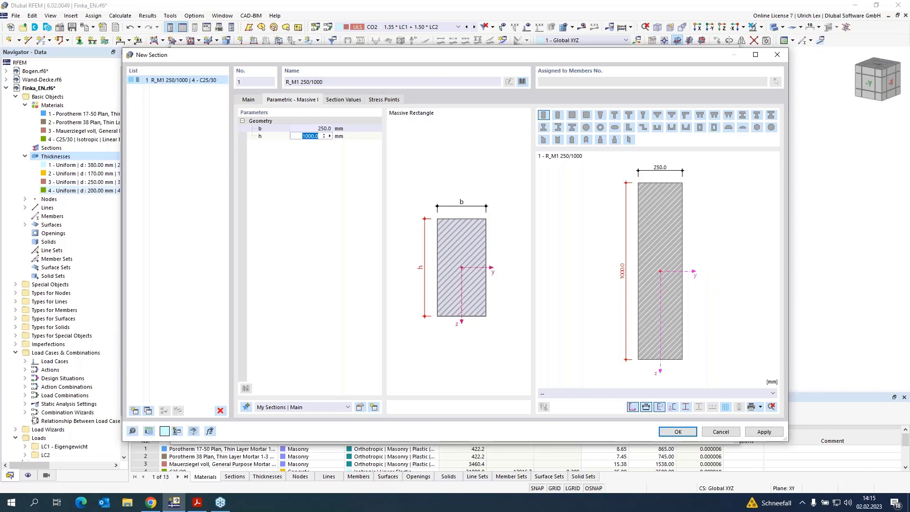
type("250")
key("Return")
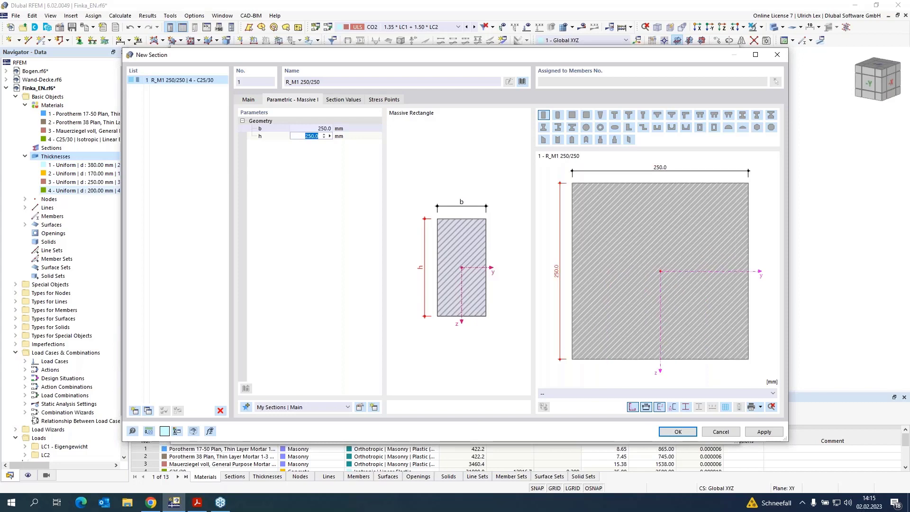
left_click(673, 433)
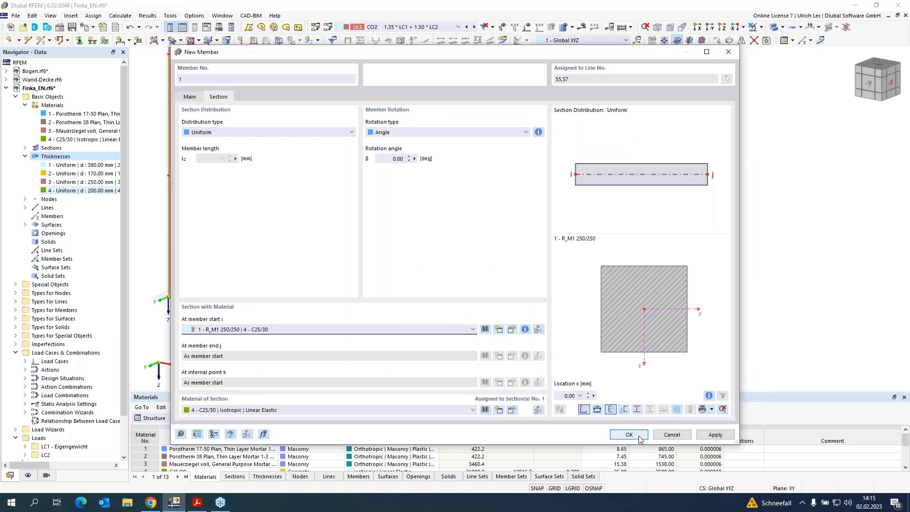
Apply the new beam member to the extension's two outer corner lines as concrete columns
left_click(639, 436)
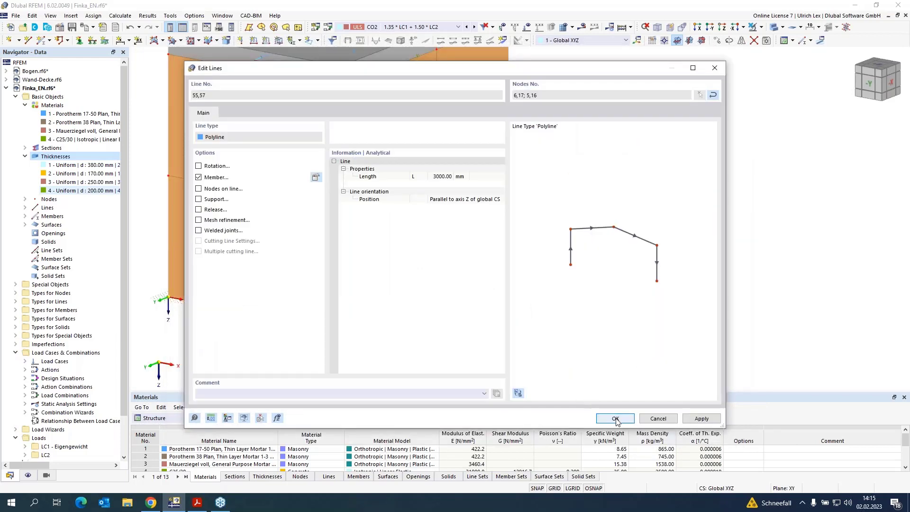
left_click(616, 419)
scroll(778, 262, "down", 4)
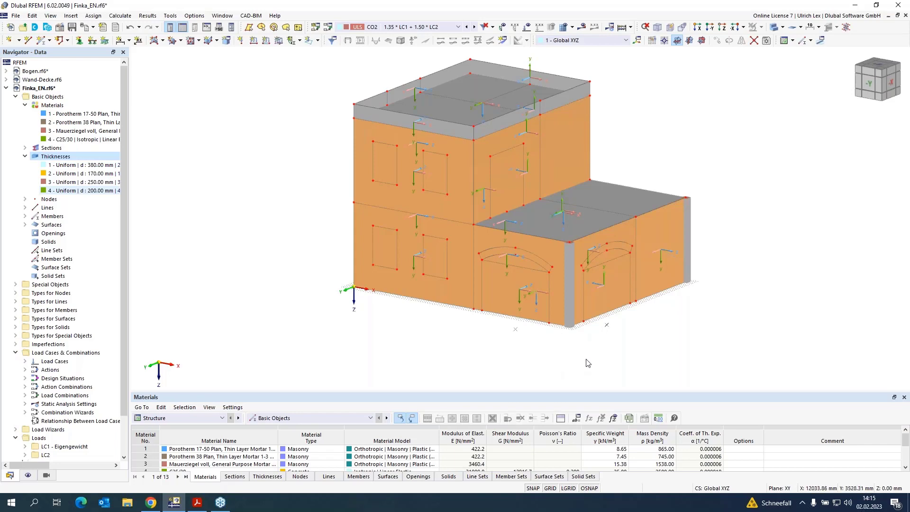
Reverse the local axis system of the extension's closed outer wall surface beside the arched opening
middle_click_drag(590, 359, 599, 342, "ctrl")
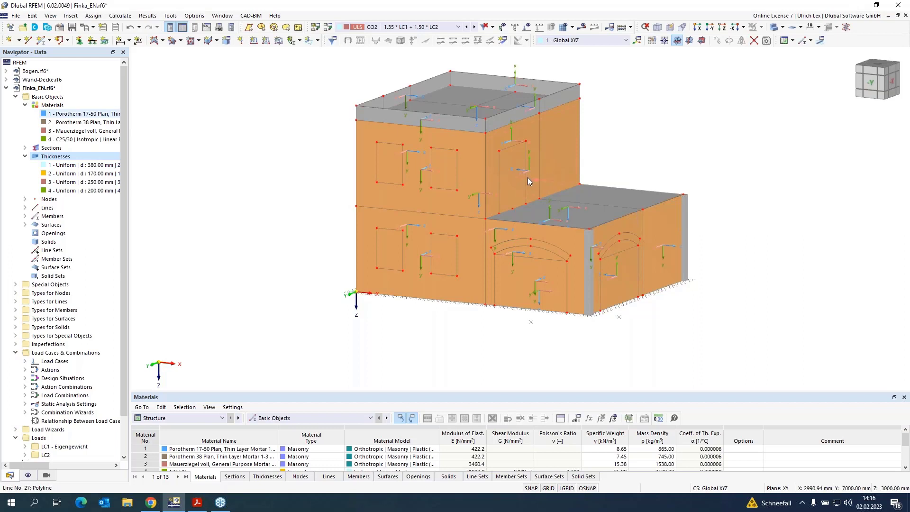
mouse_move(521, 190)
mouse_move(533, 170)
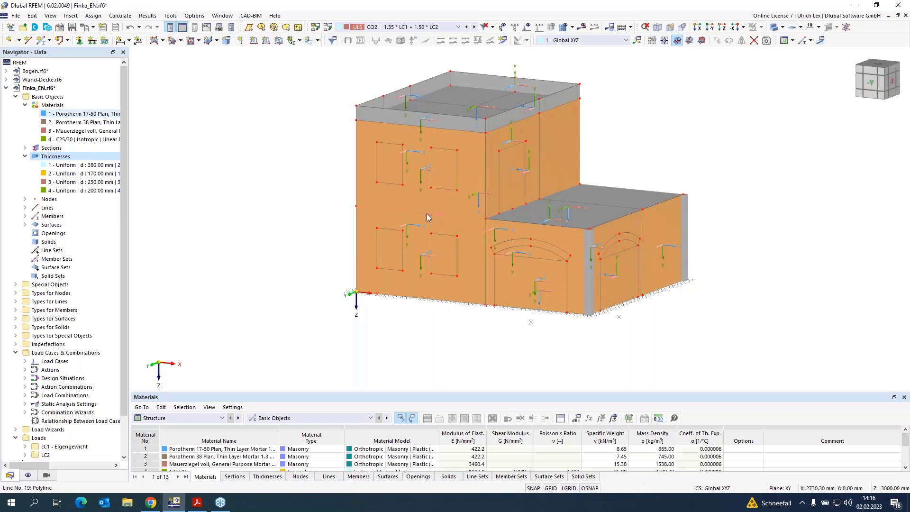
mouse_move(423, 179)
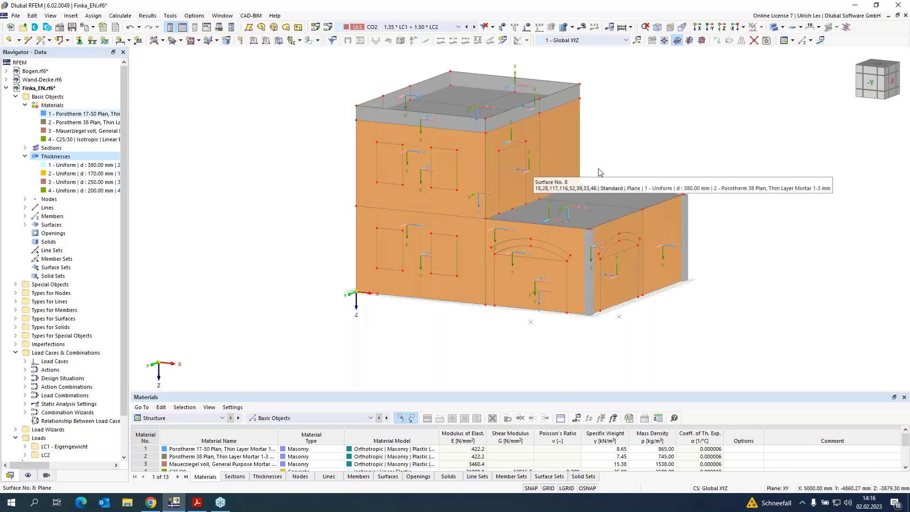
middle_click_drag(764, 203, 657, 259, "ctrl")
left_click(665, 250)
right_click(664, 249)
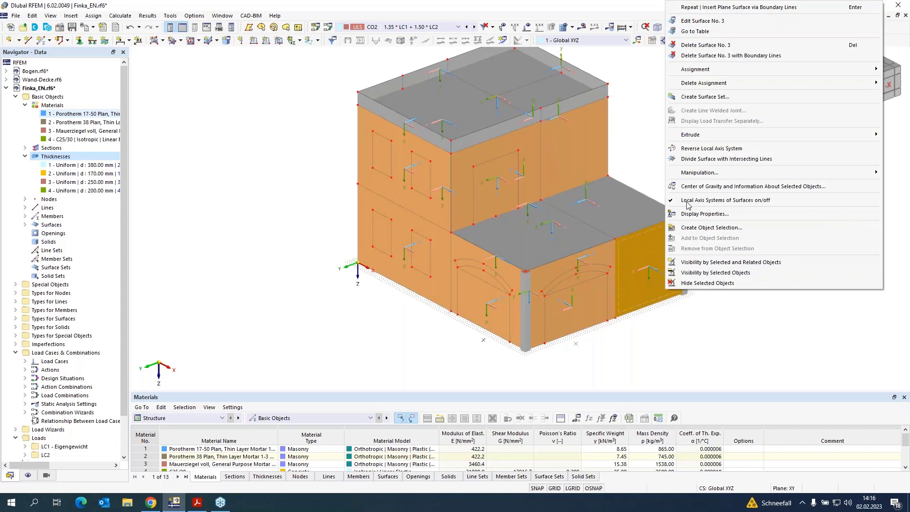
left_click(706, 148)
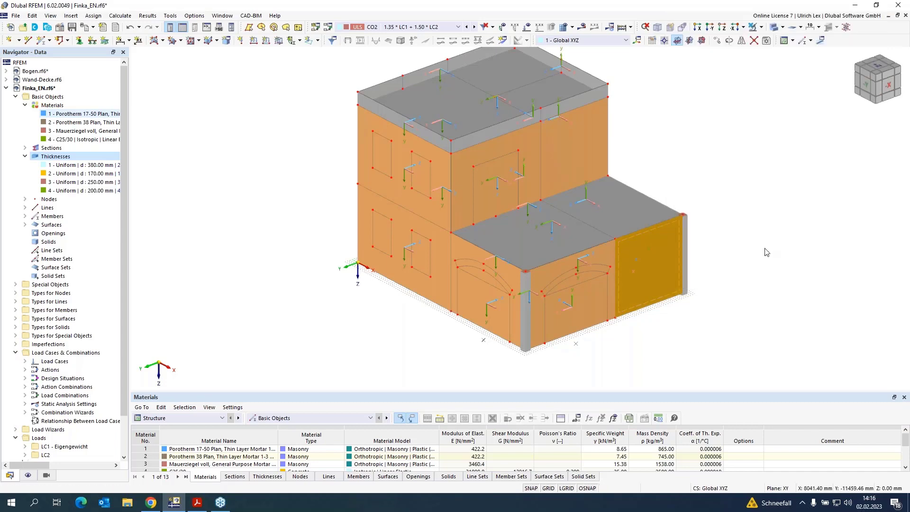
left_click(743, 258)
Display the model as wireframe and reverse the local axis system of the ground-floor wall between the two-storey block and the extension
middle_click_drag(765, 252, 272, 227, "ctrl")
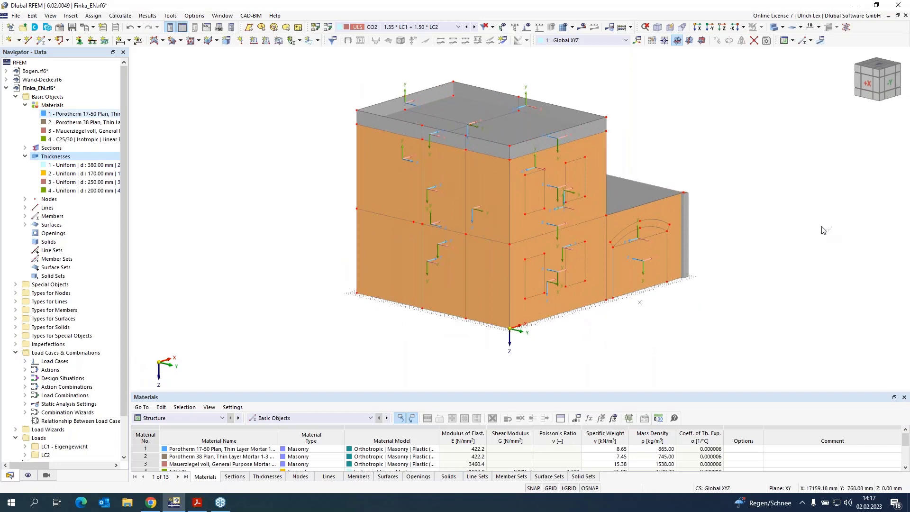
middle_click_drag(823, 229, 659, 227, "ctrl")
left_click(775, 27)
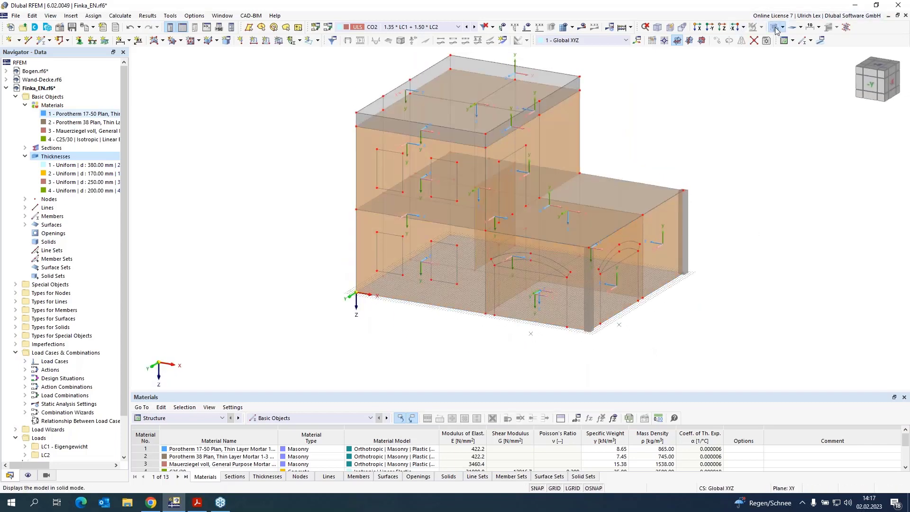
left_click(775, 28)
middle_click_drag(654, 281, 629, 296, "ctrl")
scroll(518, 232, "up", 5)
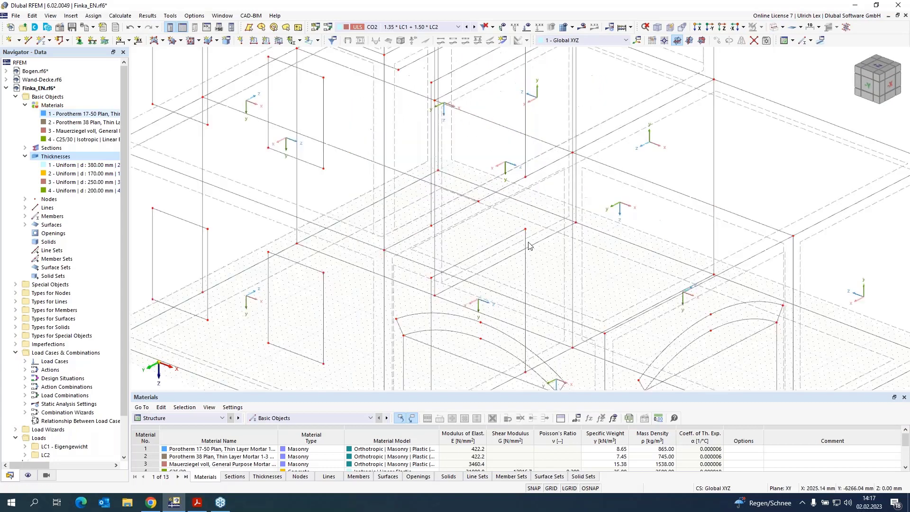
right_click(571, 262)
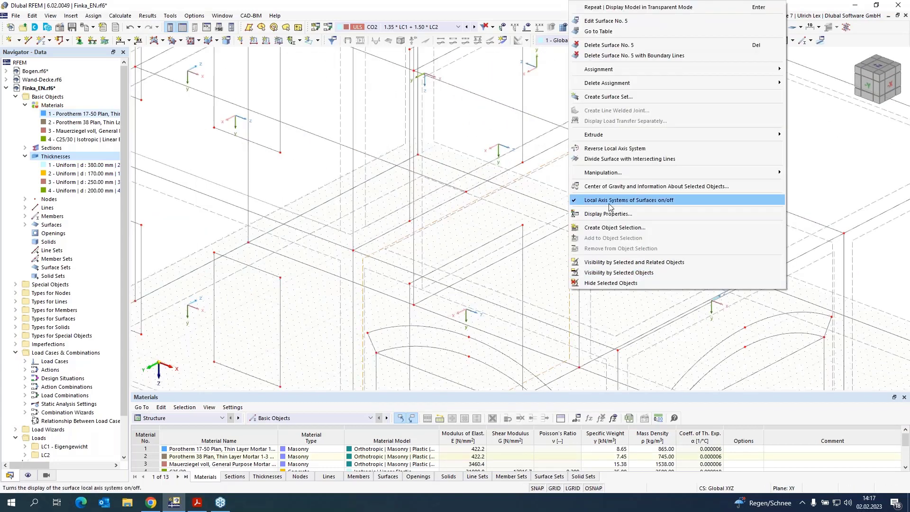
left_click(609, 148)
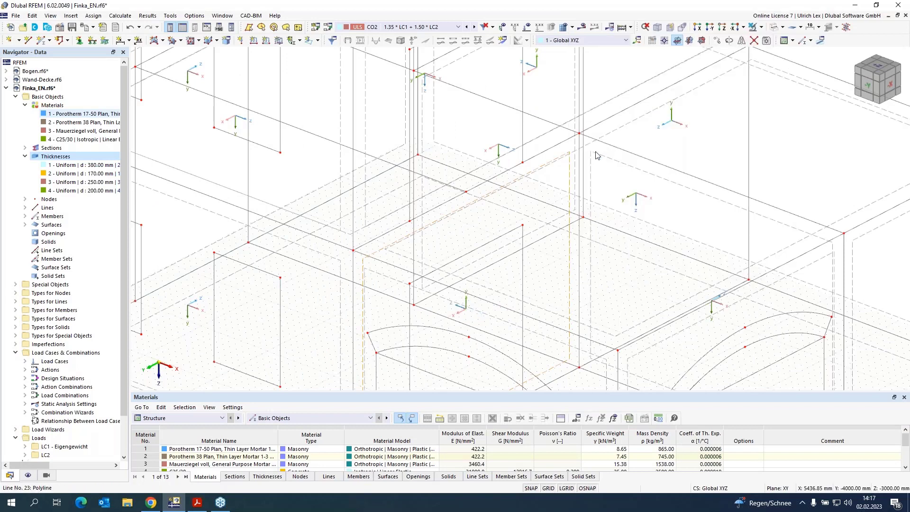
Return the model to solid display and show the whole building from its front corner
scroll(502, 203, "down", 5)
scroll(502, 204, "down", 1)
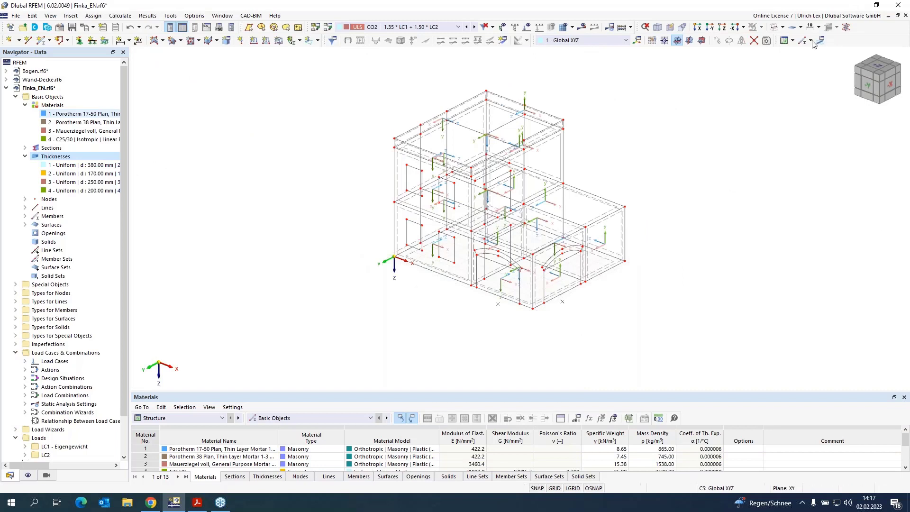
left_click(773, 28)
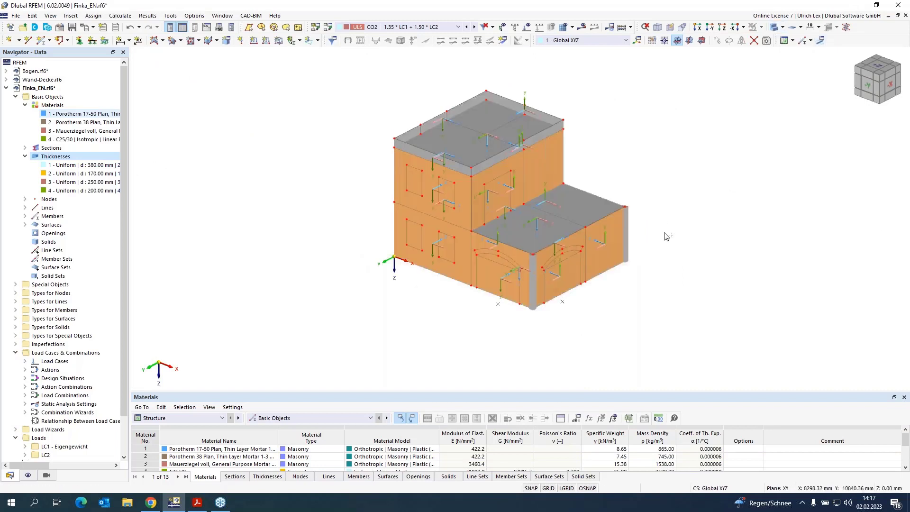
mouse_move(664, 233)
middle_mouse_down("ctrl")
mouse_move(656, 240)
mouse_move(674, 238)
mouse_move(663, 233)
middle_mouse_up("ctrl")
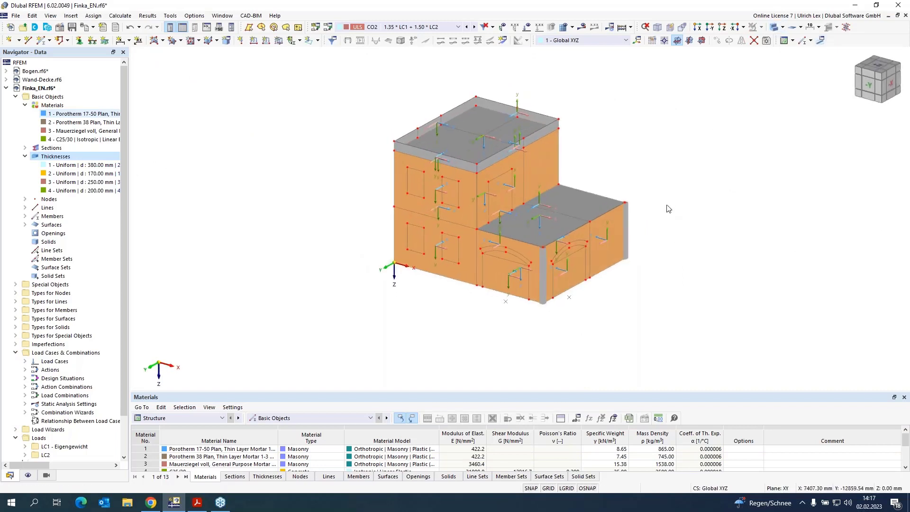
scroll(602, 158, "up", 2)
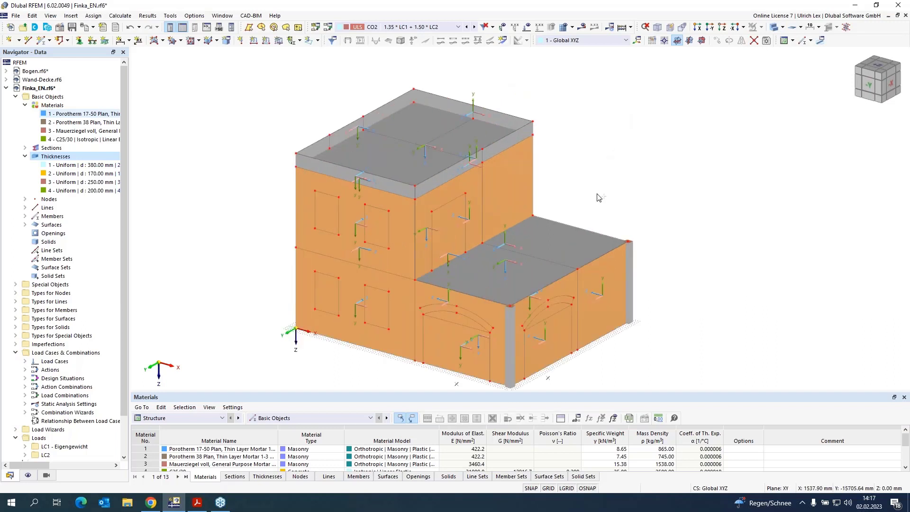
Create openings graphically from the boundary lines of the four rectangular windows in the two-storey front wall
middle_click_drag(597, 198, 607, 185, "ctrl")
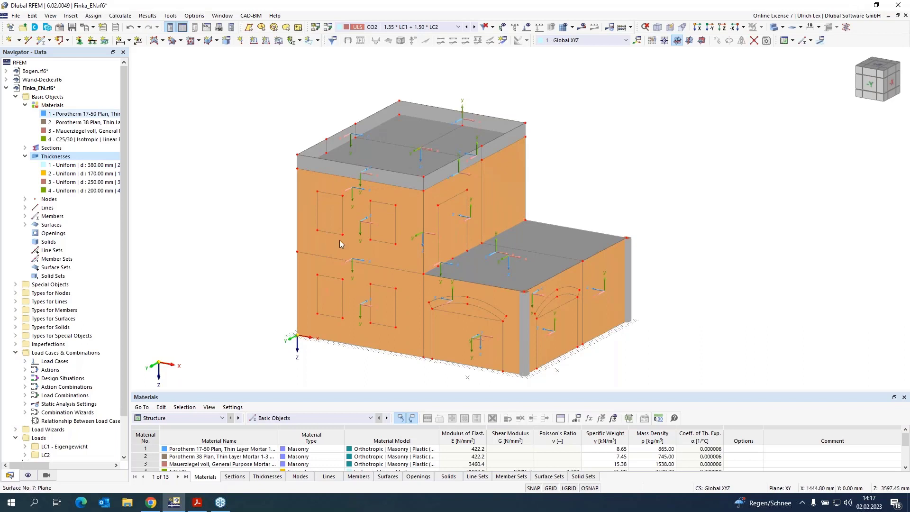
left_click(199, 41)
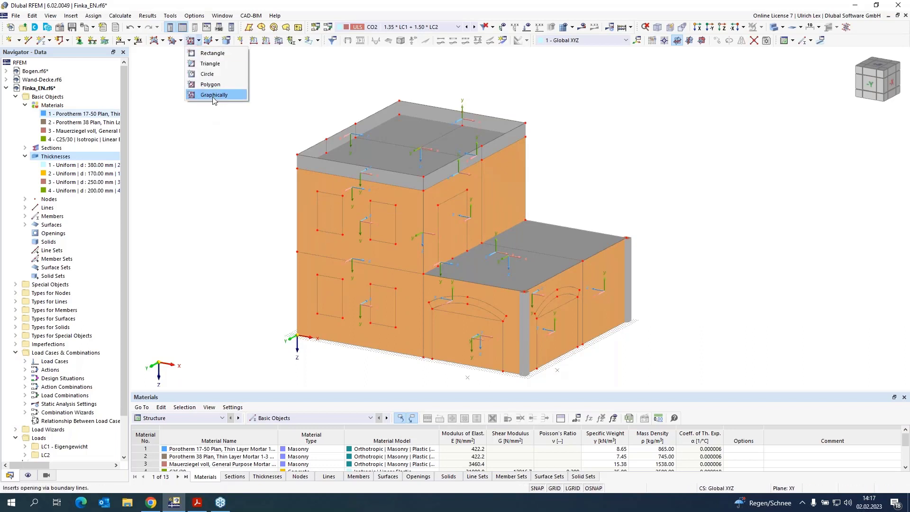
left_click(216, 97)
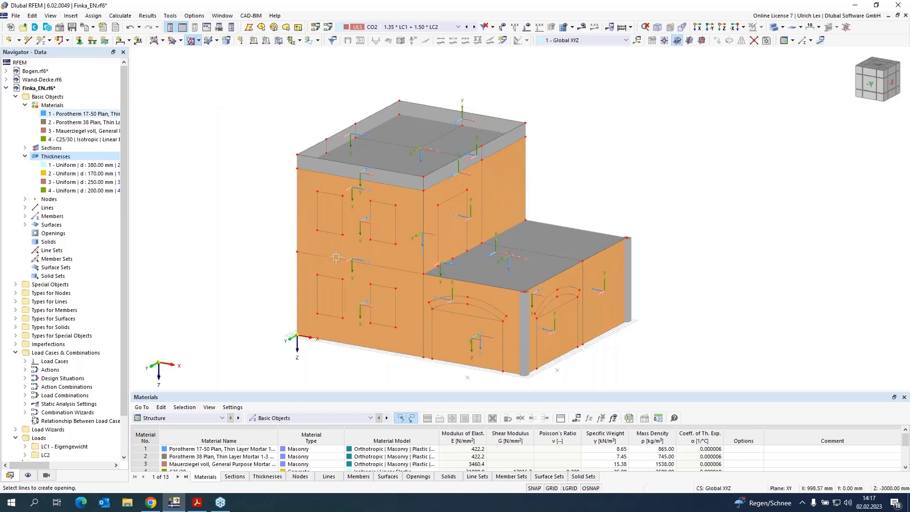
scroll(339, 246, "up", 3)
left_click(325, 218)
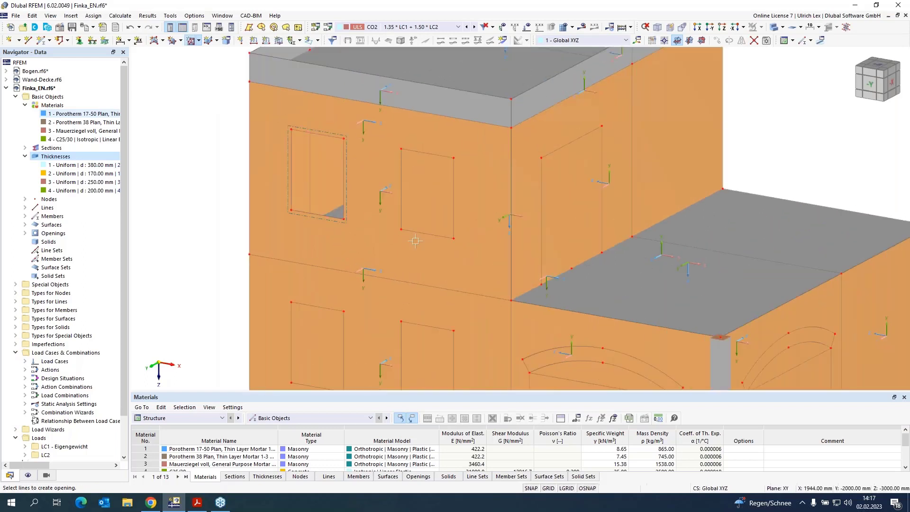
left_click(436, 235)
left_click(320, 308)
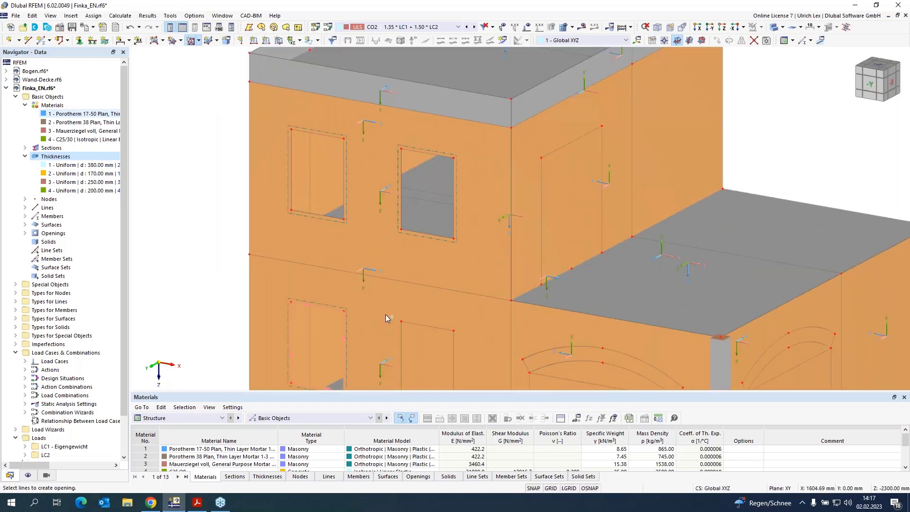
left_click(427, 326)
Create the door opening in the upper-storey wall facing the extension's roof
scroll(458, 181, "down", 1)
scroll(457, 181, "down", 3)
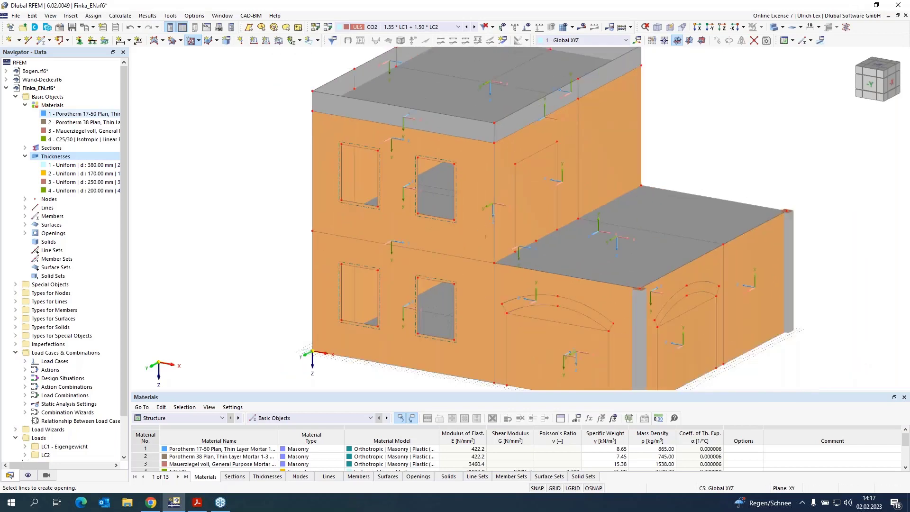
scroll(542, 240, "up", 4)
left_click(522, 189)
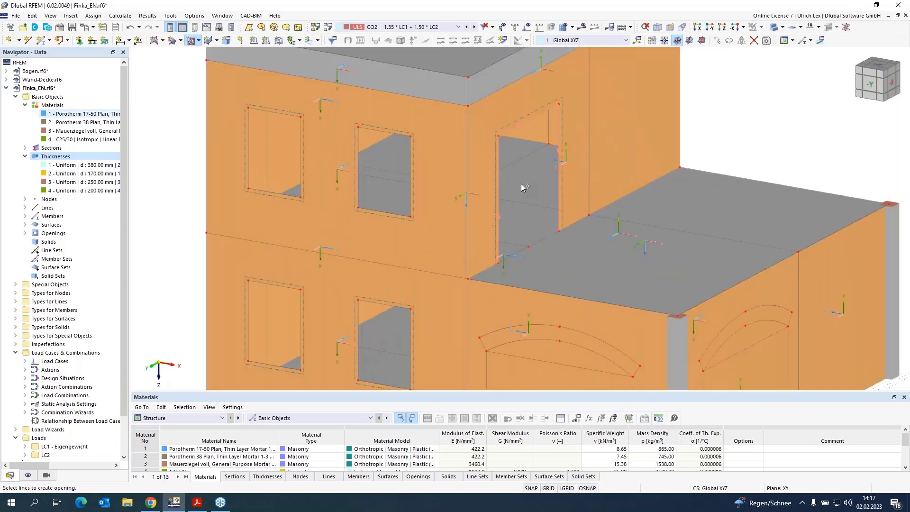
Display the model transparently and create the extension's front arched opening from its vertical sides, outer arch and base lines
scroll(518, 103, "down", 2)
scroll(517, 102, "down", 1)
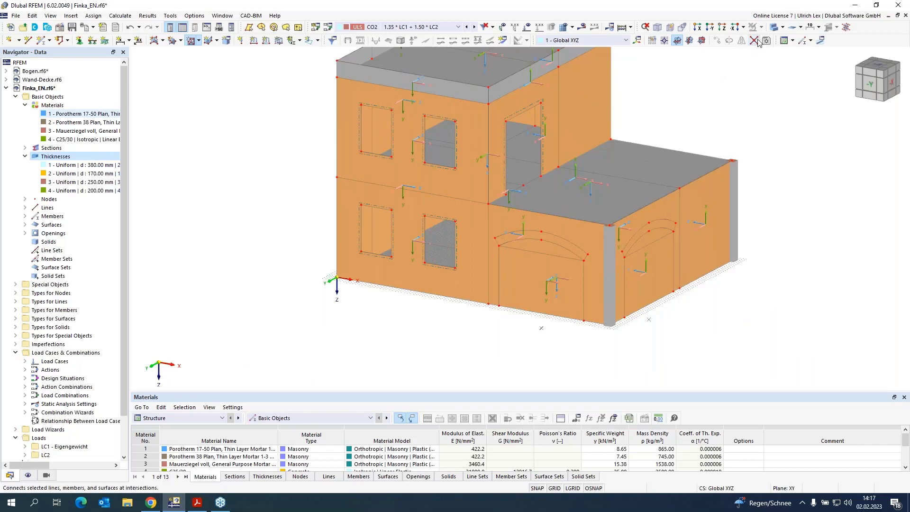
left_click(774, 27)
scroll(532, 281, "up", 2)
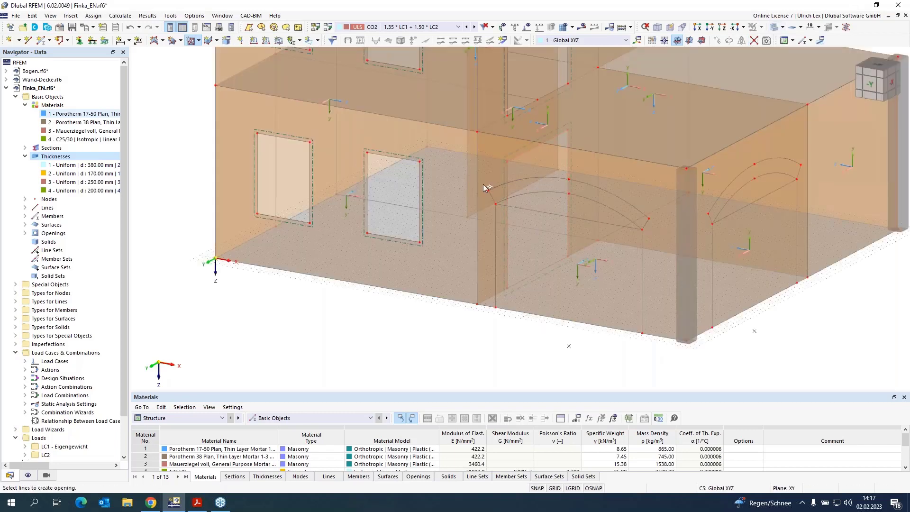
scroll(484, 187, "down", 2)
scroll(474, 239, "up", 4)
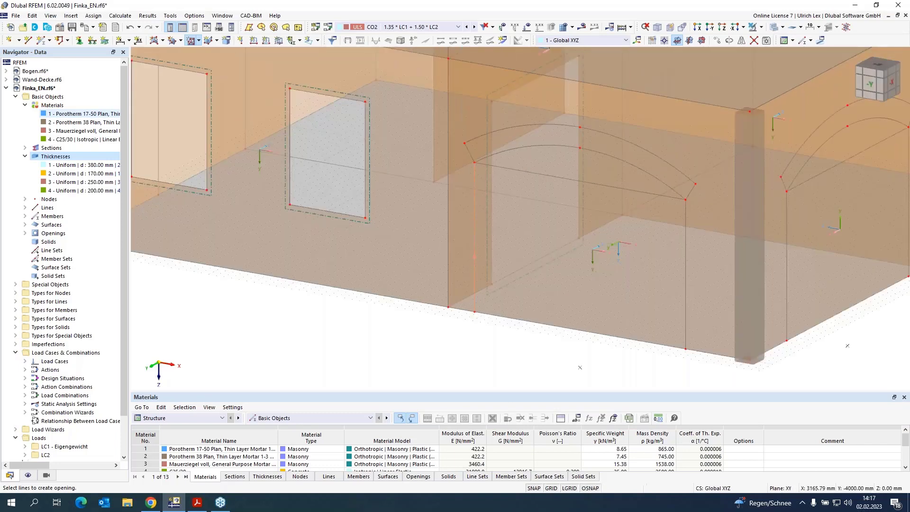
left_click(474, 240)
left_click(470, 153)
left_click(552, 125)
left_click(690, 192)
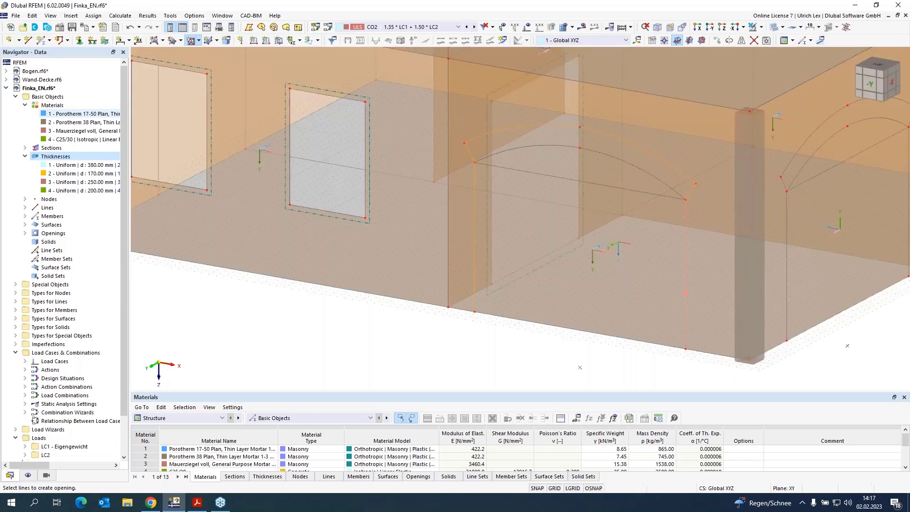
left_click(594, 331)
scroll(455, 323, "down", 3)
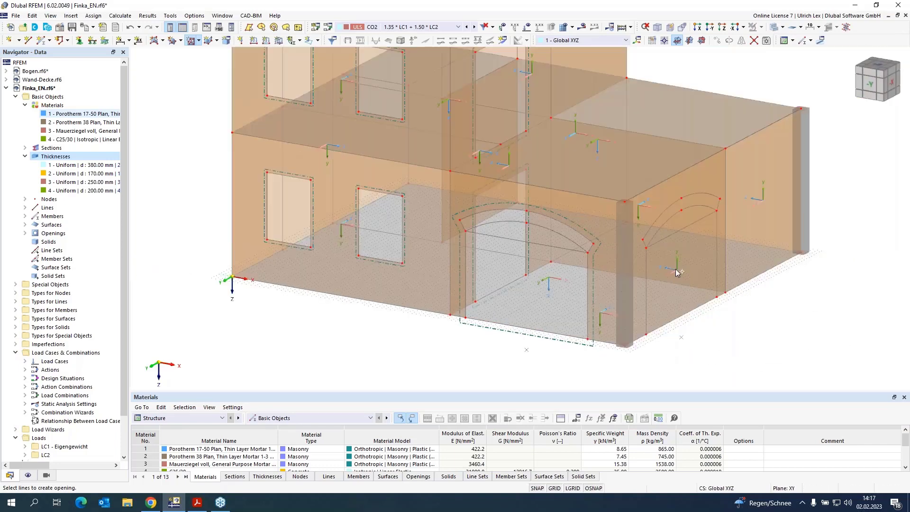
Create the extension's side arched opening from its vertical sides, outer arch and base lines
scroll(625, 282, "up", 3)
left_click(625, 283)
left_click(622, 227)
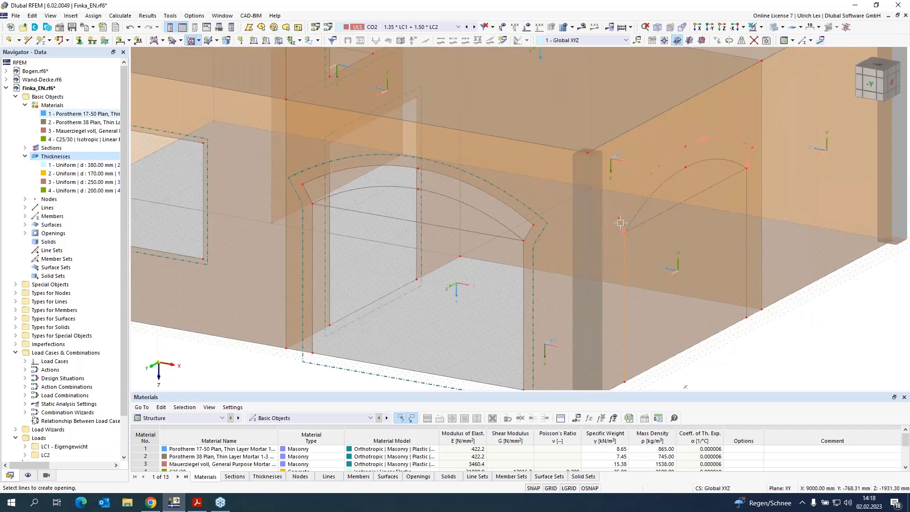
left_click(621, 219)
left_click(747, 193)
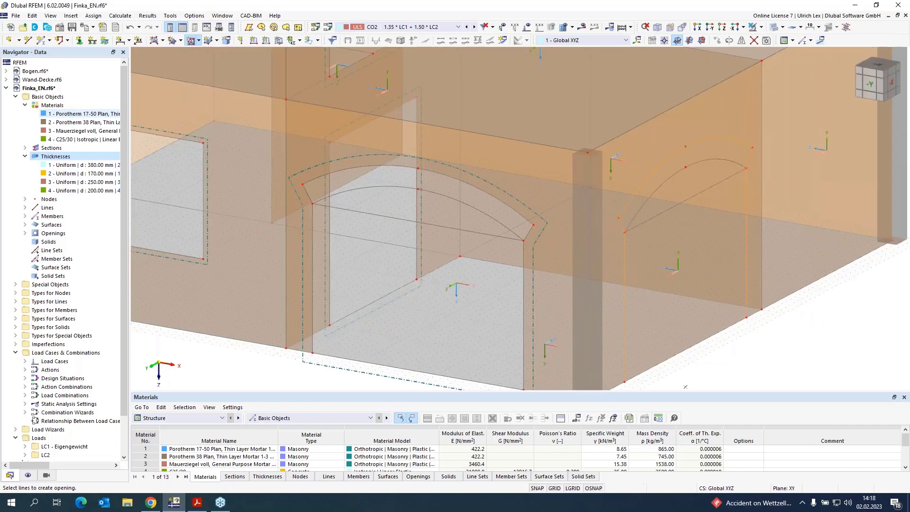
left_click(729, 325)
scroll(727, 303, "down", 3)
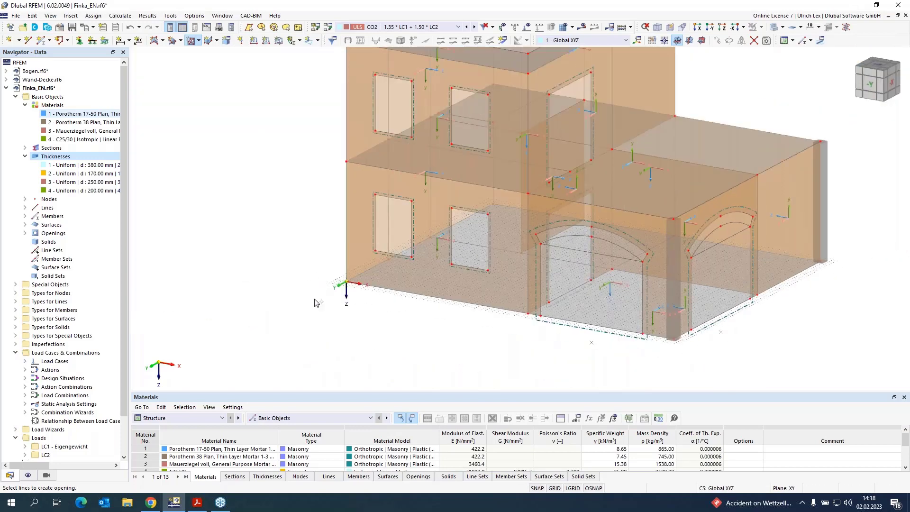
key("Escape")
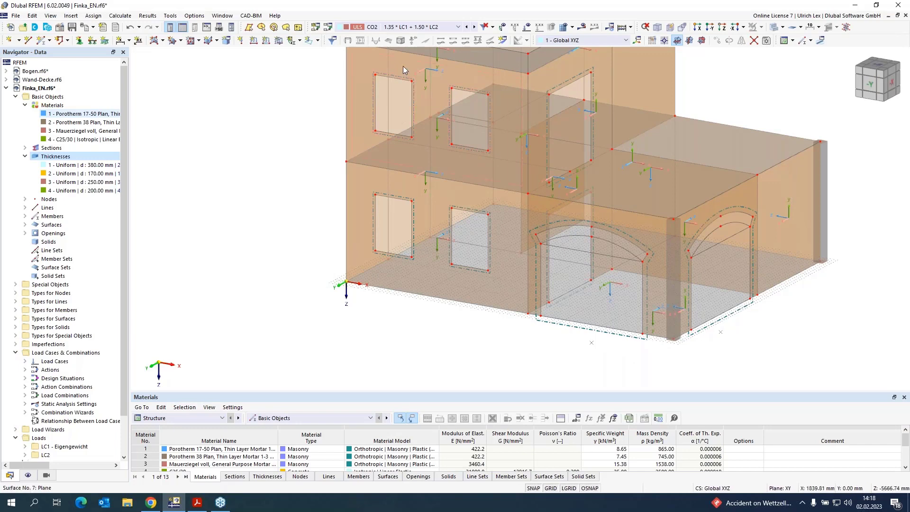
Add a new beam member definition to the top lines of the four front window openings
scroll(353, 207, "down", 1)
scroll(422, 76, "up", 3)
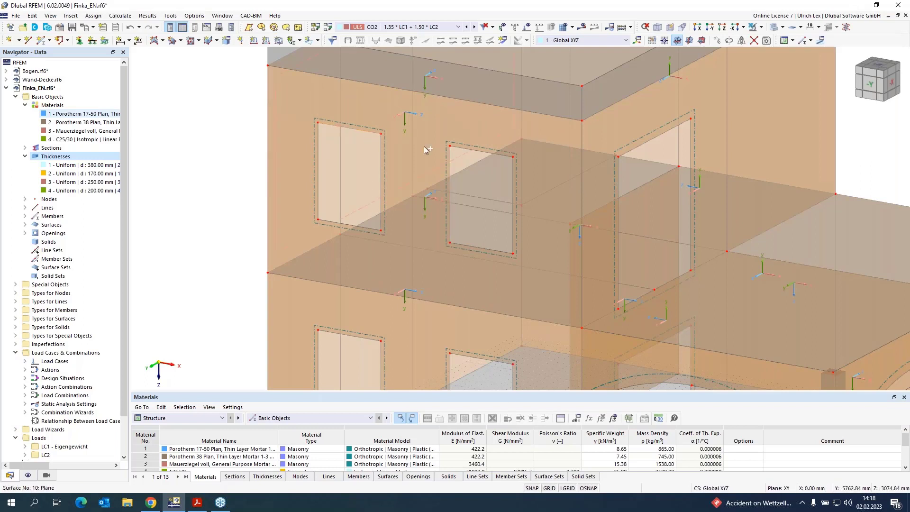
double_click(471, 356)
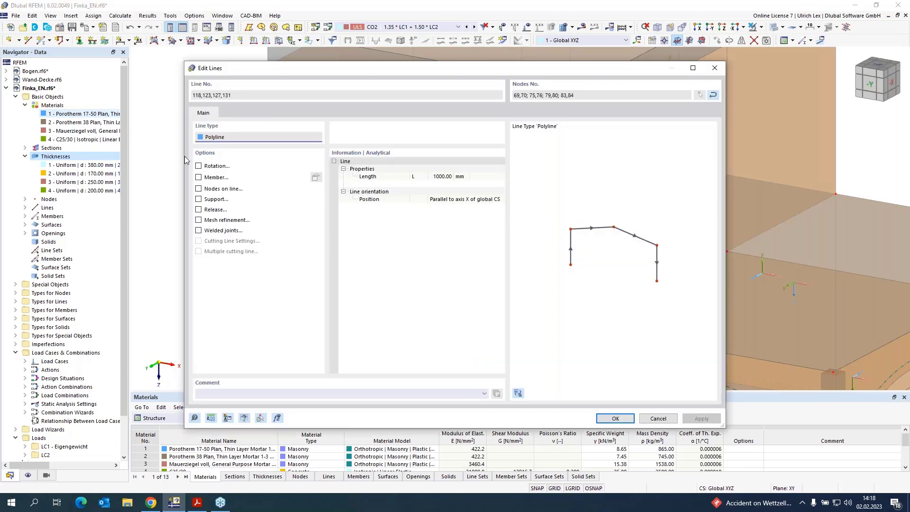
left_click(217, 177)
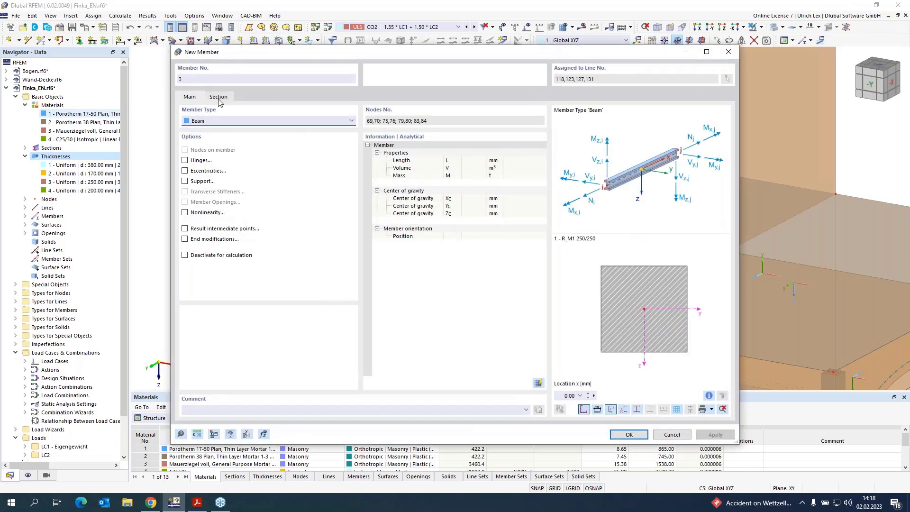
left_click(219, 97)
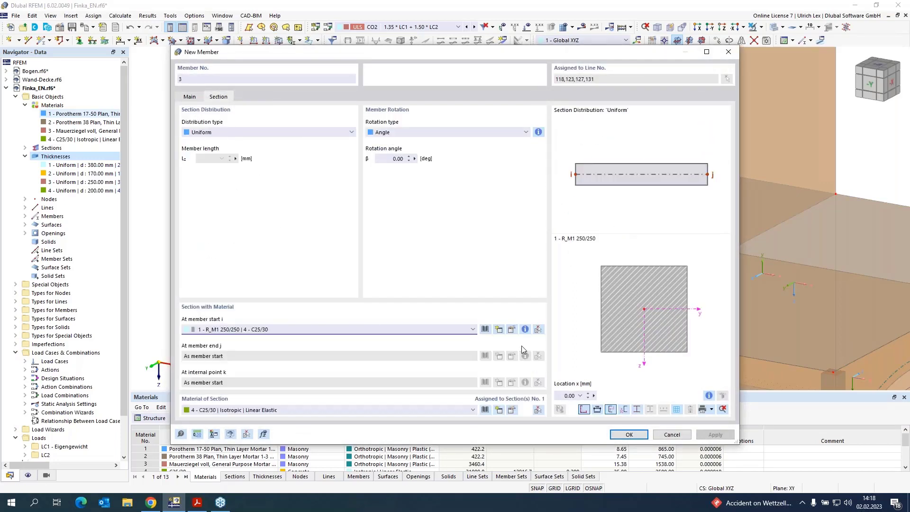
Create a massive rectangular C25/30 section 300 mm wide and 50 mm high, and apply the beam member to the window lines
left_click(500, 330)
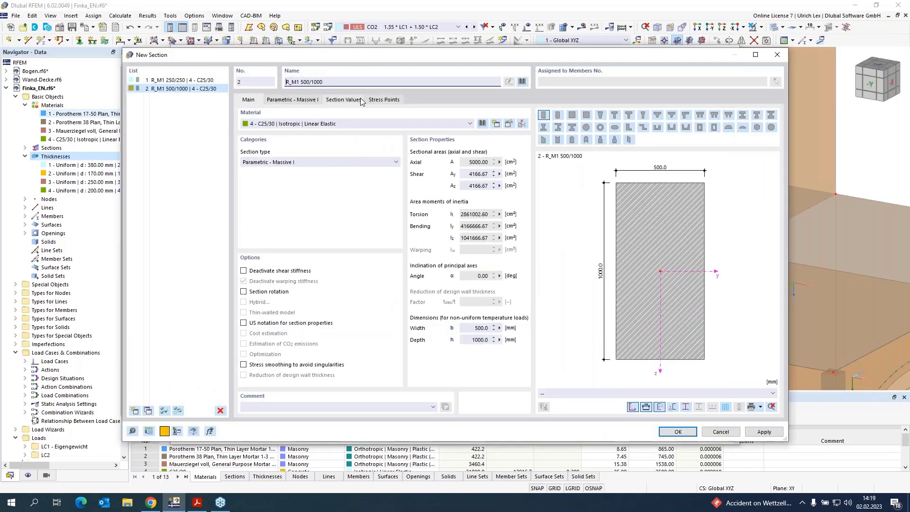
left_click(292, 99)
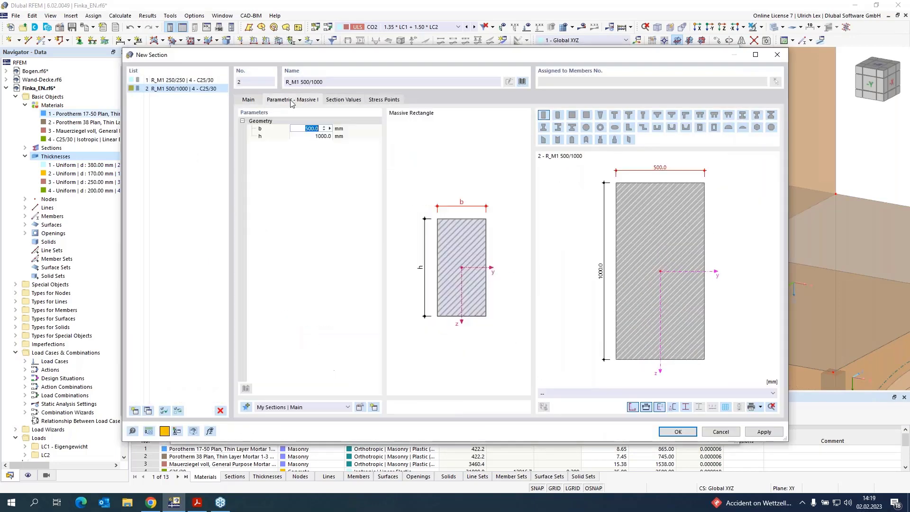
left_click(313, 128)
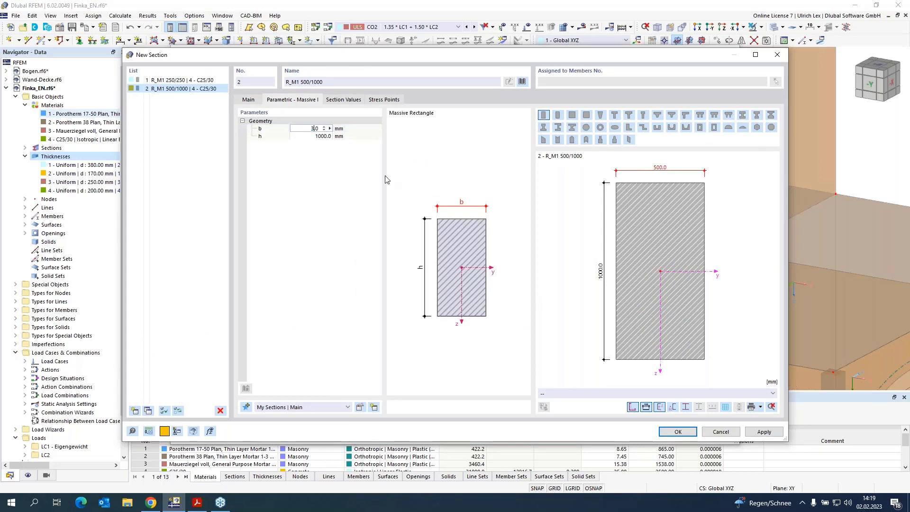
type("300.0")
key("Tab")
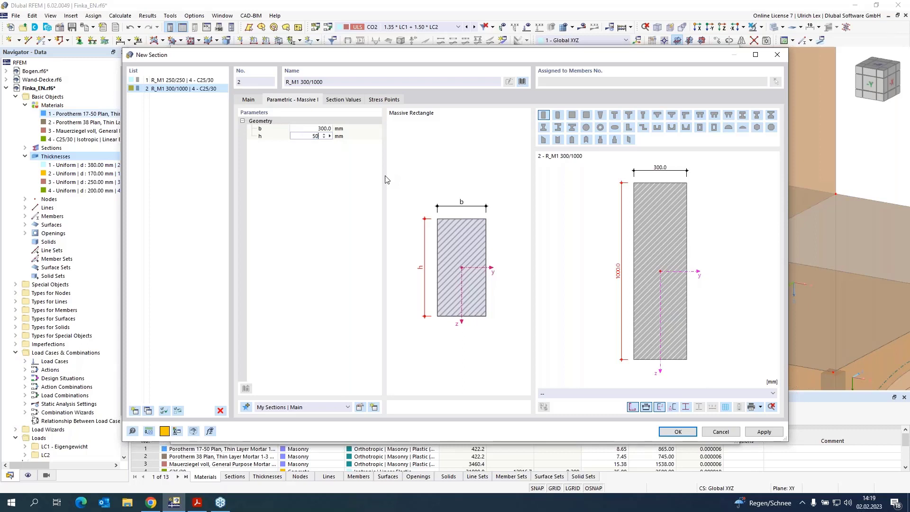
key("Return")
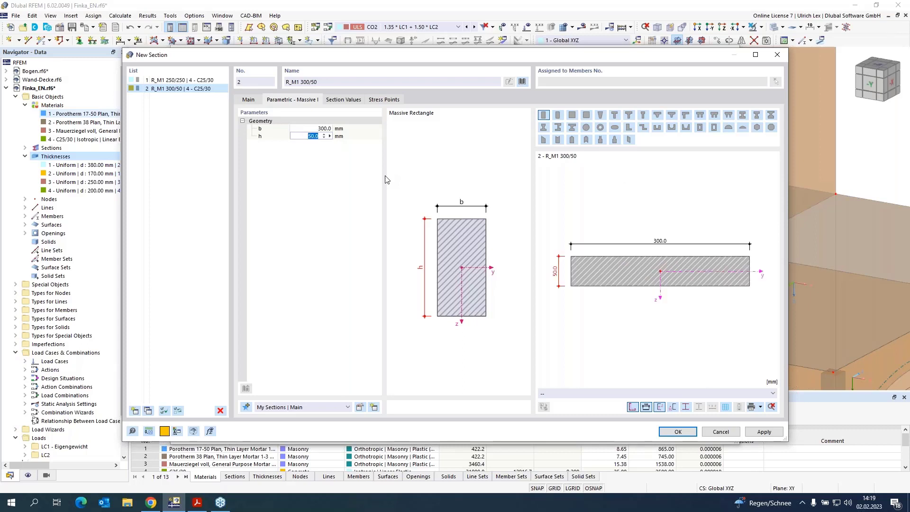
left_click(677, 432)
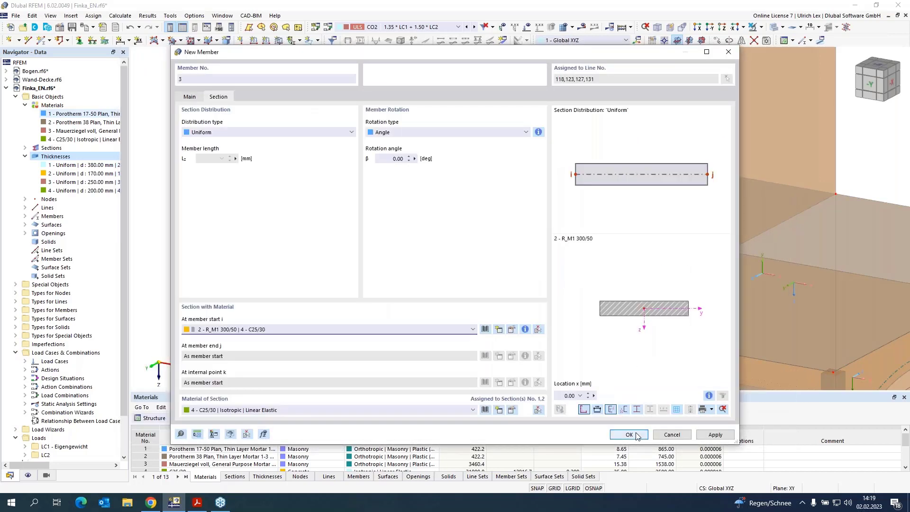
left_click(637, 435)
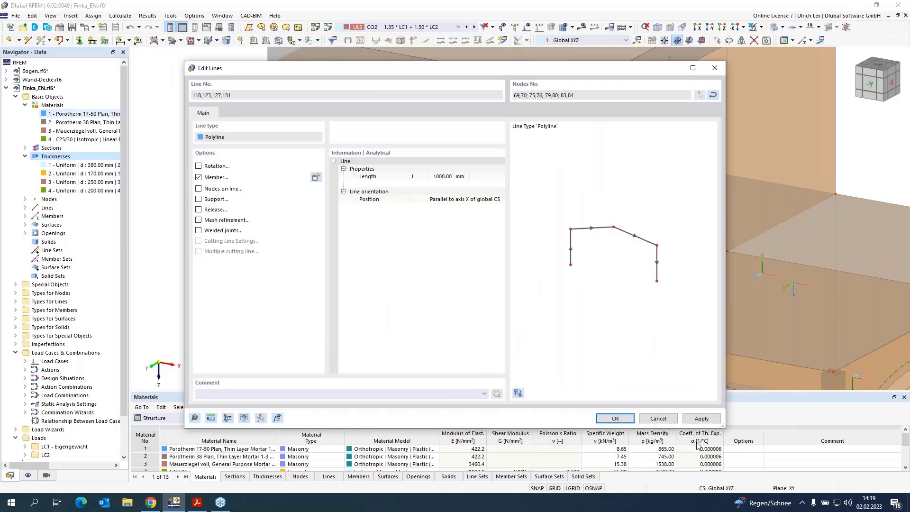
left_click(603, 419)
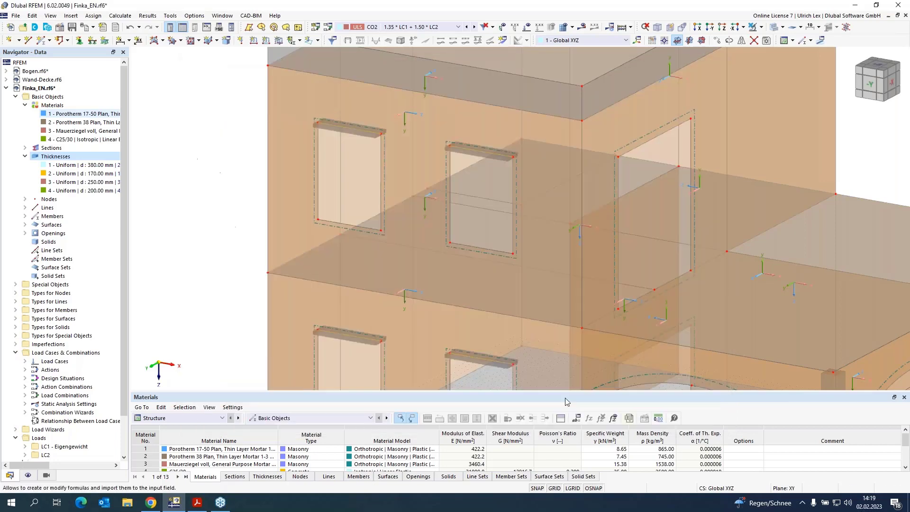
Select the wall plane between the two-storey block and the extension, and show only the selected and related objects
scroll(212, 178, "down", 2)
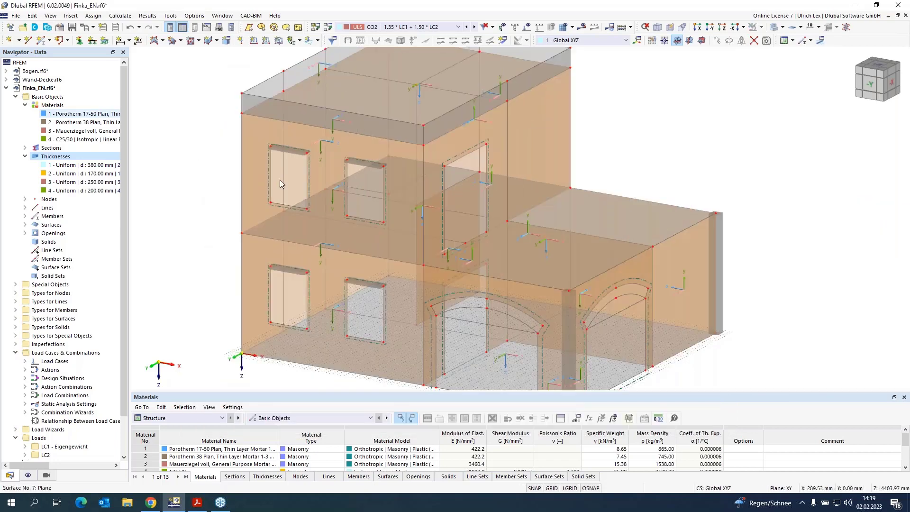
middle_click_drag(650, 163, 682, 123)
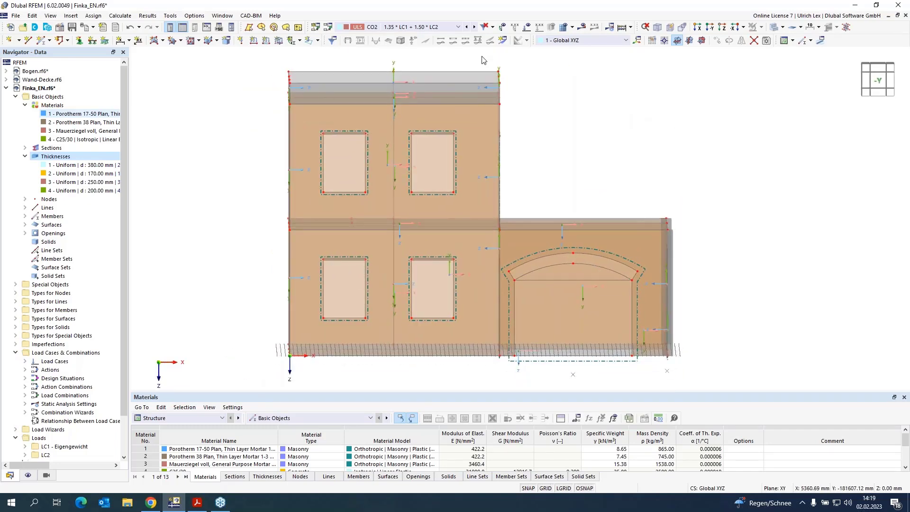
left_click_drag(484, 54, 504, 384)
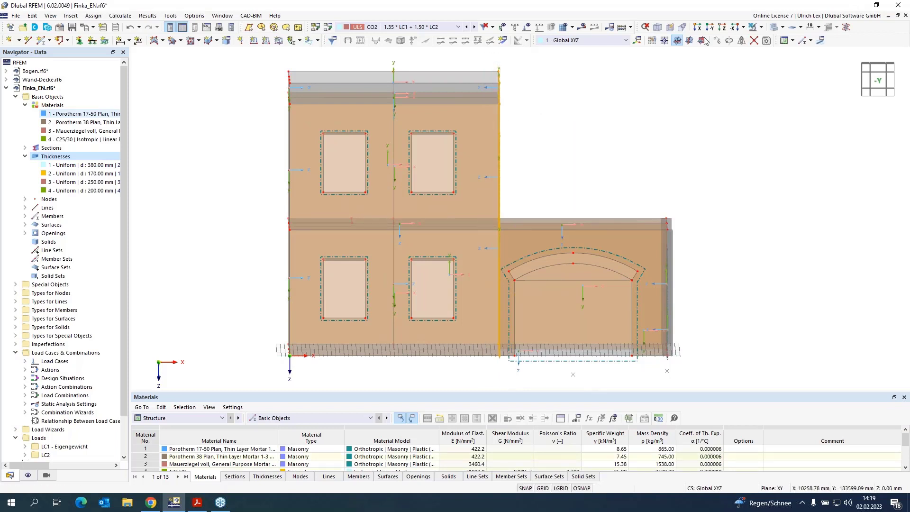
left_click(782, 27)
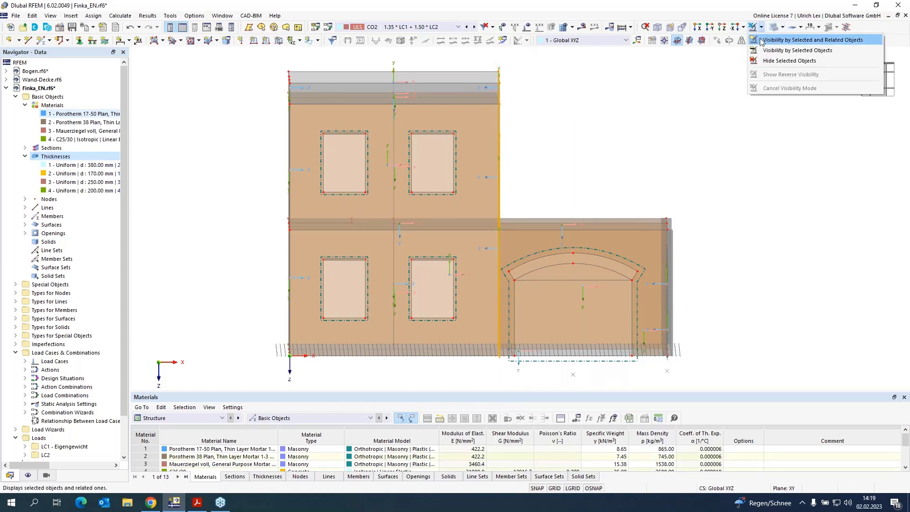
left_click(801, 41)
middle_click_drag(728, 135, 658, 170, "ctrl")
scroll(417, 143, "up", 5)
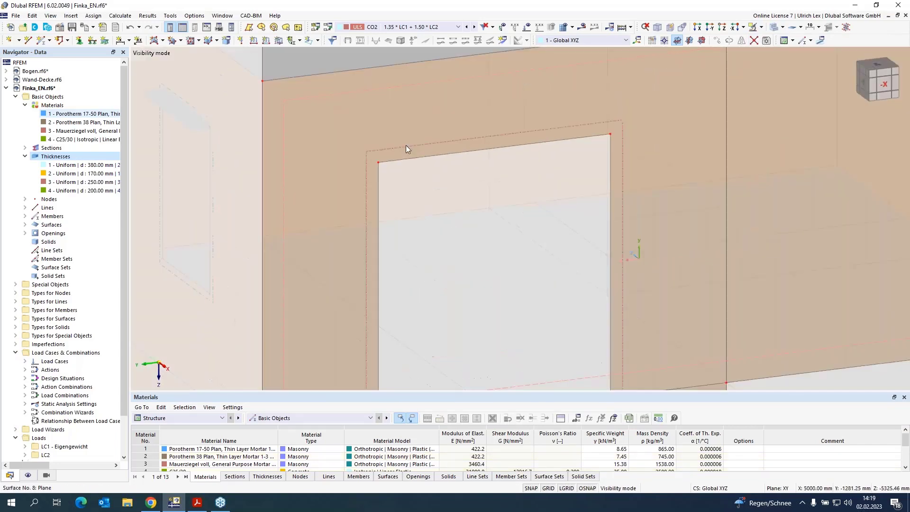
Enable parallel object snapping and draw a 100 mm line outward from one top corner of the upper door opening, in line with its top edge
right_click(588, 489)
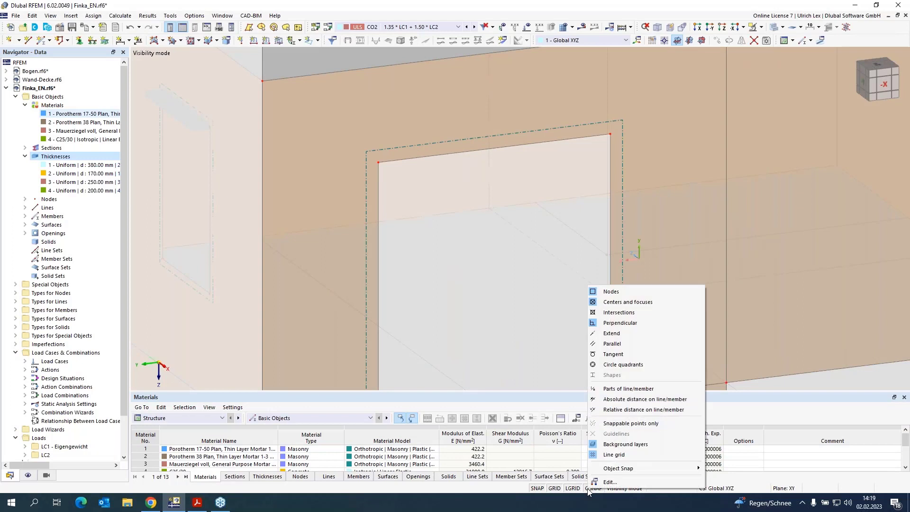
left_click(636, 345)
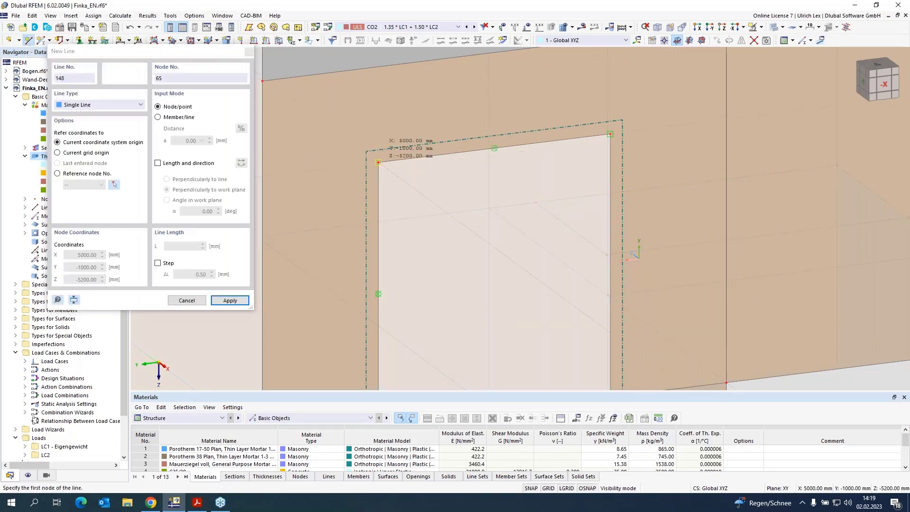
left_click(379, 162)
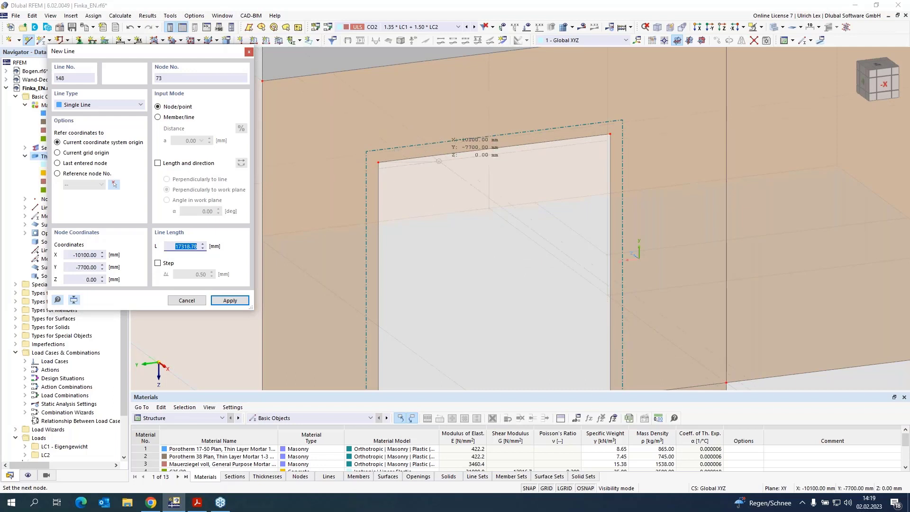
scroll(414, 156, "up", 4)
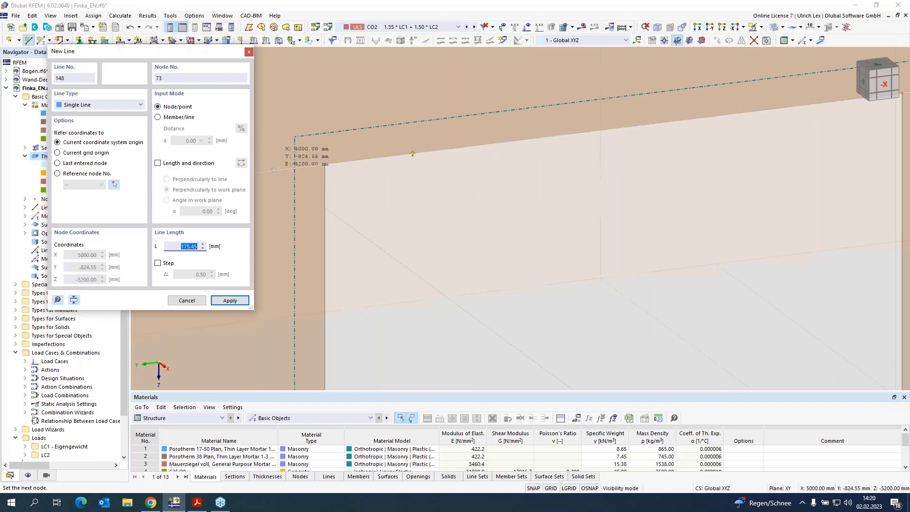
key("Return")
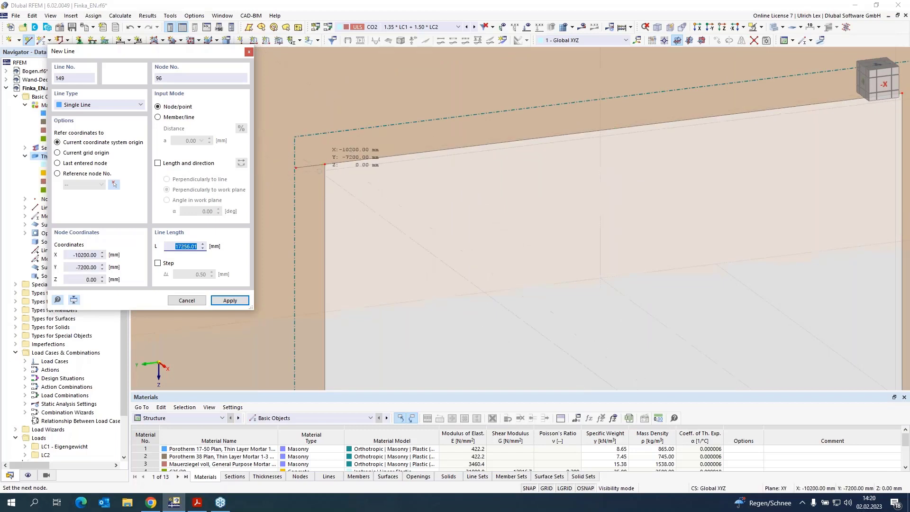
Draw a line from the extension's outer end to the opposite top corner of the upper opening, then end line input
scroll(278, 221, "down", 2)
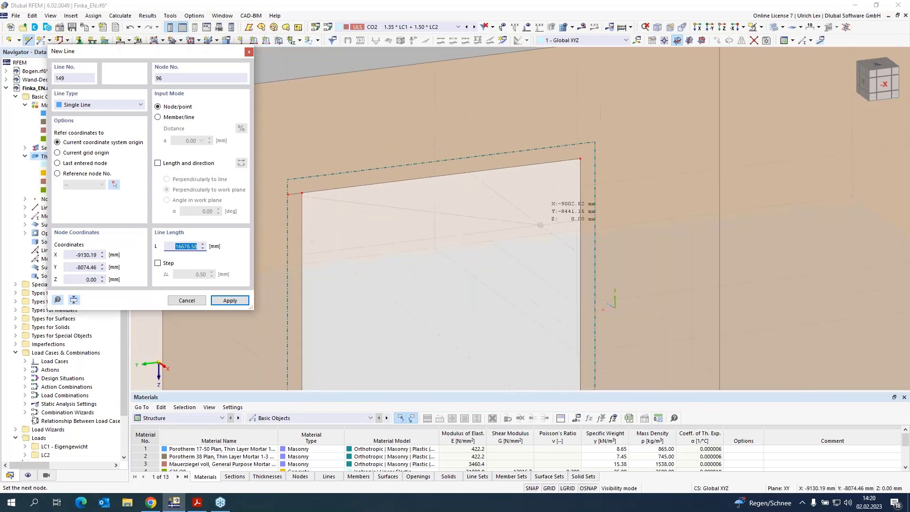
scroll(559, 151, "up", 3)
left_click(557, 148)
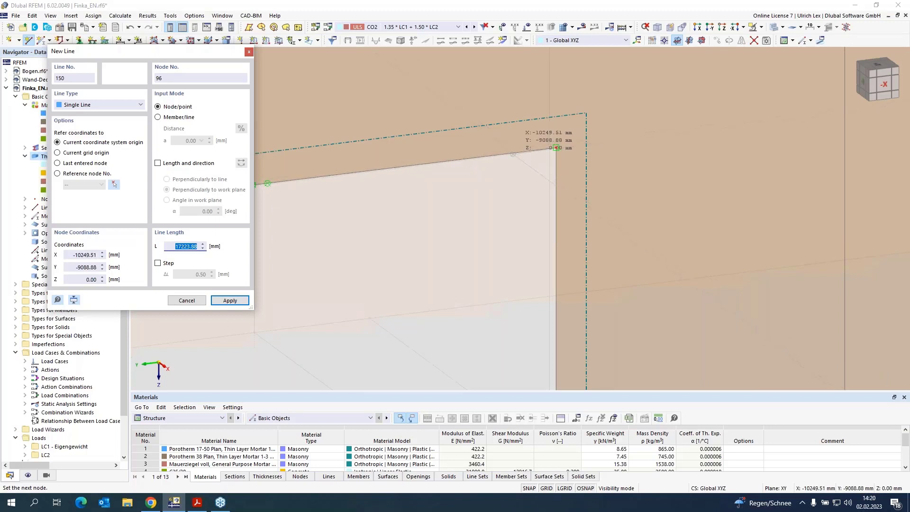
key("Escape")
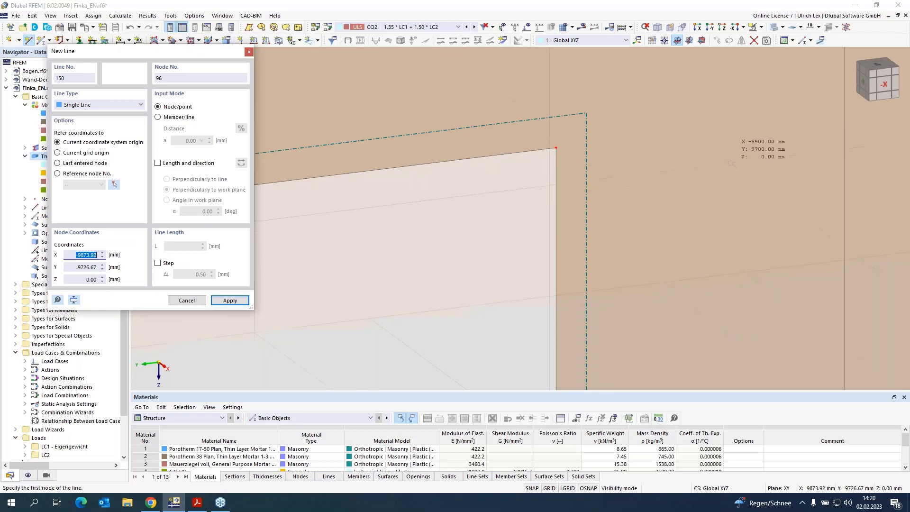
key("Escape")
scroll(731, 168, "down", 3)
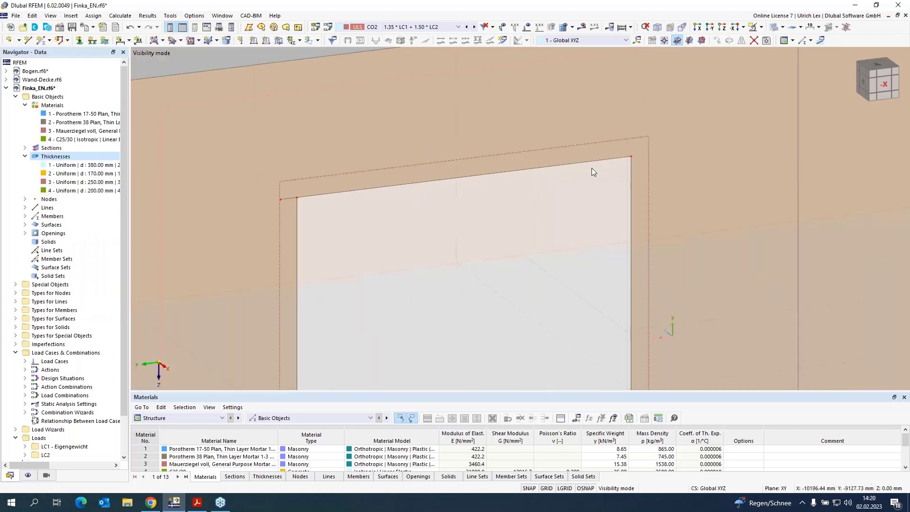
left_click(285, 198)
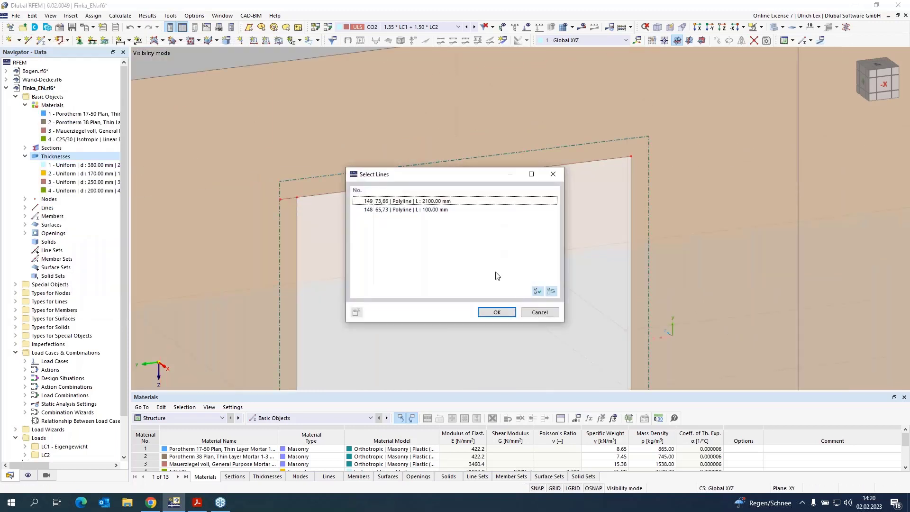
left_click(540, 312)
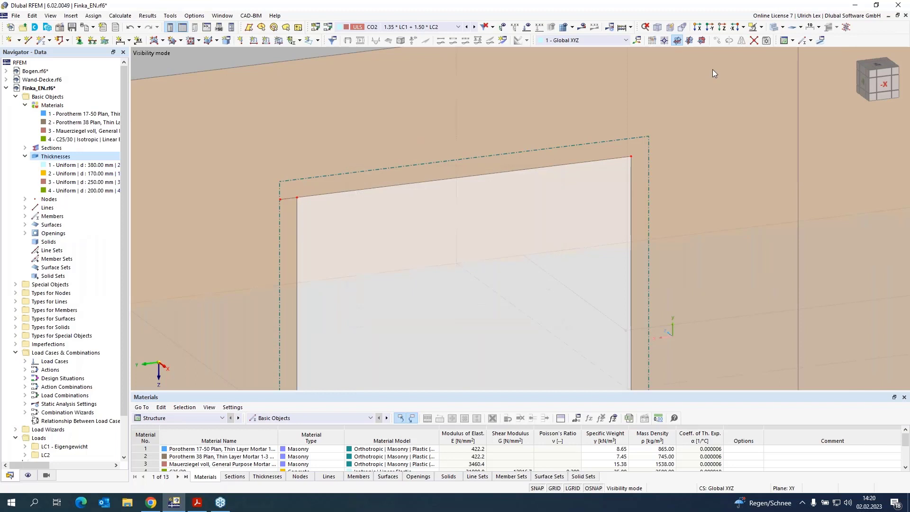
Switch the model to wireframe display and copy the 100 mm extension line to the upper opening's opposite top corner
left_click(773, 27)
left_click(754, 40)
scroll(290, 205, "up", 3)
scroll(290, 205, "up", 1)
left_click_drag(335, 214, 227, 157)
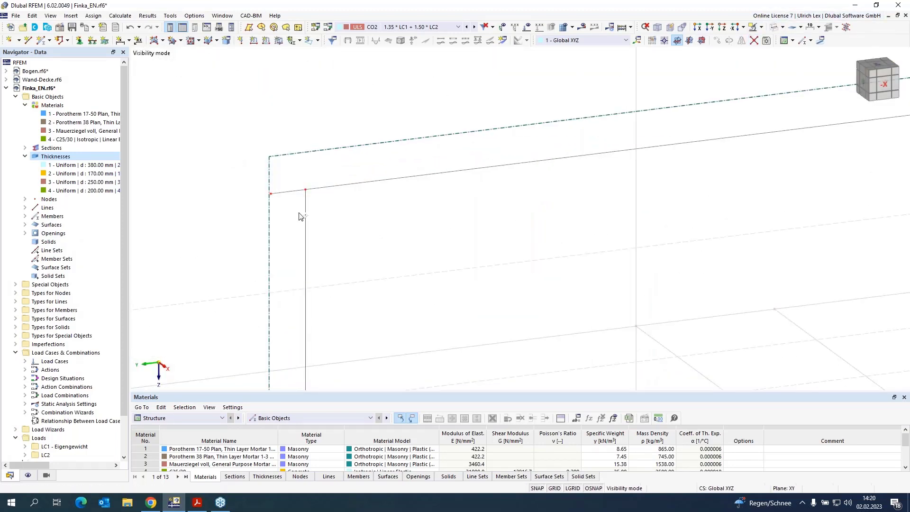
scroll(253, 230, "down", 3)
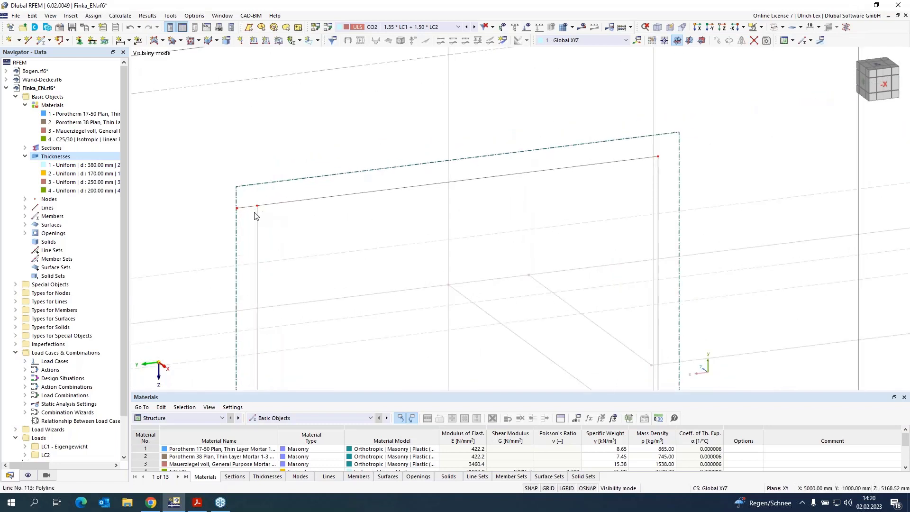
left_click_drag(287, 192, 659, 158)
Copy both 100 mm extension lines 3000 mm down to the top corners of the lower opening
scroll(279, 142, "down", 5)
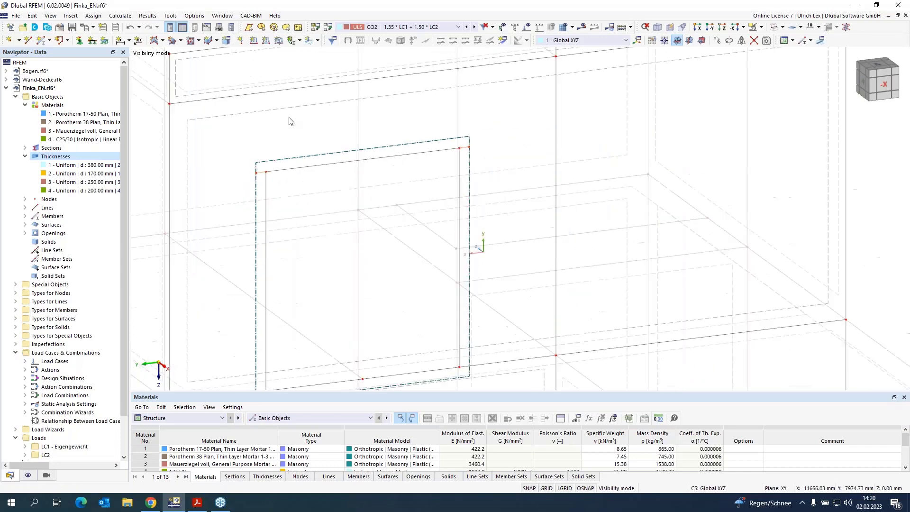
scroll(292, 170, "up", 1)
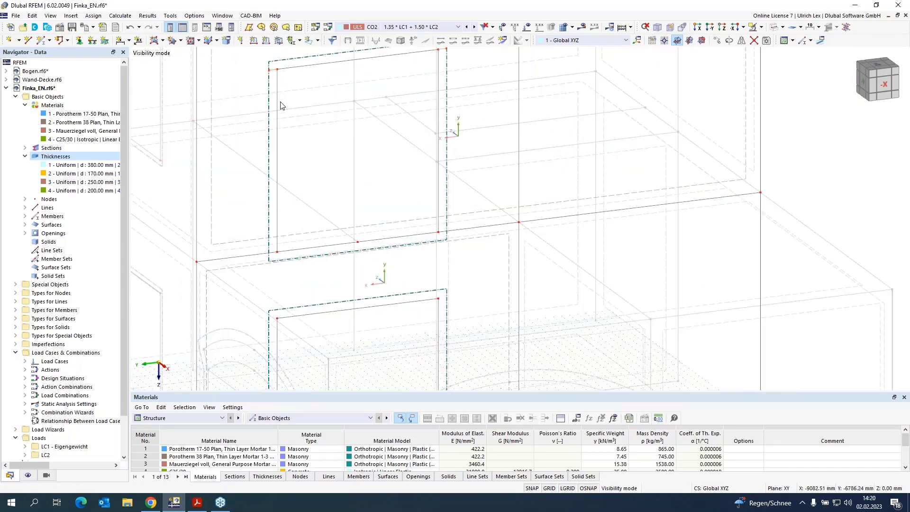
scroll(247, 97, "up", 1)
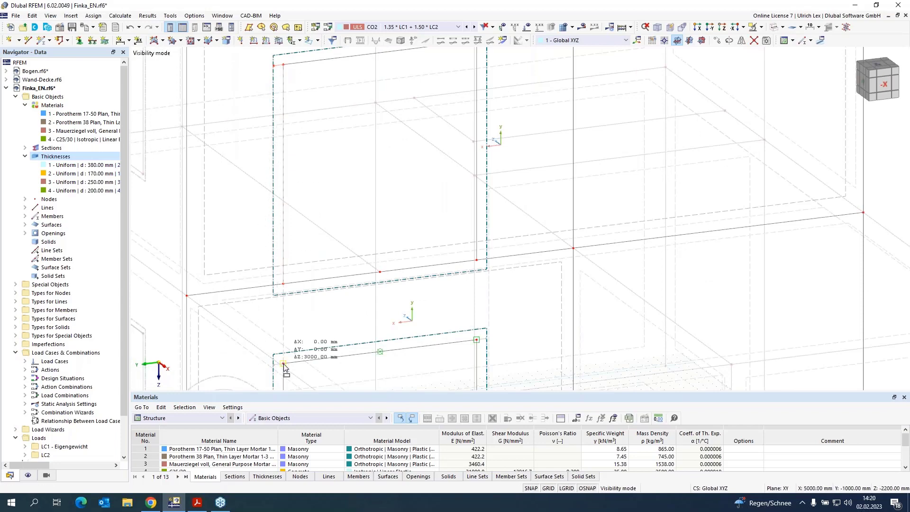
scroll(382, 308, "down", 1)
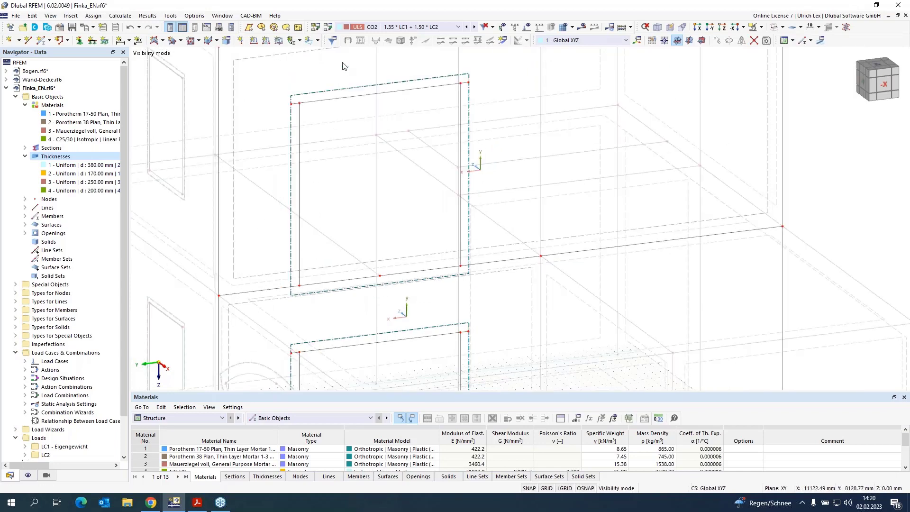
Assign a new beam member with the R_M1 300/50 C25/30 section to the upper opening's top line and its two extensions
scroll(342, 49, "up", 4)
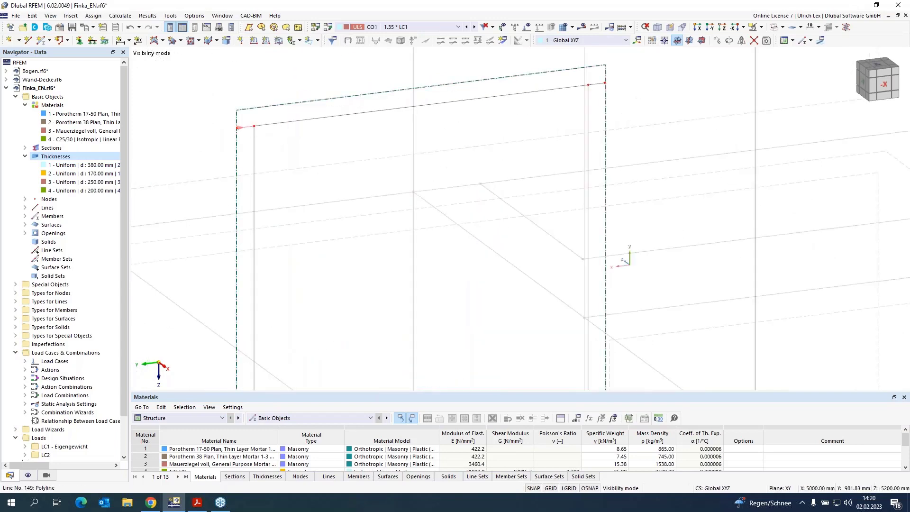
double_click(600, 86)
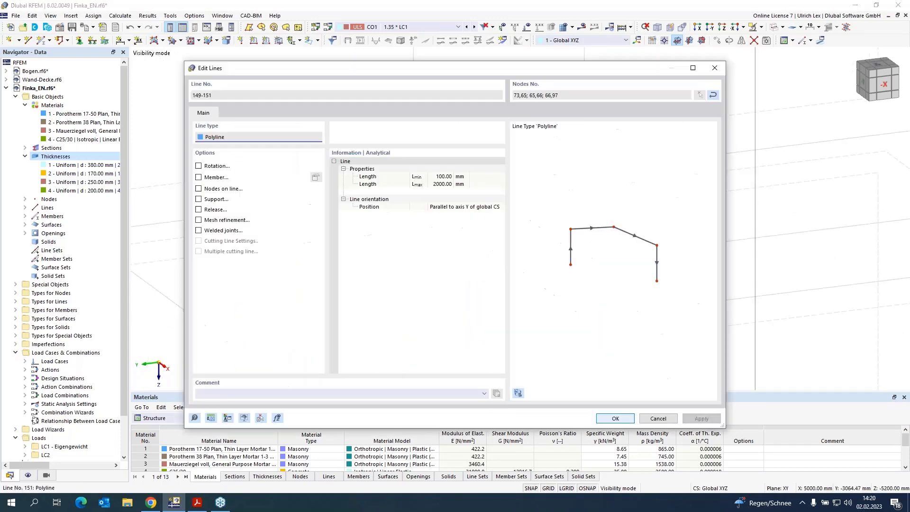
left_click(198, 177)
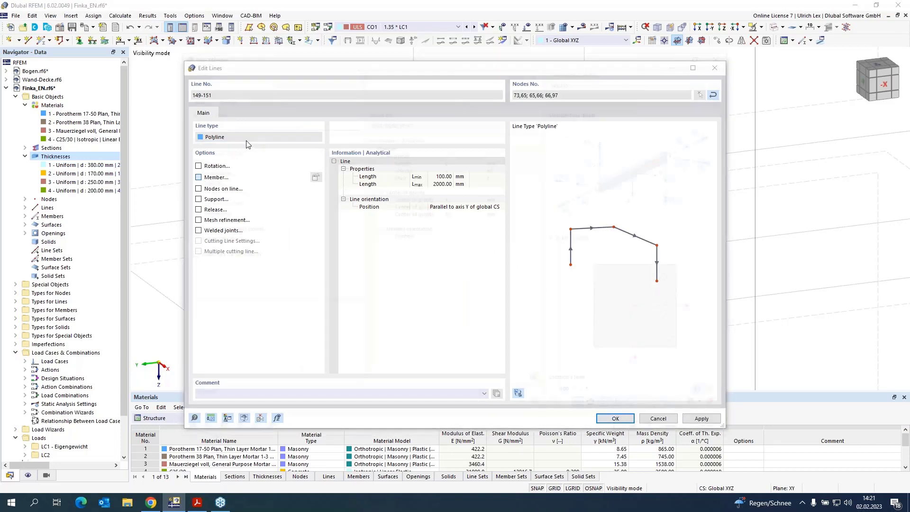
left_click(223, 98)
left_click(325, 328)
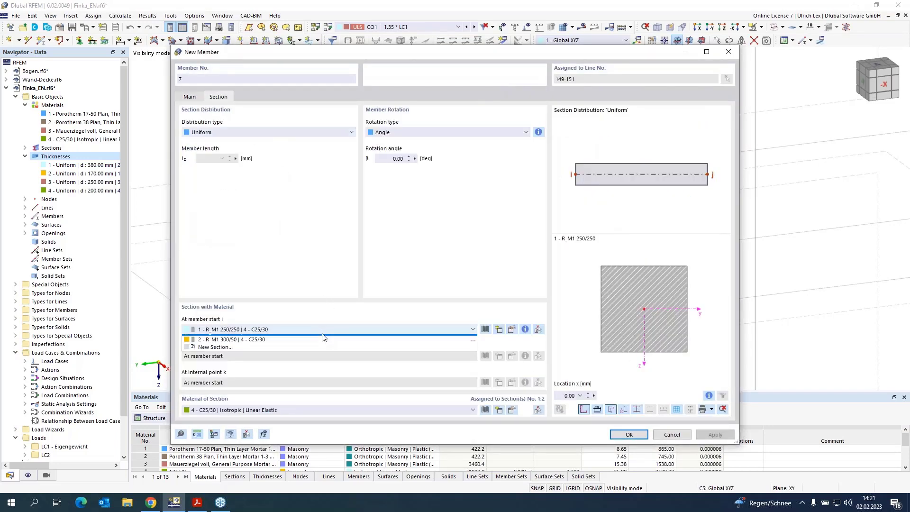
left_click(311, 345)
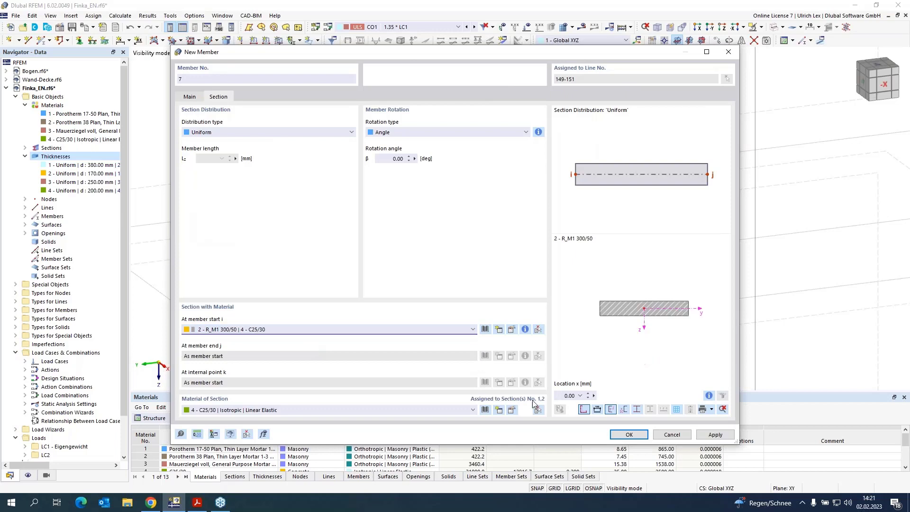
left_click(629, 435)
left_click(616, 418)
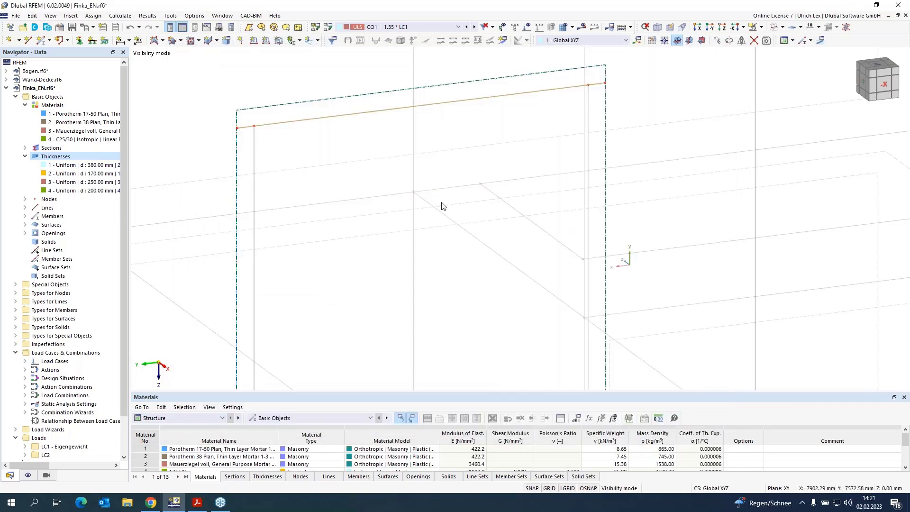
Assign a new beam member with the R_M1 300/50 C25/30 section to the lower opening's top line and its two extensions
scroll(437, 183, "down", 5)
scroll(483, 285, "up", 5)
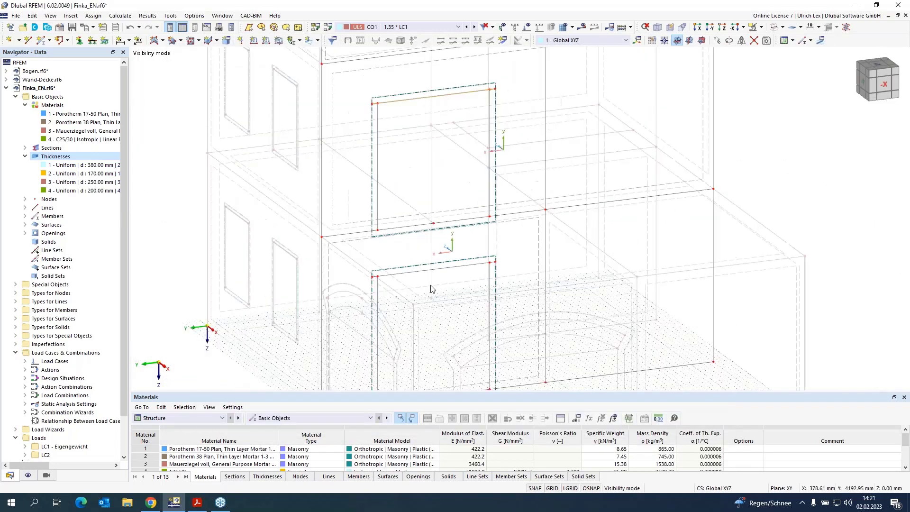
scroll(375, 288, "up", 1)
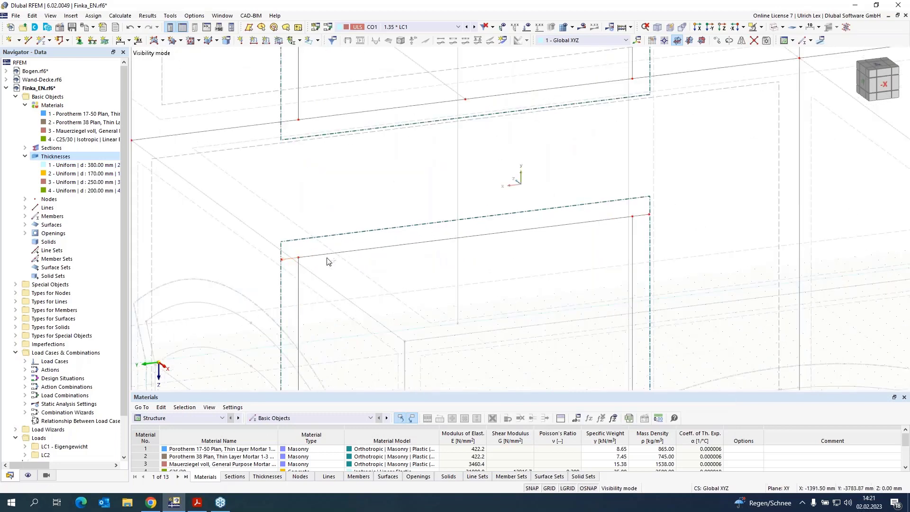
double_click(645, 219)
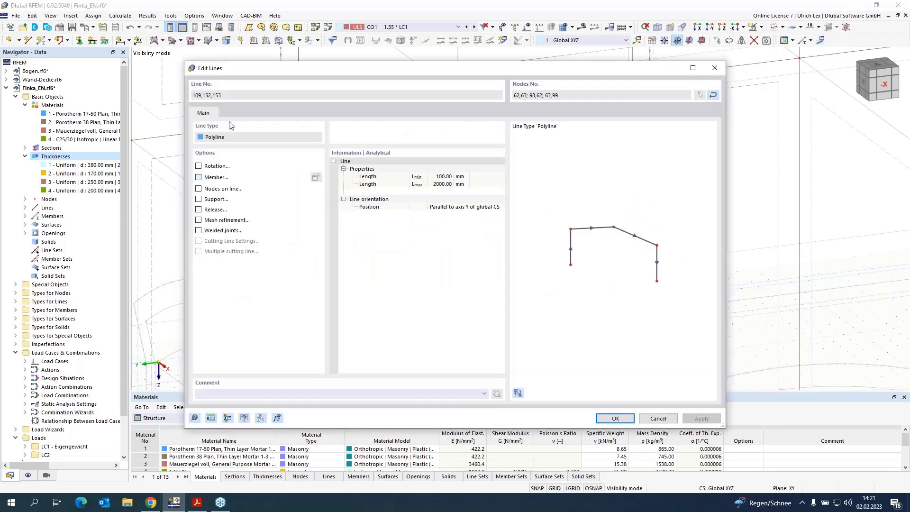
left_click(198, 177)
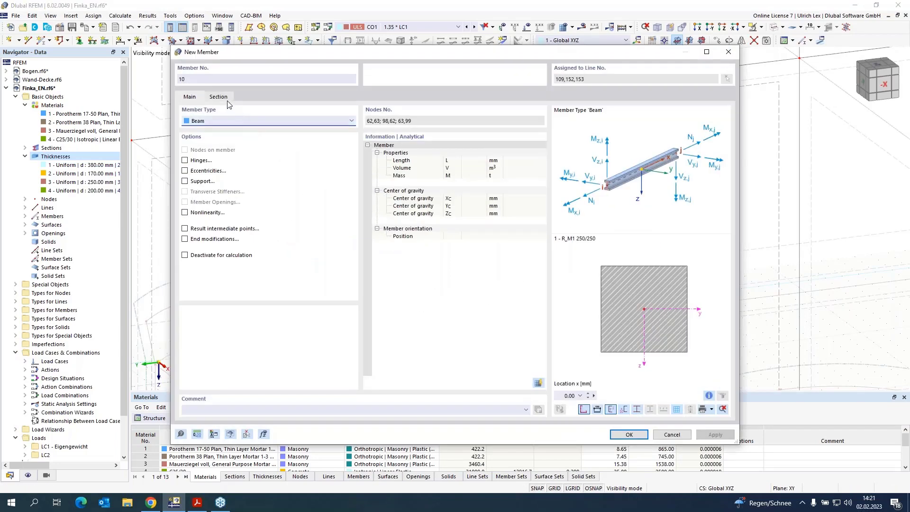
left_click(218, 96)
left_click(346, 329)
left_click(331, 342)
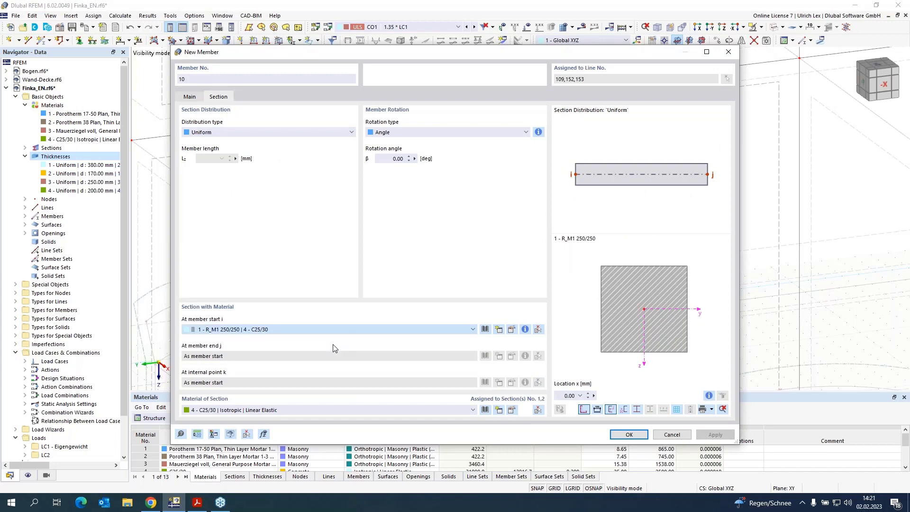
left_click(628, 435)
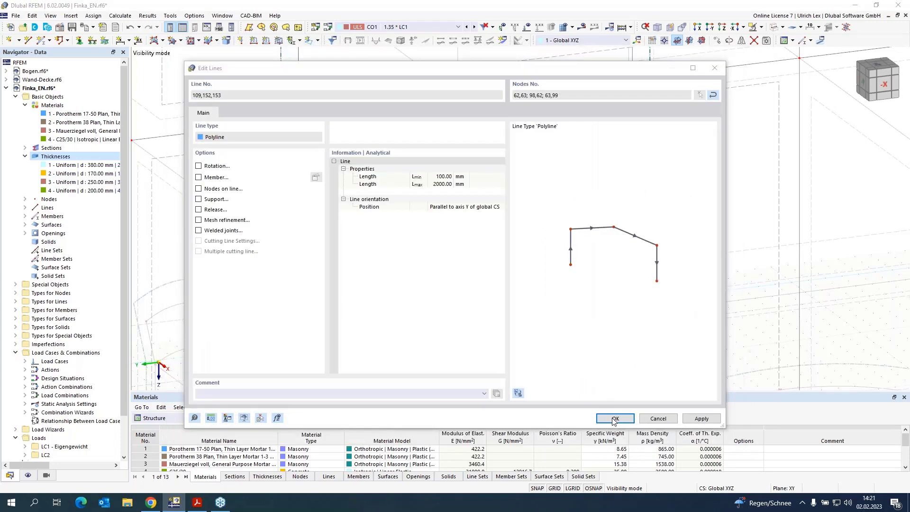
left_click(615, 422)
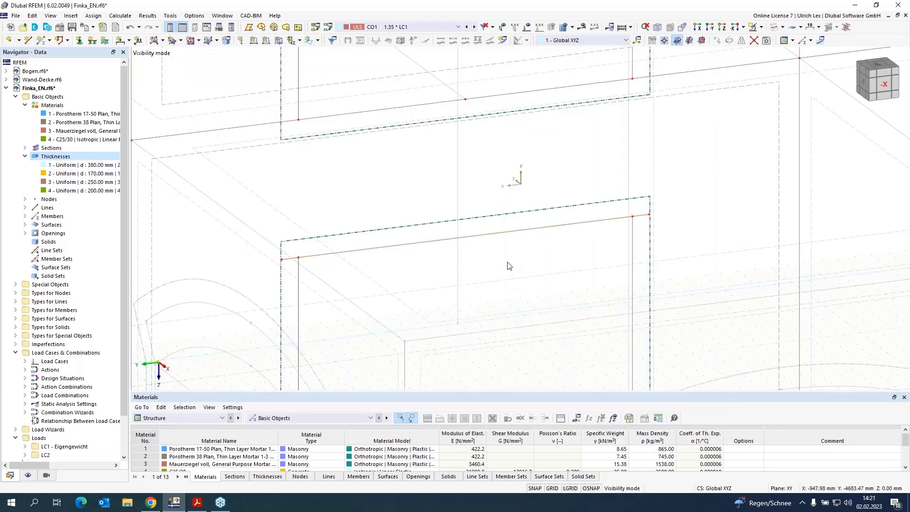
Restore the solid display and leave visibility mode so that the whole building is shown
scroll(520, 225, "down", 8)
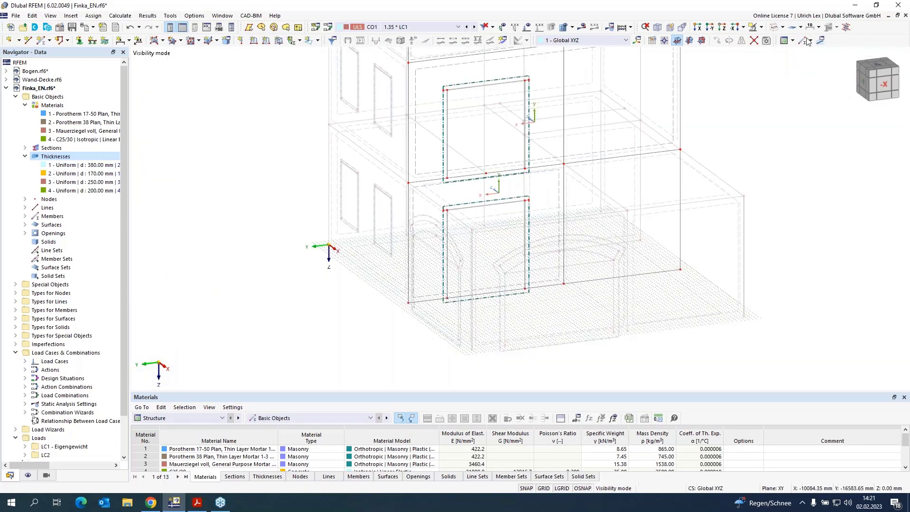
left_click(773, 27)
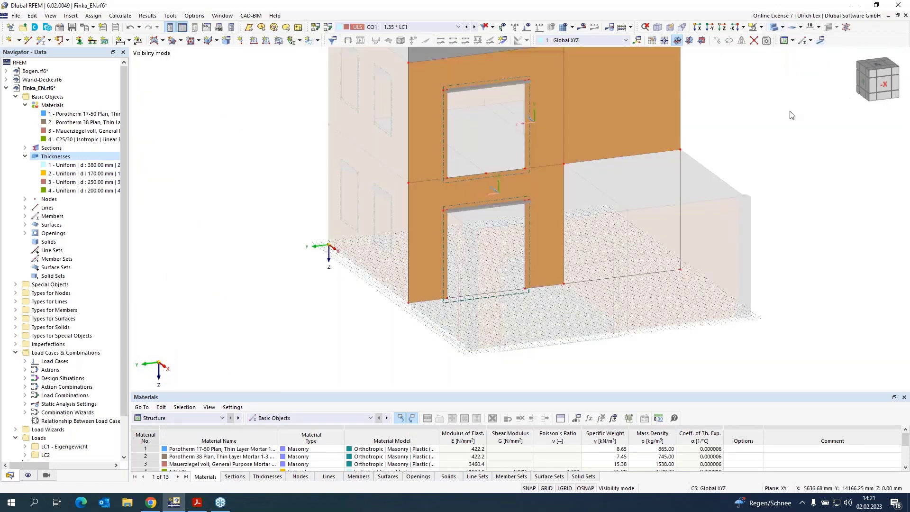
scroll(755, 172, "down", 2)
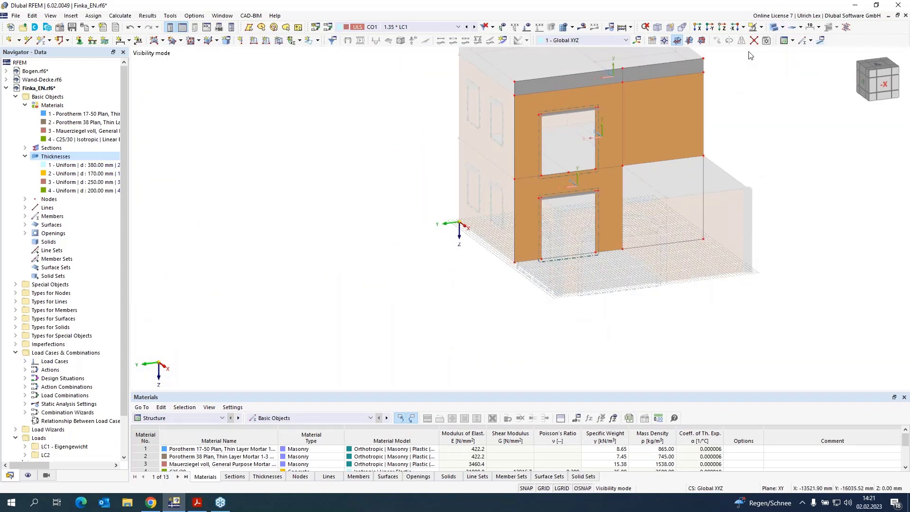
left_click(761, 27)
left_click(801, 89)
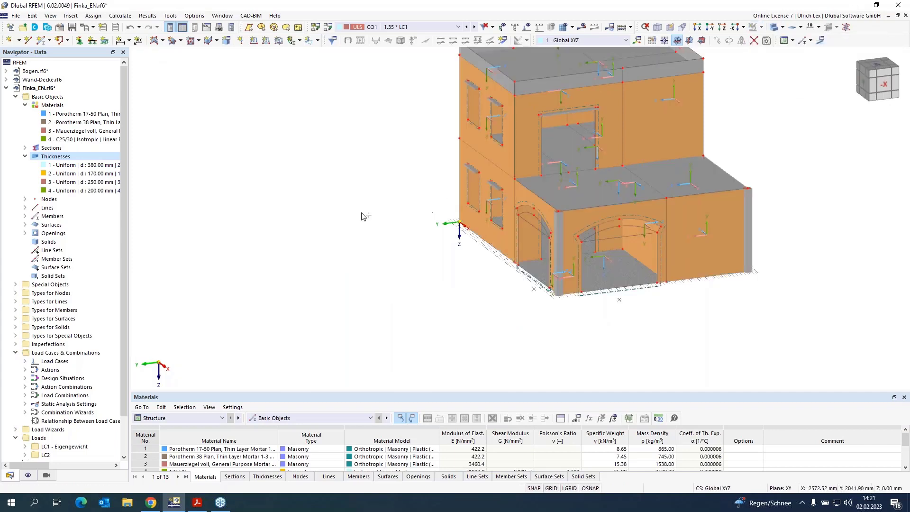
scroll(298, 283, "down", 2)
middle_click_drag(346, 285, 422, 282, "ctrl")
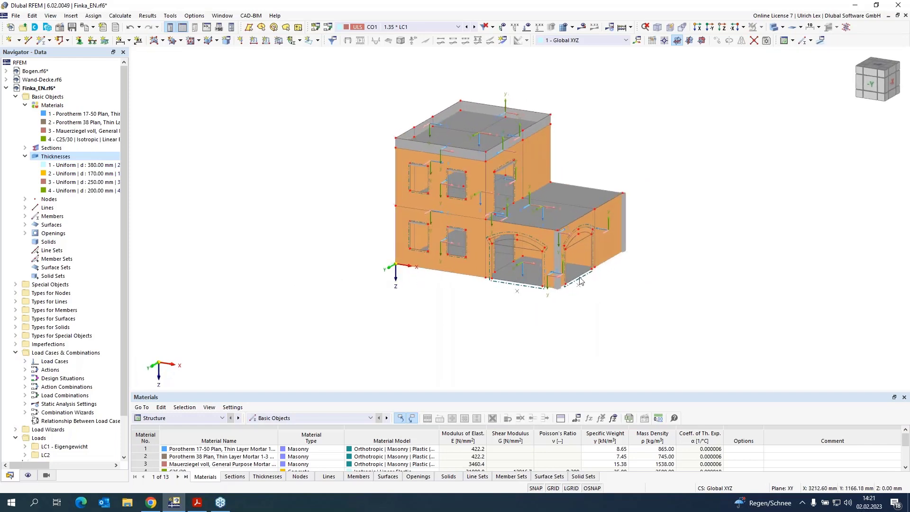
Create a plane surface from the boundary lines of the front wall's arch band, using the 250 mm Mauerziegel voll, General Purpose Mortar M10 thickness
scroll(589, 252, "up", 4)
scroll(590, 253, "up", 1)
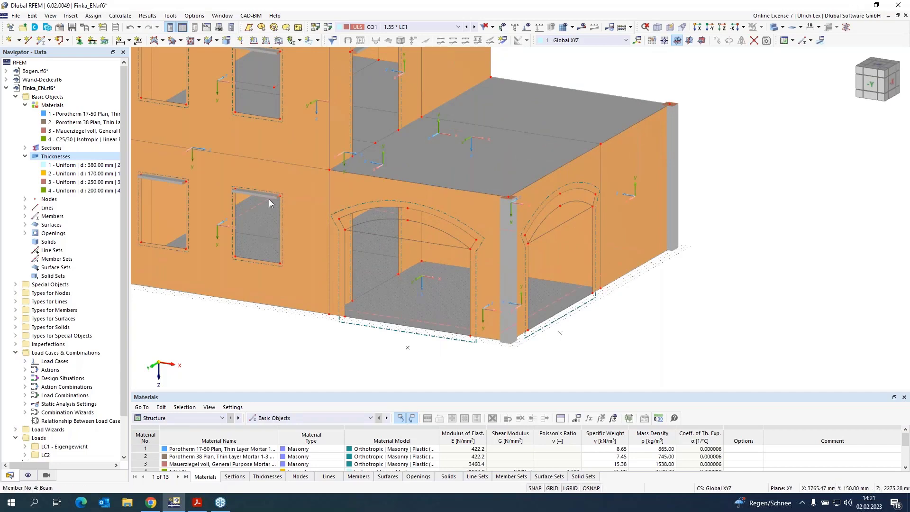
scroll(241, 194, "up", 2)
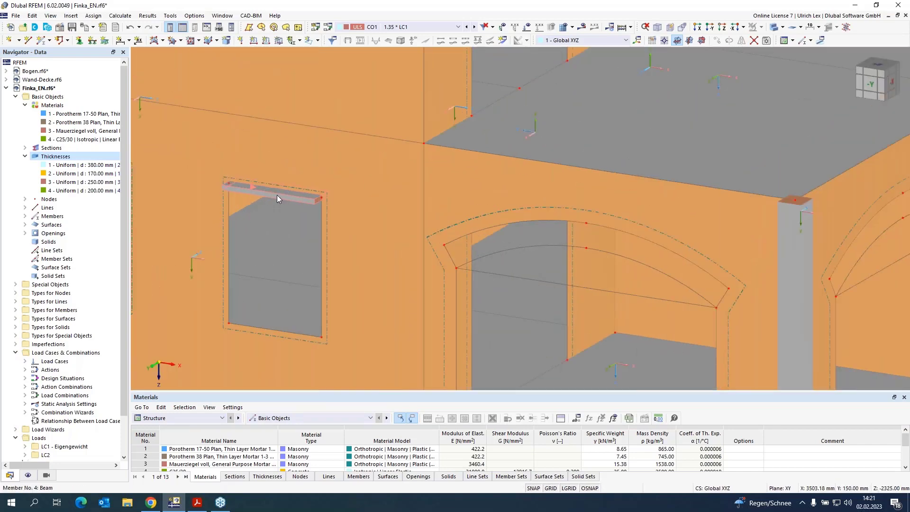
scroll(230, 201, "down", 1)
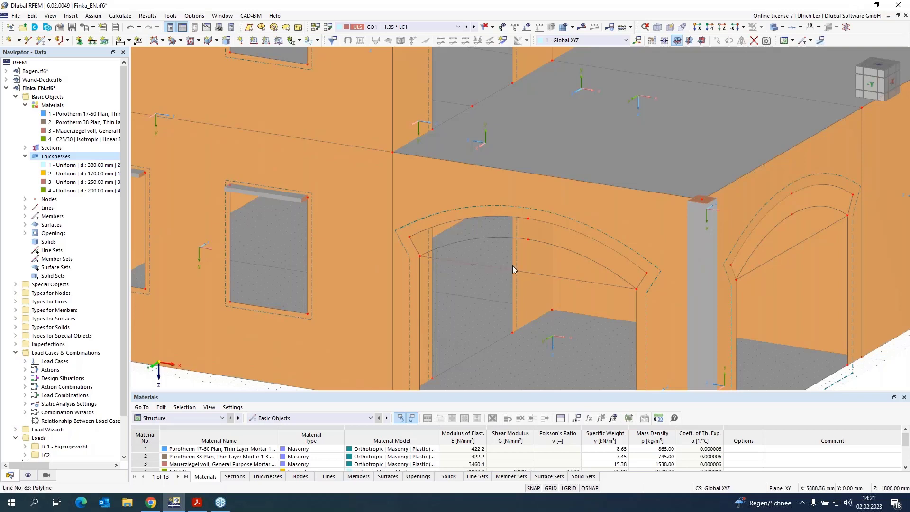
scroll(667, 280, "up", 1)
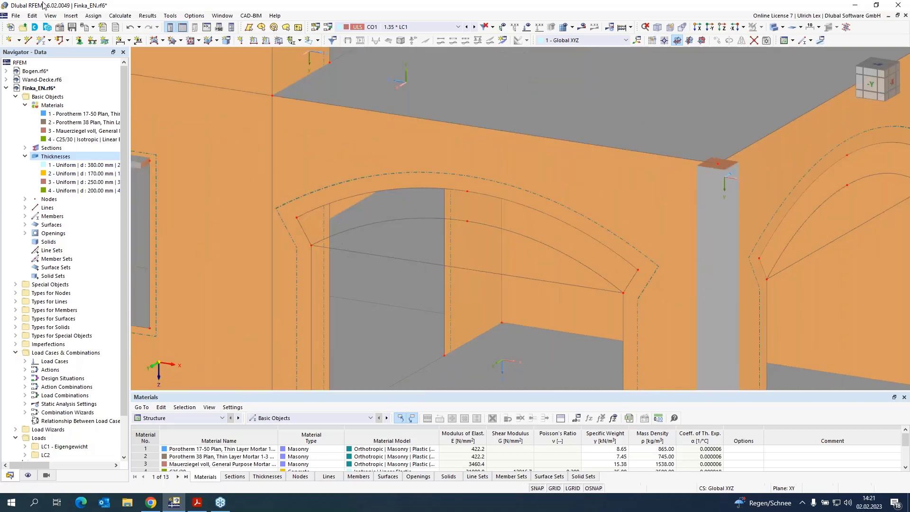
left_click(163, 40)
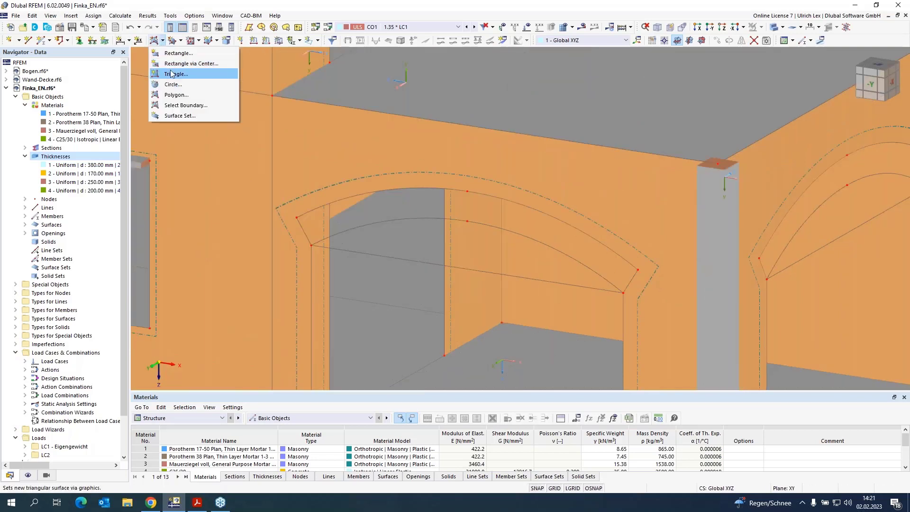
left_click(176, 106)
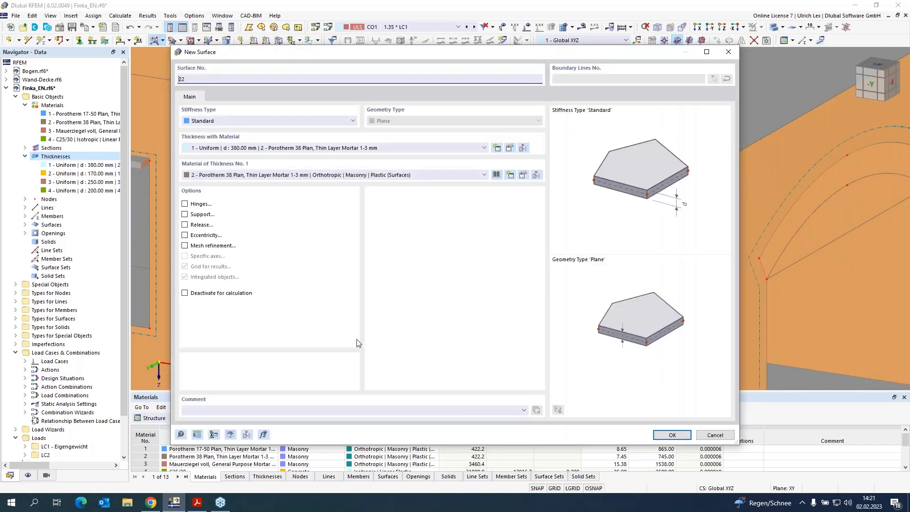
left_click(410, 147)
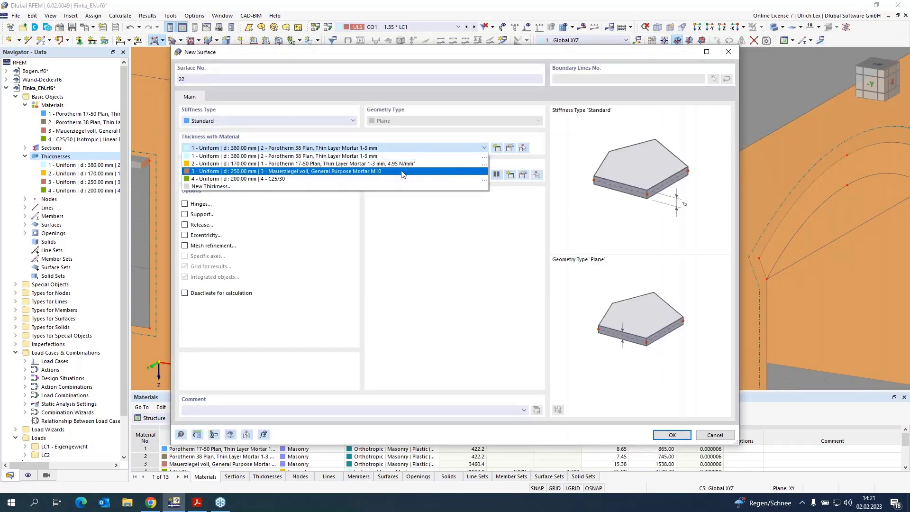
left_click(421, 171)
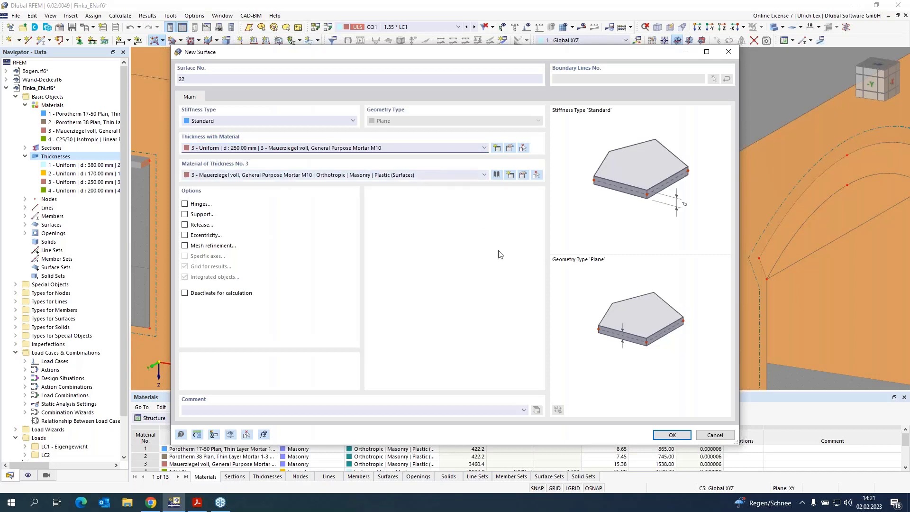
left_click(672, 434)
left_click(303, 232)
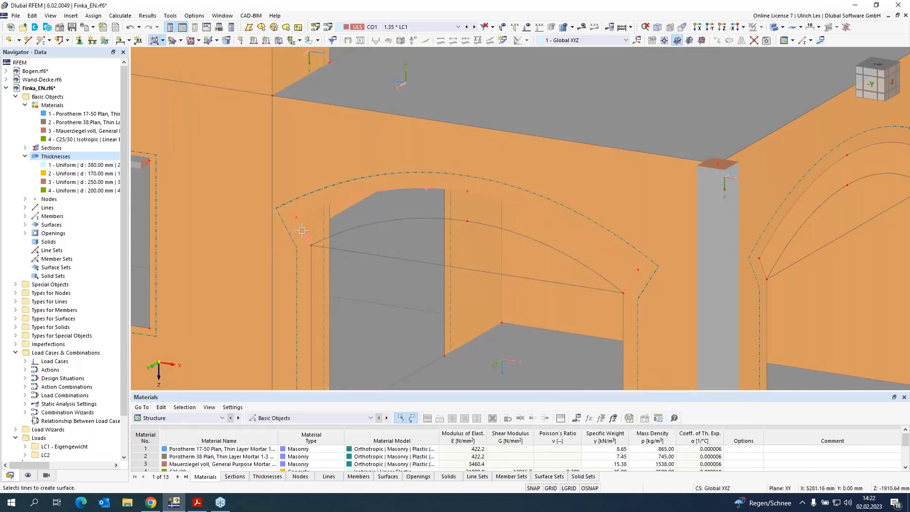
left_click(352, 230)
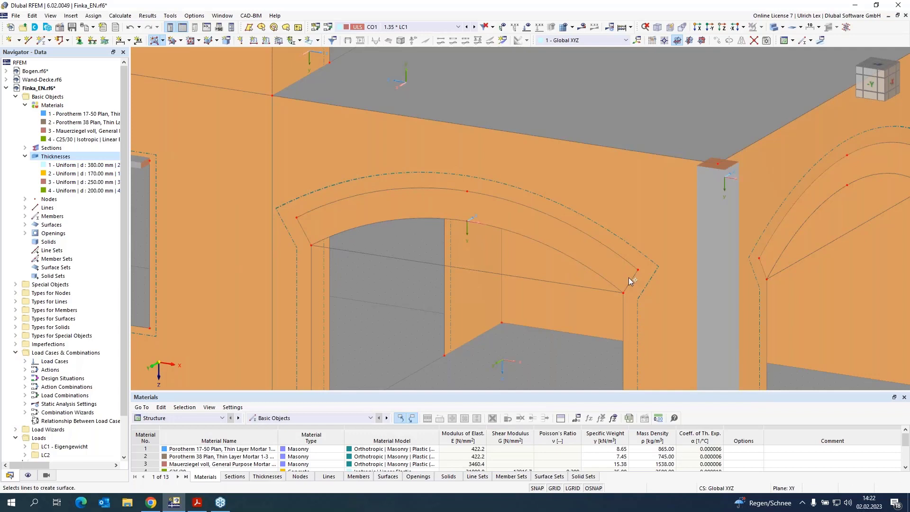
Create a matching 250 mm Mauerziegel surface from the boundary lines of the side wall's arch band
left_click(765, 267)
left_click(777, 261)
scroll(245, 208, "down", 3)
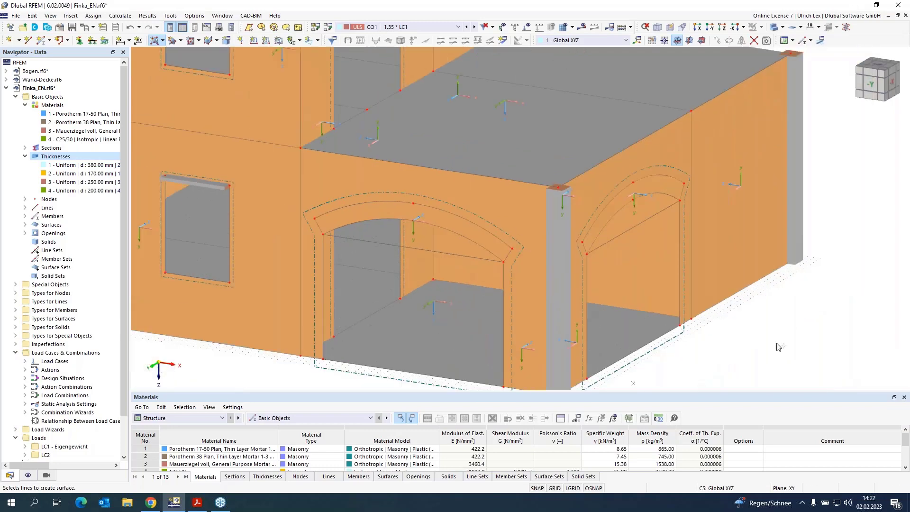
Reverse the local axis system of the side wall's arch surface
scroll(635, 205, "up", 3)
right_click(615, 172)
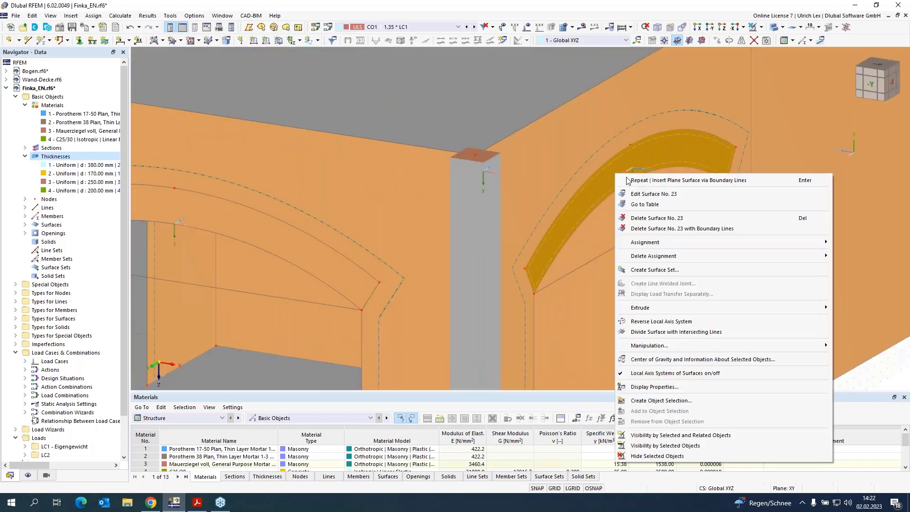
left_click(666, 322)
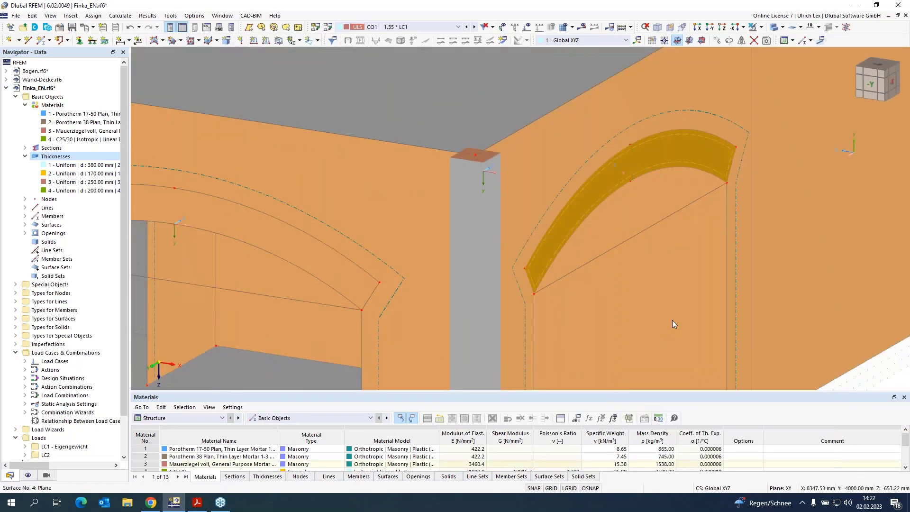
Give the front arch surface specific input axes, with its y-axis parallel to the arch's lower arc line
scroll(687, 303, "down", 5)
scroll(479, 280, "up", 6)
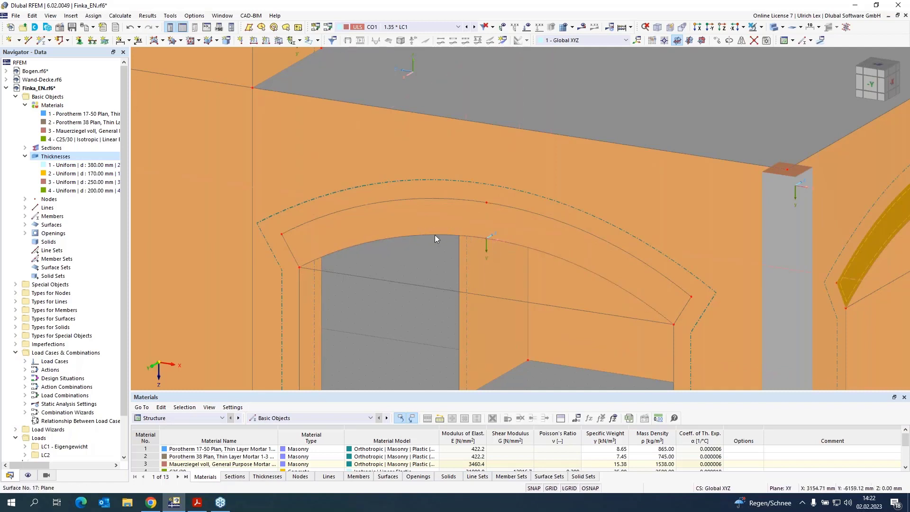
double_click(390, 222)
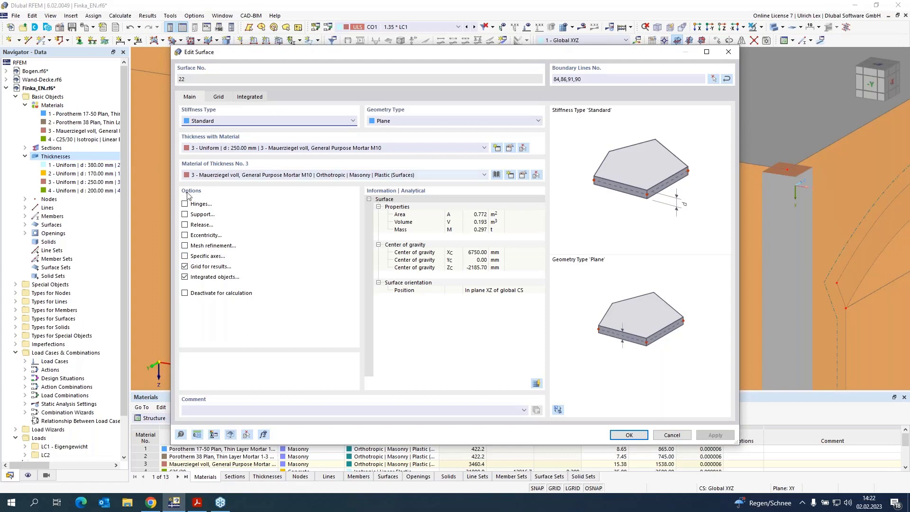
left_click(185, 257)
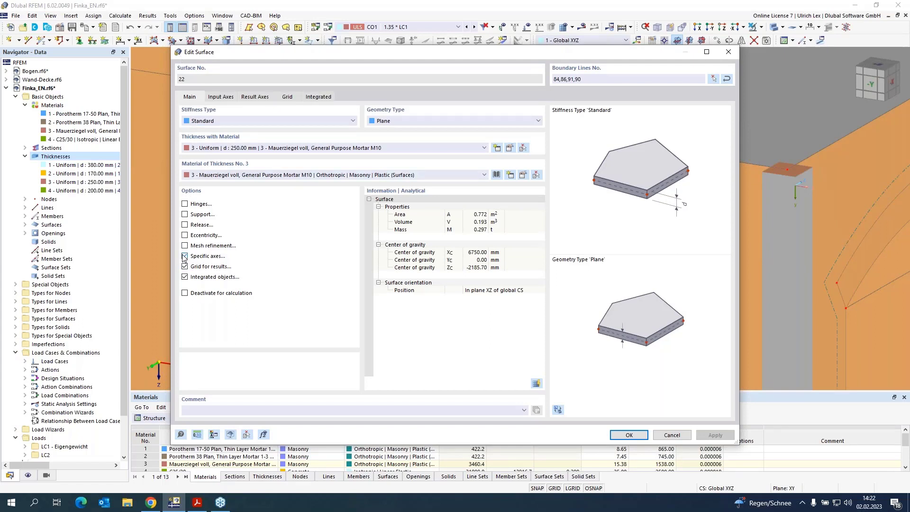
left_click(218, 98)
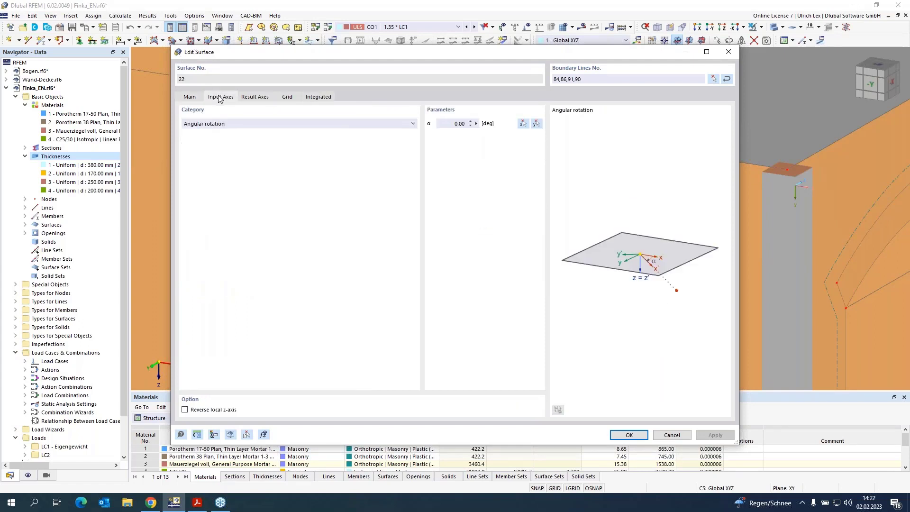
left_click(261, 124)
left_click(260, 139)
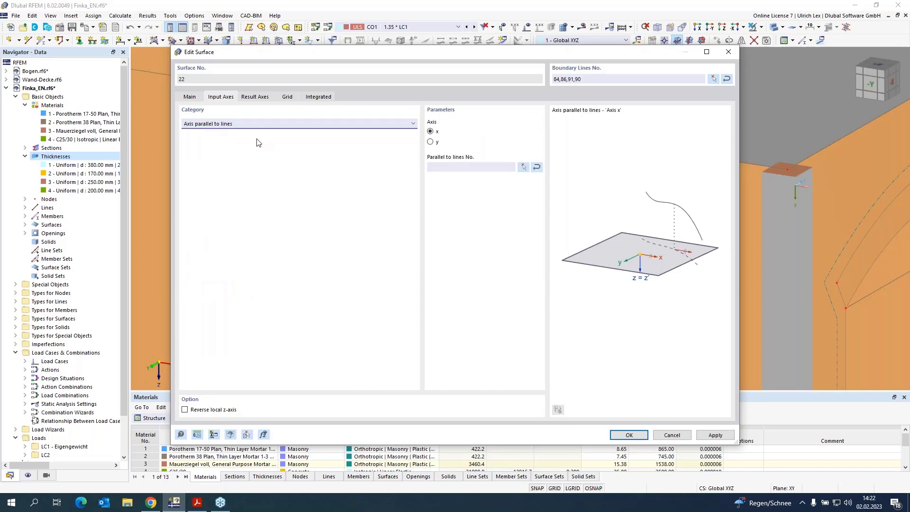
left_click(431, 142)
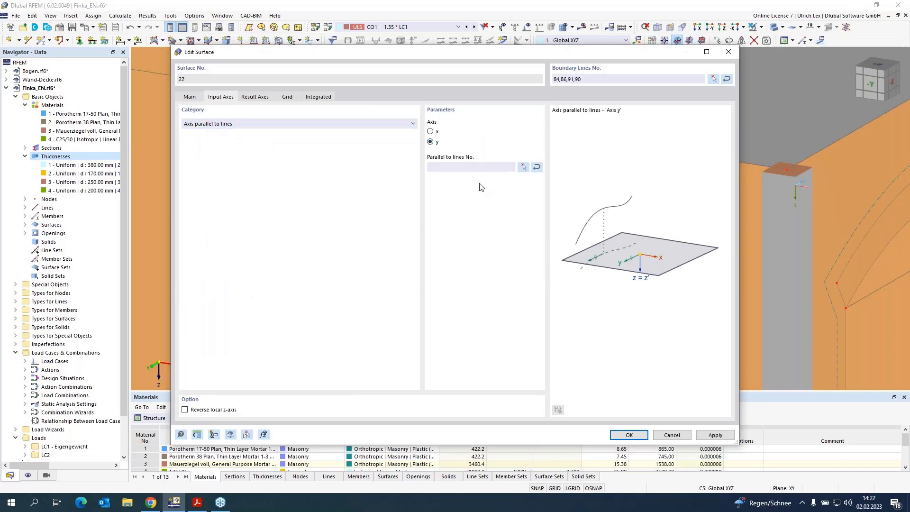
left_click(523, 167)
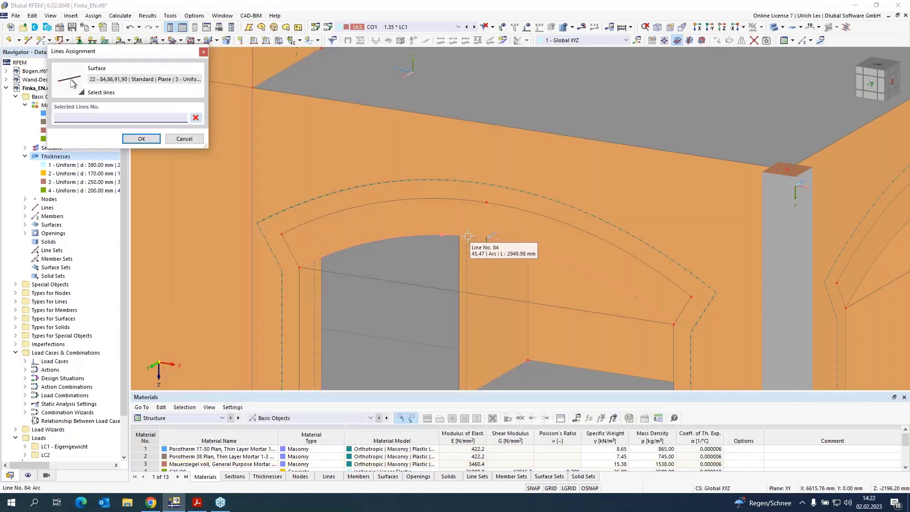
left_click(141, 139)
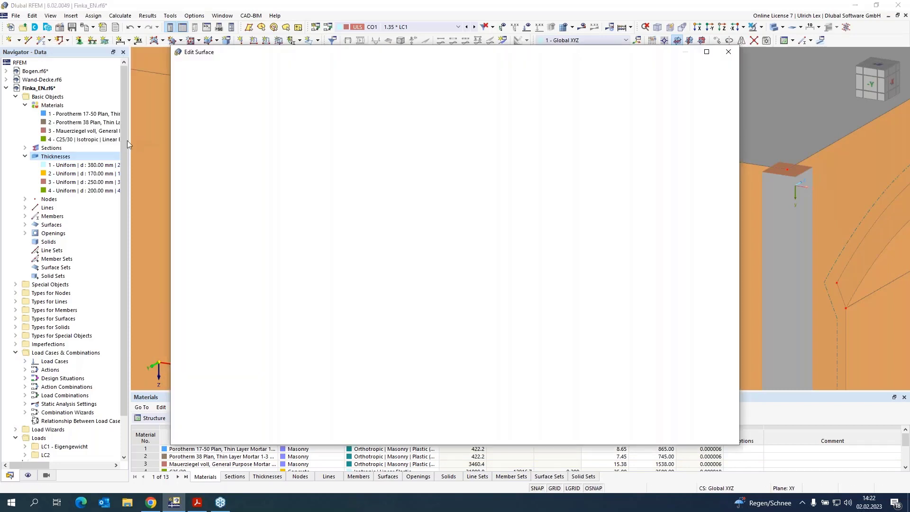
left_click(629, 436)
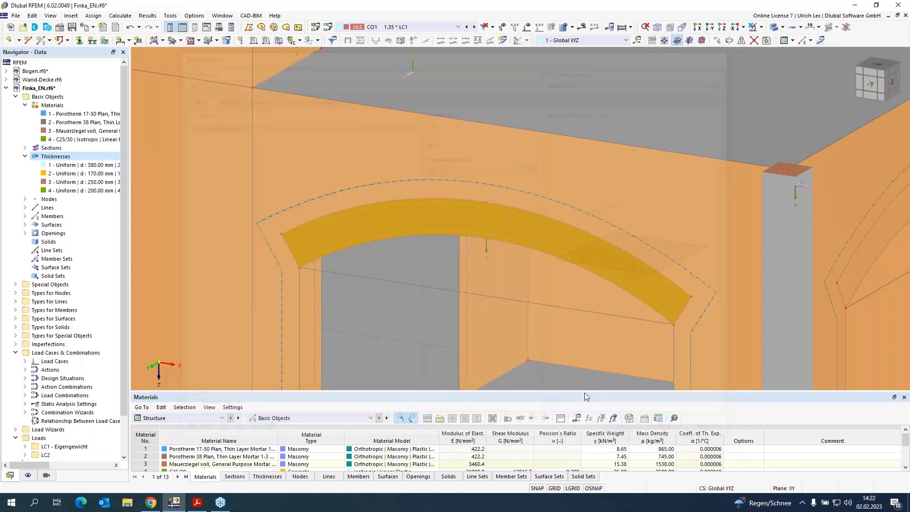
Set the side arch surface's input axes to Axis parallel to lines, with y following the lower arc, line 103
scroll(300, 189, "down", 3)
scroll(483, 170, "up", 5)
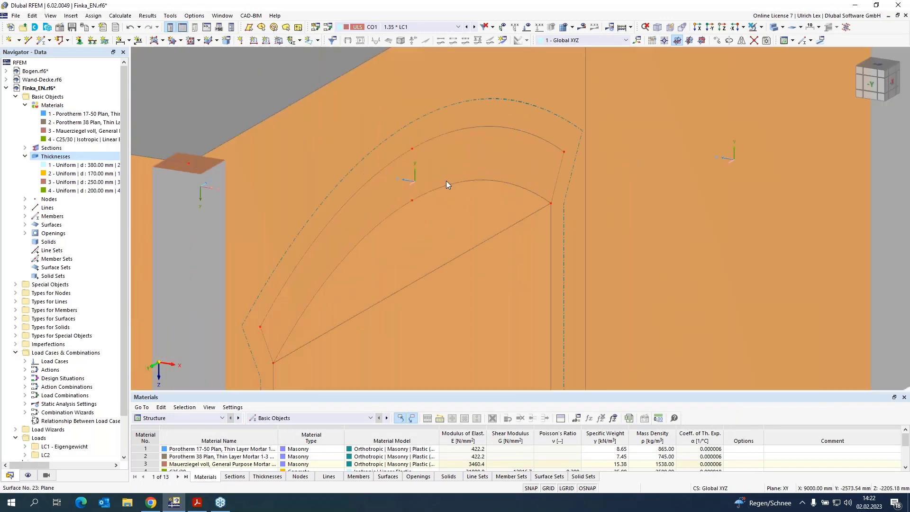
double_click(452, 179)
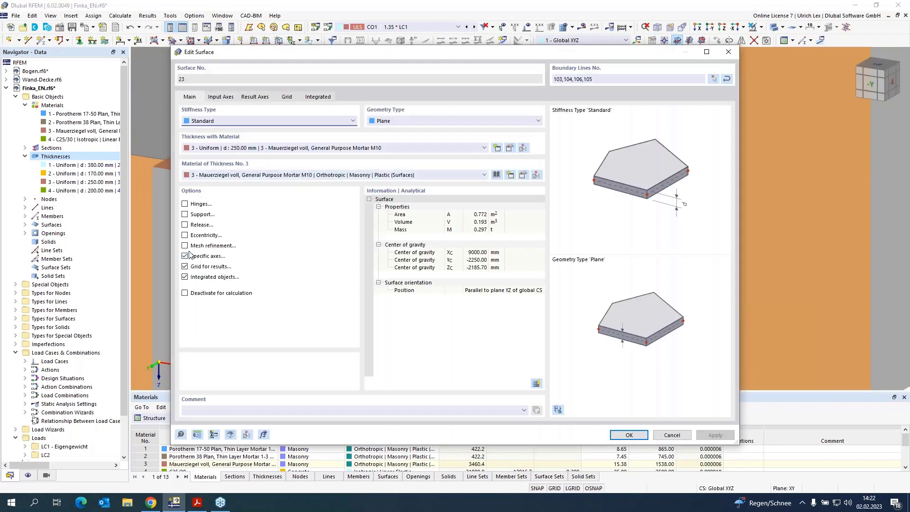
left_click(221, 97)
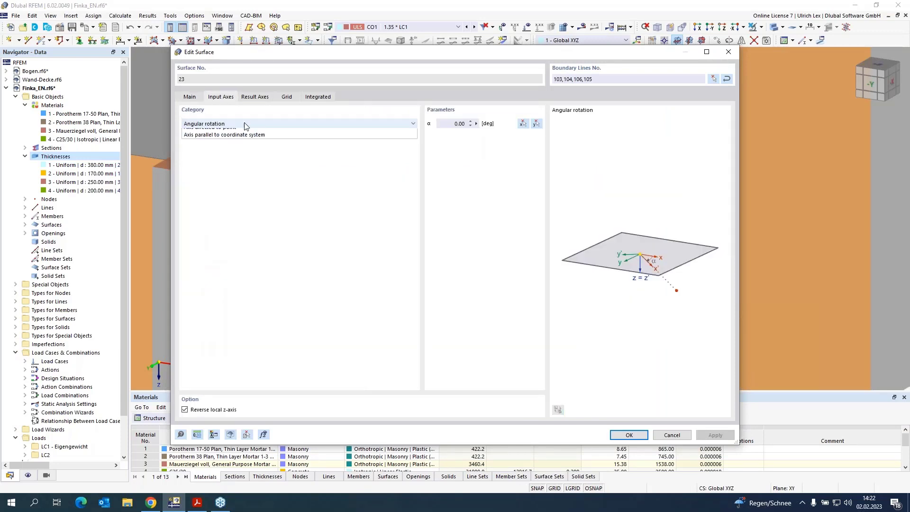
left_click(247, 124)
left_click(246, 139)
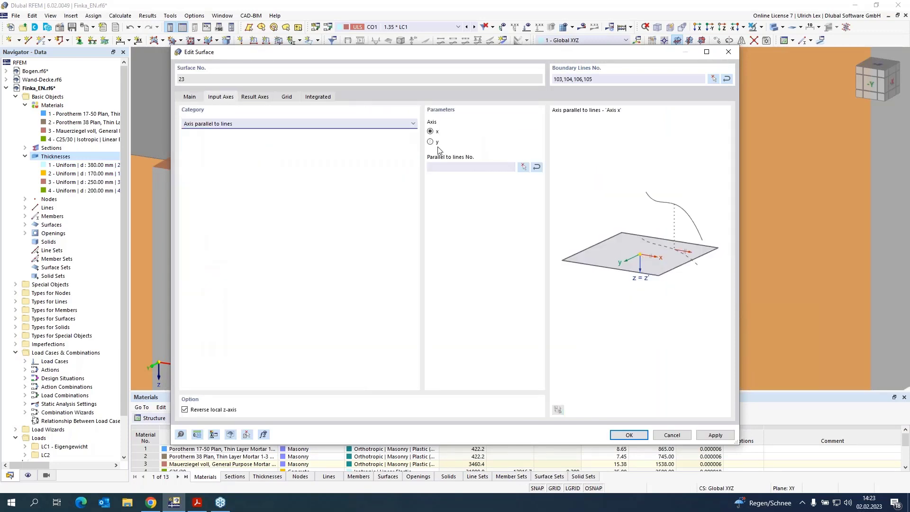
left_click(431, 142)
left_click(524, 166)
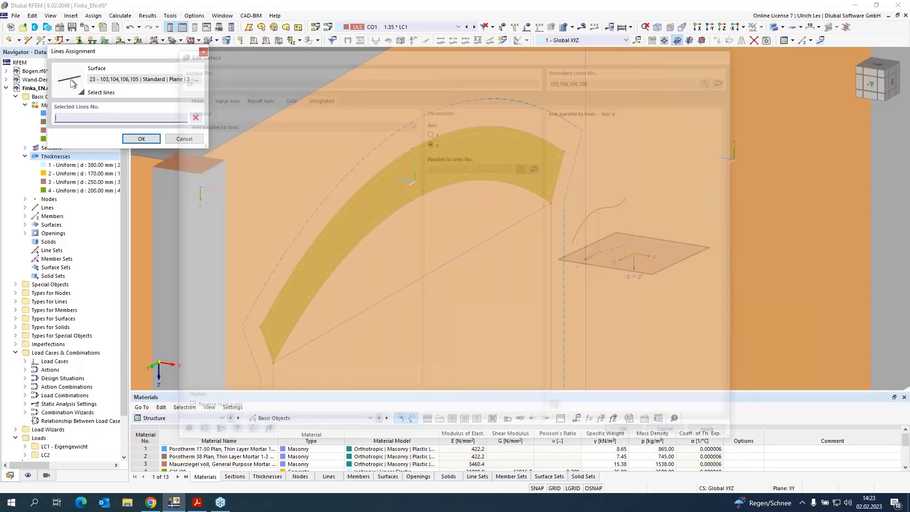
left_click(555, 189)
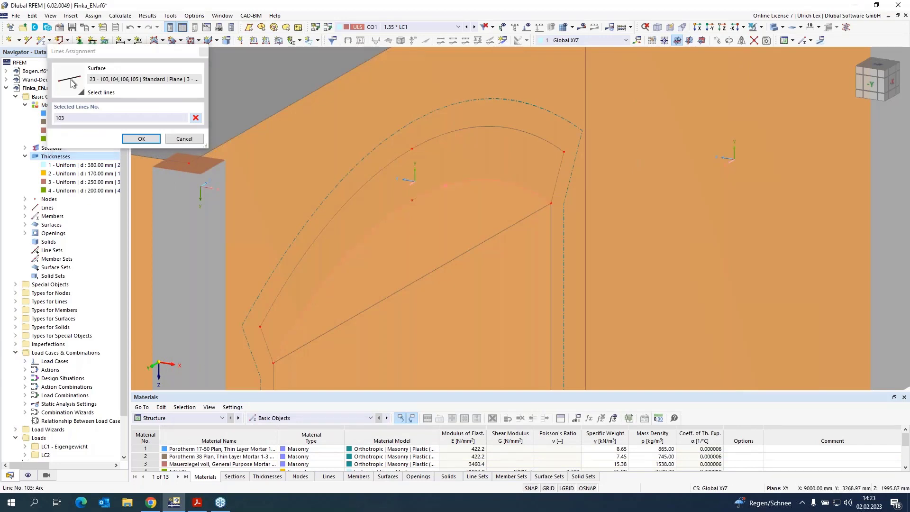
left_click(155, 142)
left_click(642, 438)
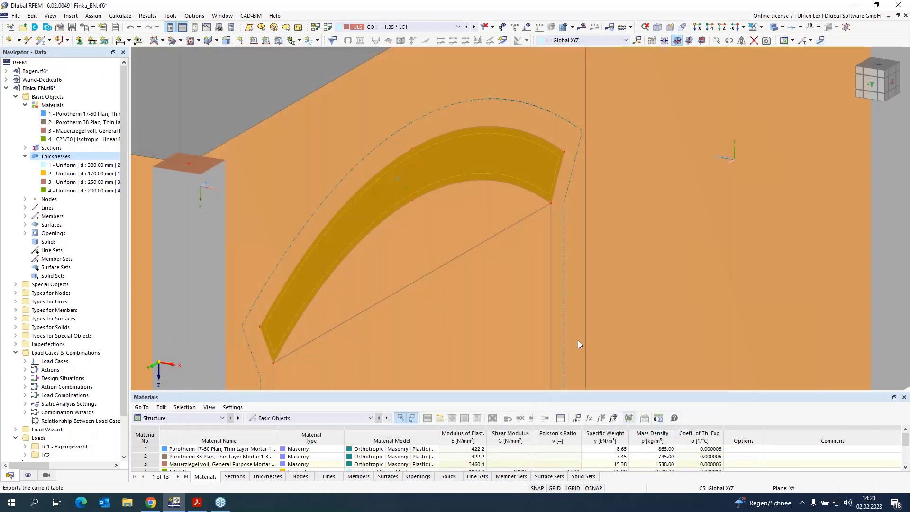
Turn off the display of the surfaces' local axis systems for the whole building
scroll(531, 215, "down", 3)
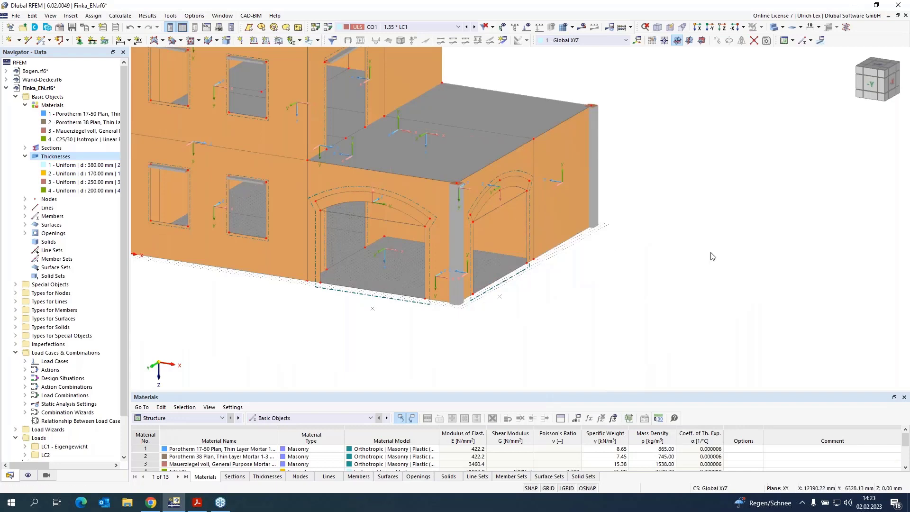
scroll(540, 259, "down", 3)
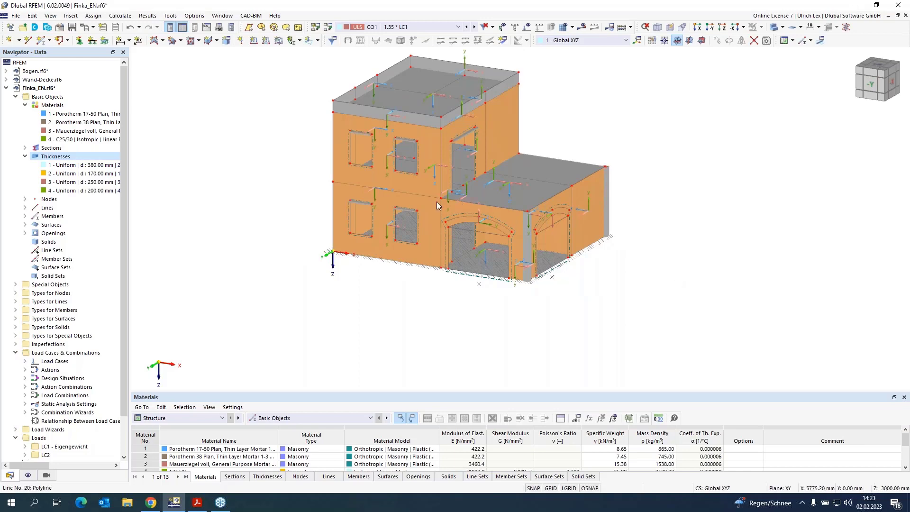
scroll(431, 207, "up", 3)
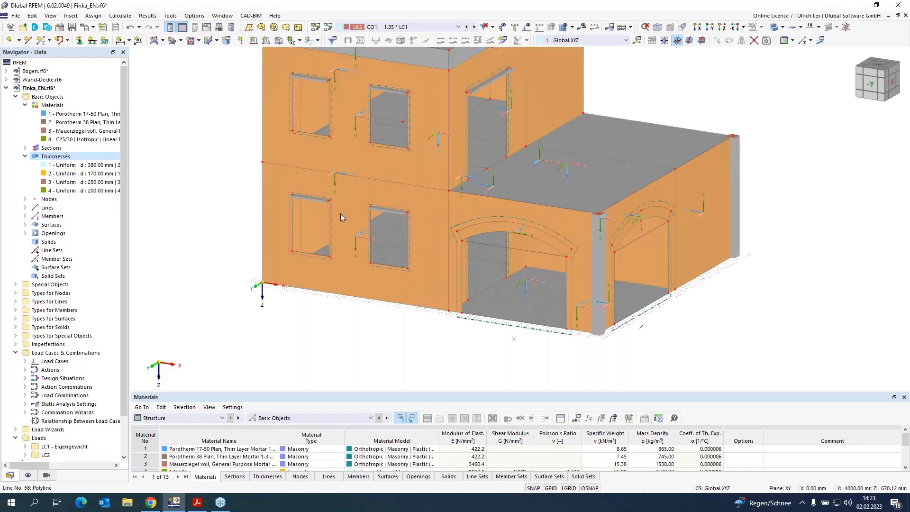
right_click(292, 178)
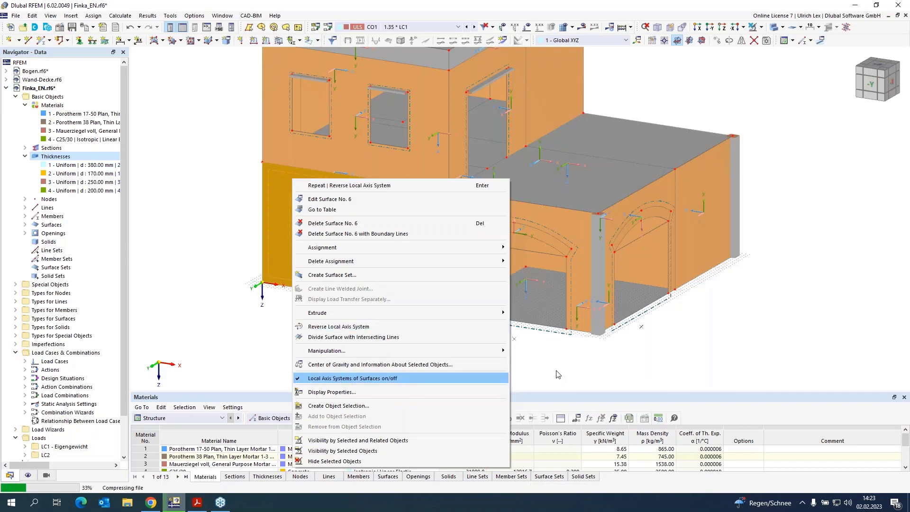
left_click(372, 379)
scroll(419, 356, "down", 1)
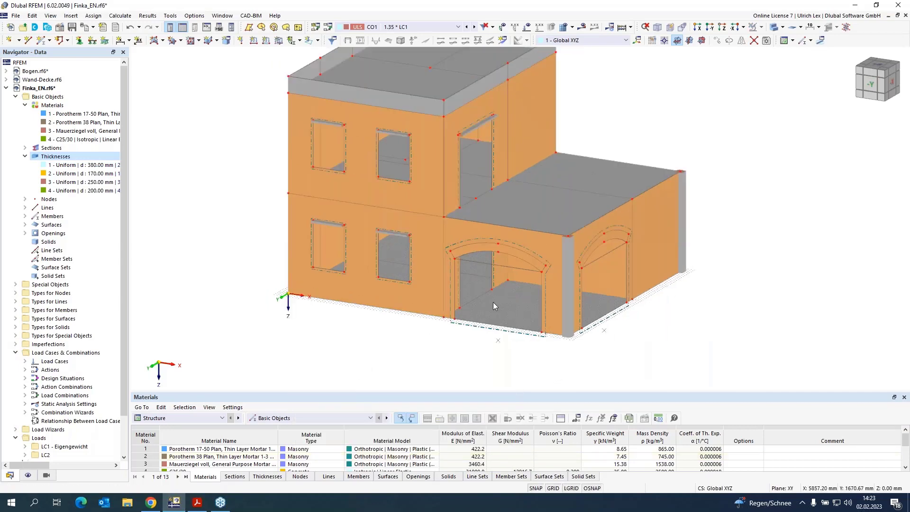
scroll(685, 266, "up", 1)
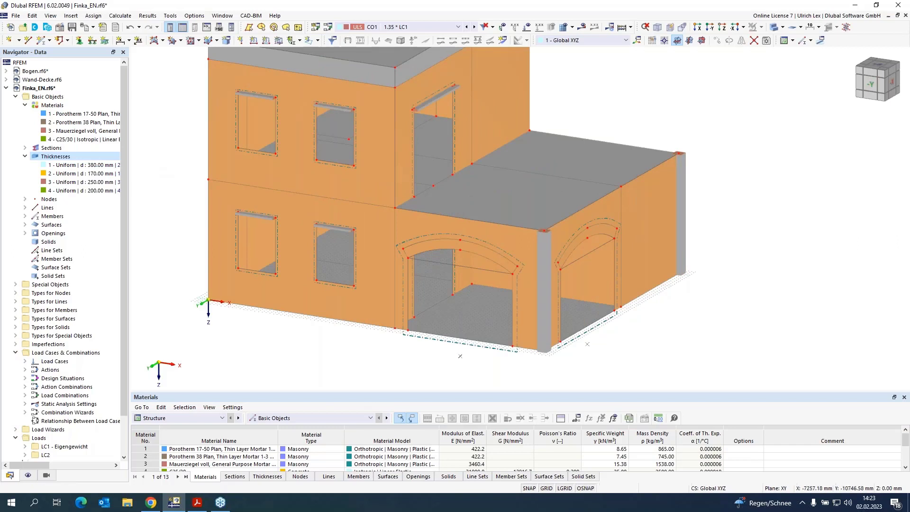
Save the Finka_EN model
left_click(71, 27)
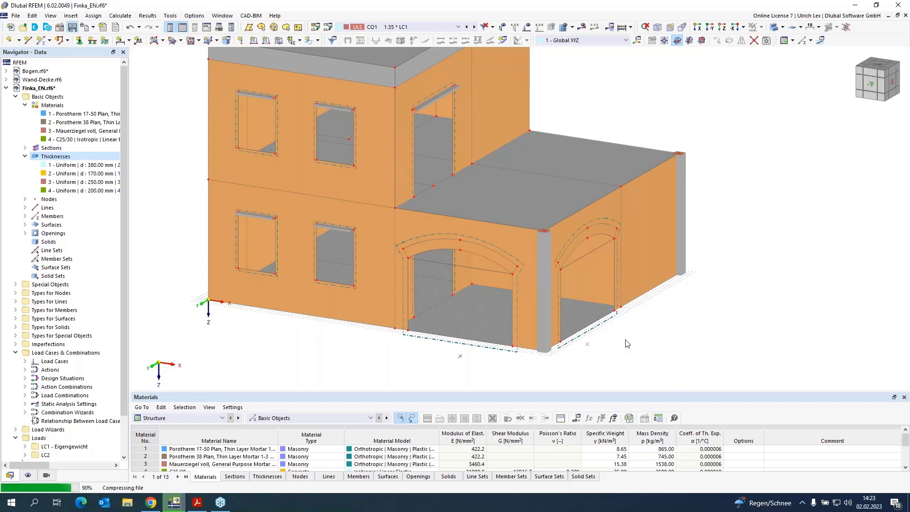
Activate hinges for the front arch wall's surface and define a new line hinge released only in ux, with φx fixed
scroll(621, 339, "up", 1)
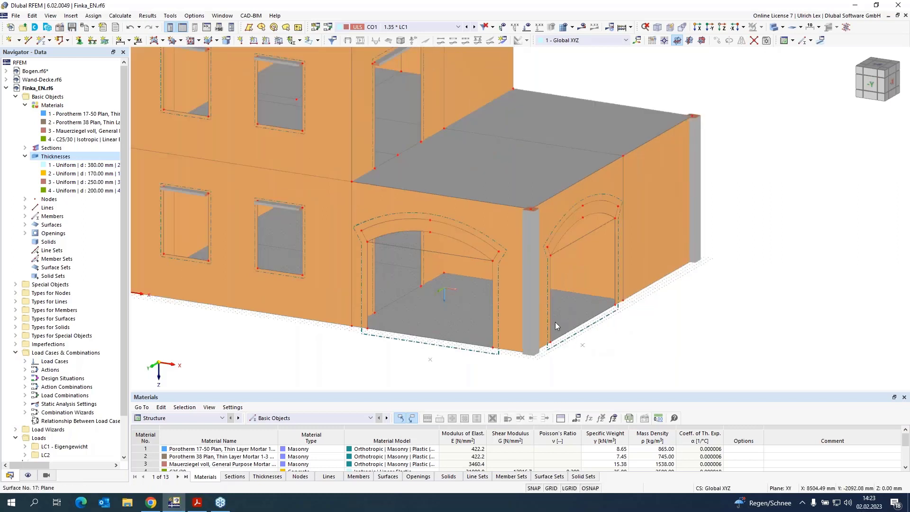
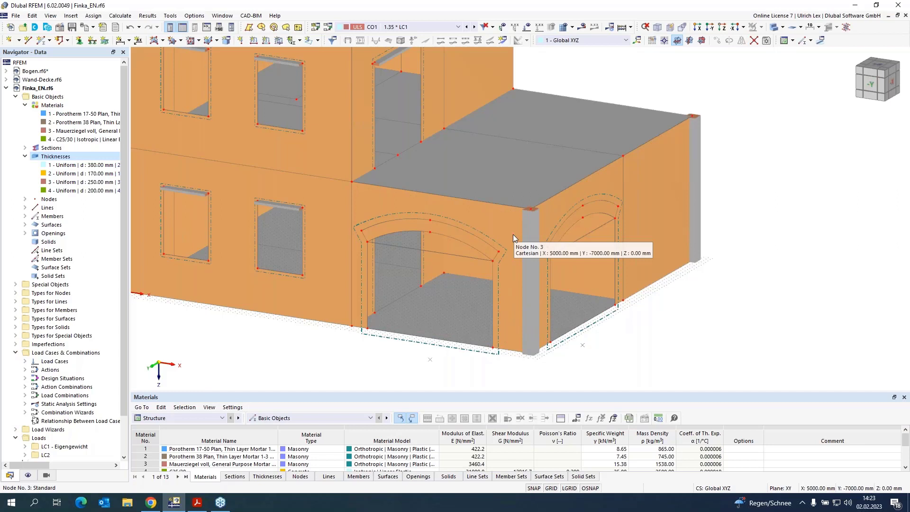
double_click(511, 305)
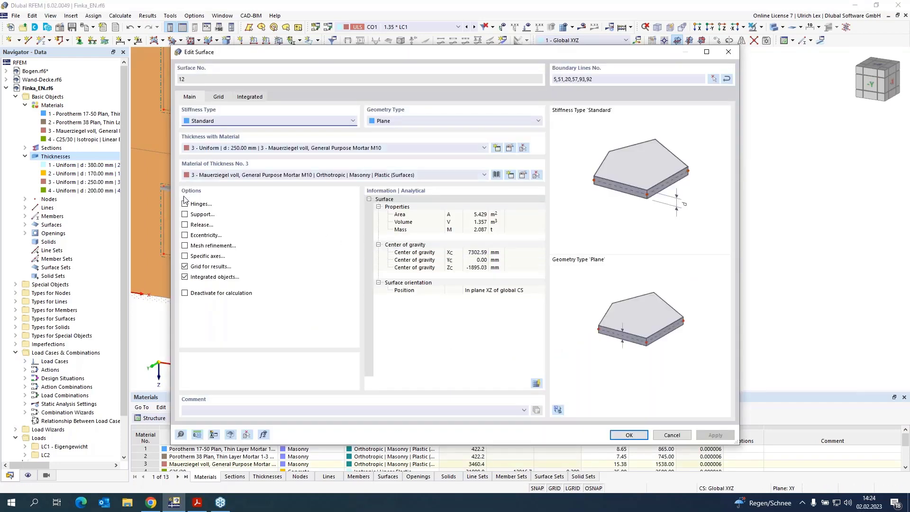
left_click(184, 203)
left_click(218, 97)
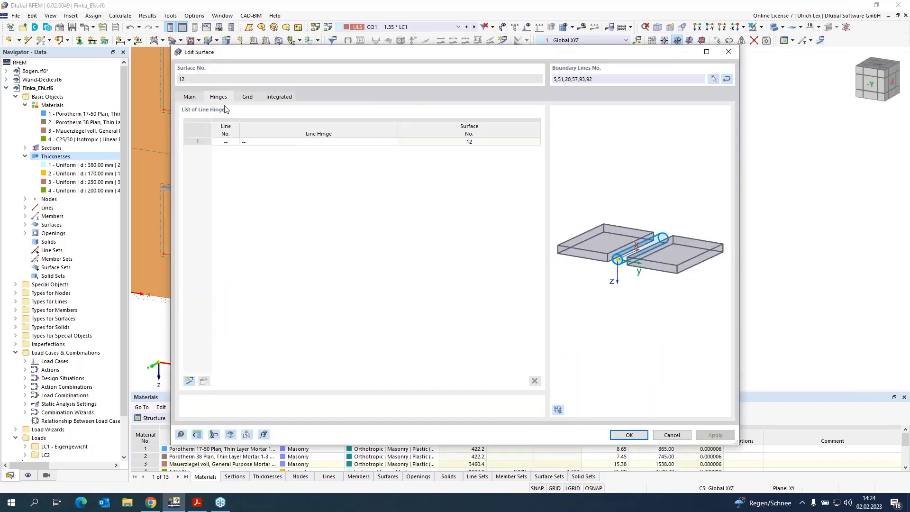
left_click(393, 142)
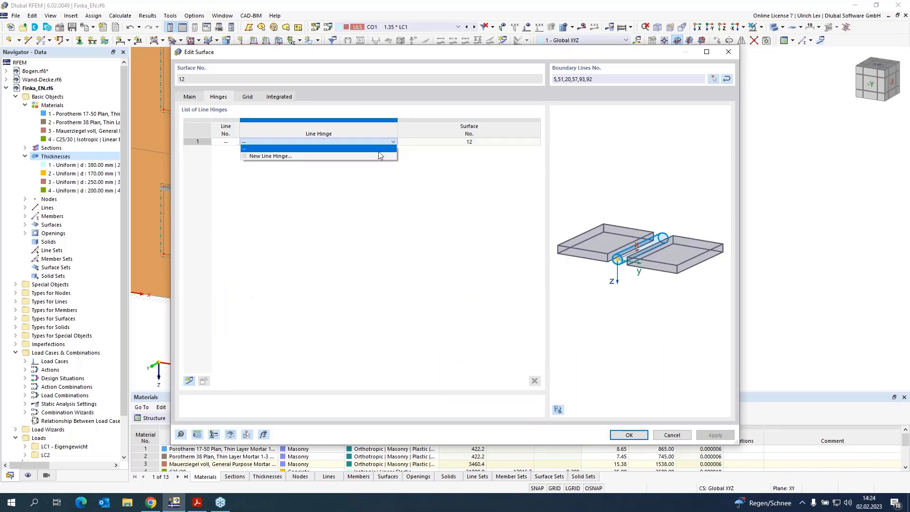
left_click(375, 156)
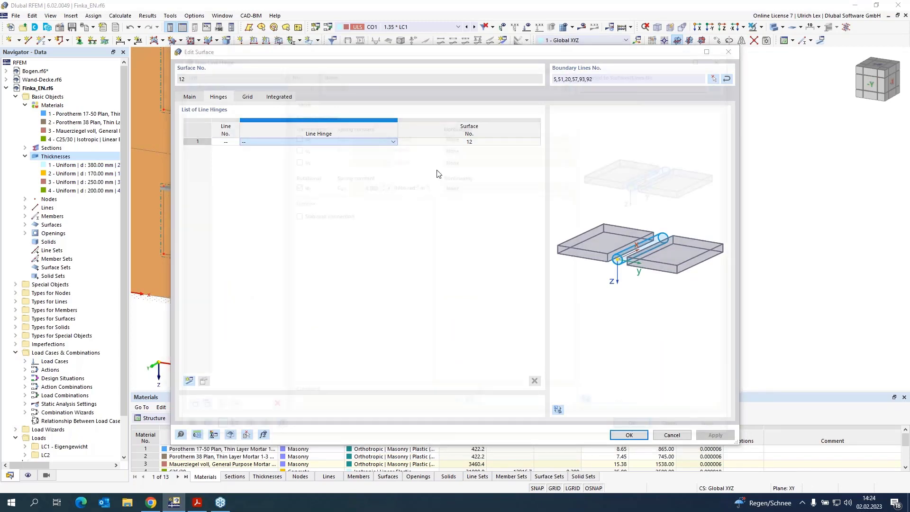
left_click(293, 186)
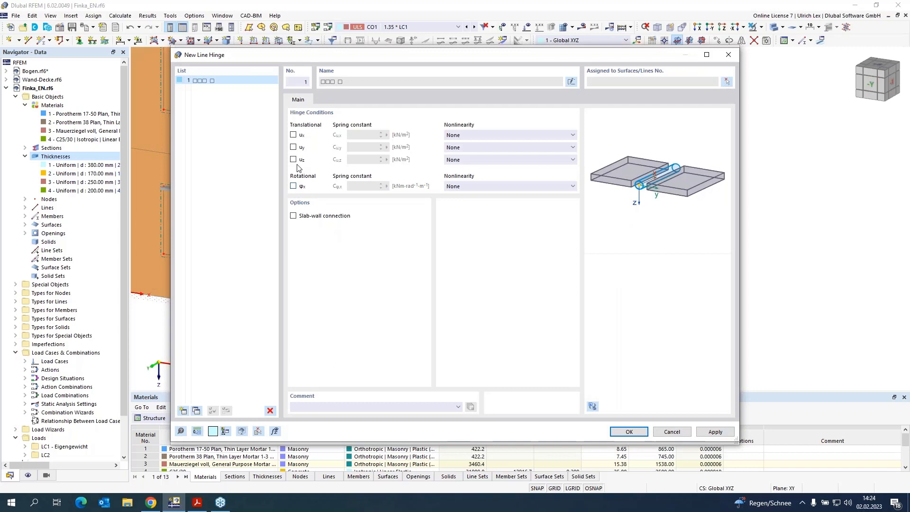
left_click(293, 136)
Assign the line hinge to the front and side arch walls, surfaces 12 and 13, along their shared vertical corner line 57
left_click(727, 82)
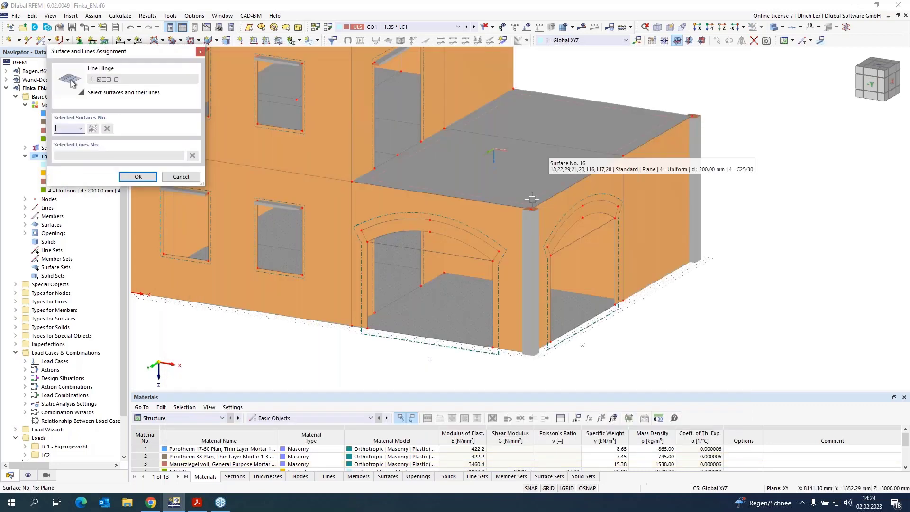
left_click(499, 226)
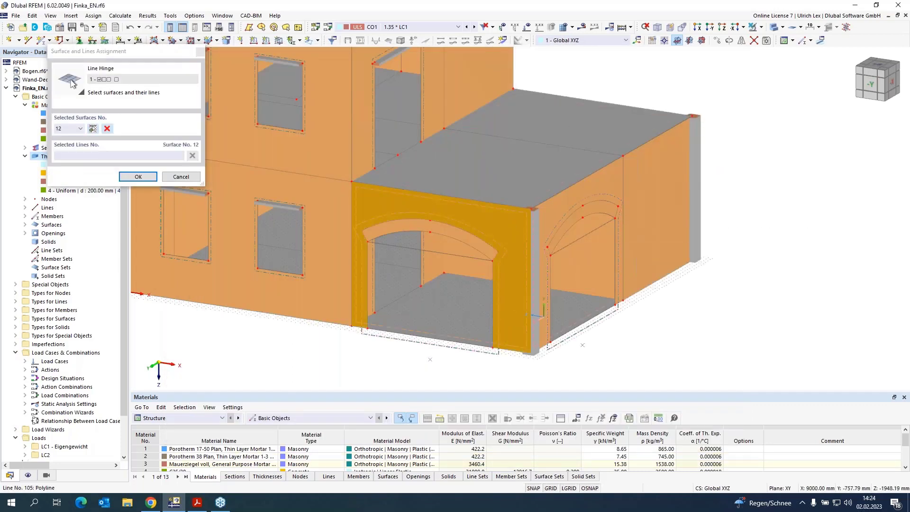
left_click(531, 233)
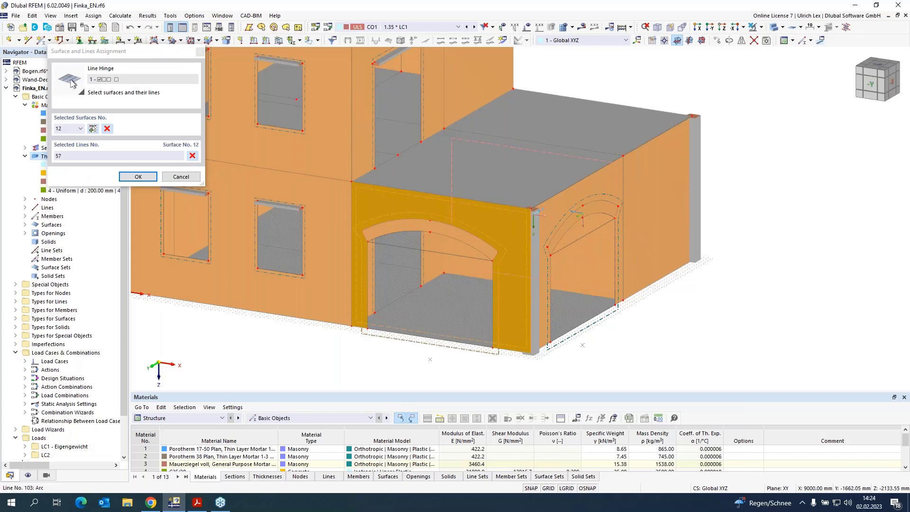
left_click(560, 213)
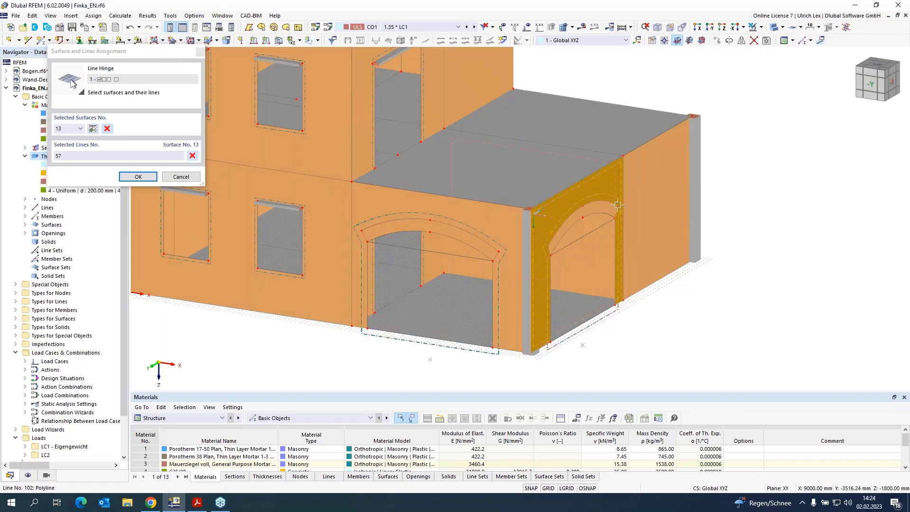
Assign the hinge also to surfaces 3 and 1 along their shared rear corner line 55, and accept the hinge and surface settings
left_click(646, 183)
scroll(697, 135, "up", 3)
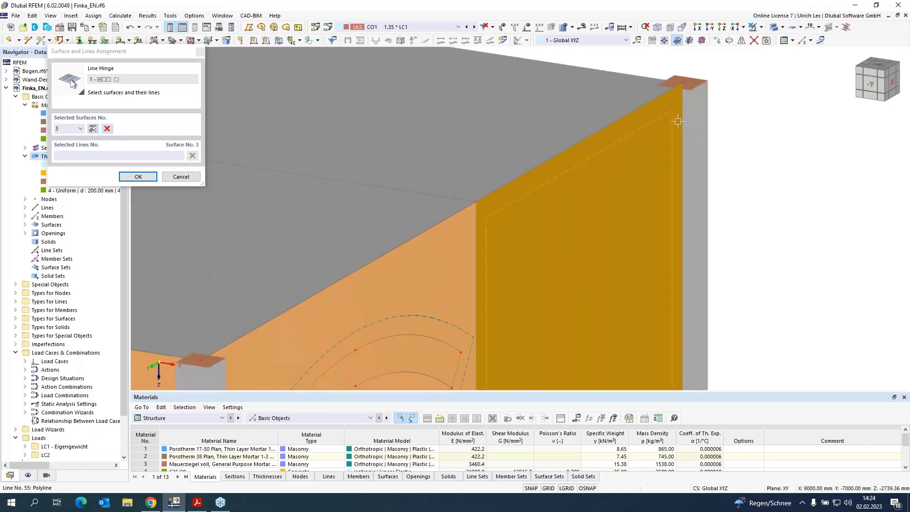
scroll(701, 135, "down", 5)
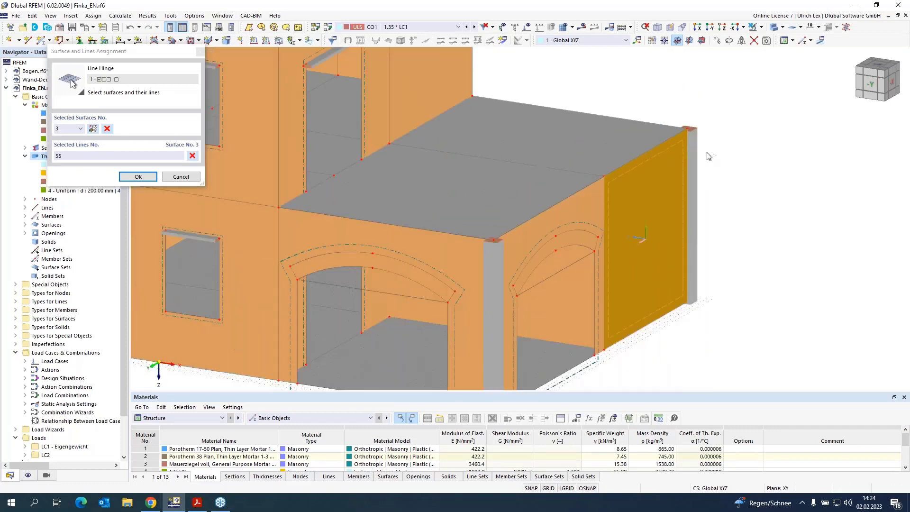
middle_click_drag(730, 187, 439, 234, "ctrl")
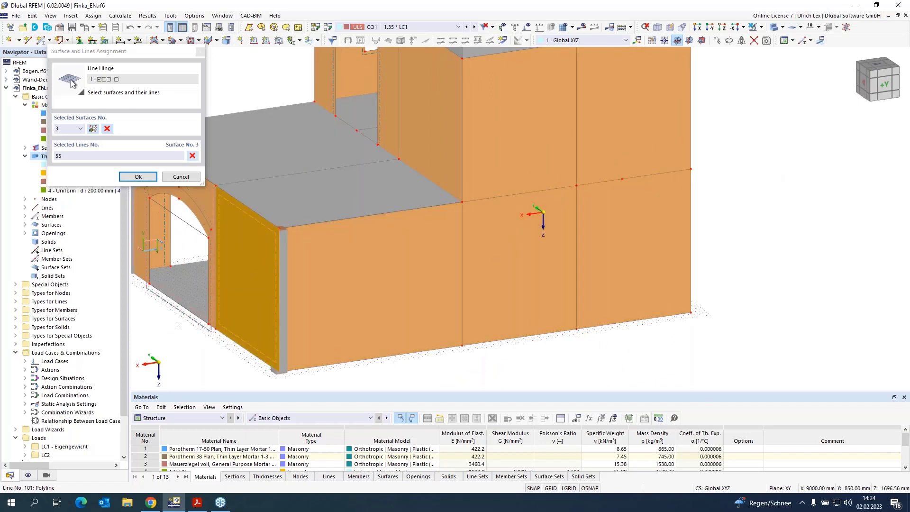
left_click(300, 255)
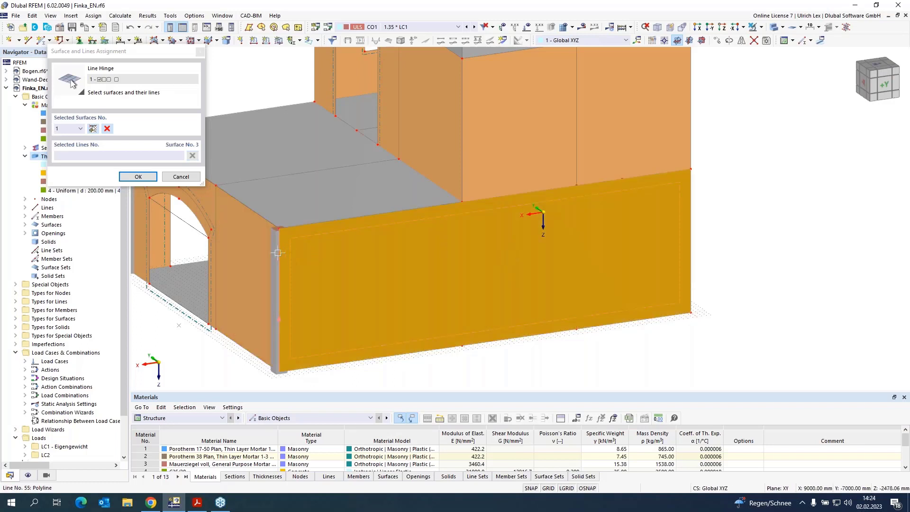
left_click(278, 253)
left_click(124, 177)
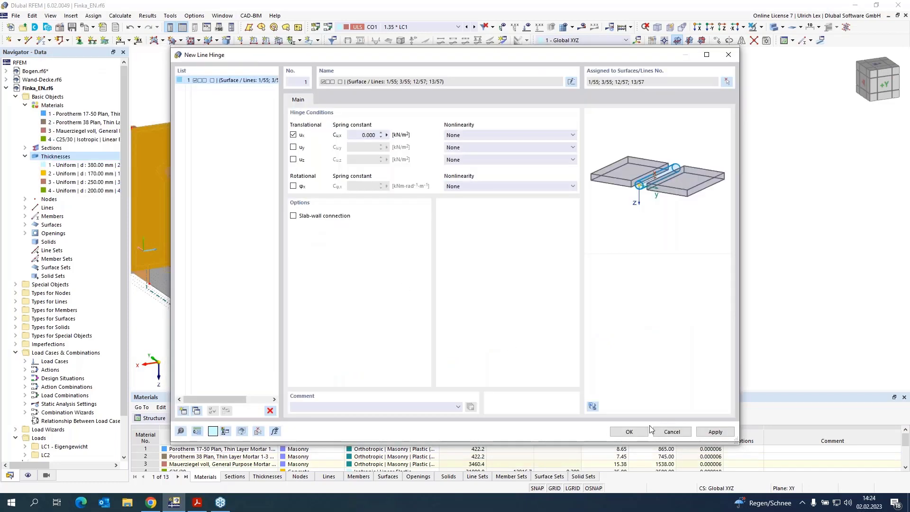
left_click(629, 432)
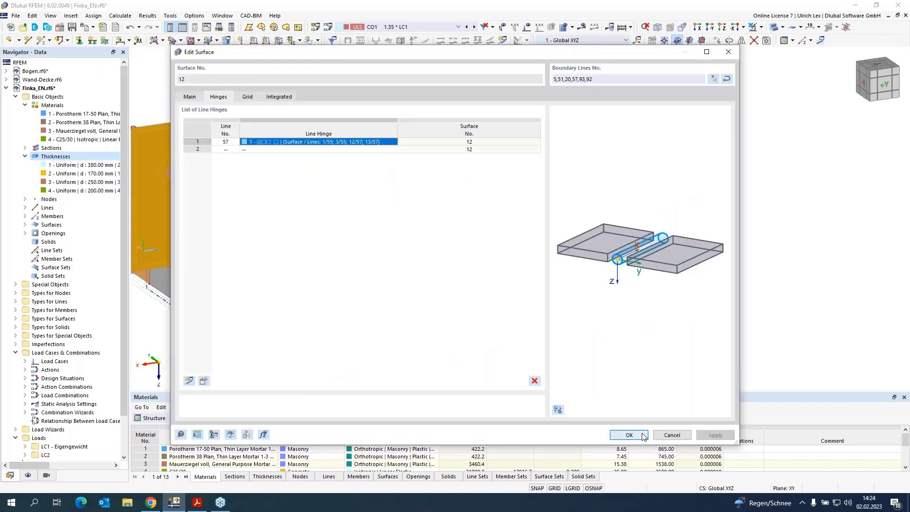
left_click(643, 436)
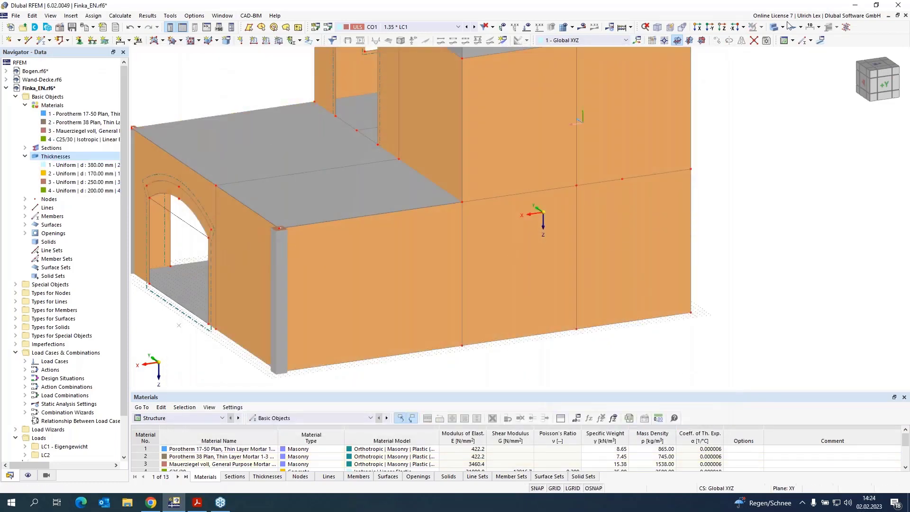
Switch the model to a transparent display and inspect the line hinges along the wall corners at the columns
left_click(774, 27)
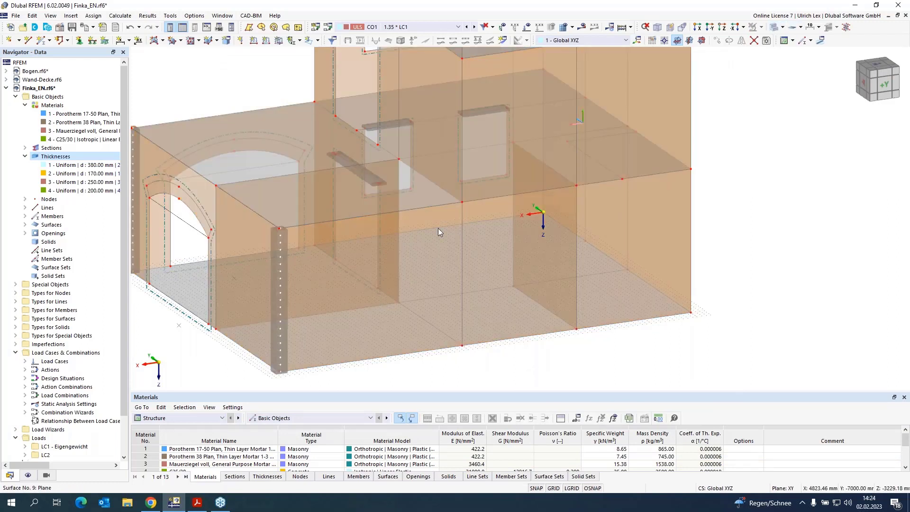
scroll(289, 260, "up", 5)
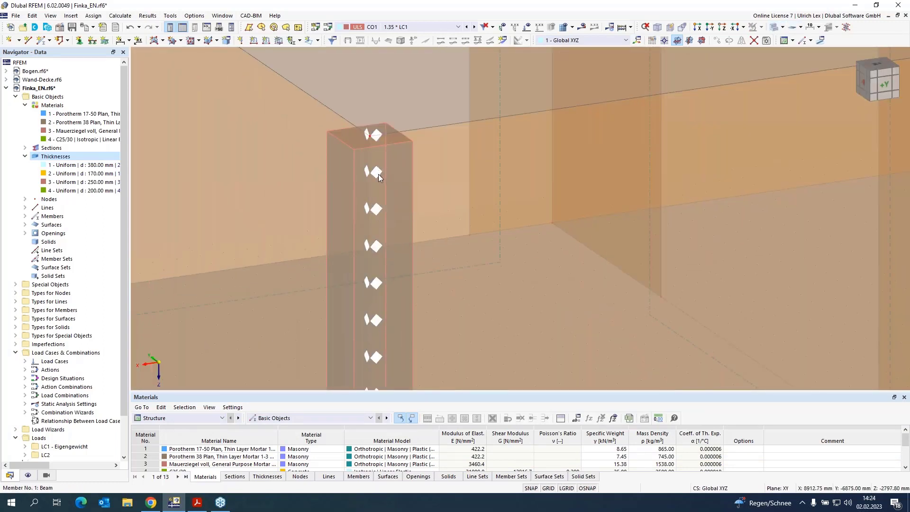
scroll(416, 137, "down", 4)
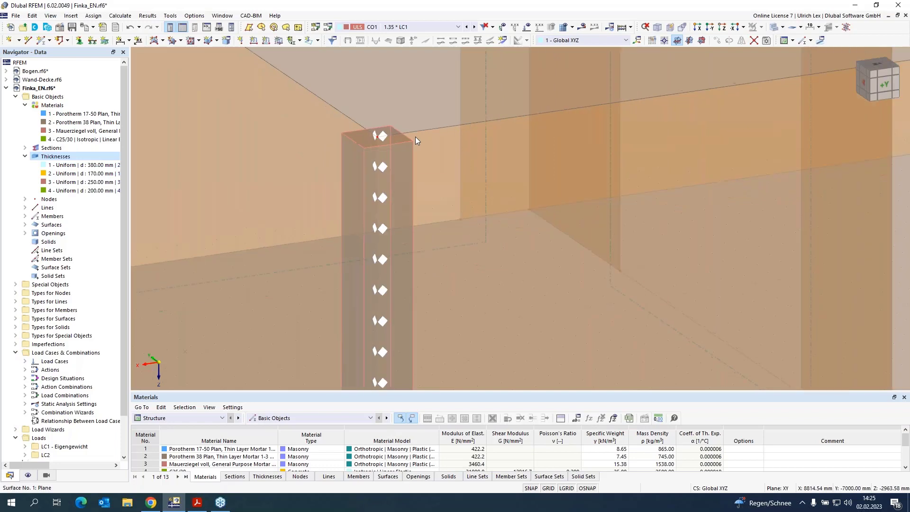
scroll(230, 283, "down", 1)
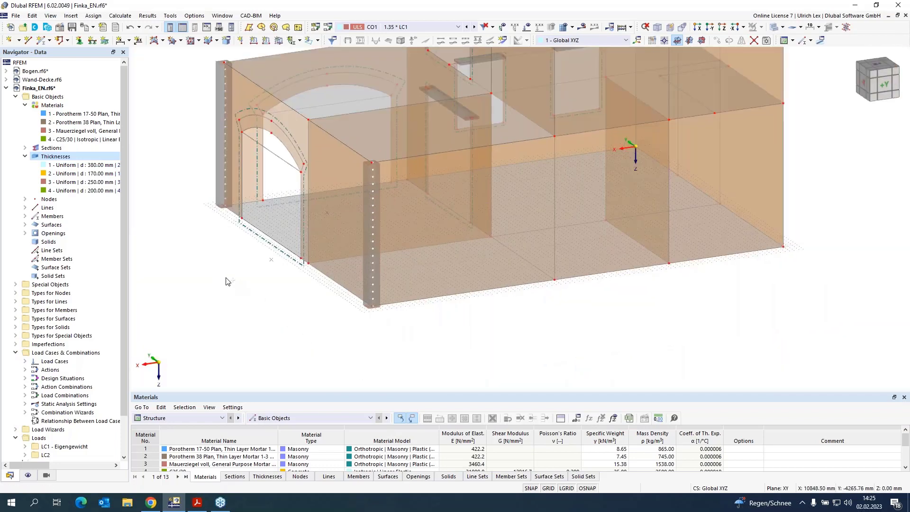
middle_click_drag(227, 276, 444, 270, "ctrl")
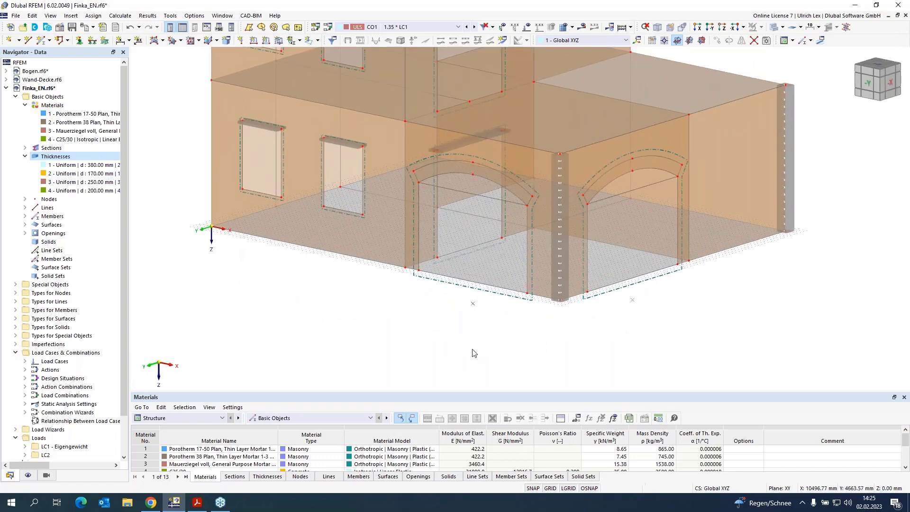
Activate hinges for the ground-floor interior wall, surface 11, and open its first line hinge entry for assignment
scroll(459, 338, "down", 1)
scroll(458, 339, "down", 1)
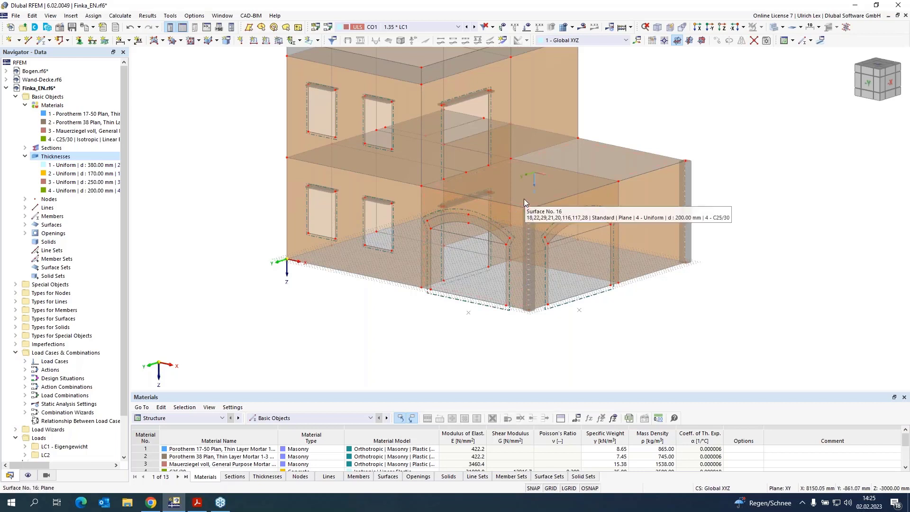
double_click(453, 242)
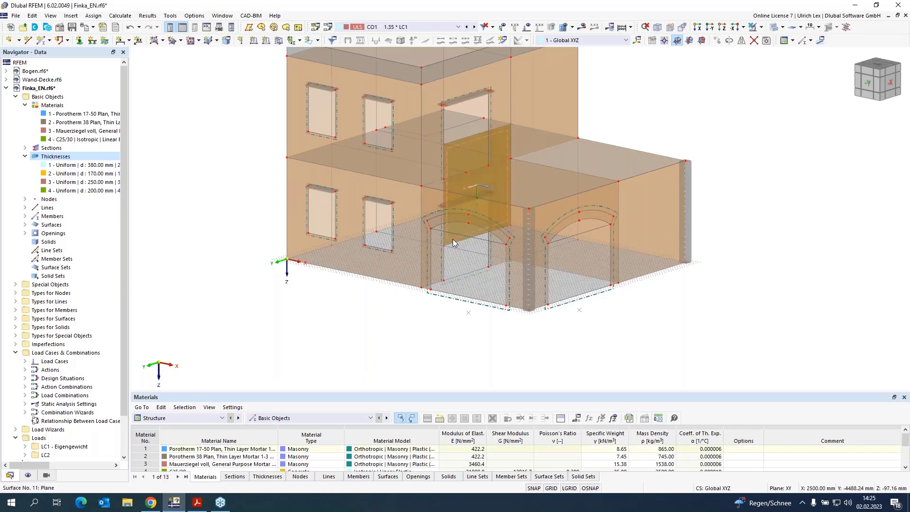
left_click(185, 204)
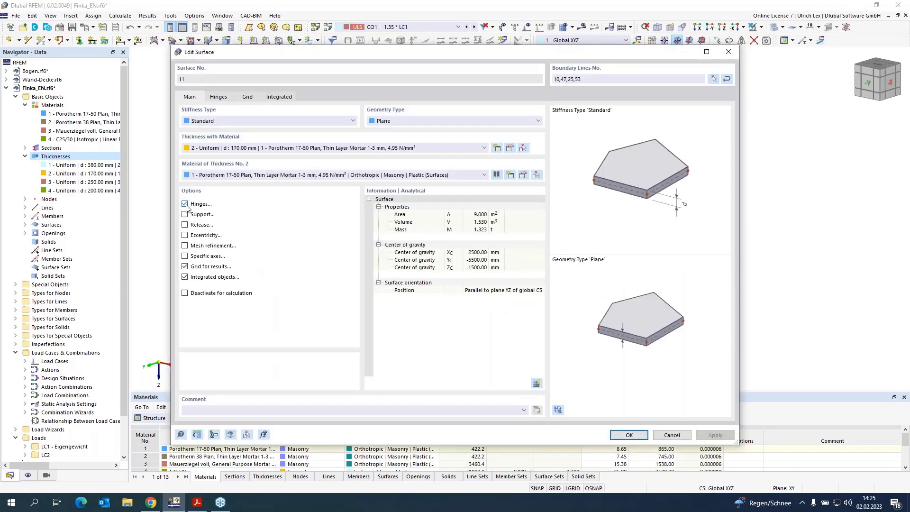
left_click(219, 97)
left_click(305, 141)
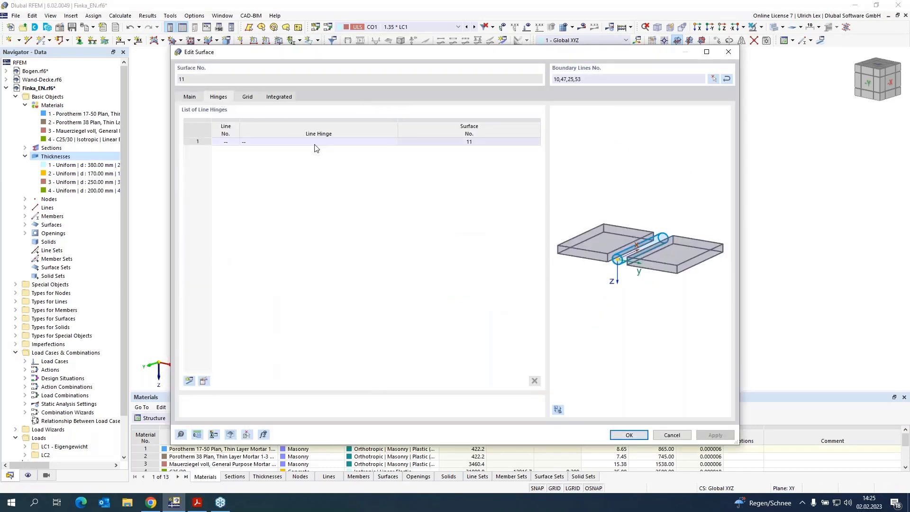
Assign the existing line hinge 1 to boundary line 47 of surface 11, picking the line in wireframe display
left_click(393, 142)
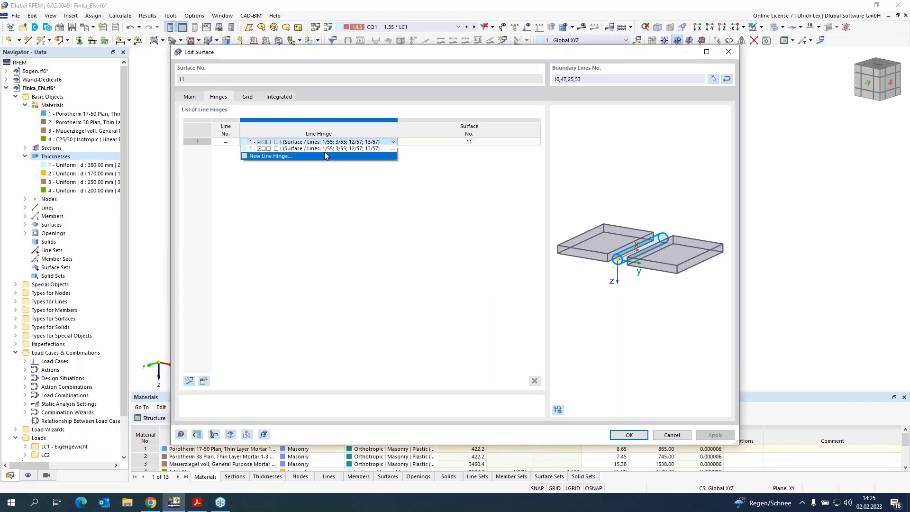
left_click(325, 149)
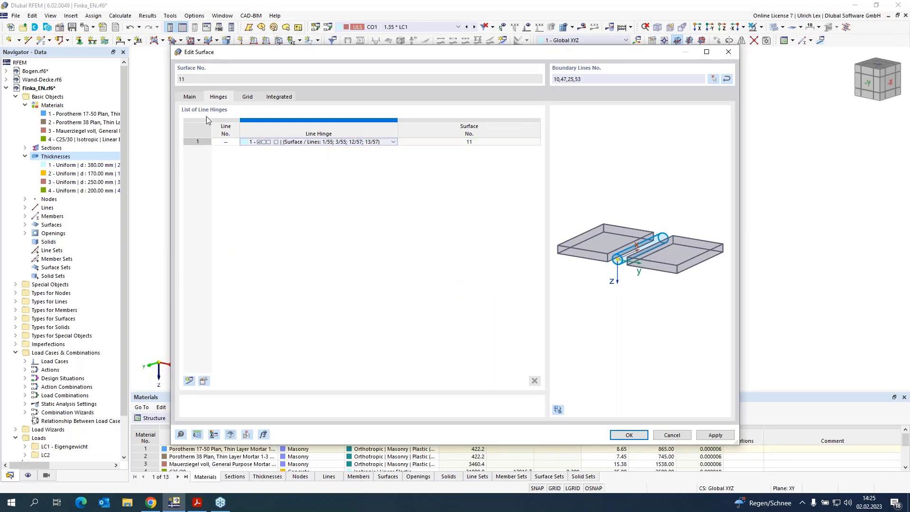
left_click(225, 142)
left_click(236, 142)
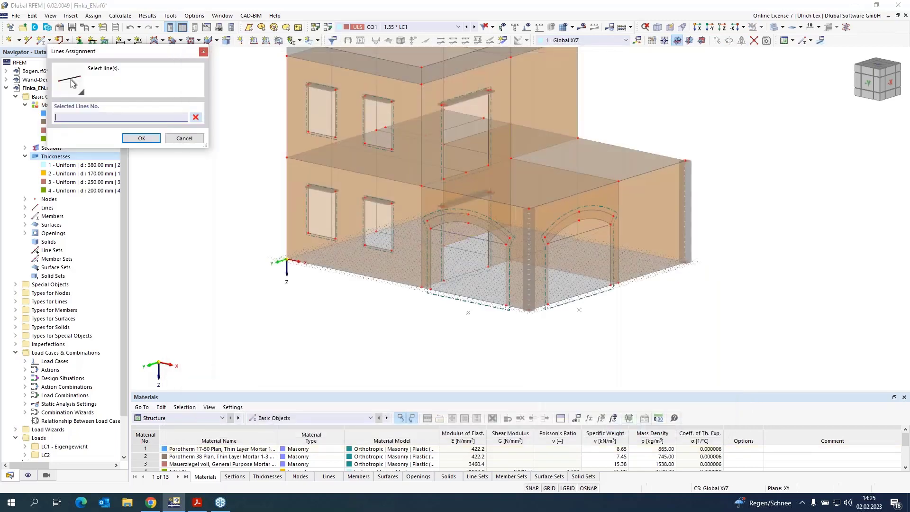
scroll(474, 204, "up", 4)
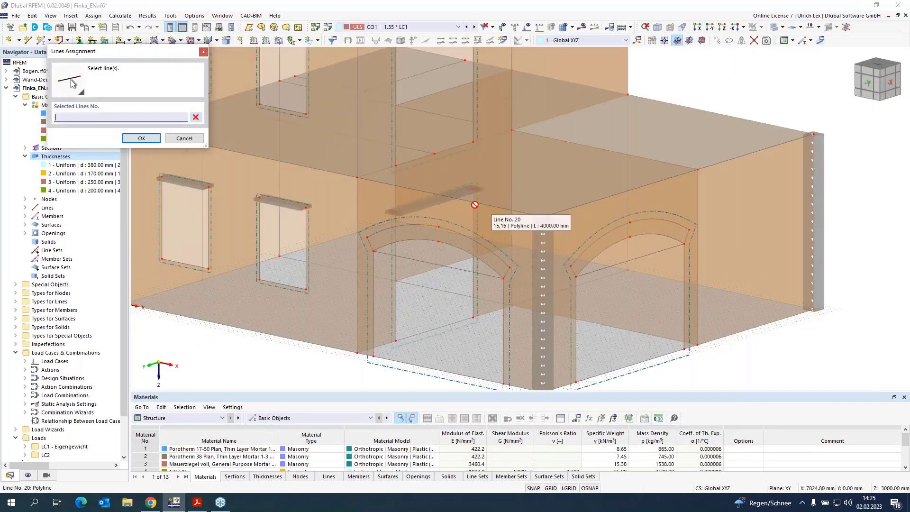
scroll(475, 205, "down", 3)
scroll(490, 161, "up", 5)
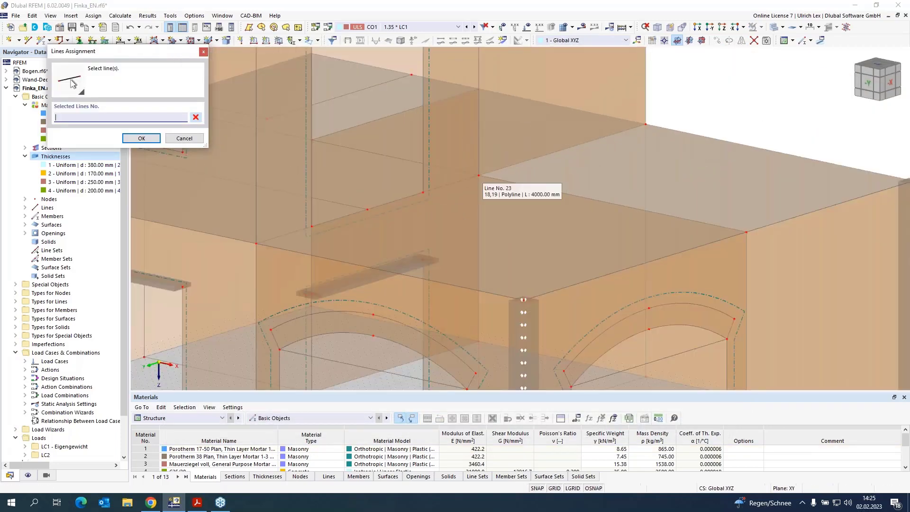
scroll(450, 215, "down", 3)
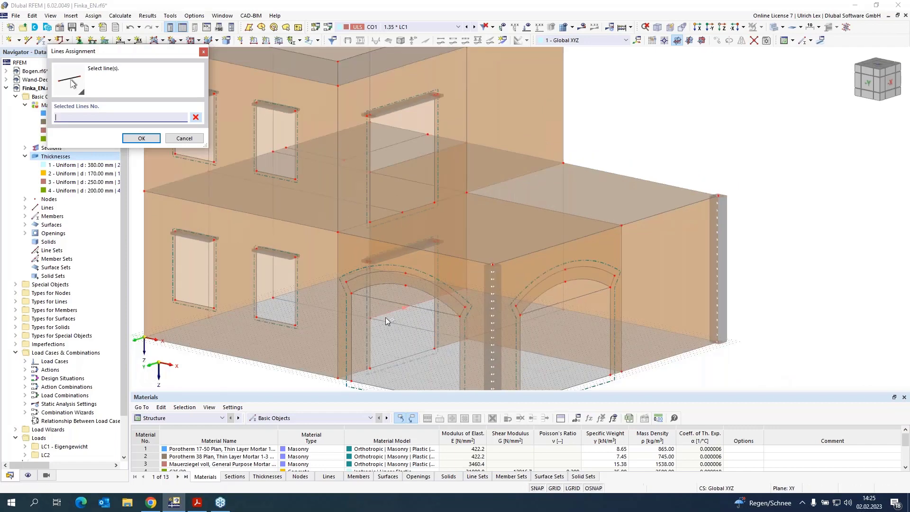
left_click(774, 27)
scroll(376, 142, "up", 5)
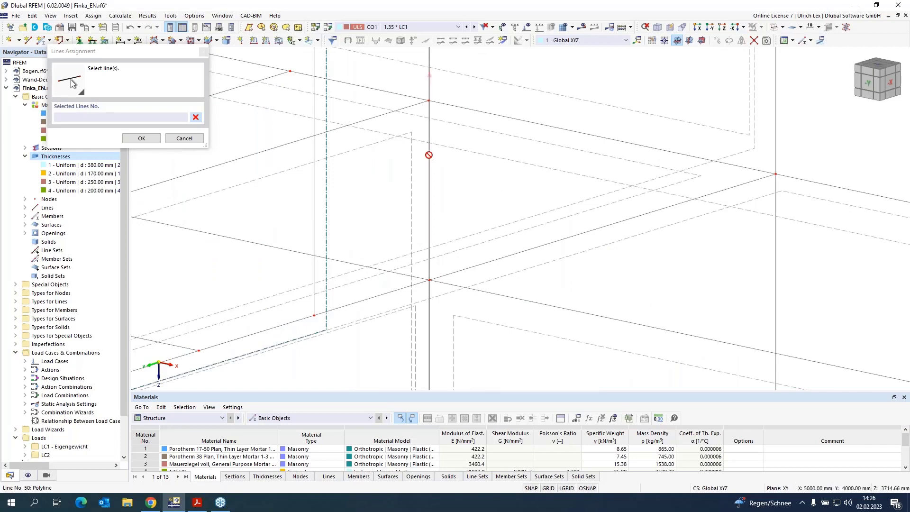
scroll(427, 156, "up", 4)
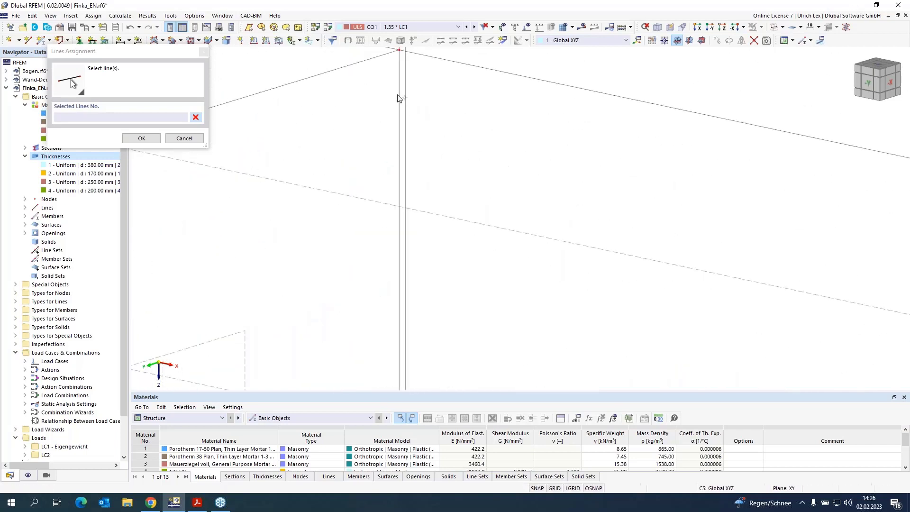
left_click(399, 98)
left_click(141, 138)
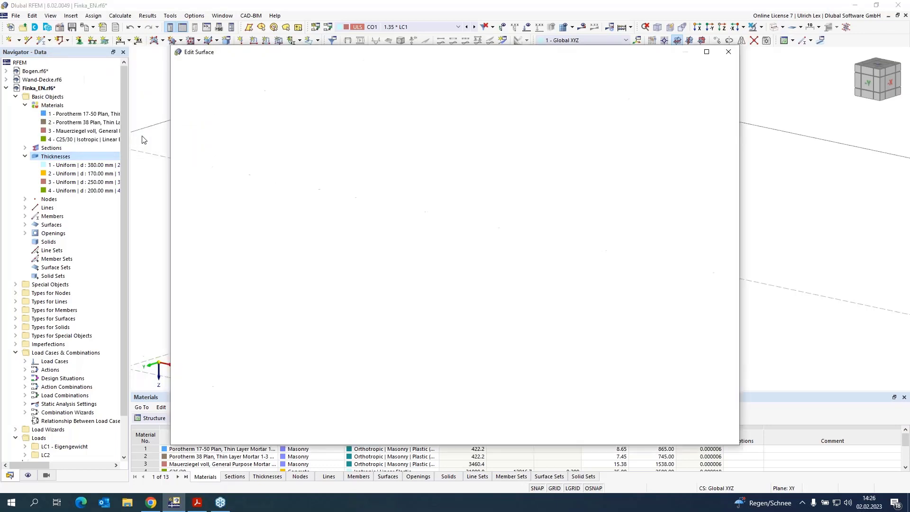
left_click(630, 437)
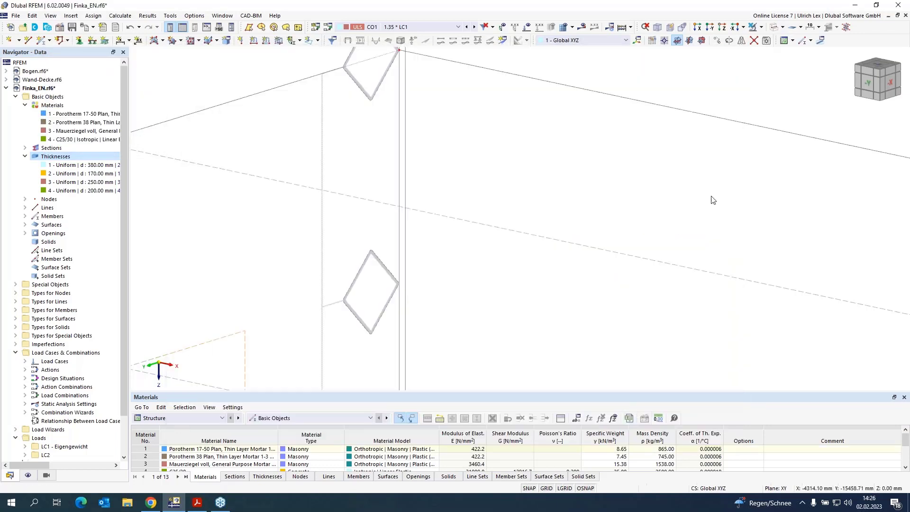
Switch the model display back to transparent rendering and bring the whole building into view
left_click(774, 28)
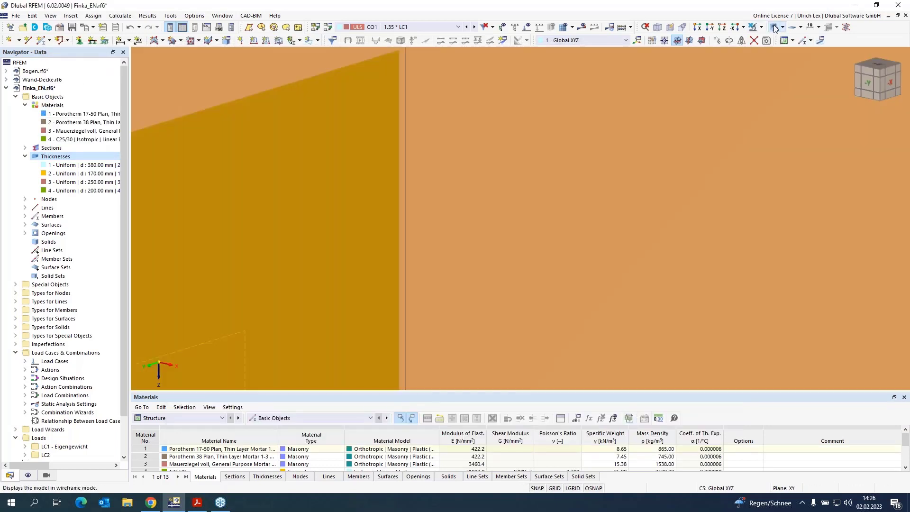
left_click(775, 27)
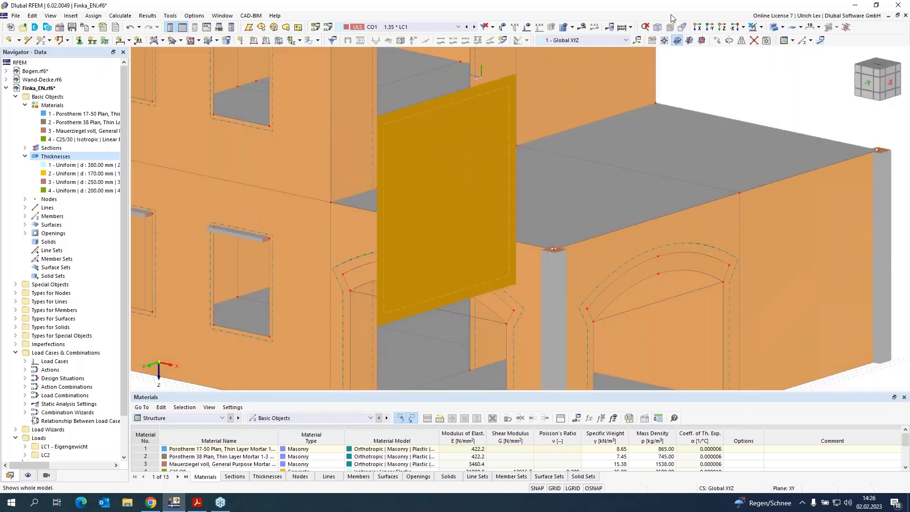
left_click(775, 27)
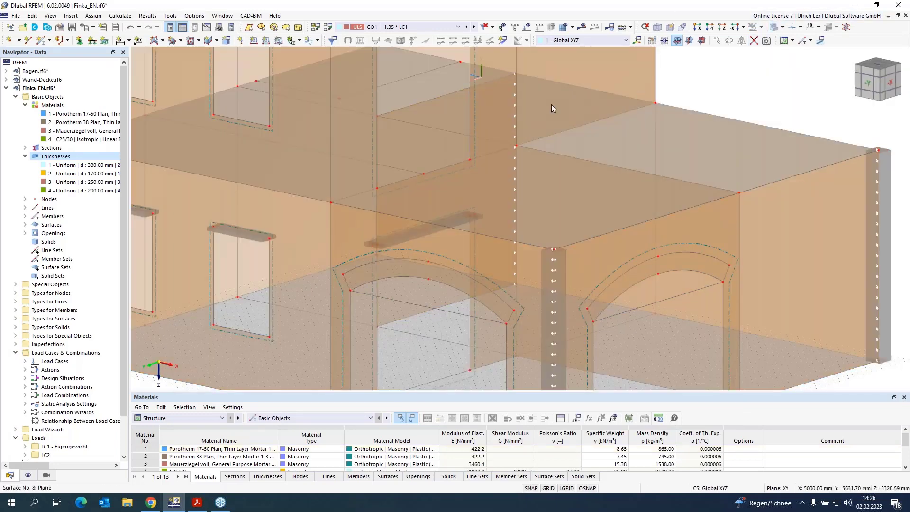
scroll(551, 104, "down", 2)
scroll(486, 124, "down", 1)
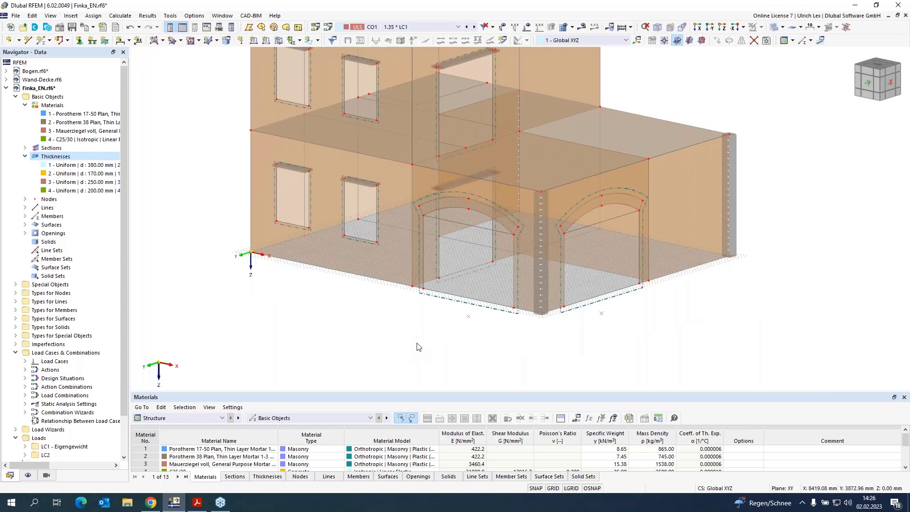
mouse_move(413, 351)
middle_mouse_down("ctrl")
mouse_move(432, 341)
mouse_move(404, 341)
middle_mouse_up("ctrl")
scroll(402, 388, "down", 2)
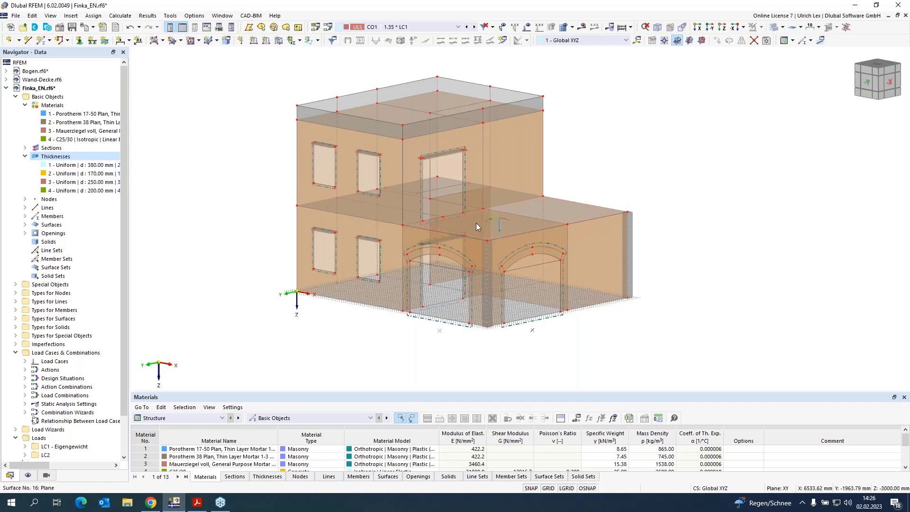
Edit the roof slab, surface 14, and enable its hinges option
mouse_move(479, 228)
mouse_move(399, 112)
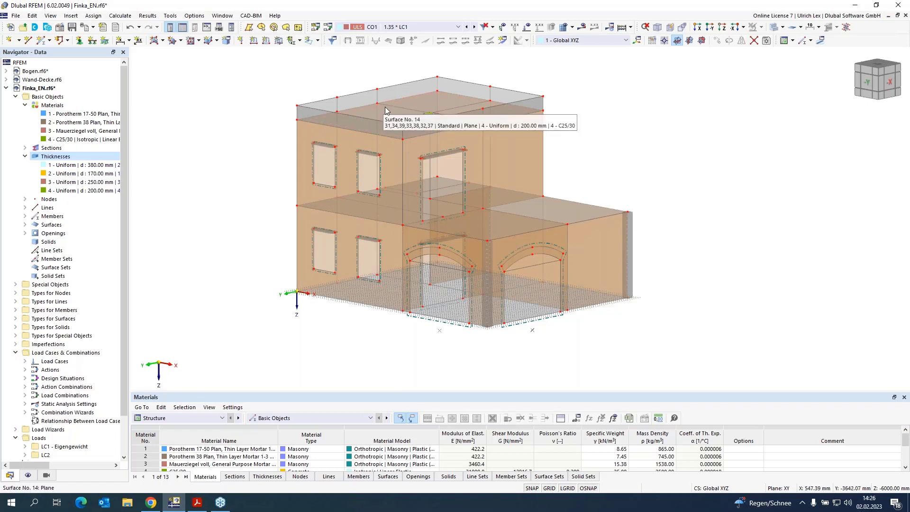
scroll(380, 110, "up", 3)
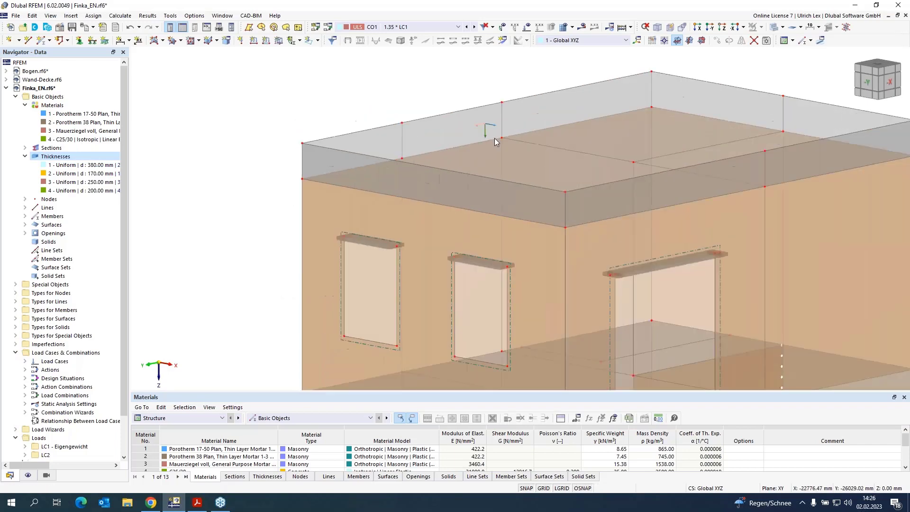
double_click(553, 169)
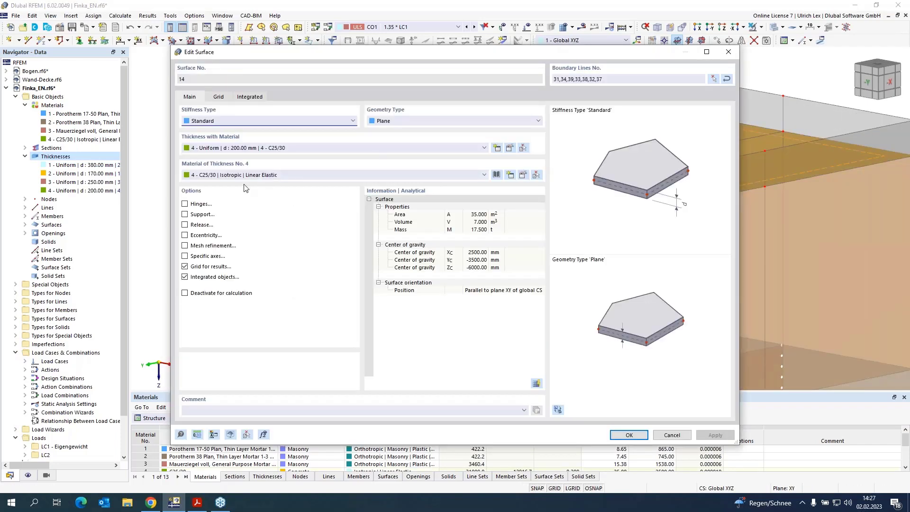
left_click(185, 205)
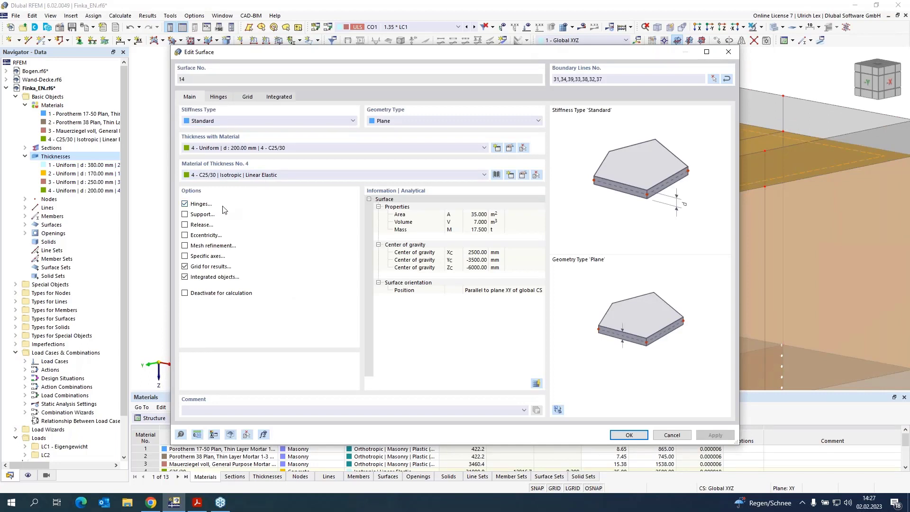
left_click(219, 97)
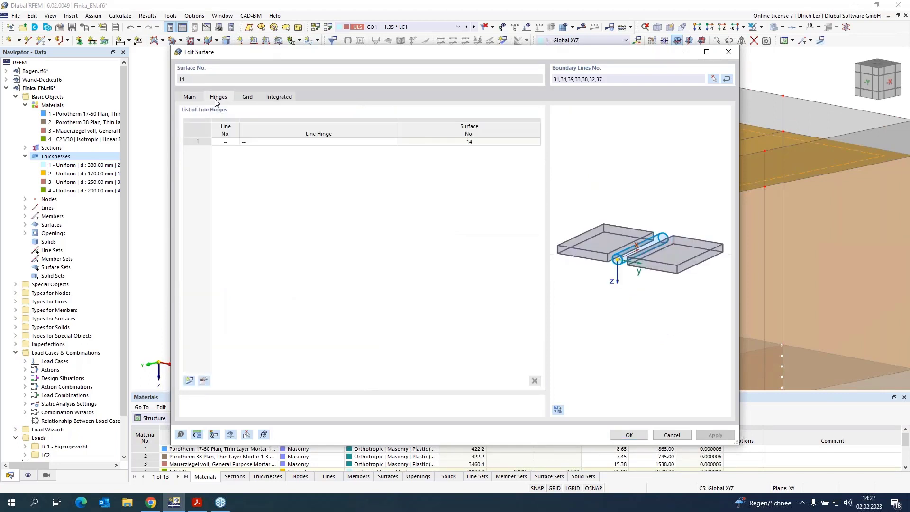
Create a new line hinge for the roof slab with the slab-wall connection option and an offset of 100 mm
left_click(357, 143)
left_click(393, 142)
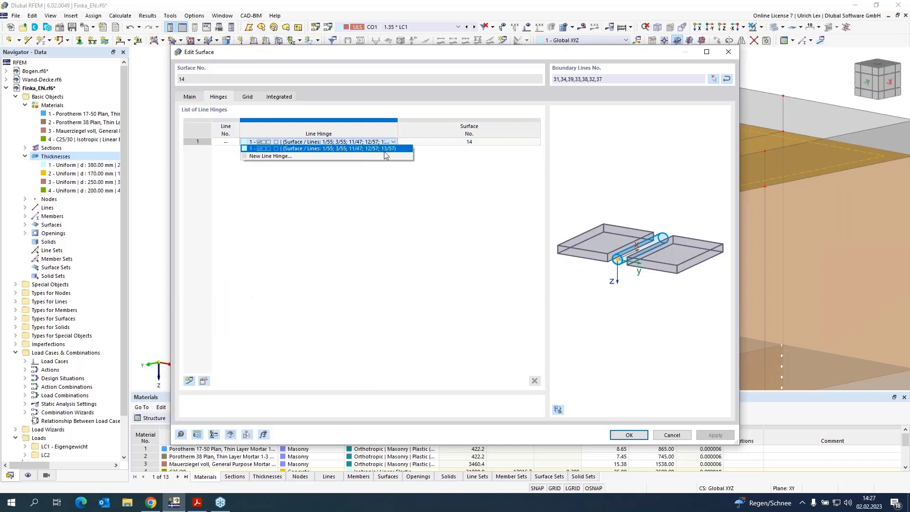
left_click(281, 156)
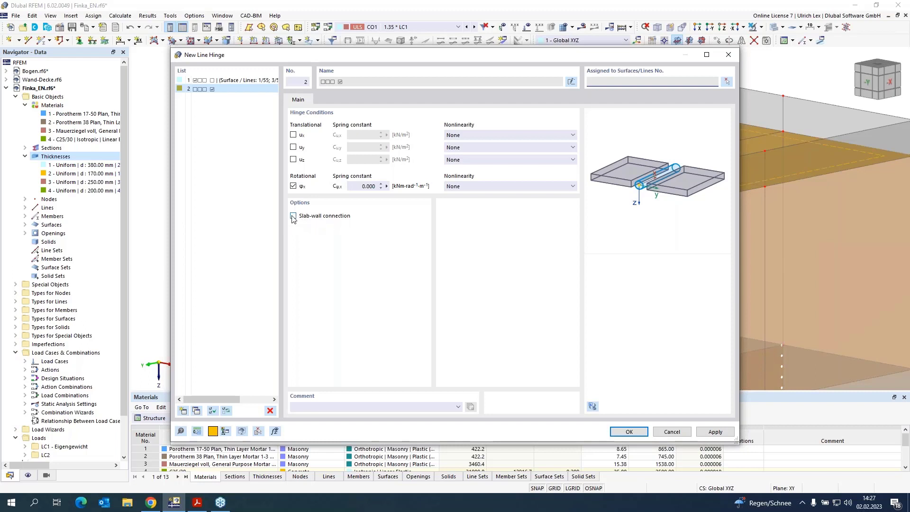
left_click(293, 217)
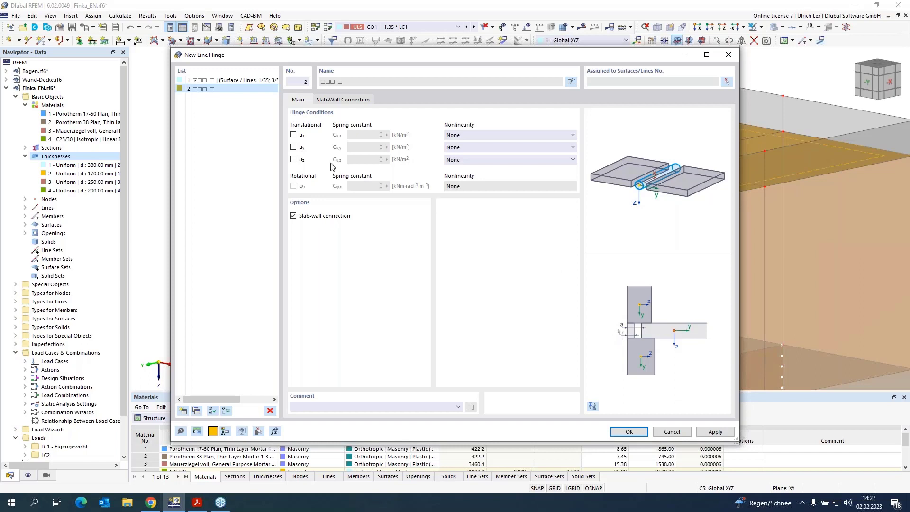
left_click(349, 101)
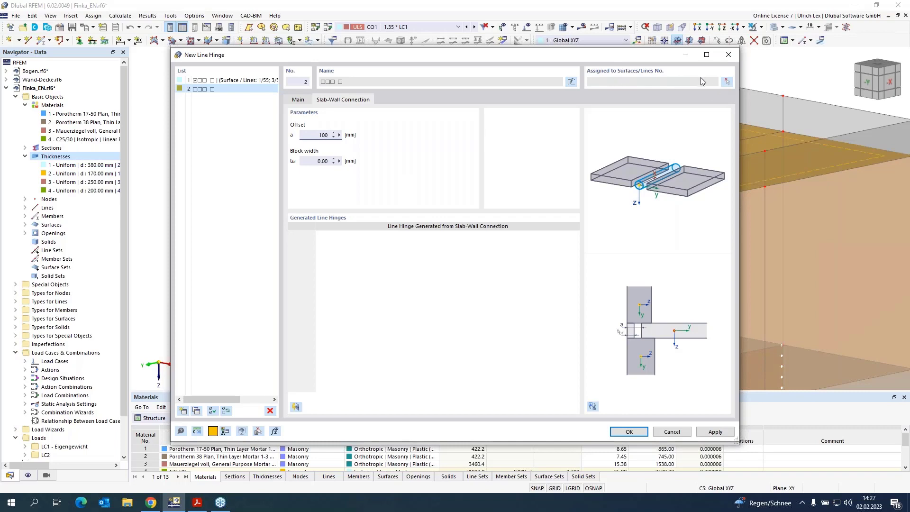
Assign the slab-wall hinge to roof slab surface 14 along its boundary lines 31-34 and 37-39
left_click(727, 83)
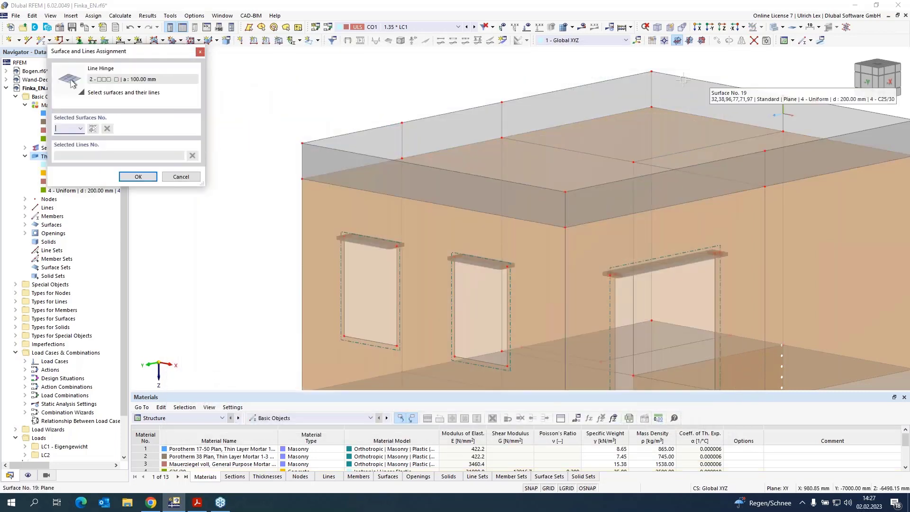
left_click(627, 136)
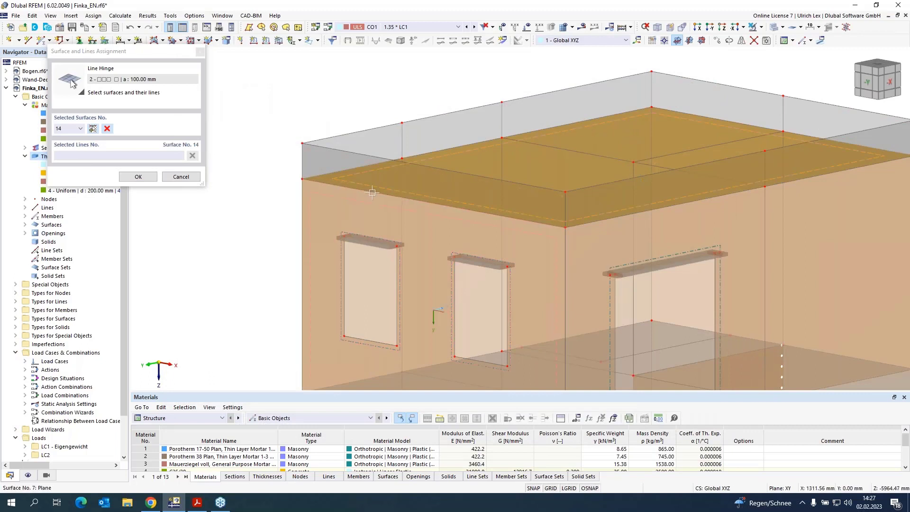
left_click(372, 166)
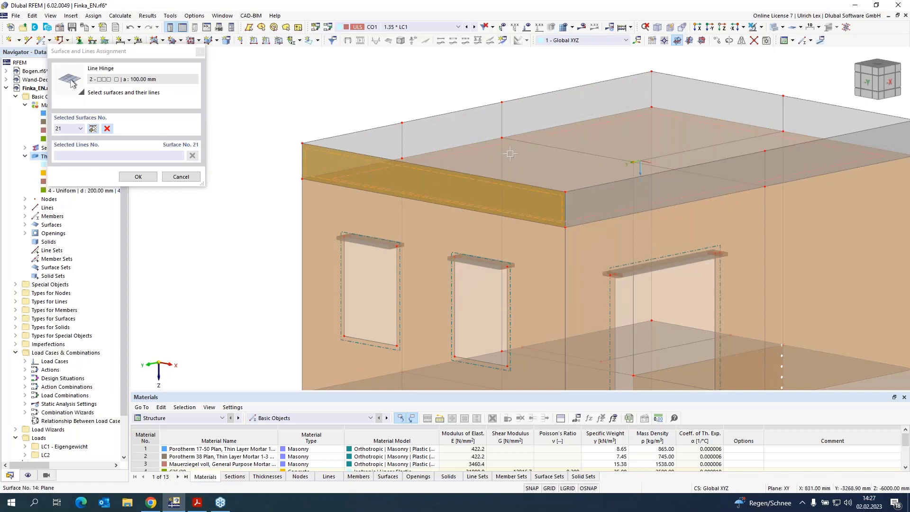
left_click(372, 165)
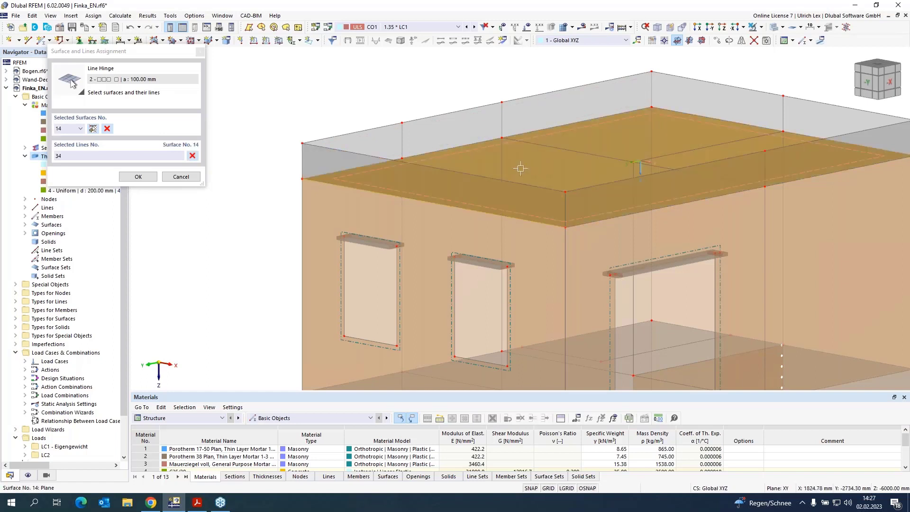
left_click(373, 165)
left_click(526, 134)
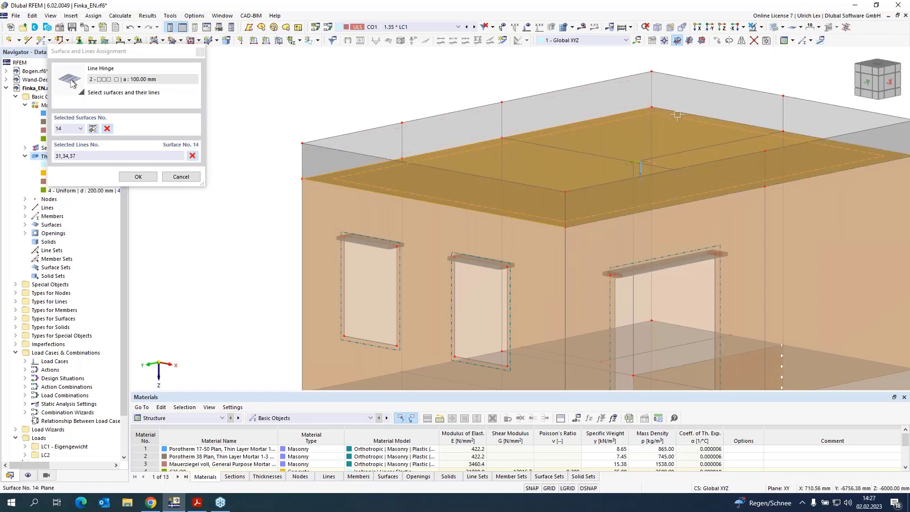
left_click(711, 118)
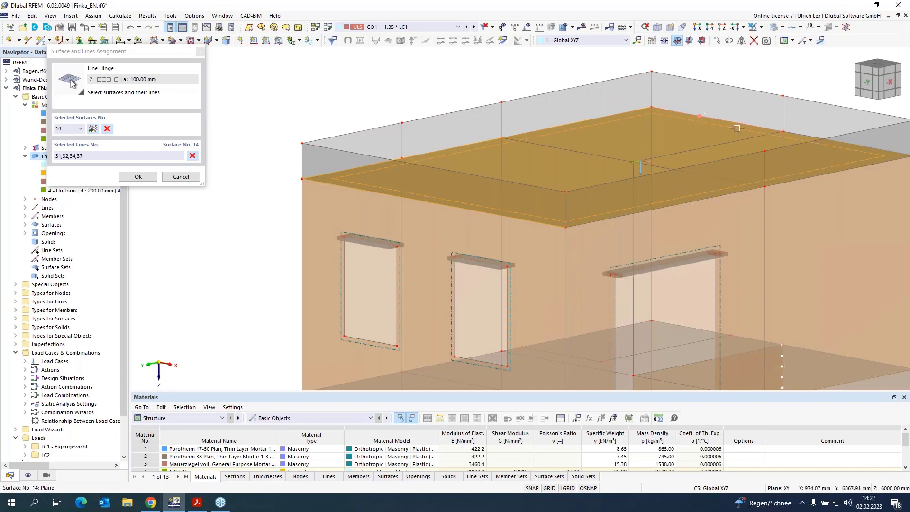
left_click(804, 137)
left_click(843, 169)
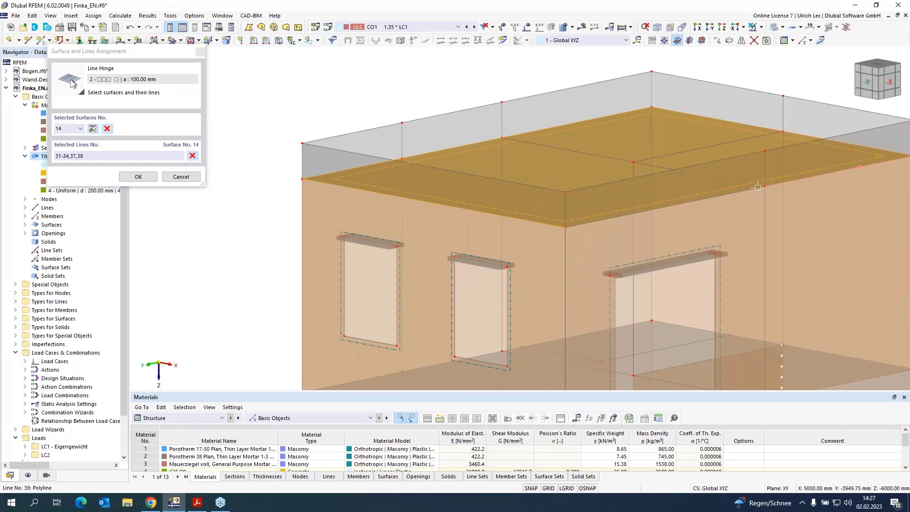
left_click(738, 190)
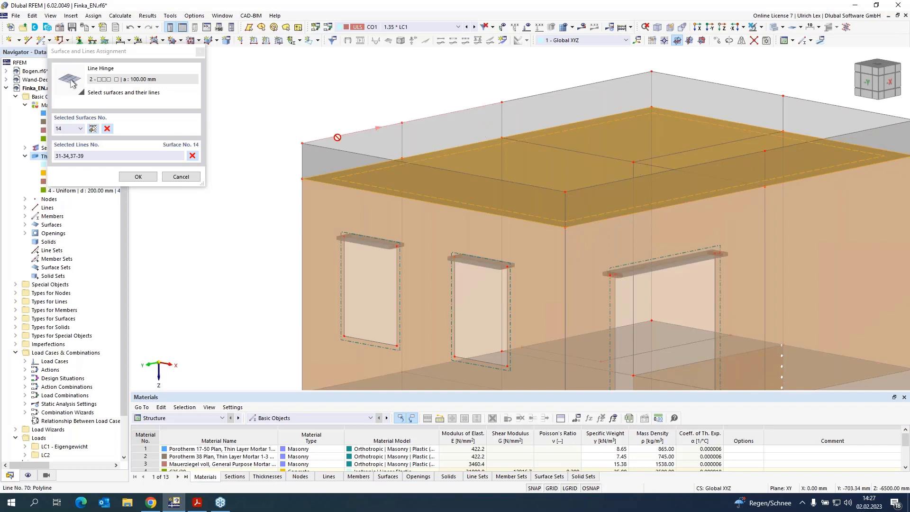
Select intermediate floor slab surface 15 for the slab-wall line hinge and assign its boundary lines 16 and 19
scroll(327, 123, "down", 3)
scroll(534, 310, "up", 2)
scroll(534, 307, "up", 2)
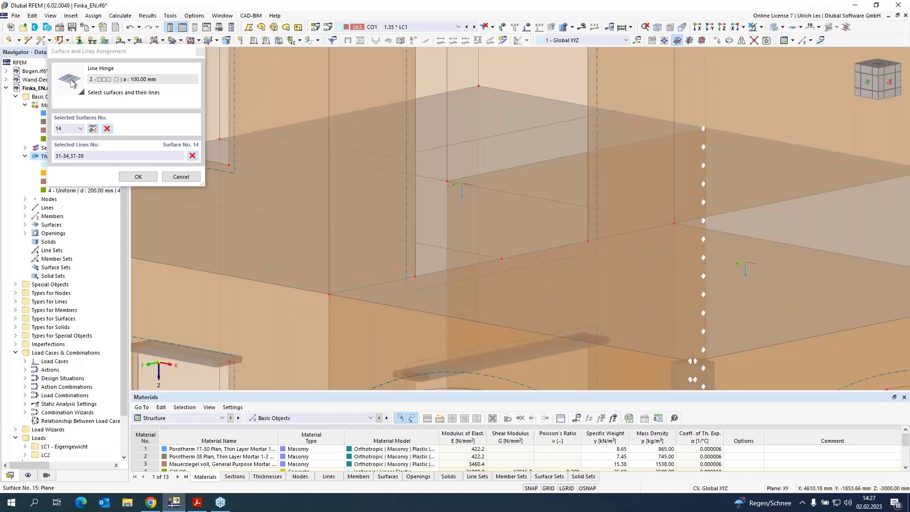
left_click(436, 234)
scroll(650, 232, "down", 3)
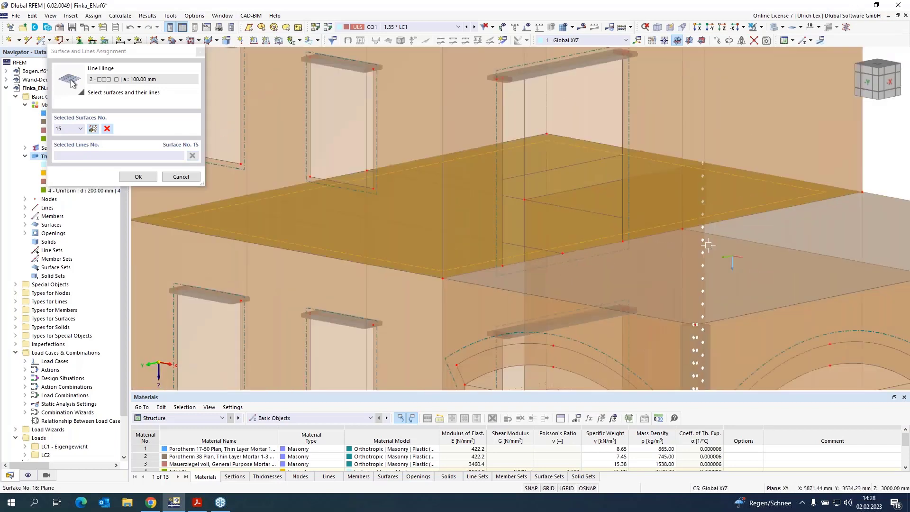
scroll(488, 260, "up", 3)
left_click(494, 263)
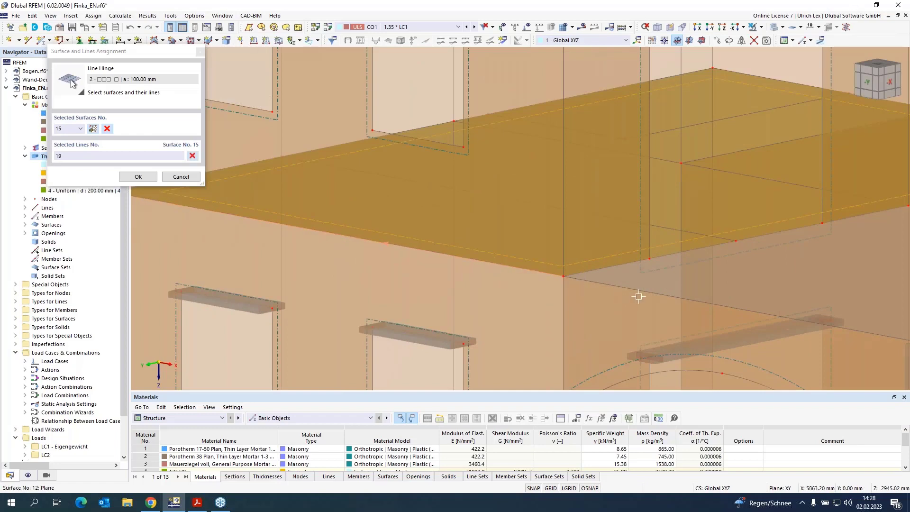
scroll(621, 293, "down", 2)
left_click(364, 209)
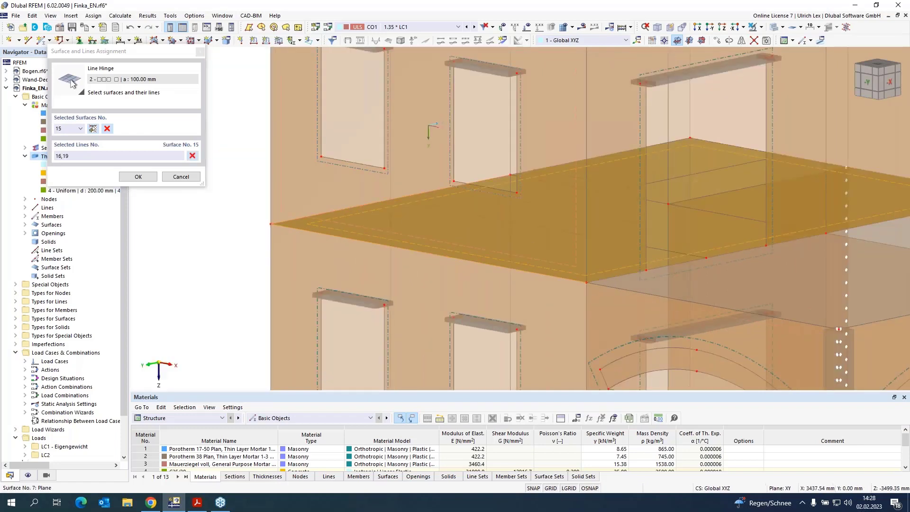
Add the remaining wall-supported boundary lines 26, 27 and 139 of surface 15 to the hinge assignment
scroll(526, 180, "up", 3)
left_click(523, 194)
scroll(523, 193, "down", 2)
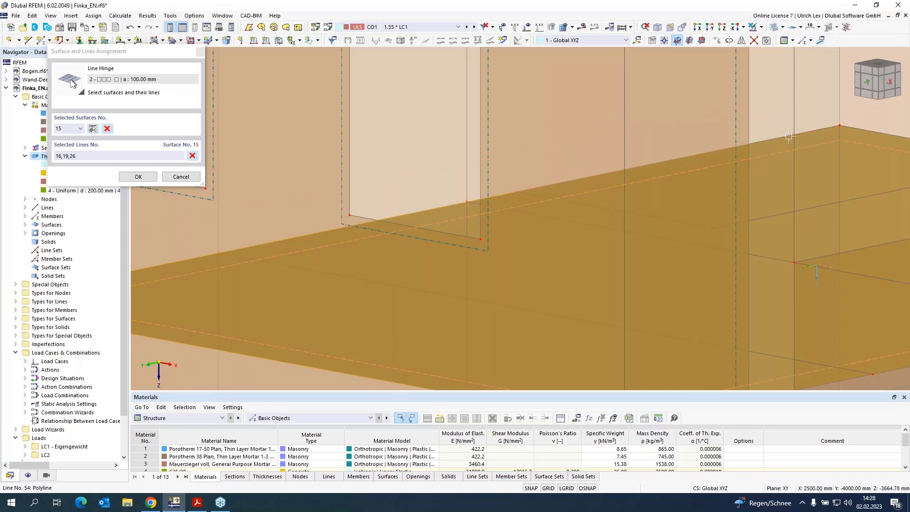
scroll(787, 138, "down", 3)
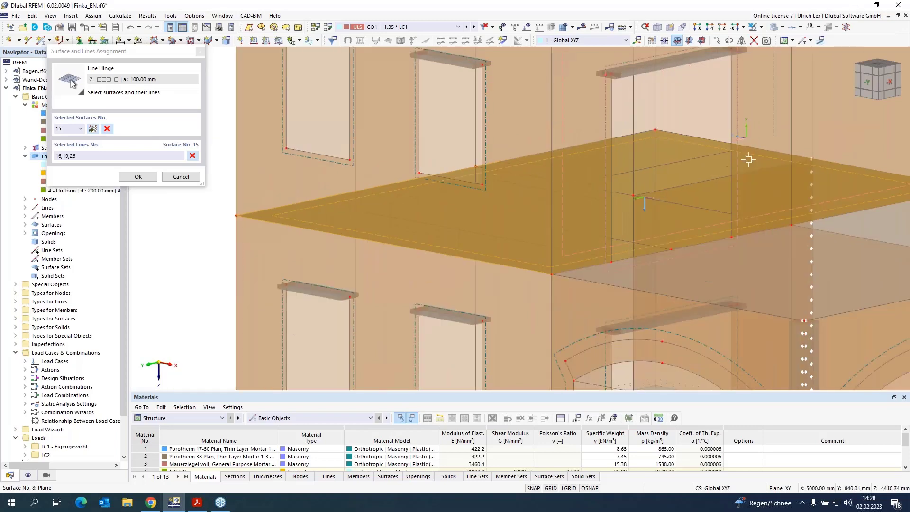
scroll(748, 159, "up", 2)
left_click(847, 166)
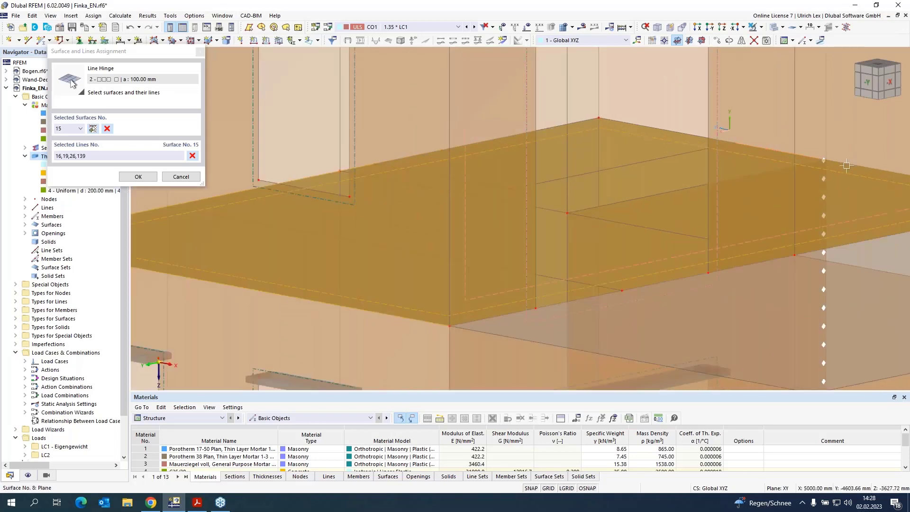
left_click(847, 165)
scroll(578, 156, "down", 3)
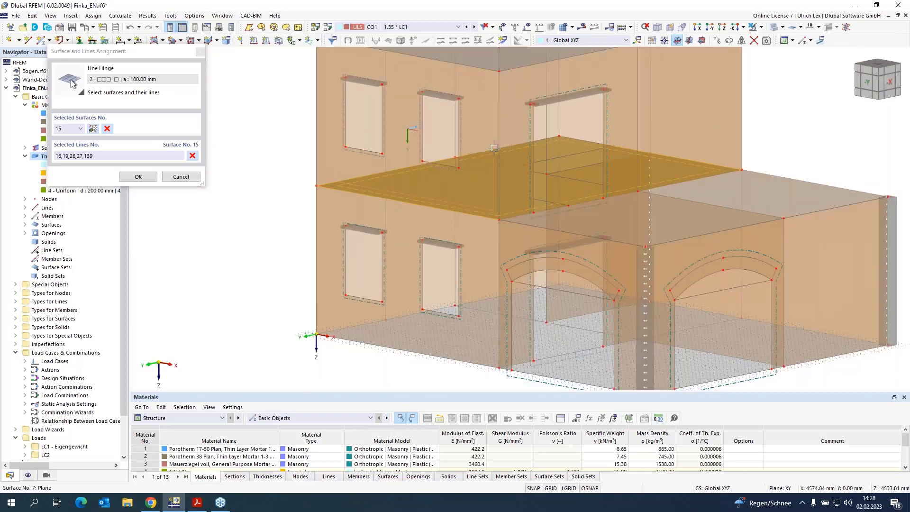
Assign the slab-wall hinge to the lower roof slab, surface 16, along lines 20-22 and 29, and accept the assignment
scroll(871, 183, "up", 2)
left_click(769, 199)
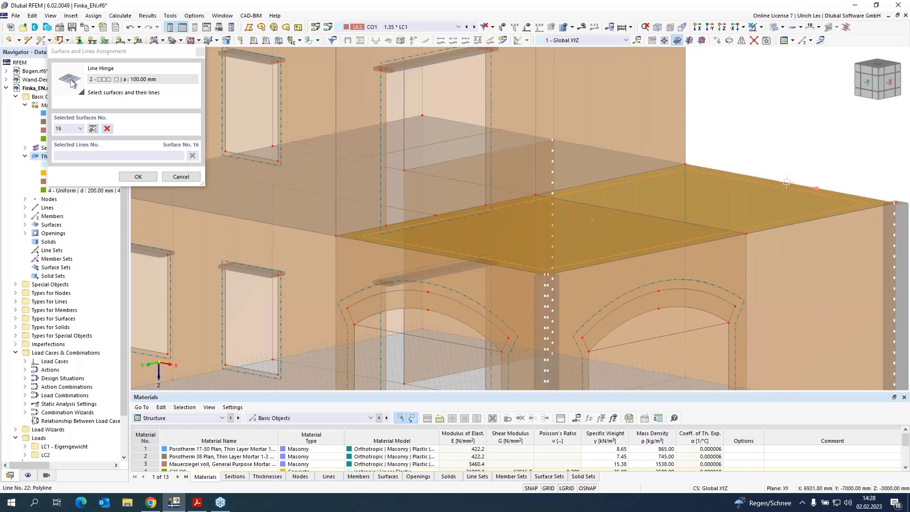
left_click(786, 182)
left_click(843, 213)
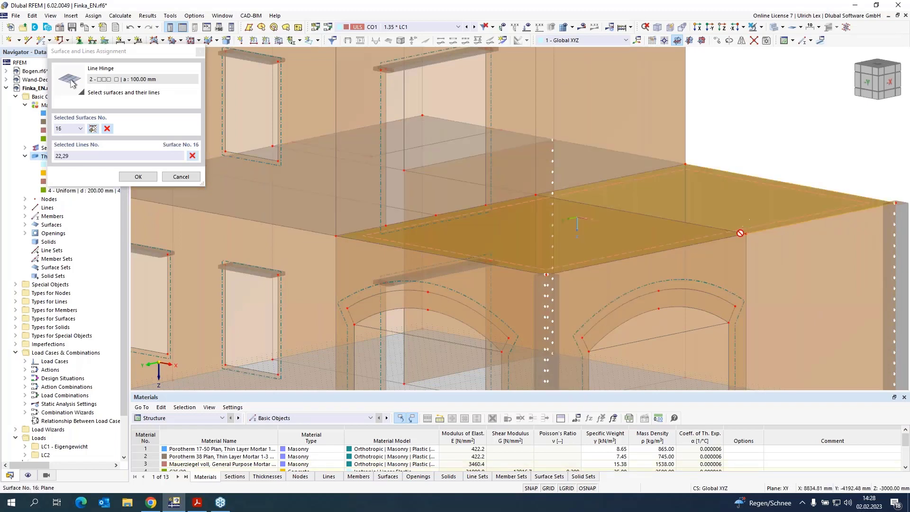
left_click(730, 236)
left_click(536, 272)
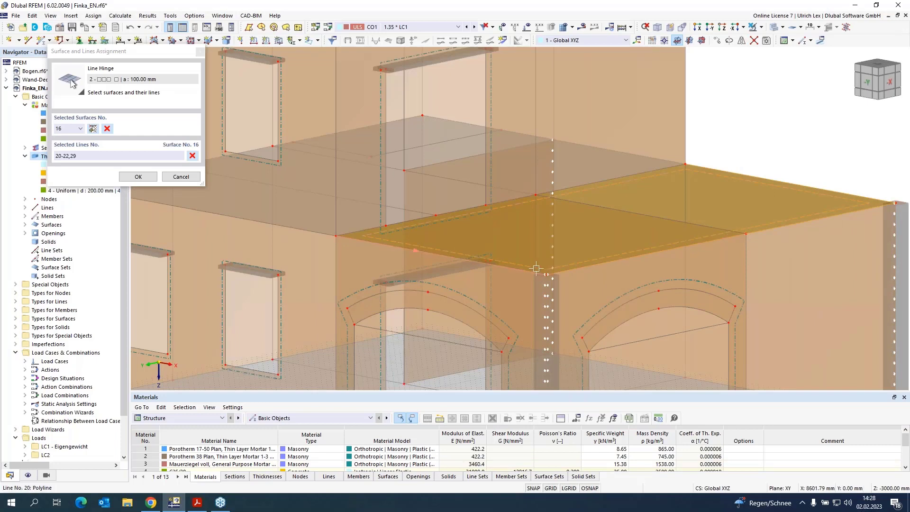
scroll(717, 169, "down", 4)
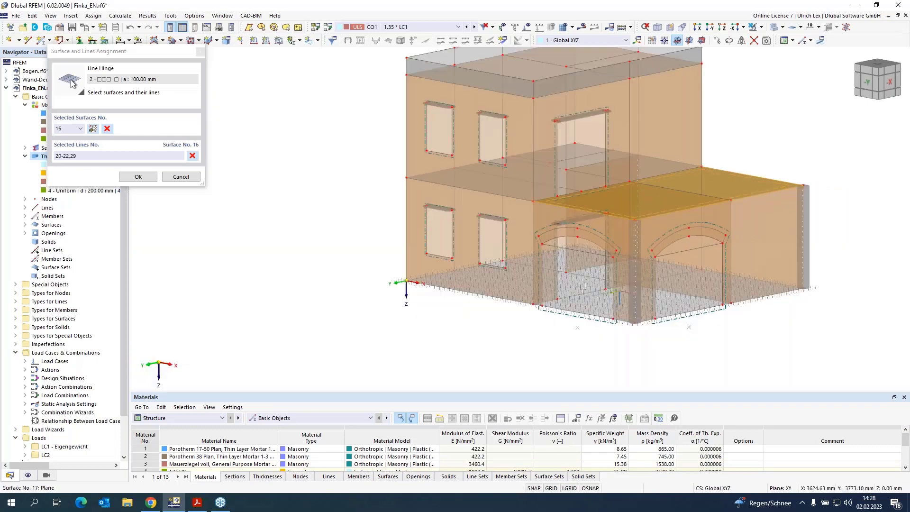
scroll(589, 342, "up", 2)
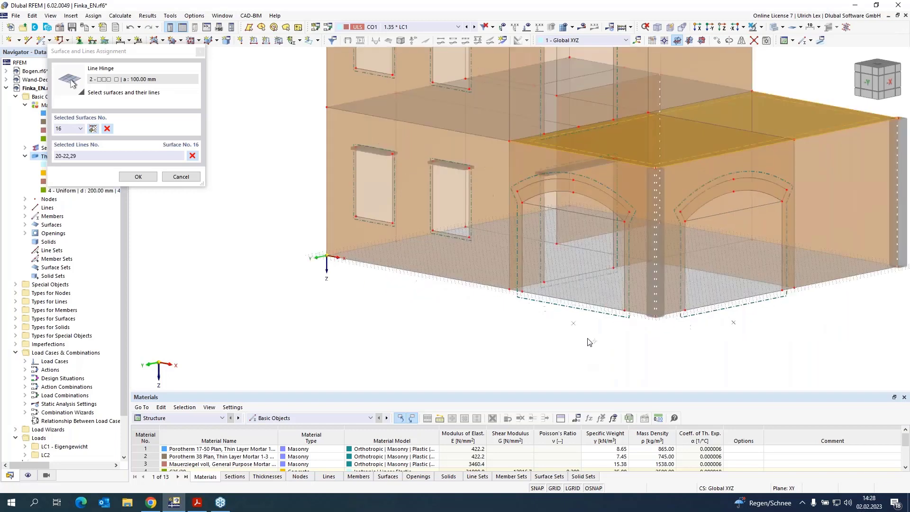
scroll(589, 341, "up", 1)
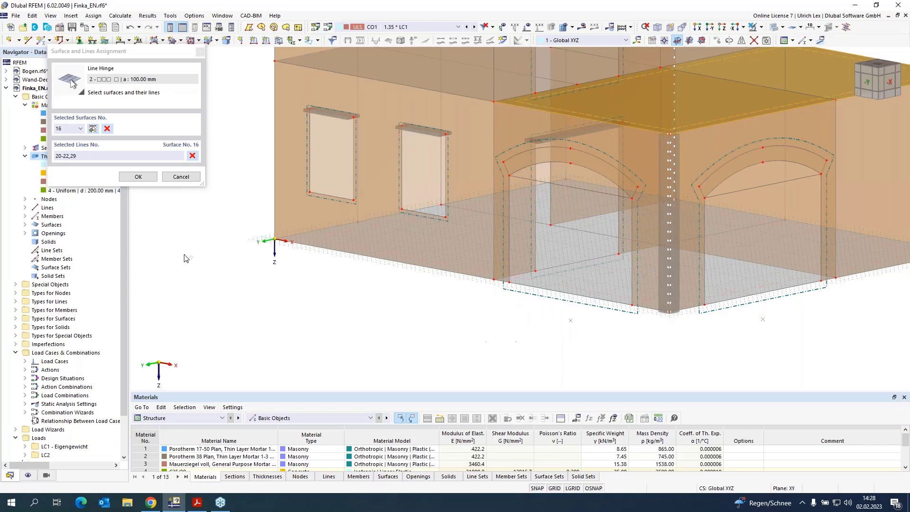
left_click(142, 181)
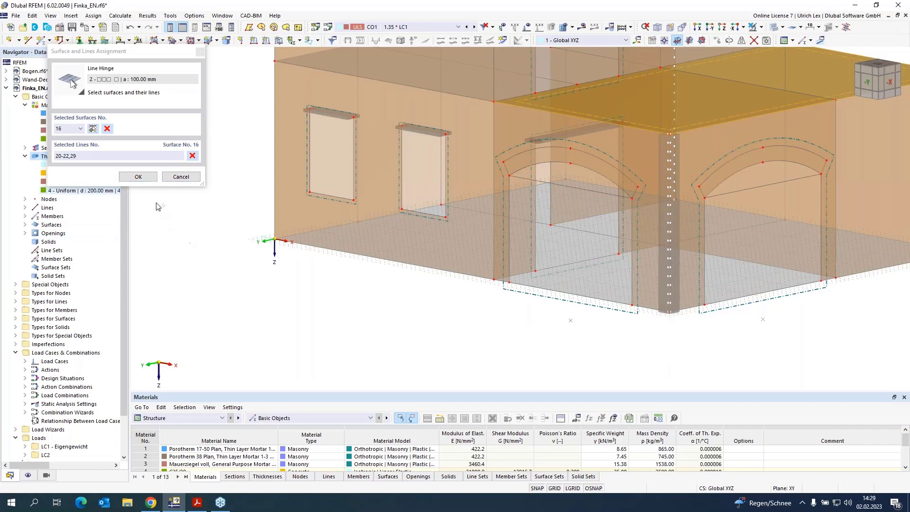
left_click(151, 178)
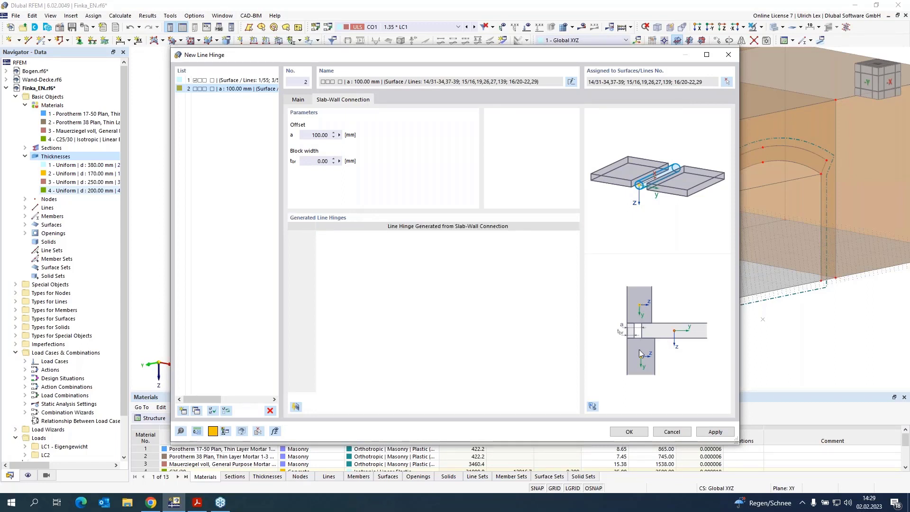
Generate the line hinges from the slab-wall connection and accept the new hinge and the surface edit
left_click(295, 407)
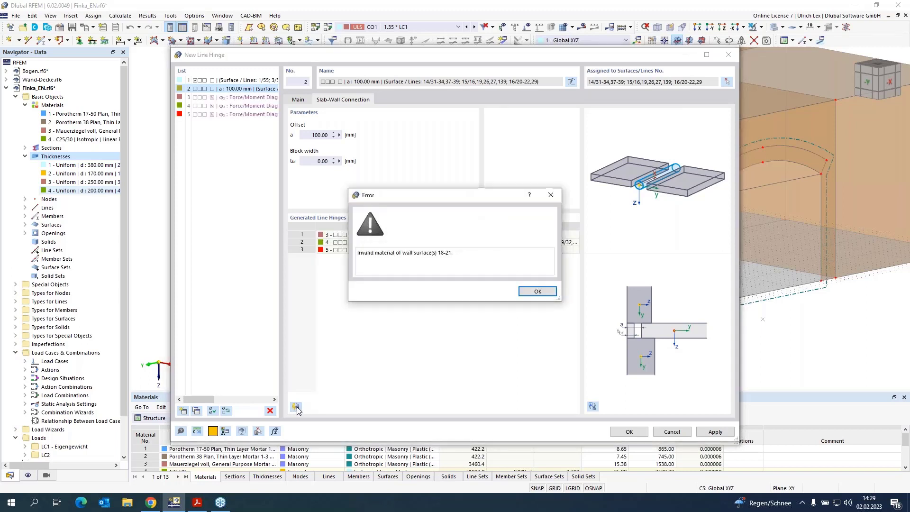
left_click_drag(439, 201, 477, 157)
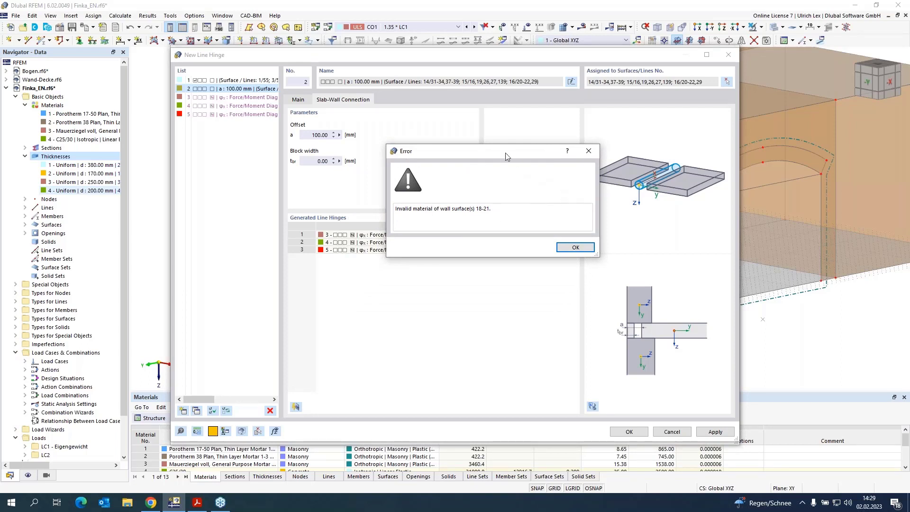
left_click(575, 247)
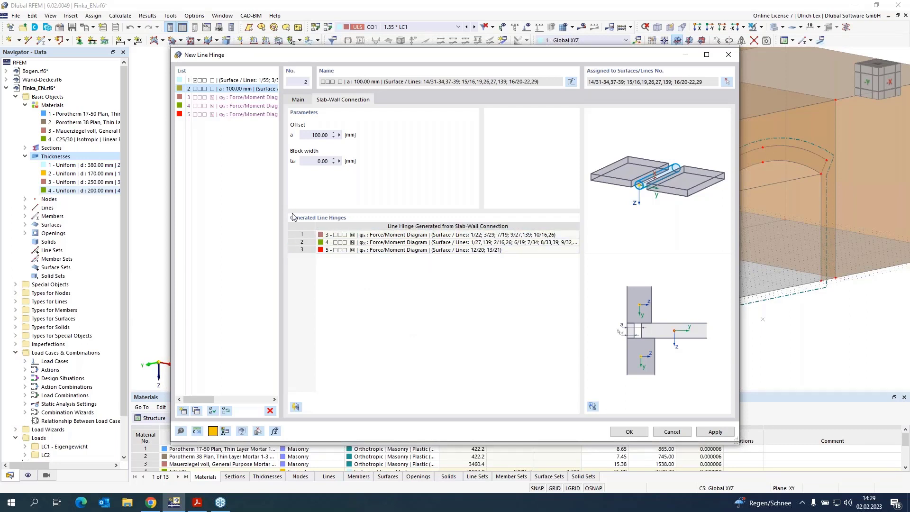
left_click(308, 235)
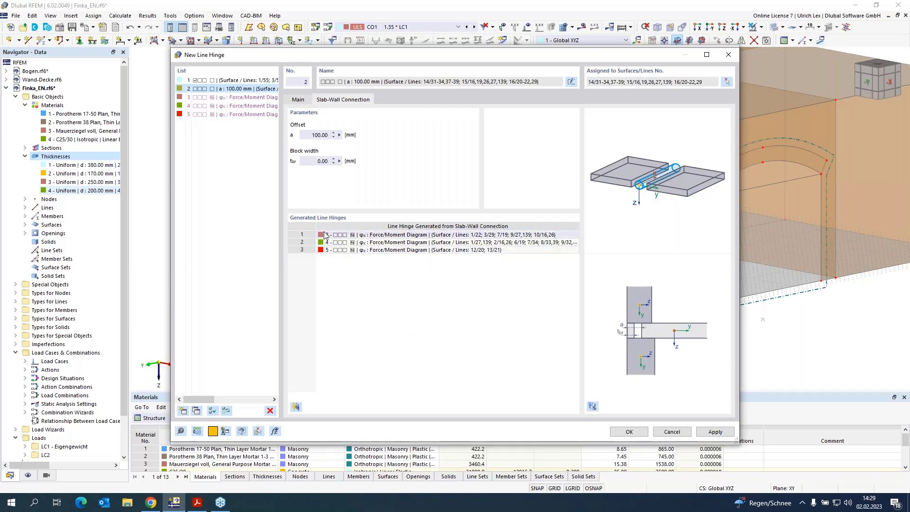
left_click(311, 250)
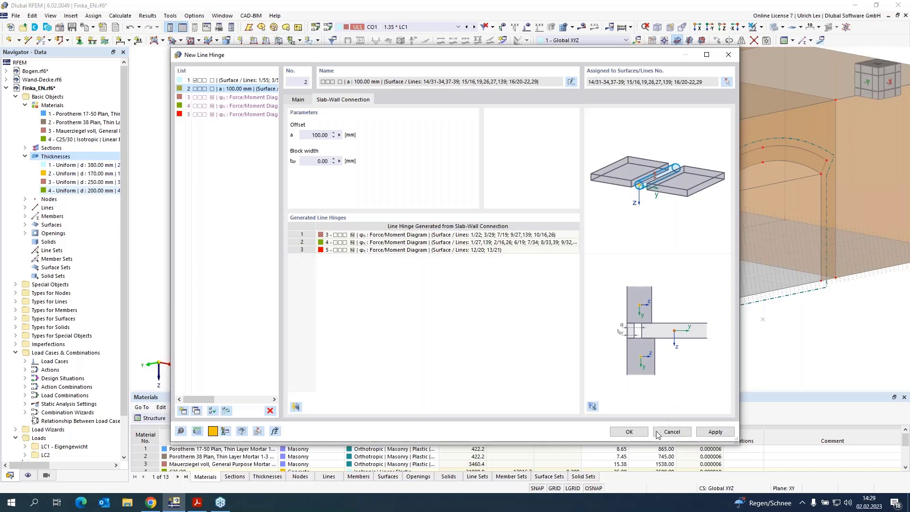
left_click(641, 435)
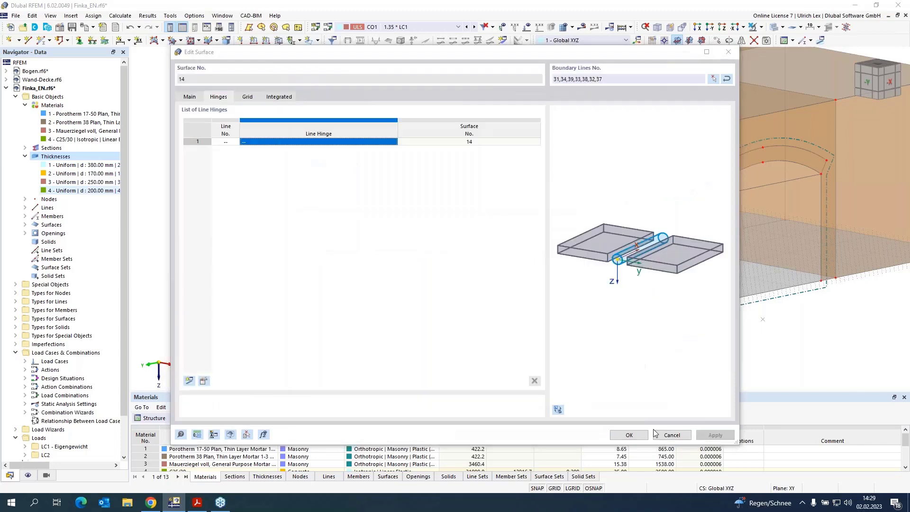
left_click(640, 434)
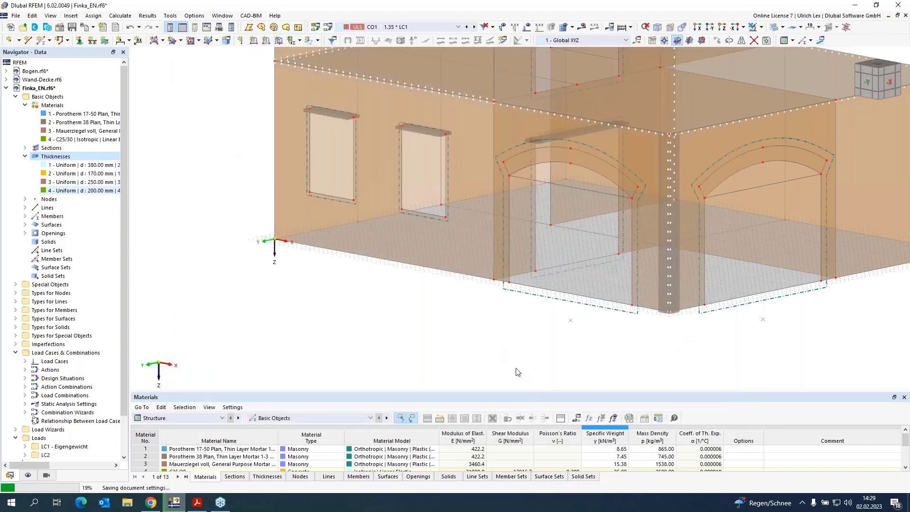
Inspect the hinge symbols along the floor slab edges, and switch to the Wand-Decke.rf6 model to examine the principal stresses at the wall-slab joint
scroll(532, 386, "down", 1)
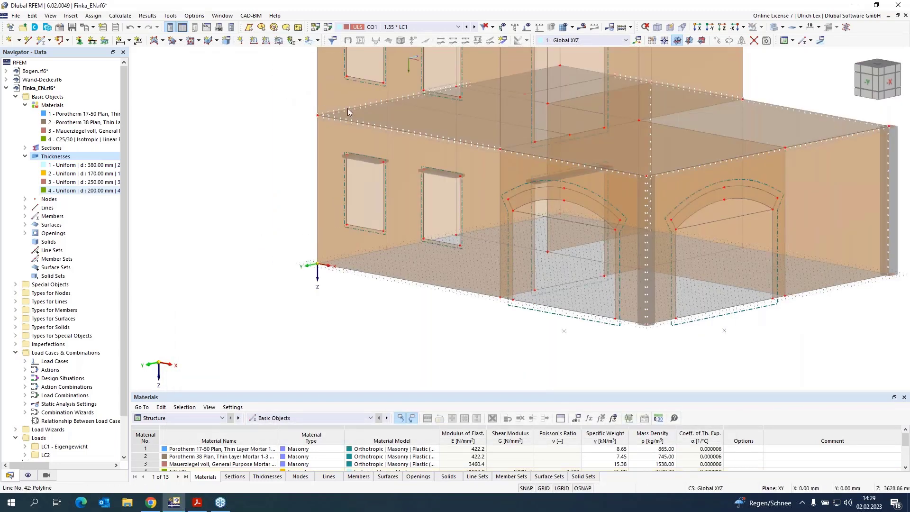
scroll(320, 138, "up", 5)
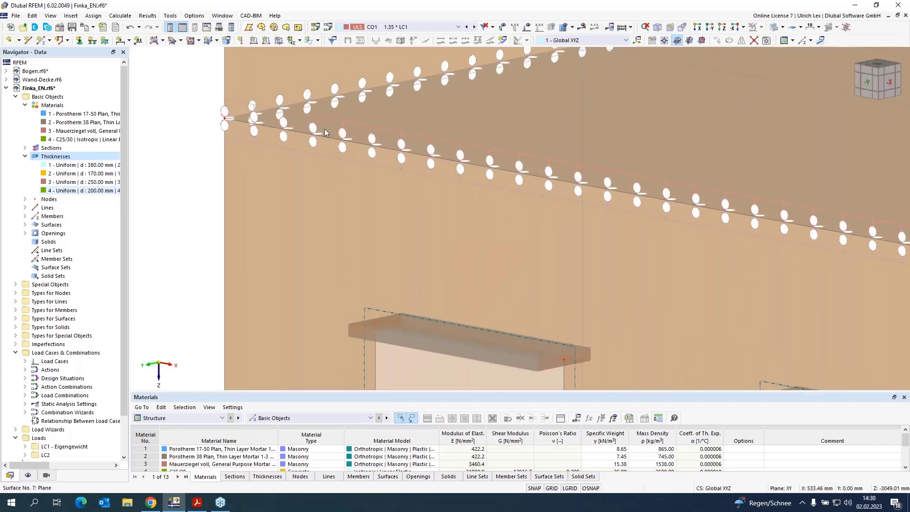
scroll(224, 138, "down", 3)
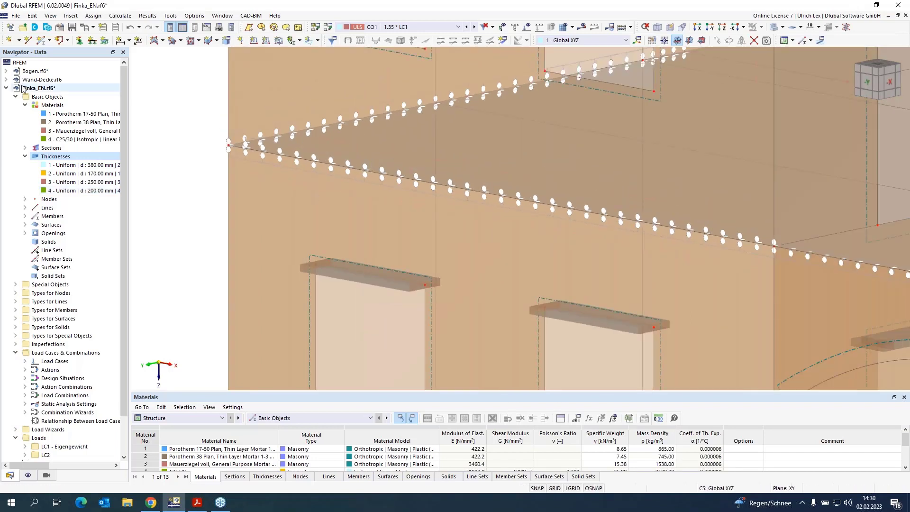
left_click(37, 80)
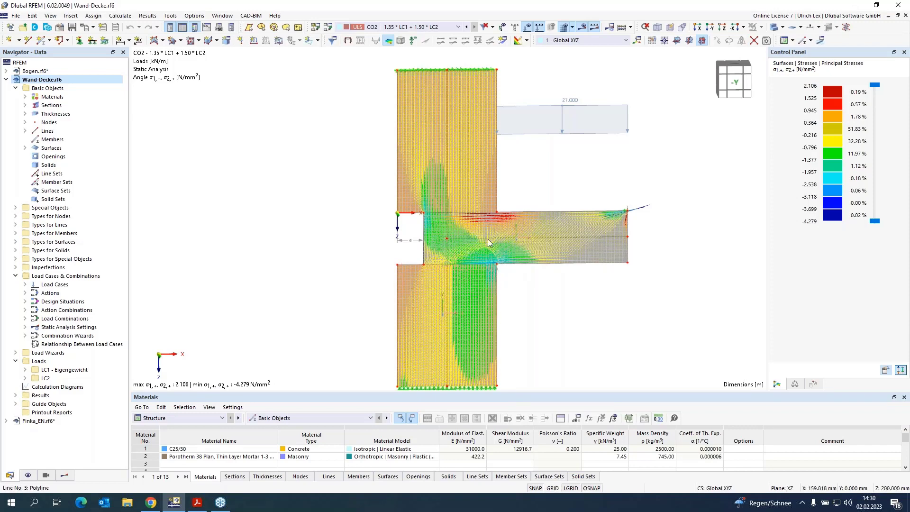
scroll(304, 157, "down", 2)
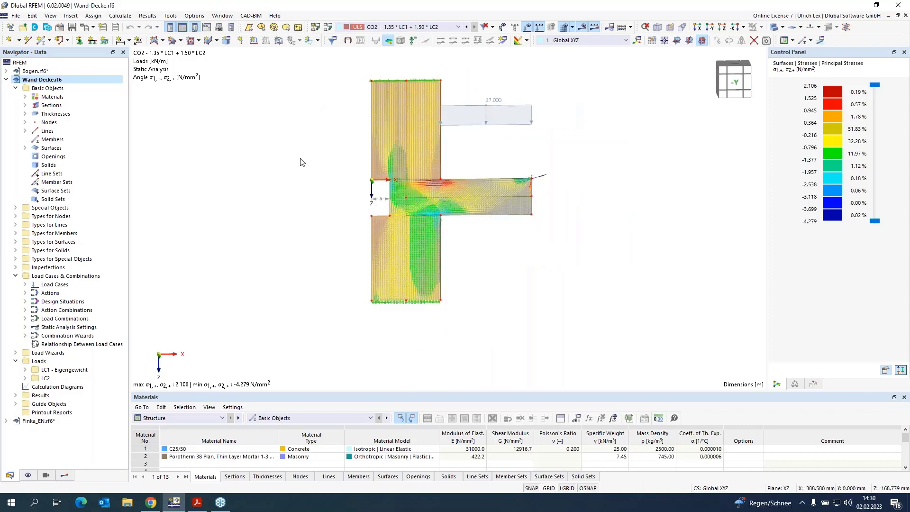
scroll(401, 242, "down", 2)
scroll(403, 213, "down", 1)
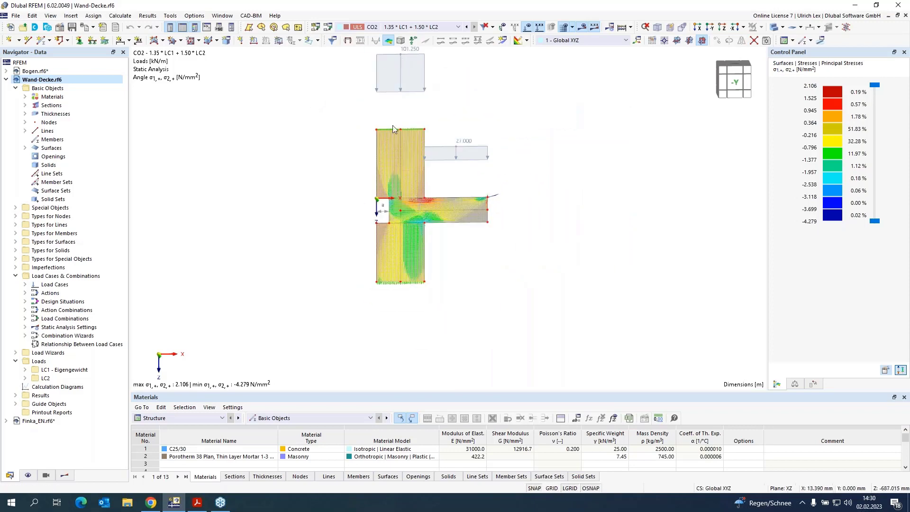
scroll(414, 209, "up", 3)
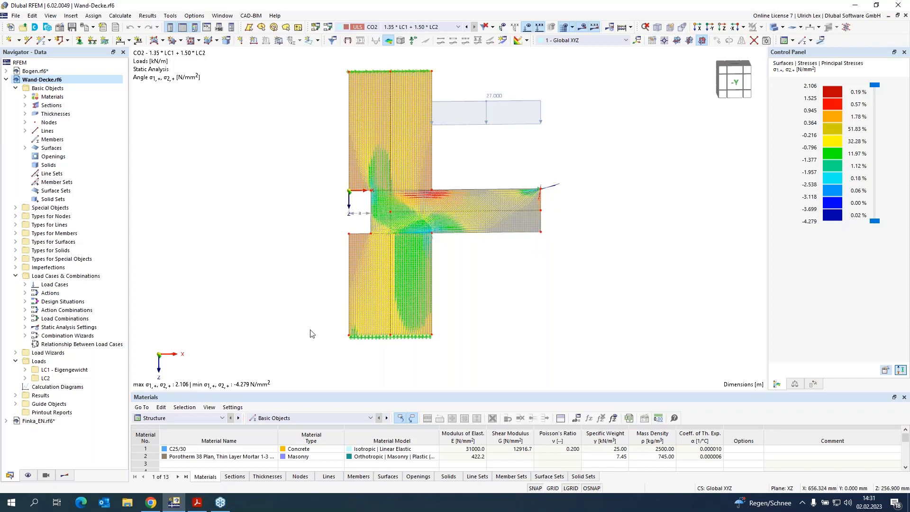
Return to the Finka_EN.rf6 model and review the force/moment diagram of line hinge 3 on the floor slab edge
left_click(4, 80)
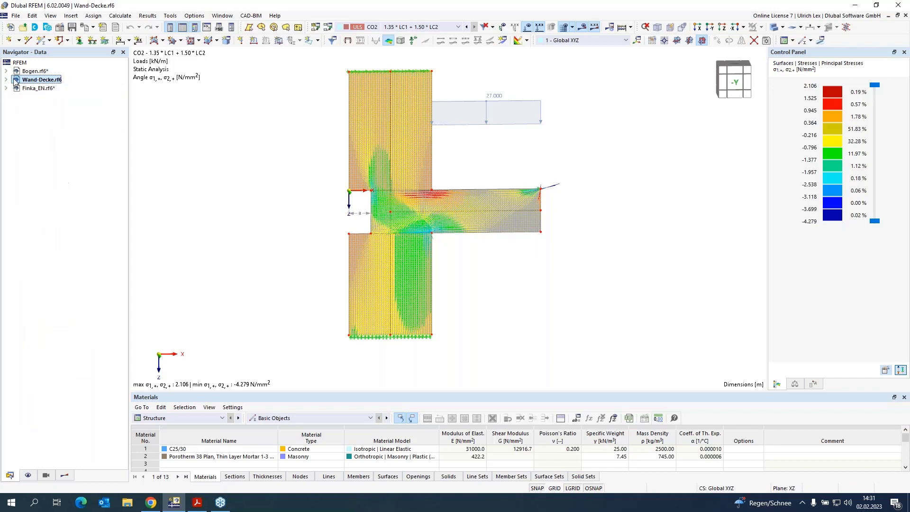
left_click(27, 88)
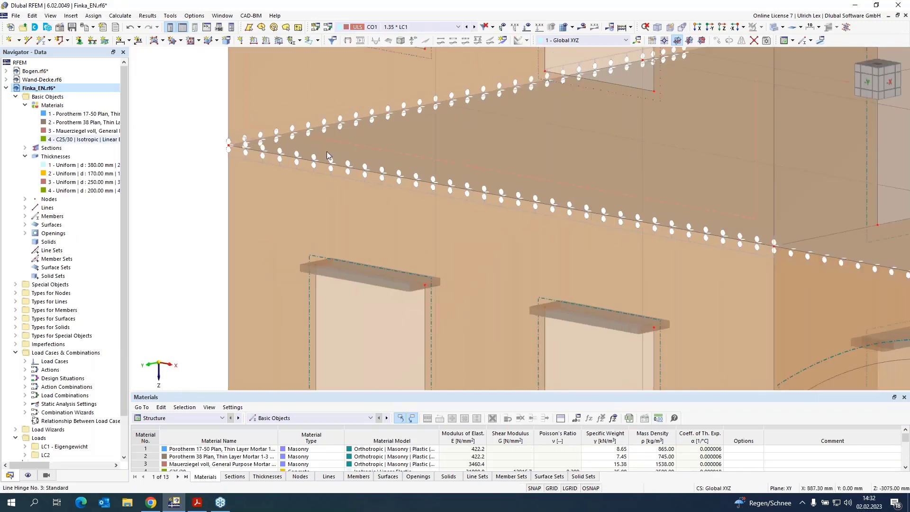
double_click(324, 153)
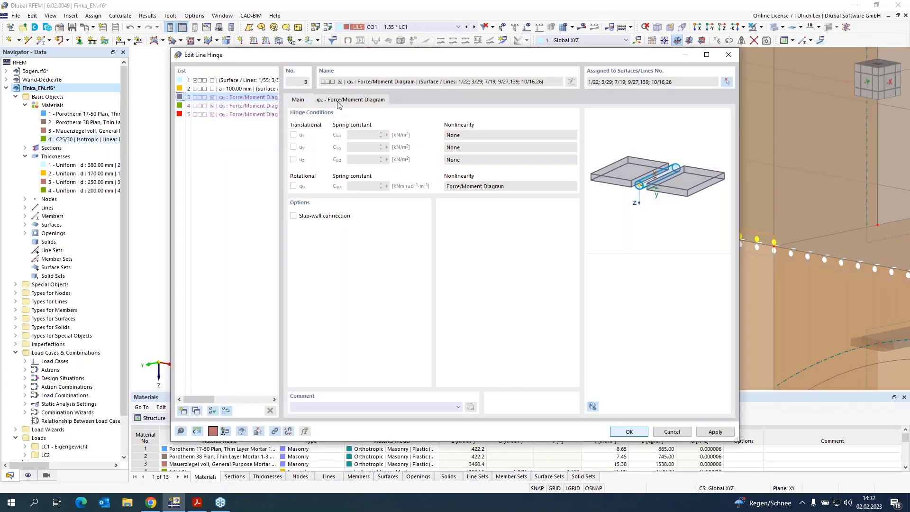
left_click(349, 100)
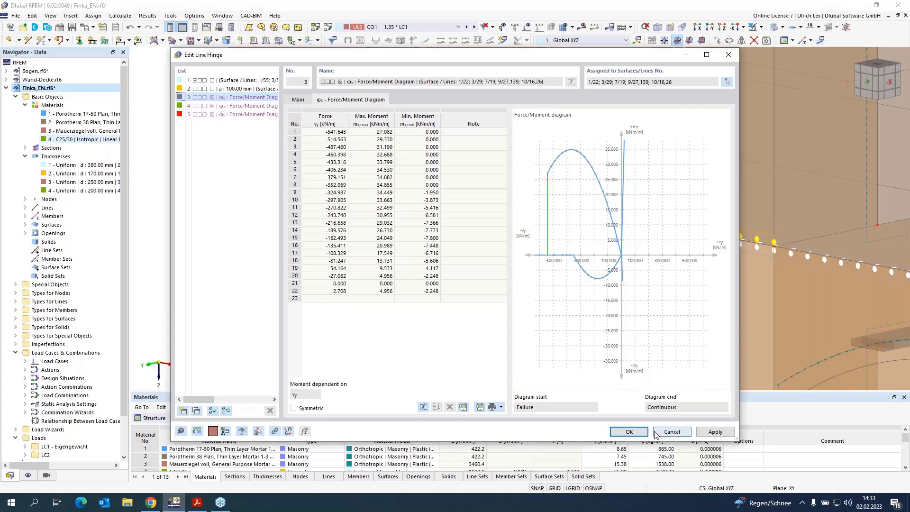
left_click(629, 432)
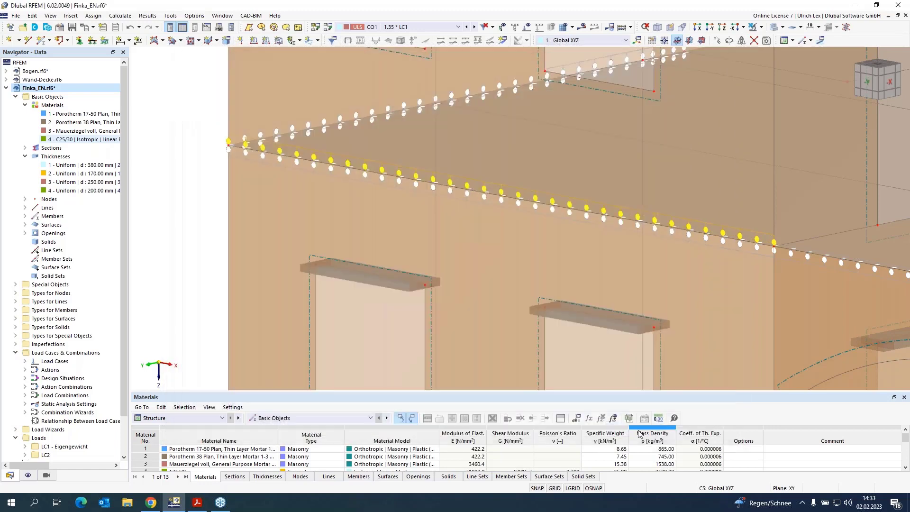
Examine the line hinges along the intermediate slab edges and the concrete columns, then view the whole house
scroll(198, 188, "down", 4)
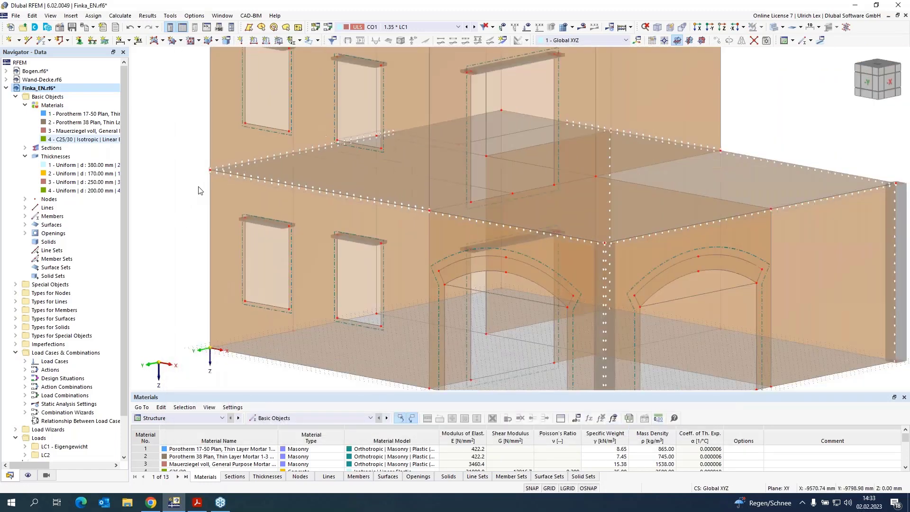
scroll(263, 128, "down", 2)
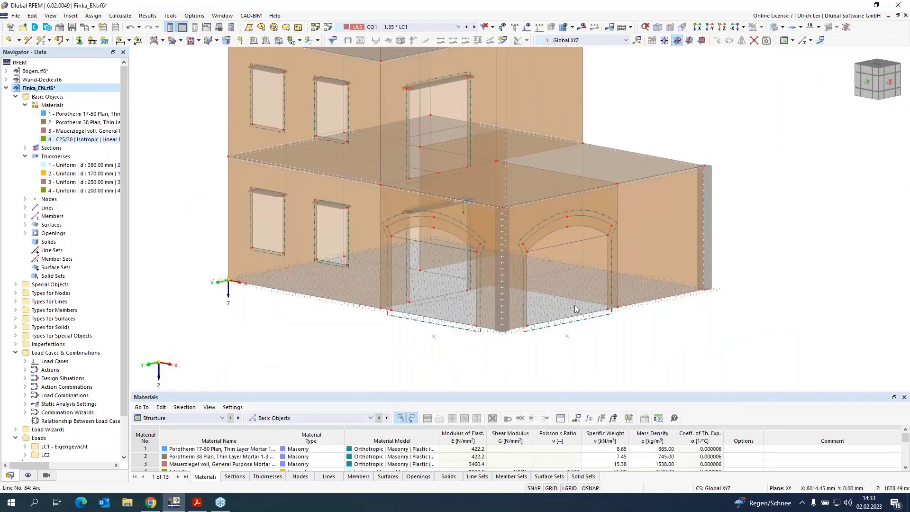
scroll(641, 363, "down", 2)
middle_click_drag(670, 346, 651, 347, "ctrl")
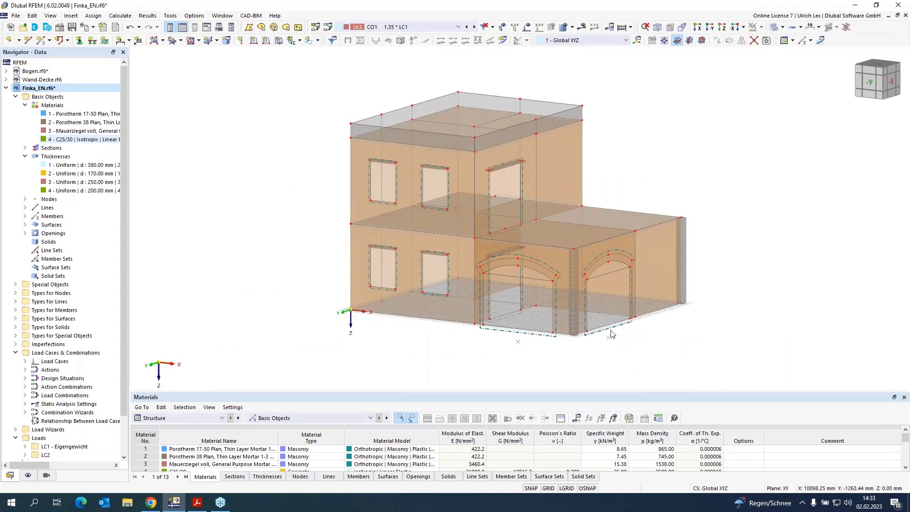
scroll(602, 243, "up", 1)
scroll(603, 247, "up", 3)
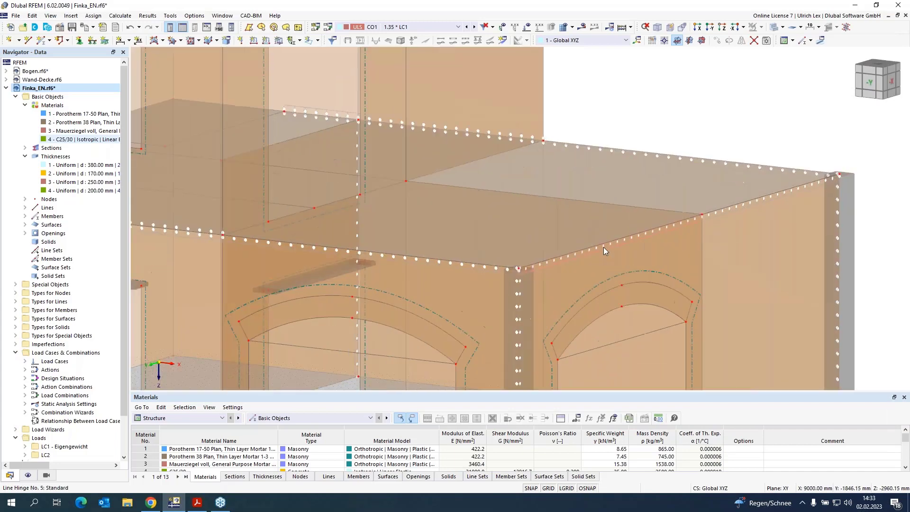
scroll(607, 281, "down", 3)
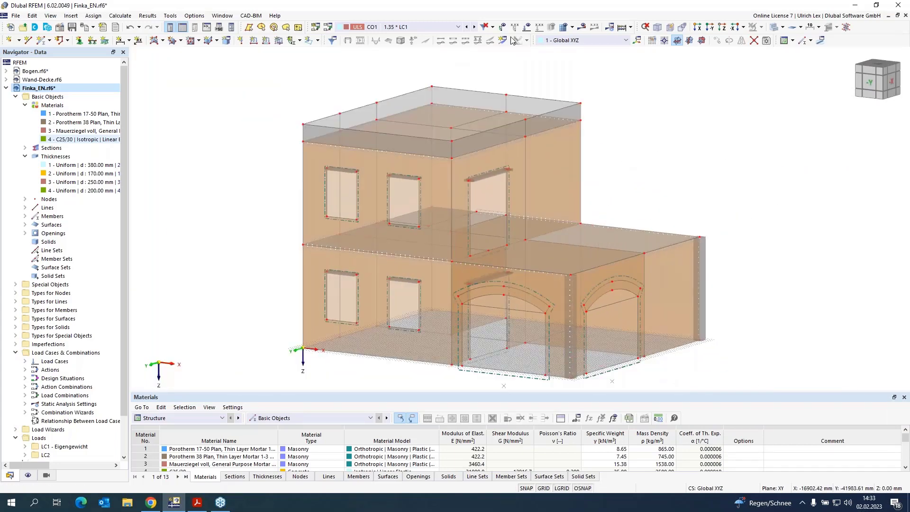
Start a new uniform surface load in load case LC1 - Eigengewicht with a magnitude of 2 kN/m²
left_click(432, 27)
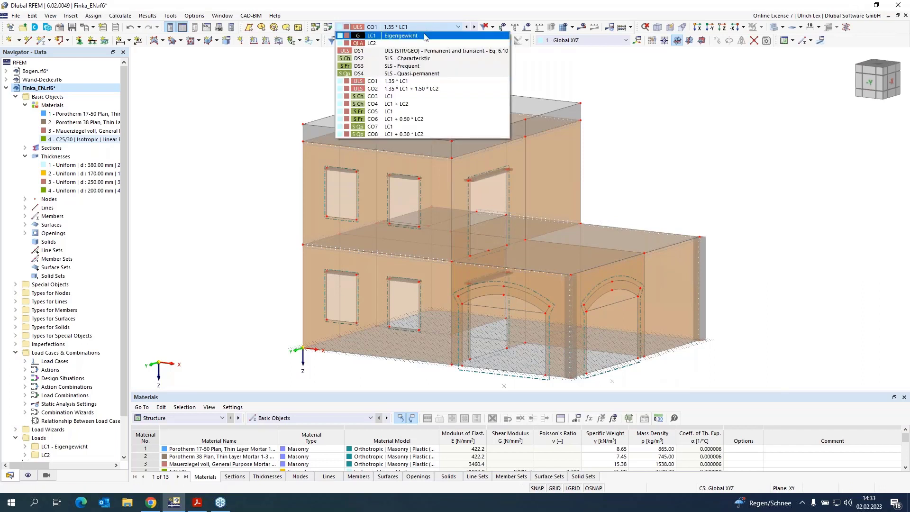
left_click(425, 36)
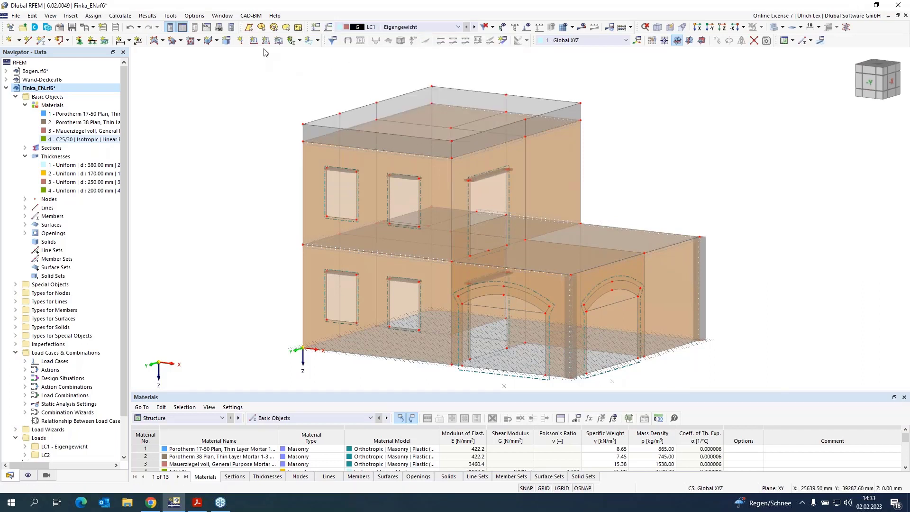
left_click(278, 41)
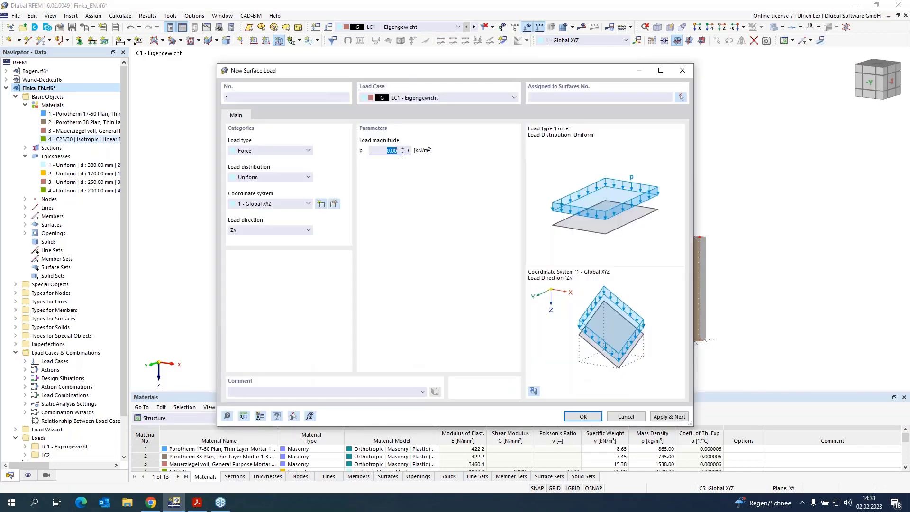
type("2")
Assign the LC1 surface load to slab surfaces 14-17 and apply it, continuing with another new surface load
left_click(684, 95)
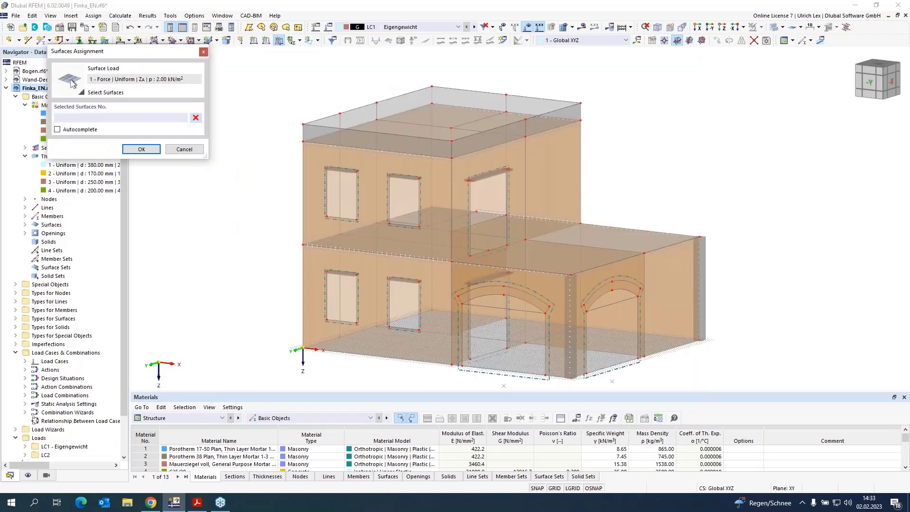
left_click(495, 359)
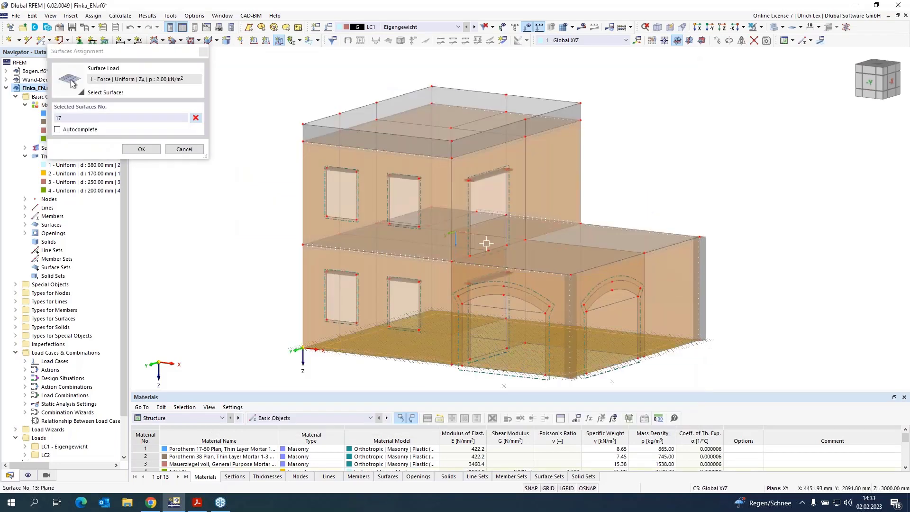
left_click(498, 257)
left_click(505, 255)
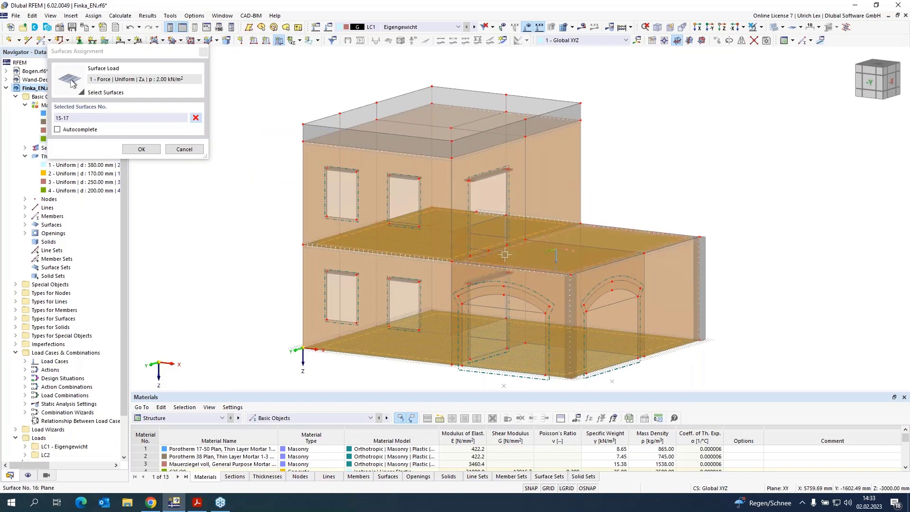
left_click(445, 124)
left_click(141, 149)
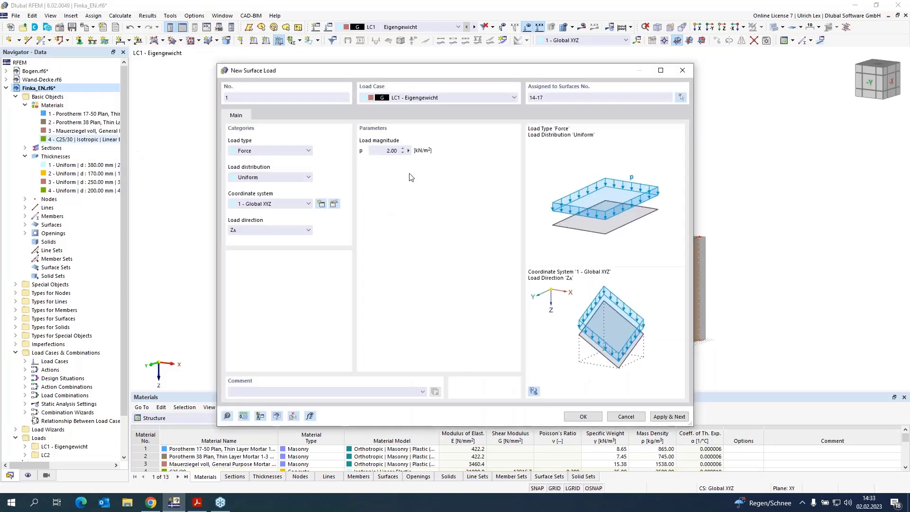
left_click(662, 418)
Create a uniform 2.00 kN/m² surface load in load case LC2 on surfaces 14, 15 and 17, and continue with a new load
left_click(474, 98)
left_click(456, 112)
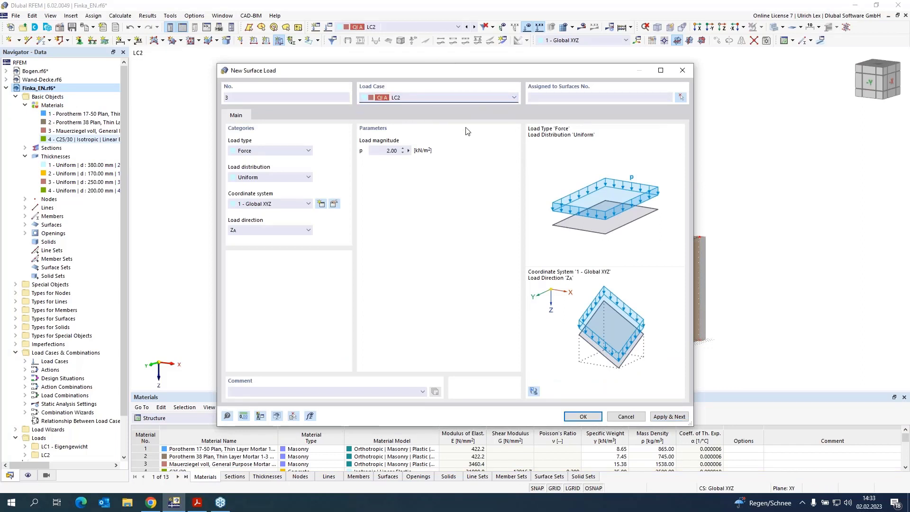
left_click(681, 97)
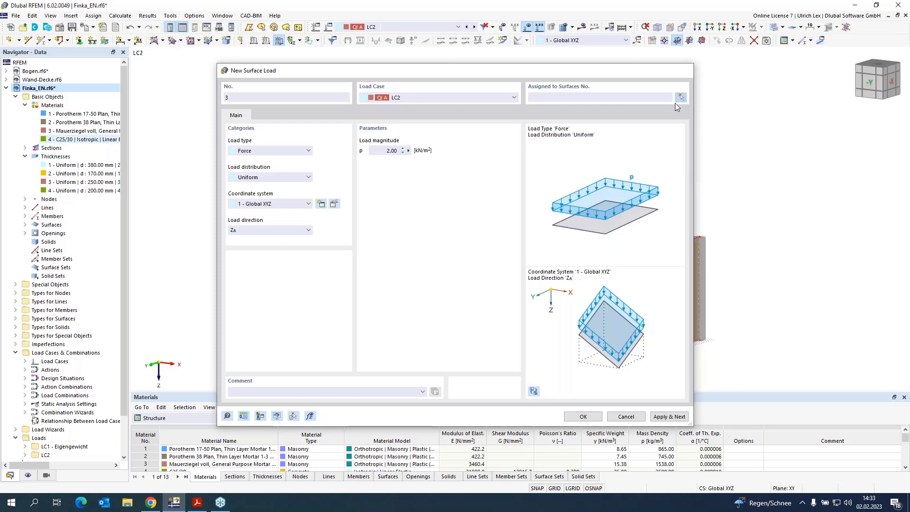
left_click(502, 322)
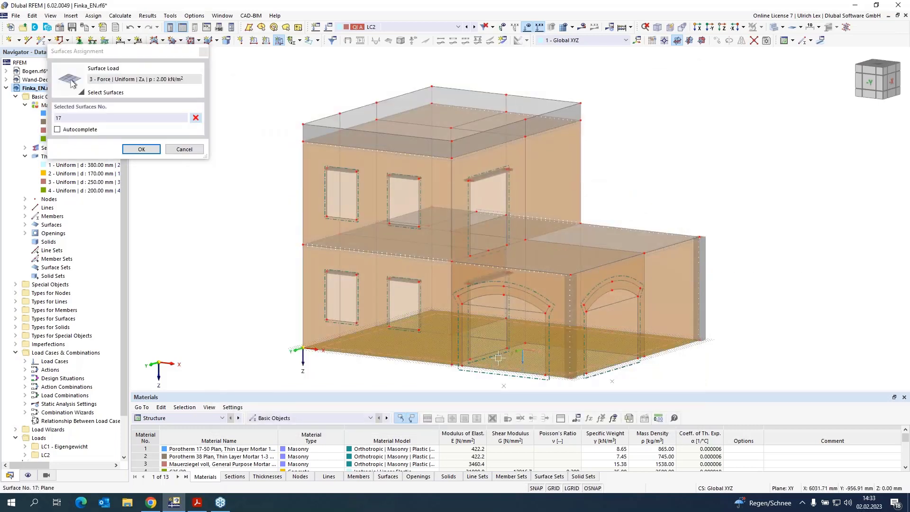
left_click(486, 244)
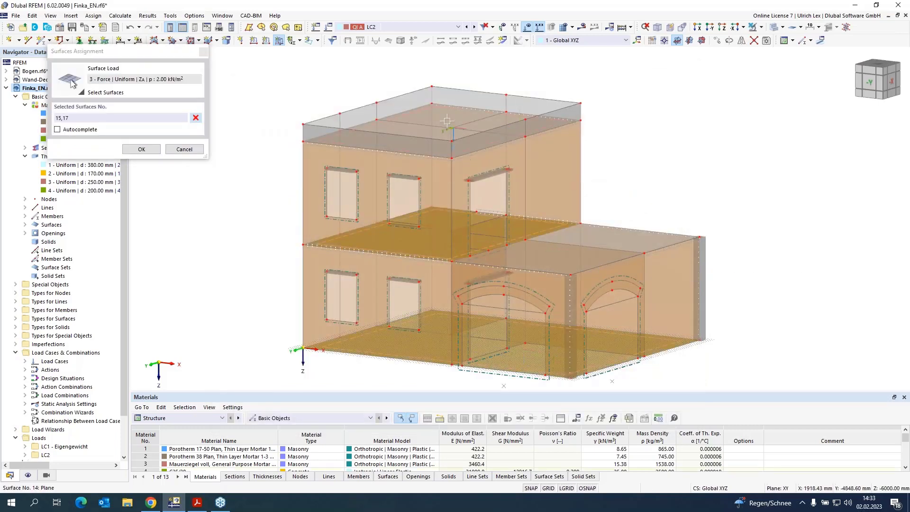
left_click(340, 118)
left_click(141, 148)
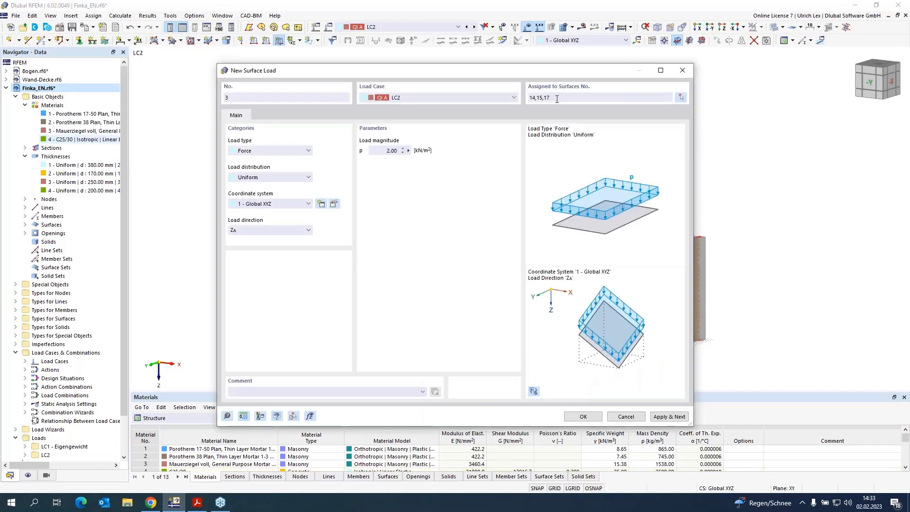
left_click(670, 417)
Add a 4.00 kN/m² surface load in LC2 on the lower roof slab, surface 16, and finish entering loads
left_click(386, 151)
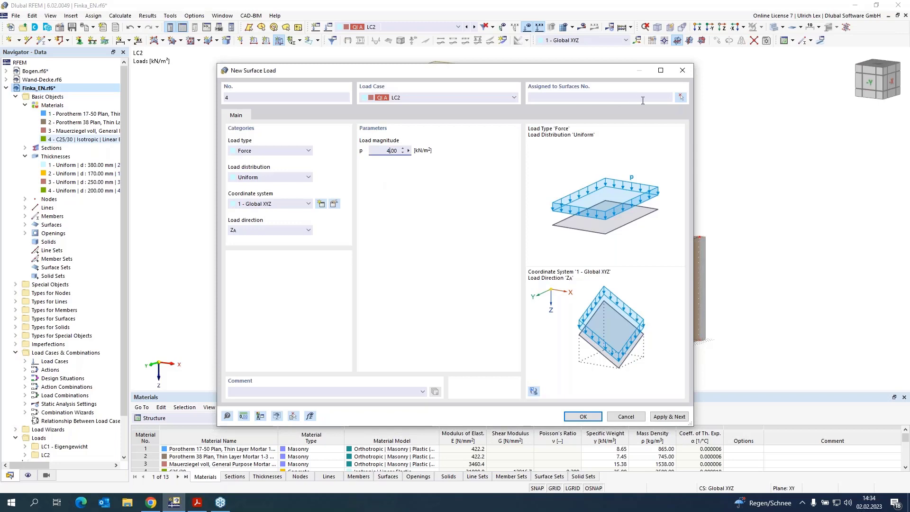
left_click(682, 97)
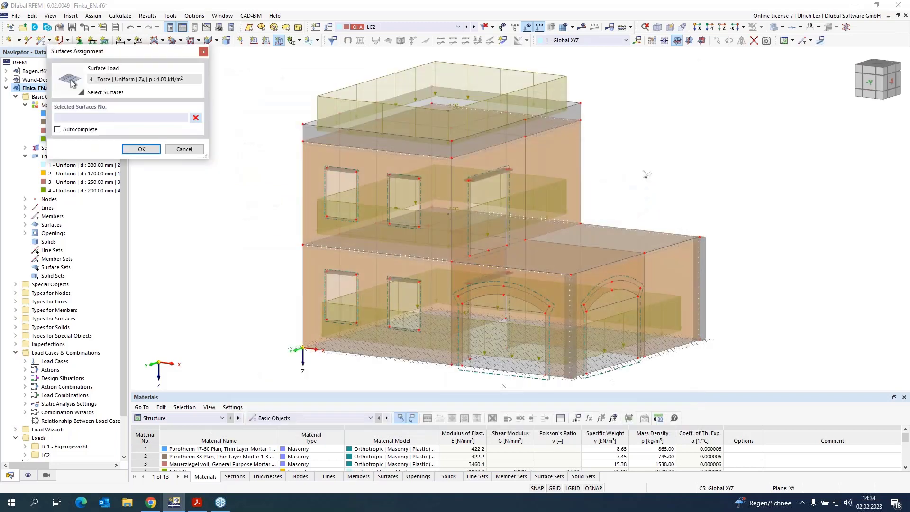
left_click(600, 240)
left_click(142, 150)
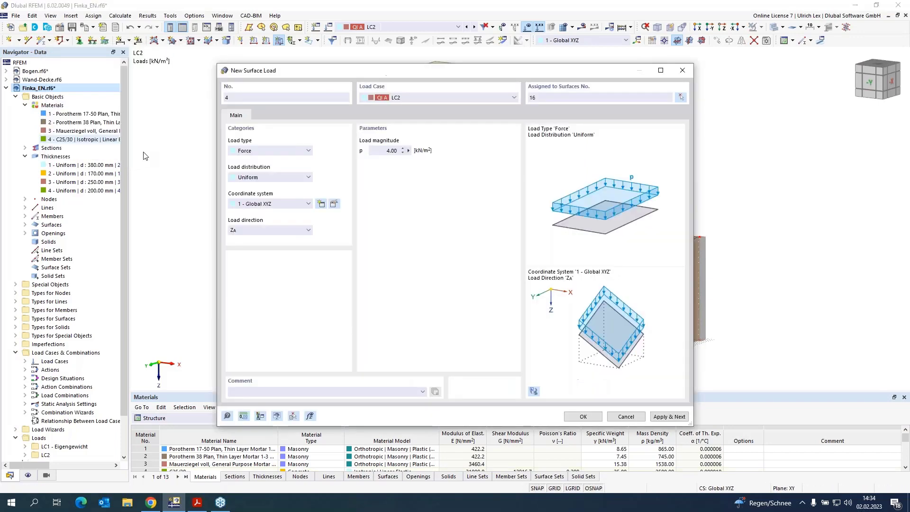
left_click(575, 417)
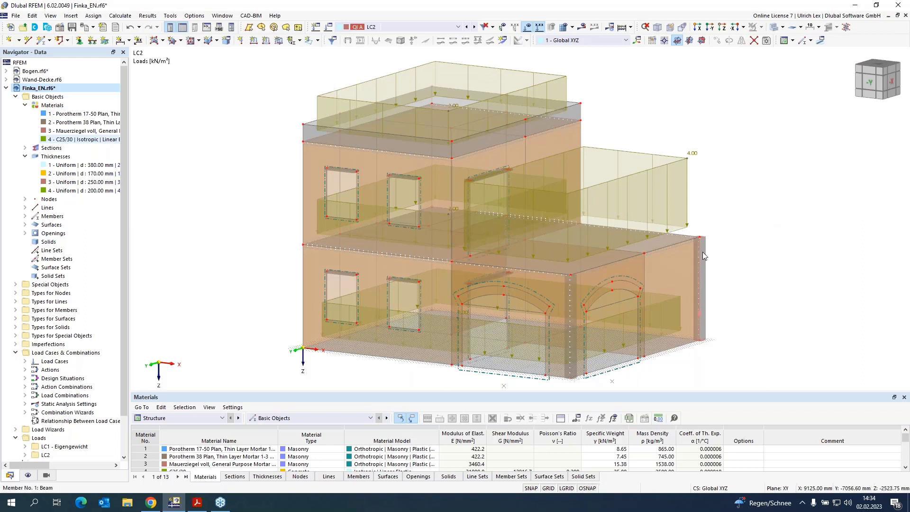
left_click(535, 190)
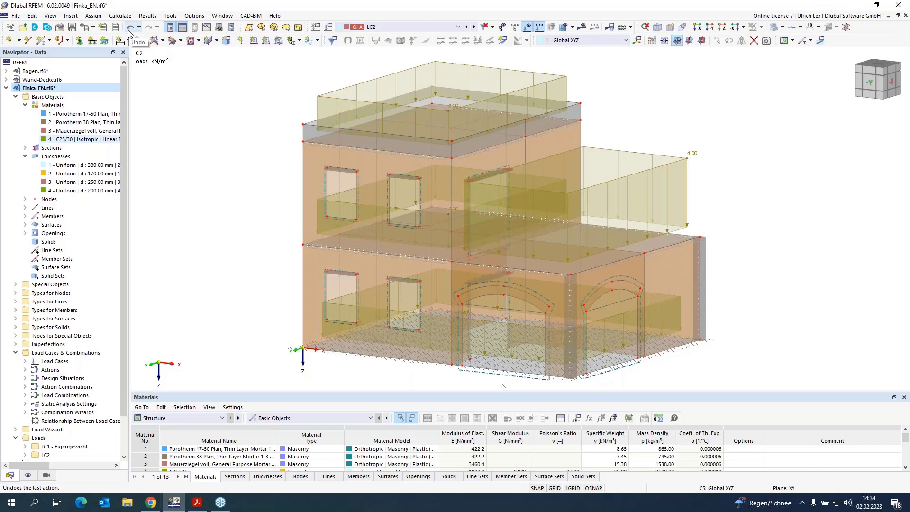
Review the mesh settings, generate the mesh with a 200 mm target finite element length, and examine it on the house
left_click(120, 15)
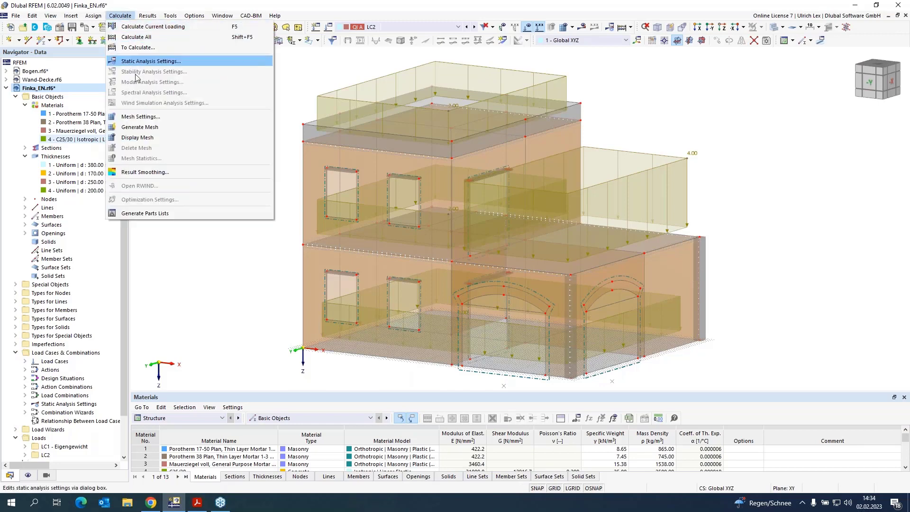
left_click(168, 116)
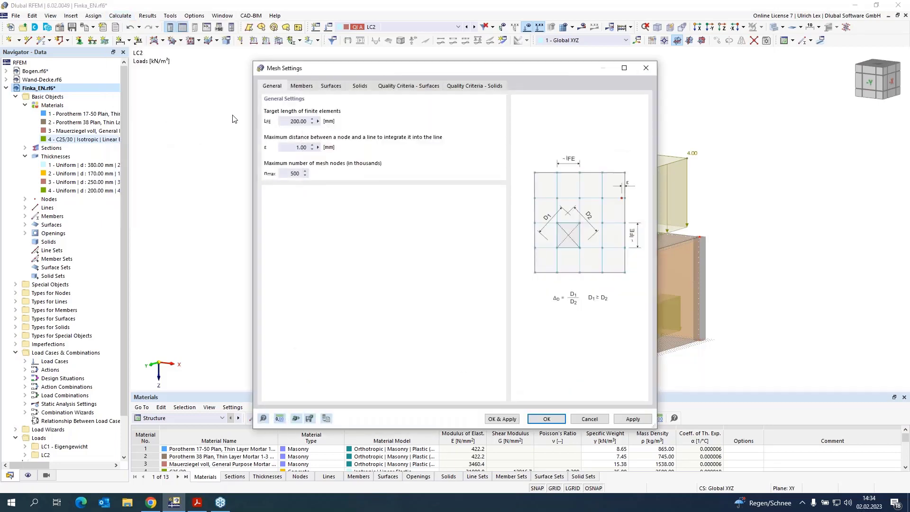
left_click_drag(407, 70, 425, 63)
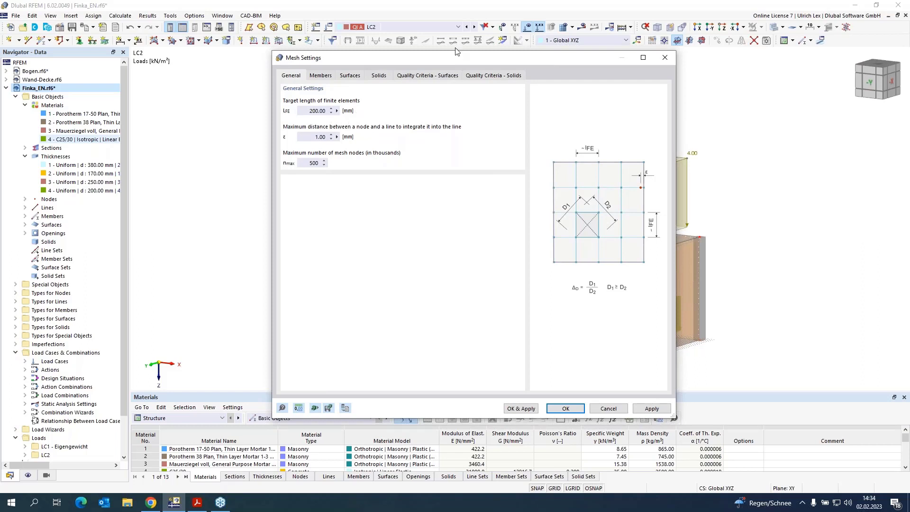
left_click_drag(464, 60, 671, 40)
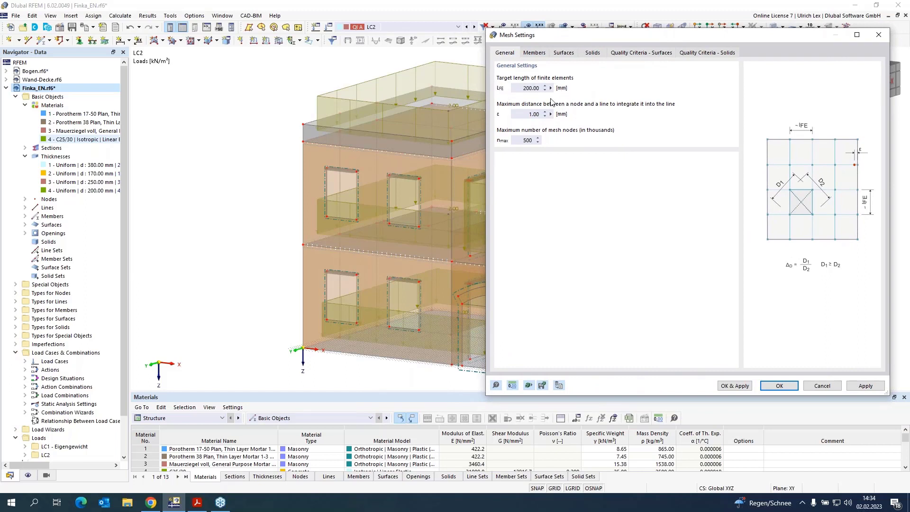
left_click_drag(610, 38, 569, 35)
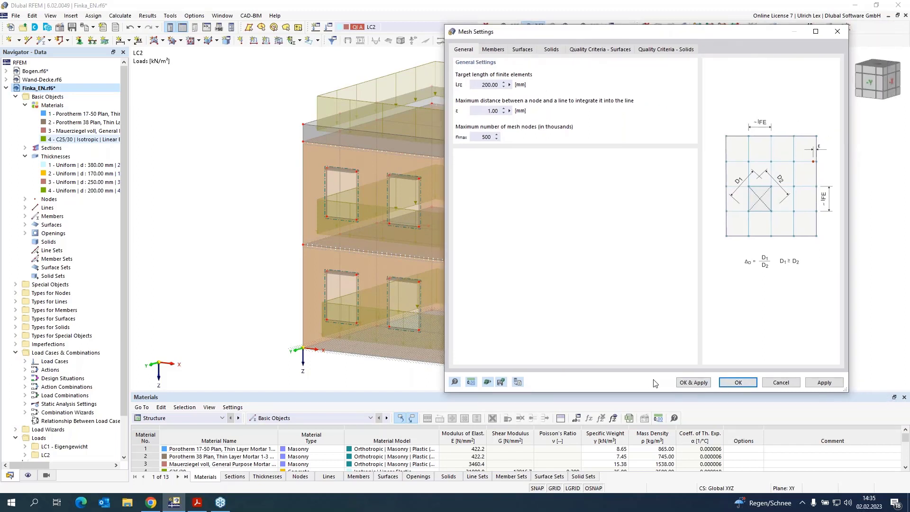
left_click(696, 383)
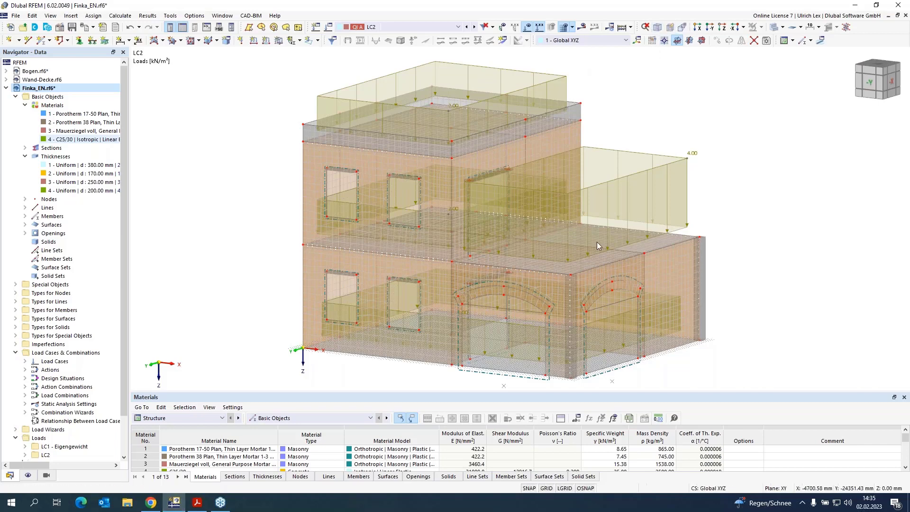
scroll(525, 361, "up", 2)
scroll(526, 361, "up", 3)
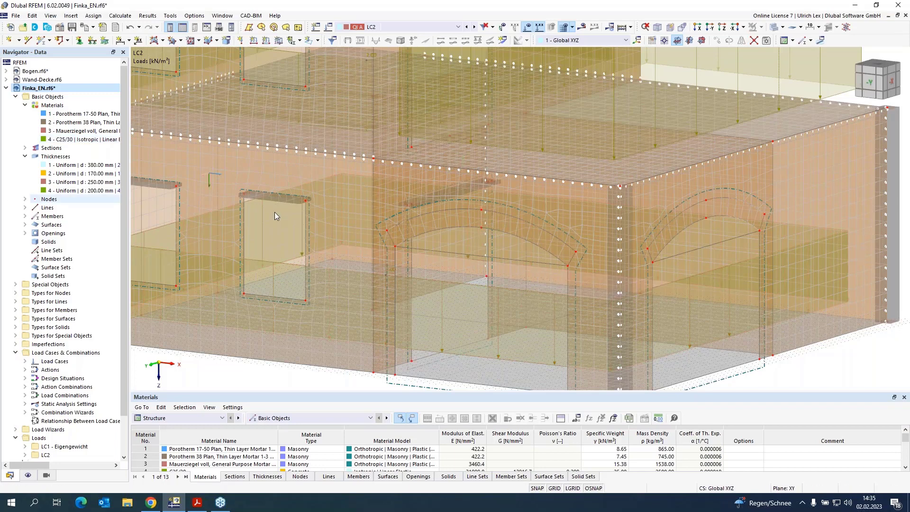
scroll(531, 308, "down", 5)
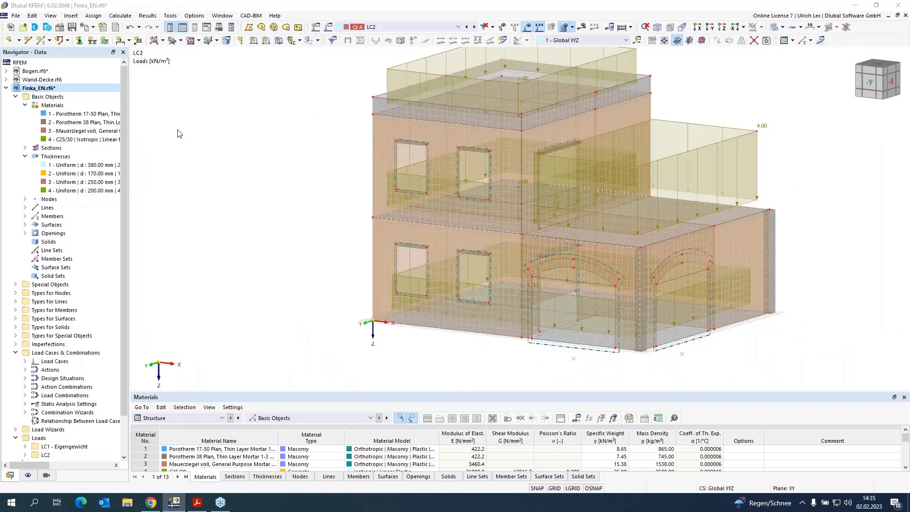
Review the SA3 static analysis settings assigned to LC2, including the analysis types and iterative methods on offer, keeping large deformations with Newton-Raphson
double_click(179, 147)
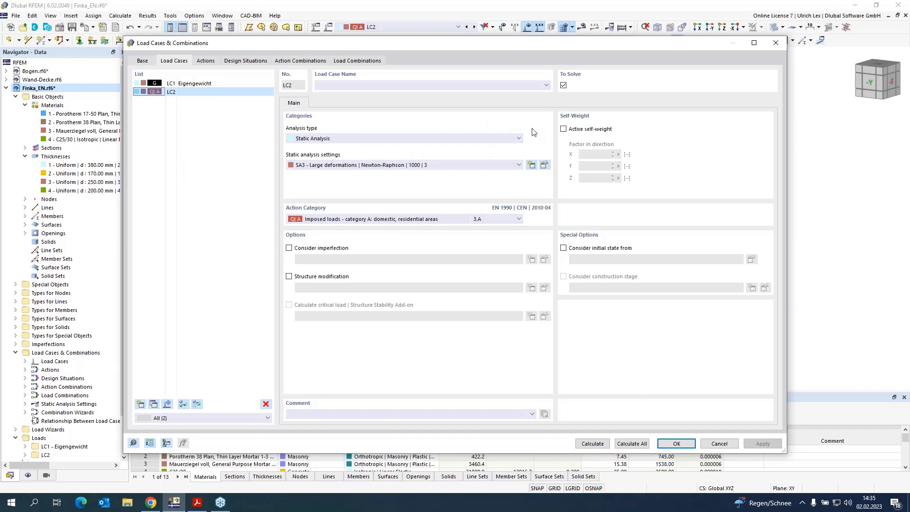
left_click(545, 165)
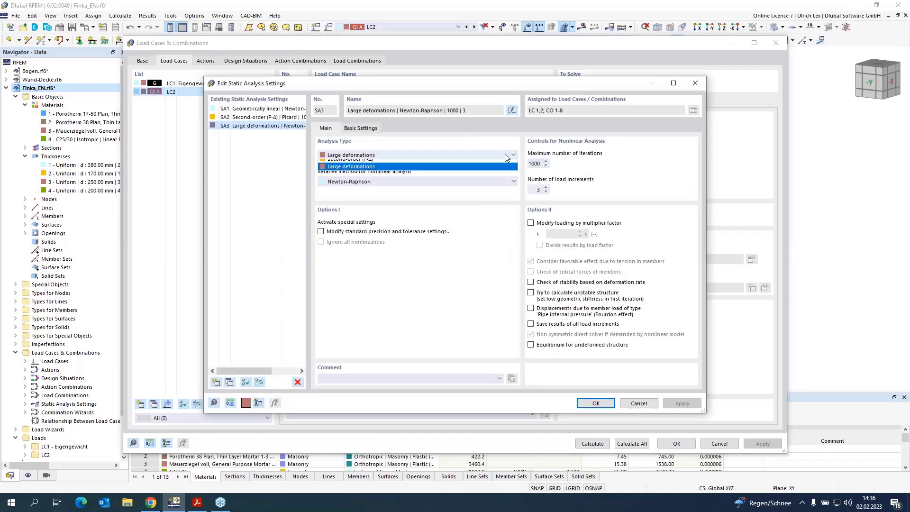
left_click(506, 155)
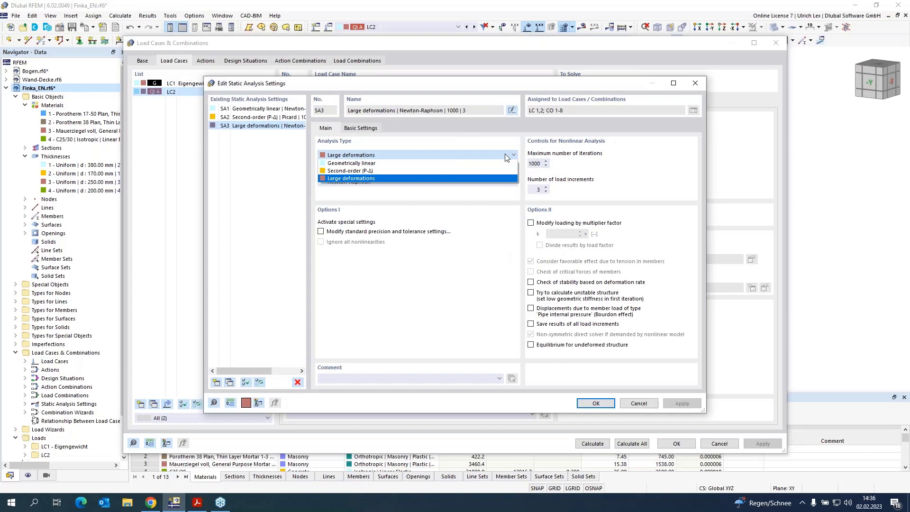
left_click(473, 198)
left_click(398, 180)
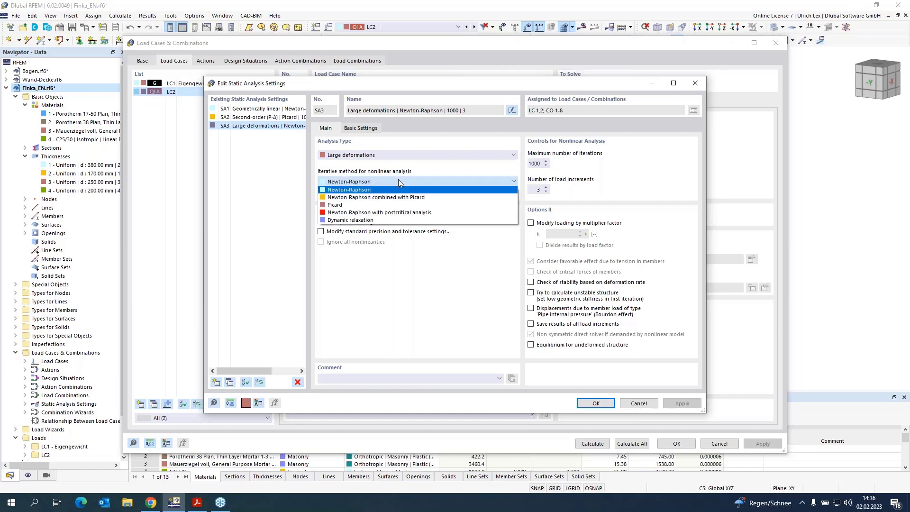
left_click(399, 180)
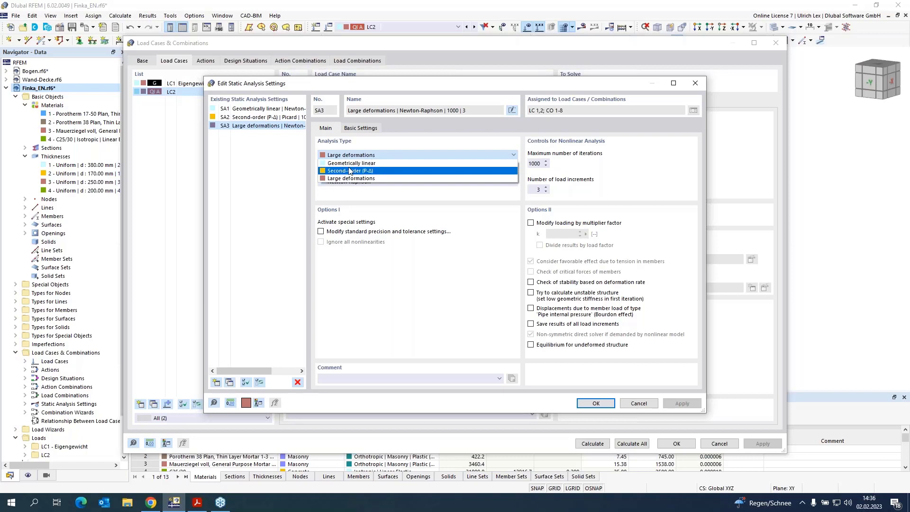
left_click(381, 179)
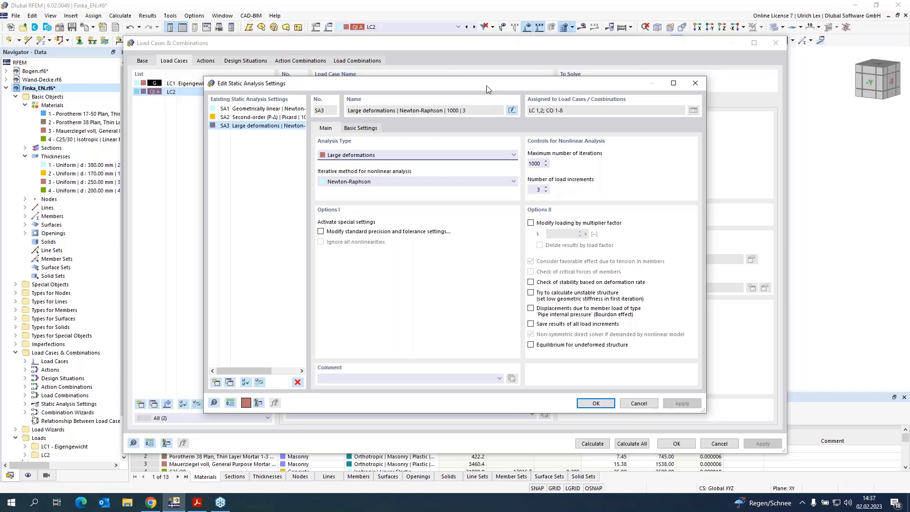
left_click_drag(487, 85, 630, 66)
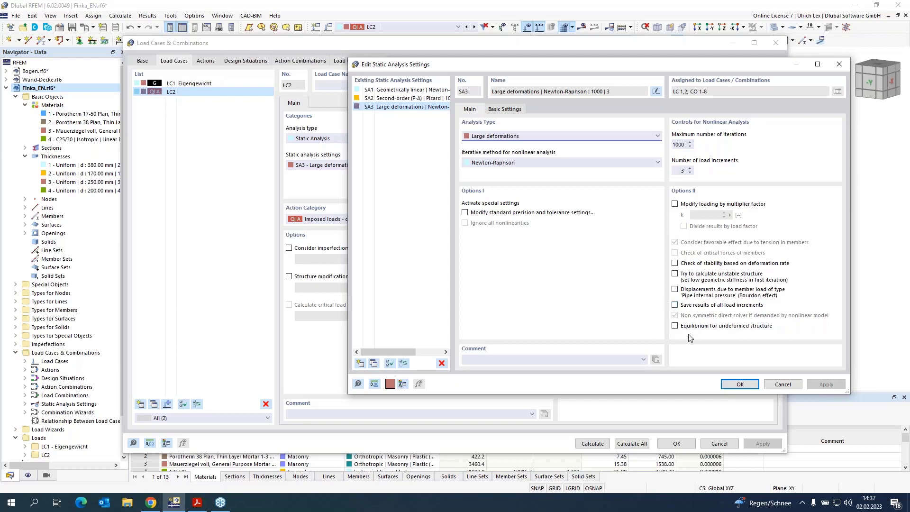
left_click(740, 384)
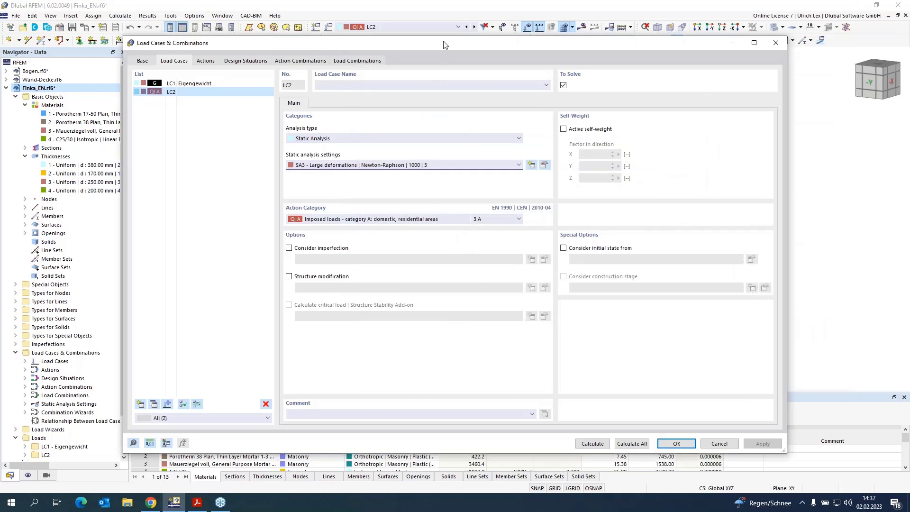
left_click_drag(445, 45, 443, 27)
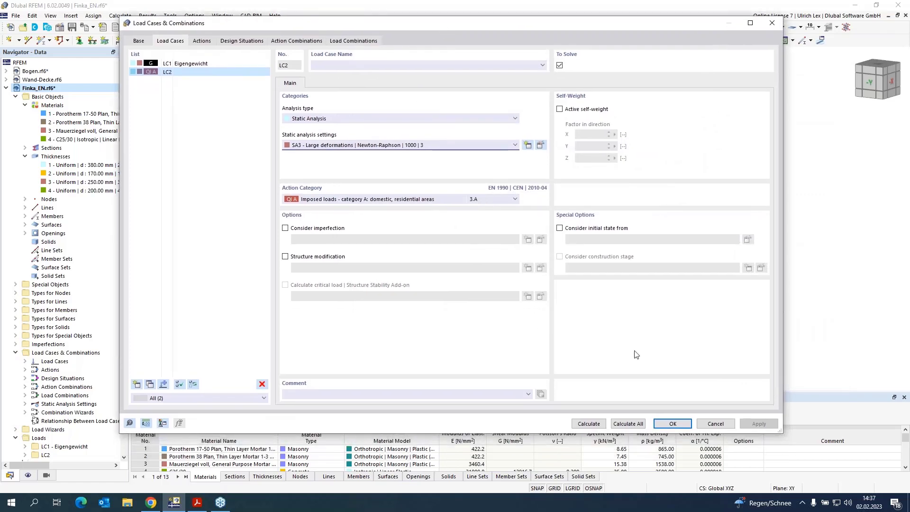
left_click(670, 423)
Switch the display to load combination CO2 (1.35 * LC1 + 1.50 * LC2) and hide the loads
left_click(457, 27)
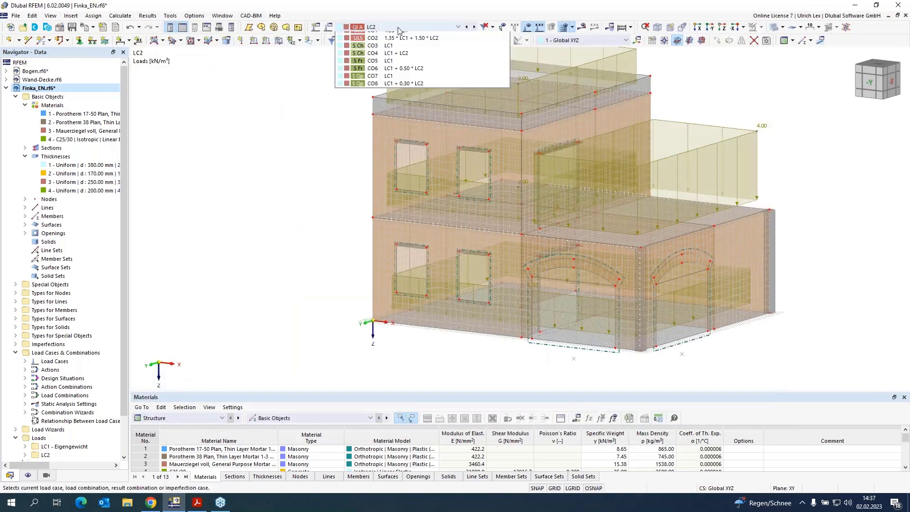
left_click(453, 89)
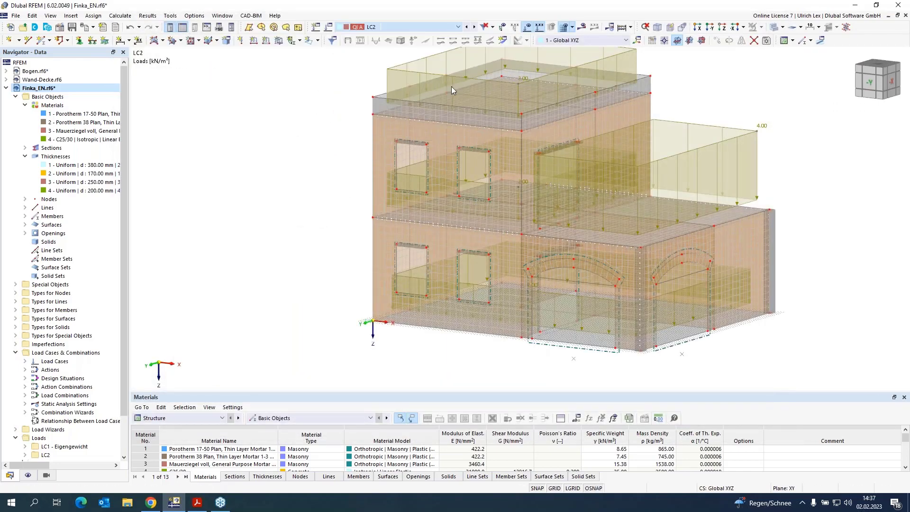
left_click(526, 27)
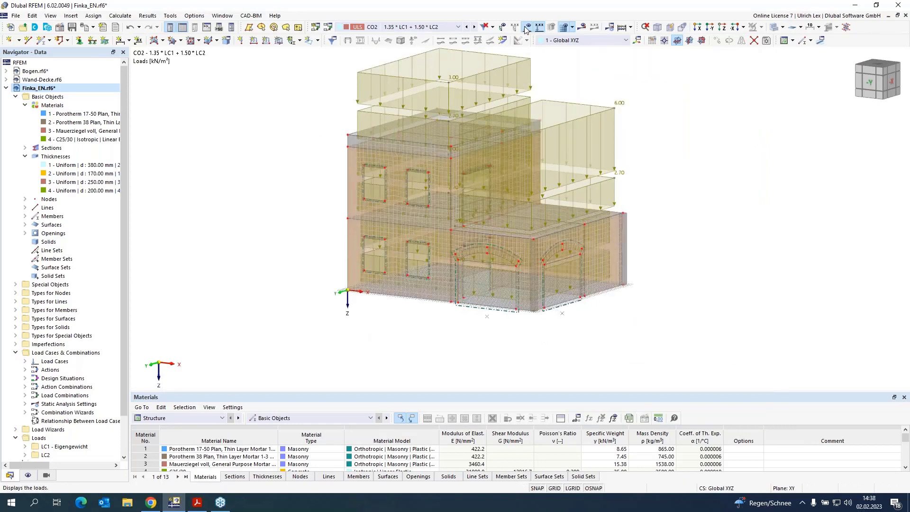
Try to calculate load combination CO2 and abort at the plausibility check
left_click(582, 27)
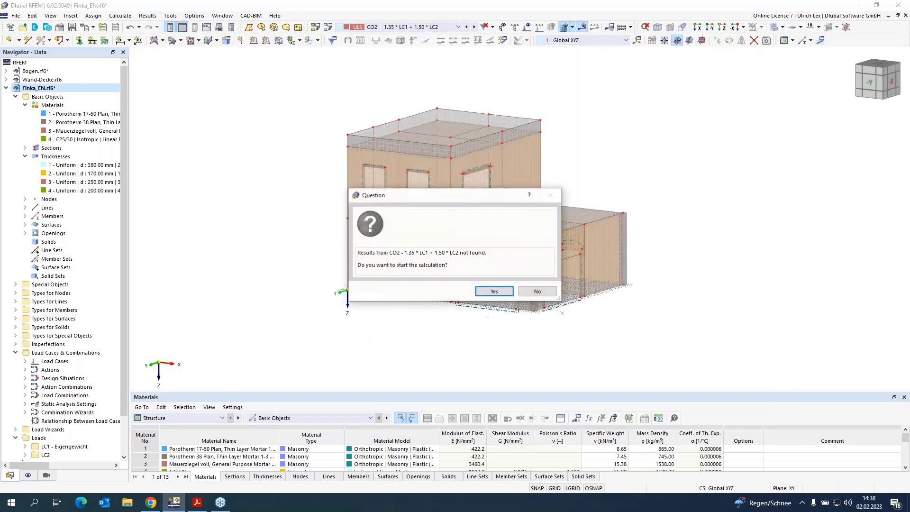
left_click(493, 291)
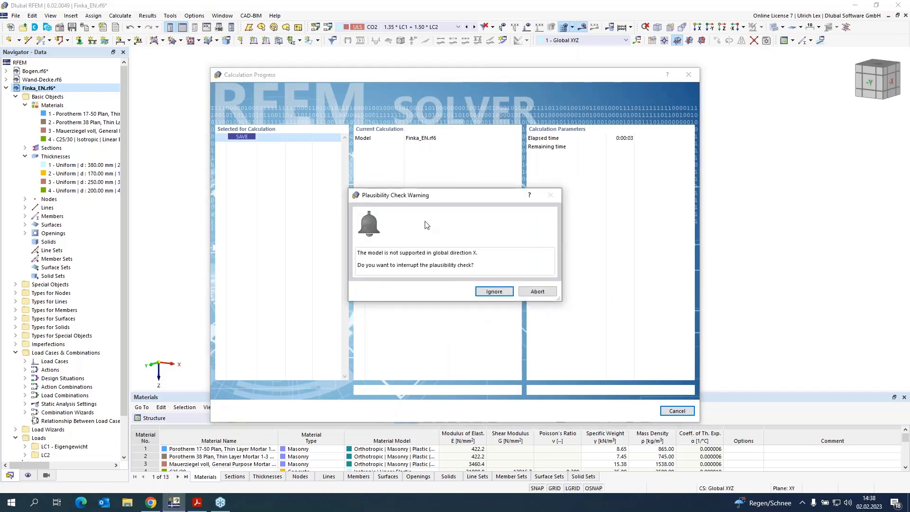
left_click(525, 292)
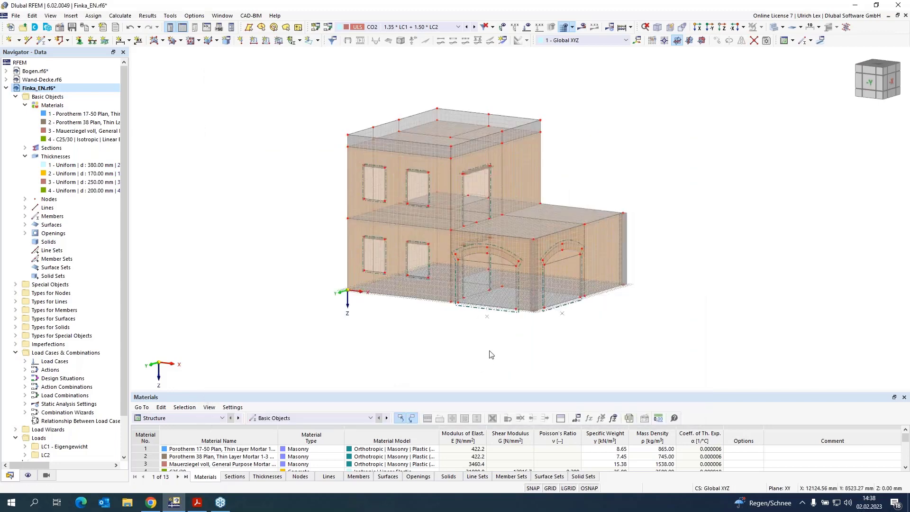
Assign surface support 5 to the ground floor slab, surface 17, checking the support's spring constants before applying it
scroll(580, 339, "up", 1)
scroll(580, 339, "up", 1)
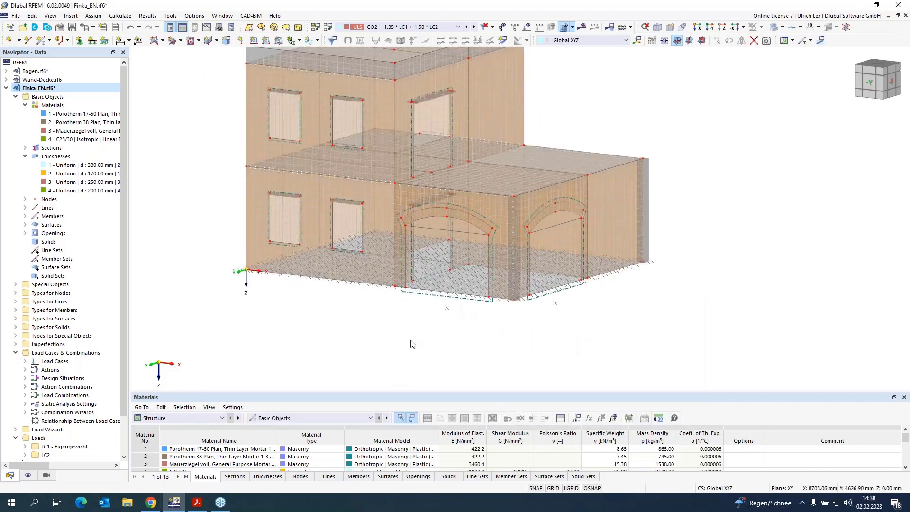
double_click(445, 288)
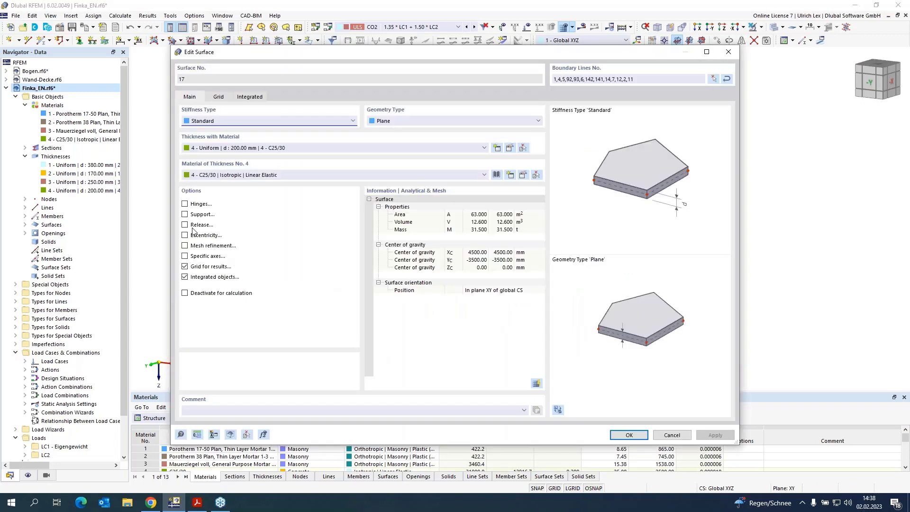
left_click(184, 214)
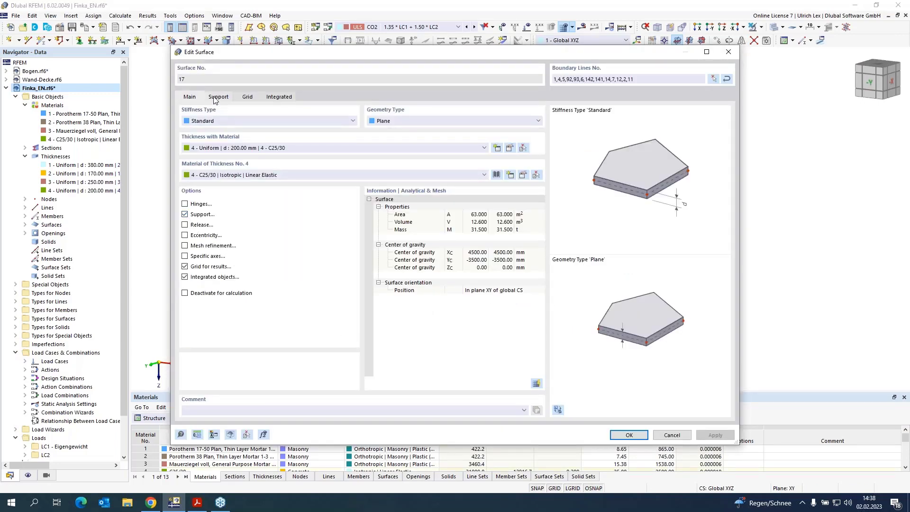
left_click(216, 96)
left_click(272, 132)
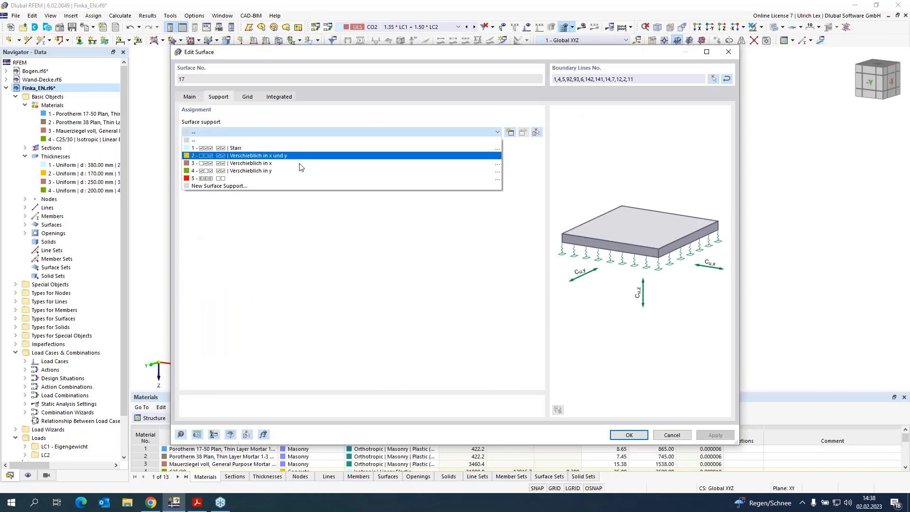
left_click(301, 178)
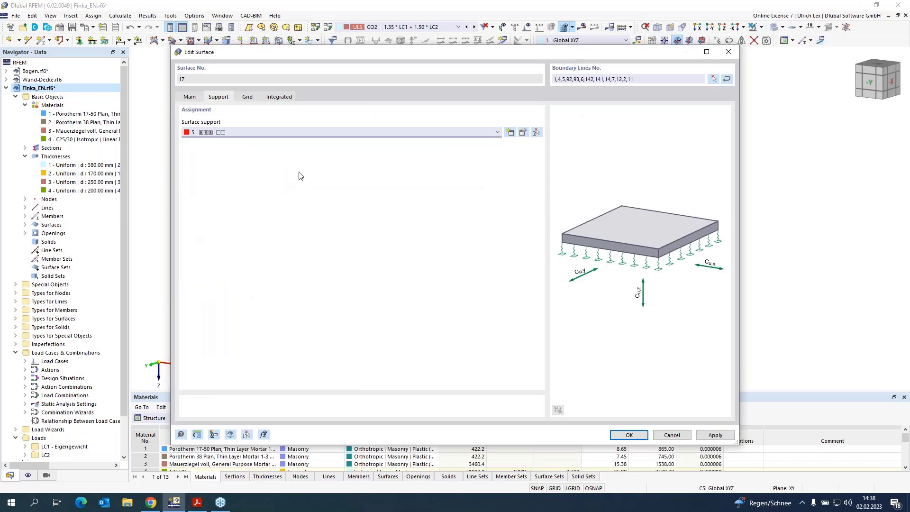
left_click(523, 132)
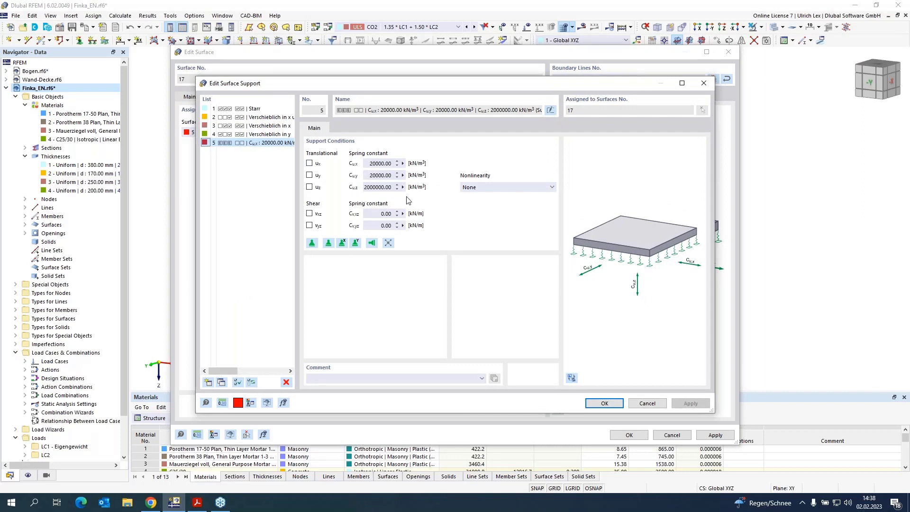
left_click(622, 405)
left_click(629, 434)
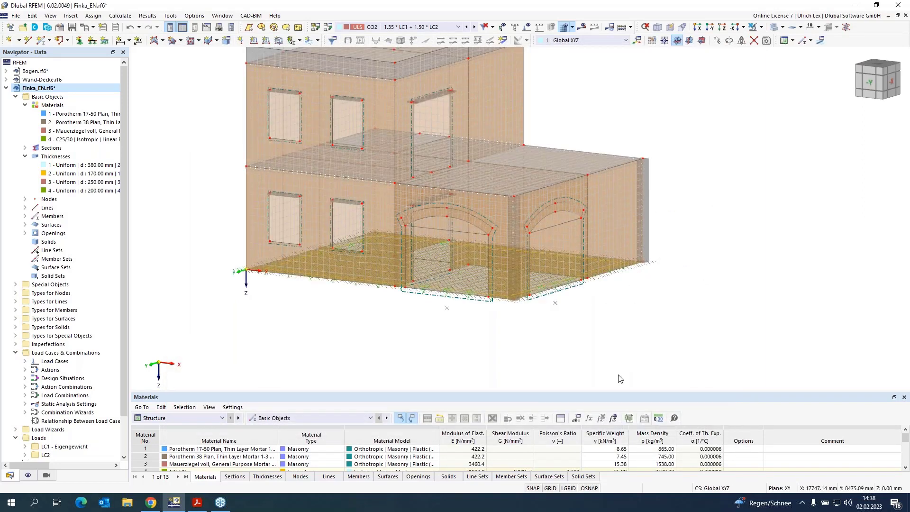
left_click(618, 378)
Run the calculation of load combination CO2 for the supported house model
scroll(608, 348, "down", 1)
scroll(610, 159, "up", 1)
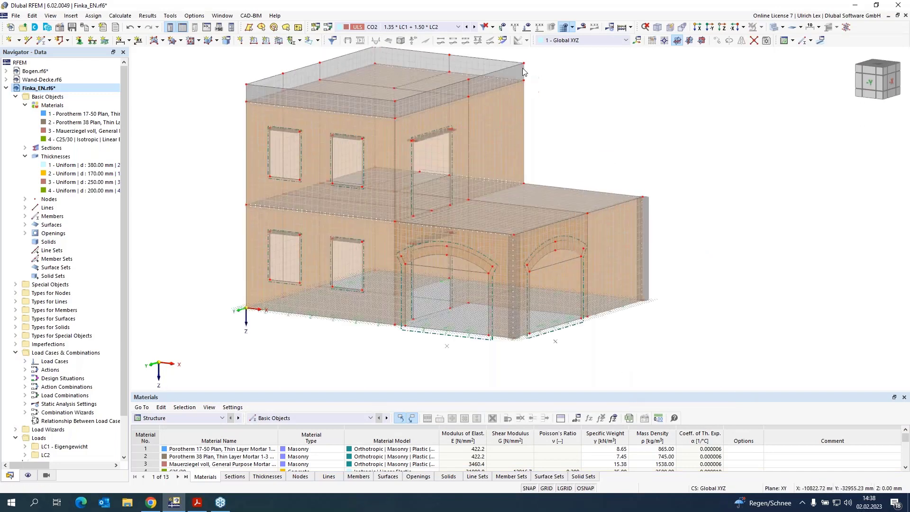
left_click(583, 28)
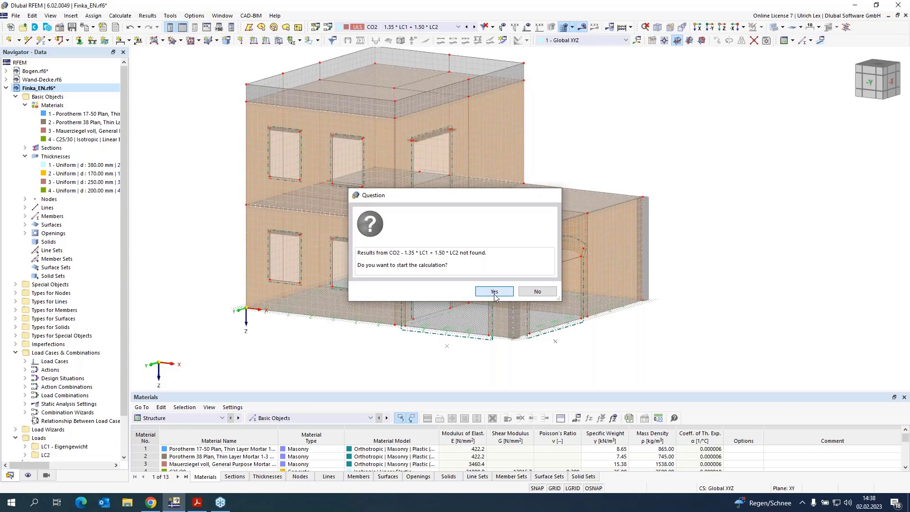
left_click(492, 294)
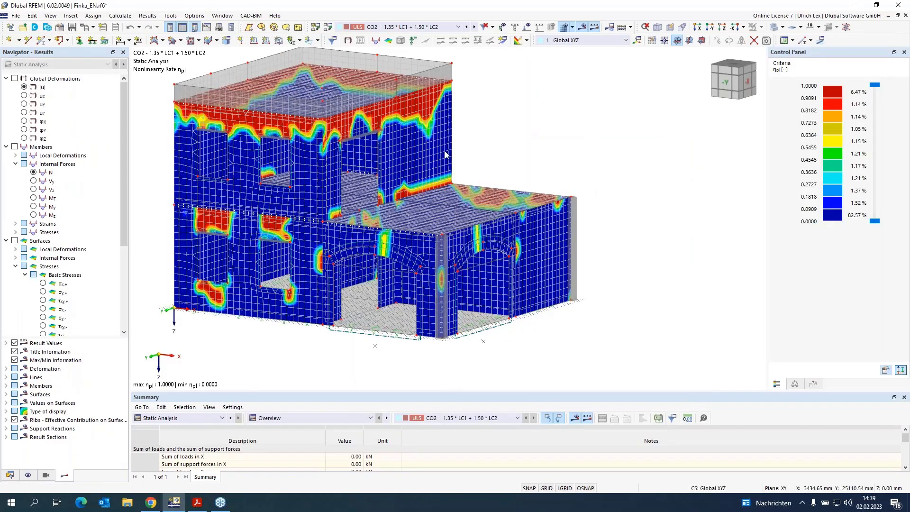
Show the global deformations |u| for CO2 and examine their distribution across the walls and slabs
left_click(15, 79)
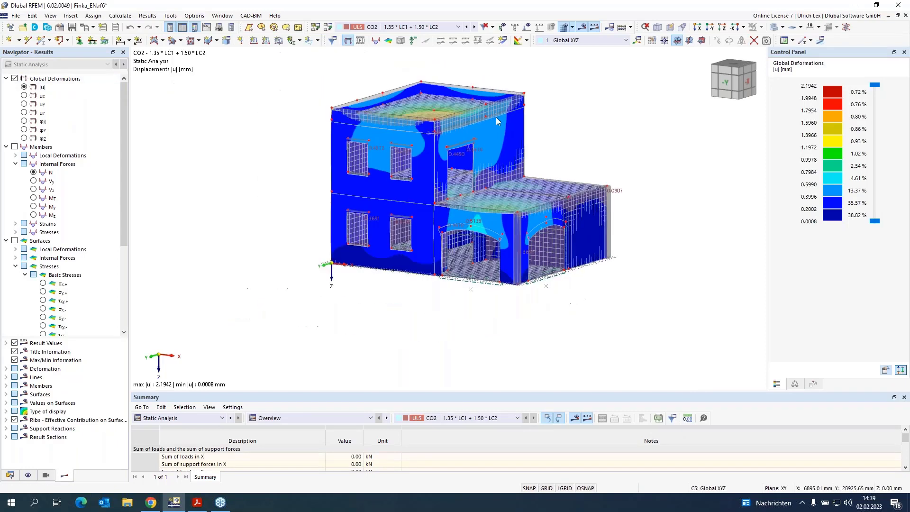
scroll(426, 99, "up", 1)
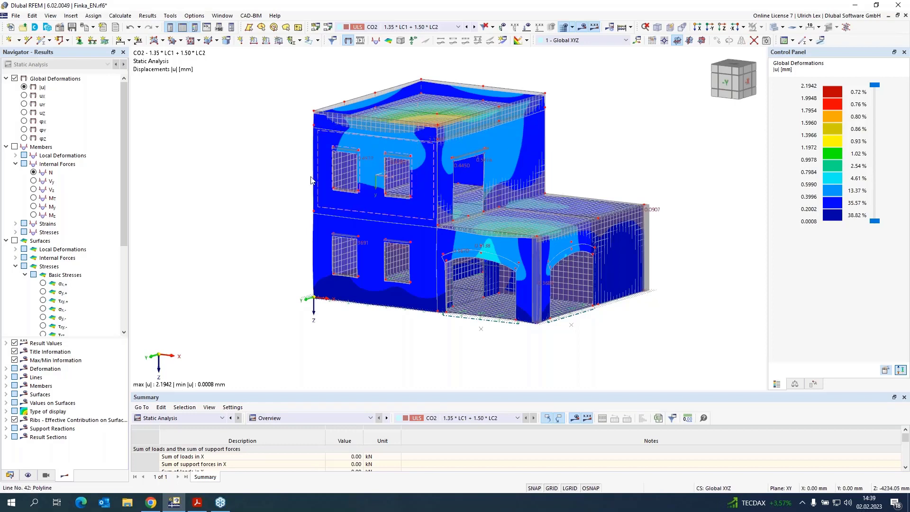
scroll(378, 167, "up", 1)
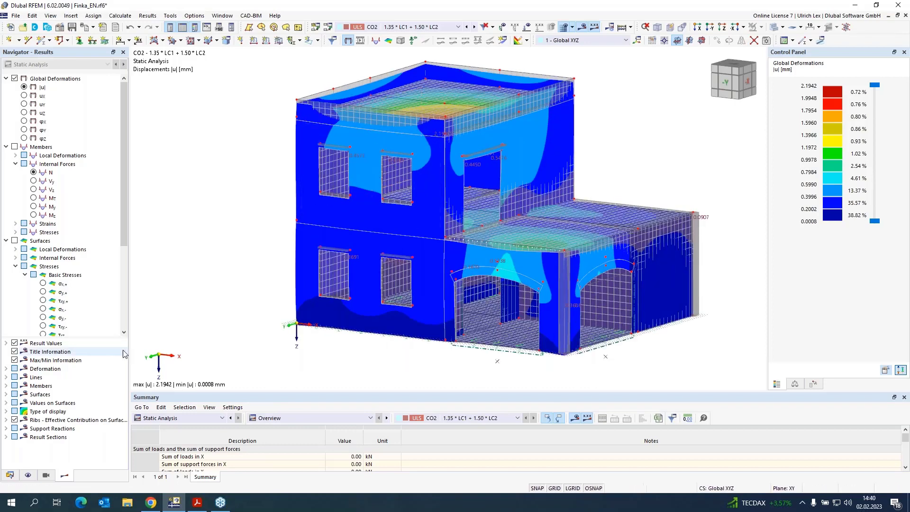
Display the basic surface stress σy,- and isolate the objects made of material 2, Porotherm 38 Plan
scroll(78, 248, "down", 3)
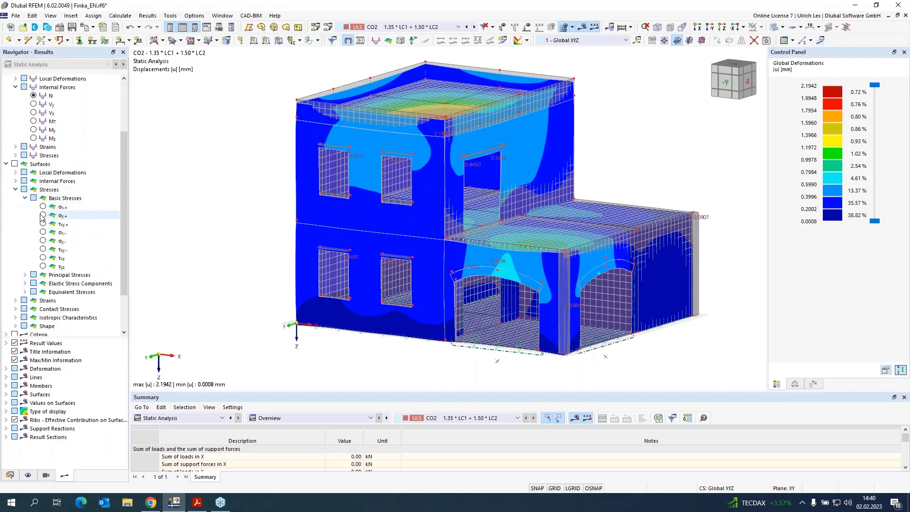
left_click(43, 242)
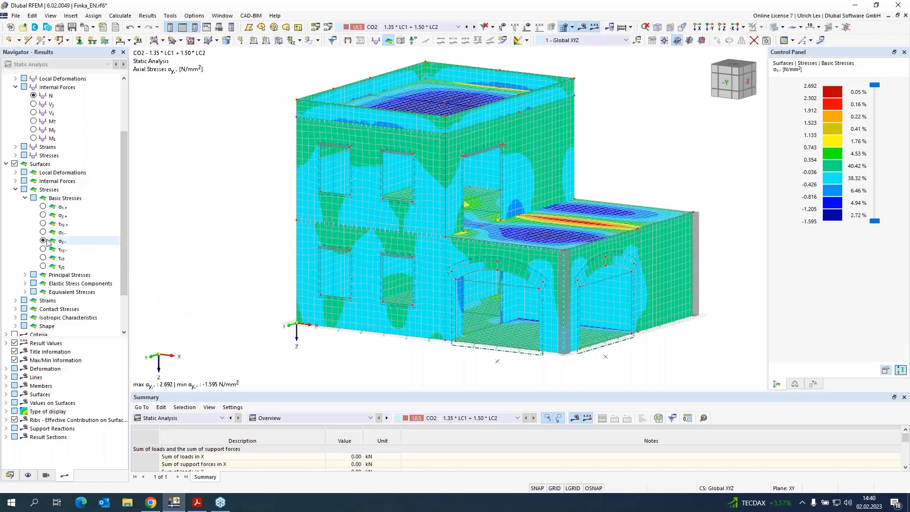
left_click(10, 475)
left_click(73, 123)
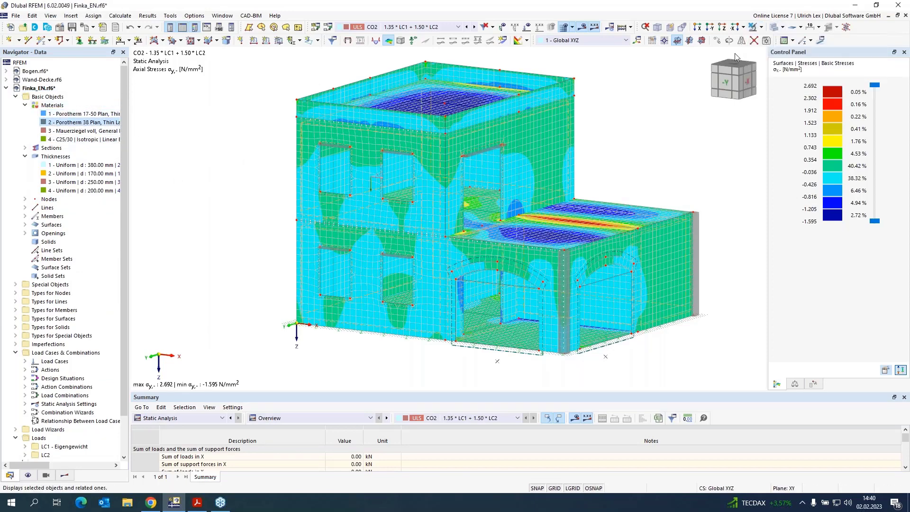
left_click(627, 418)
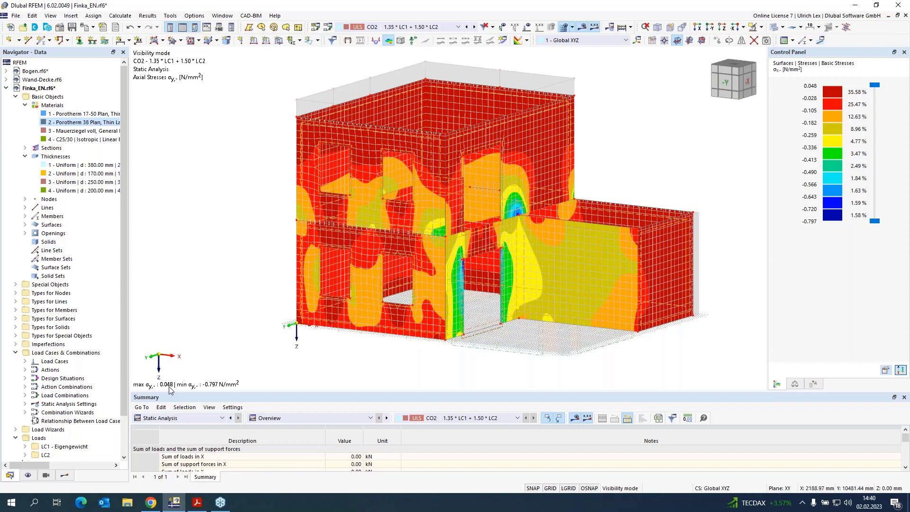
Examine the orthotropic masonry parameters of the Porotherm 38 Plan material, comparing its tensile and compressive strengths with the stresses
double_click(75, 124)
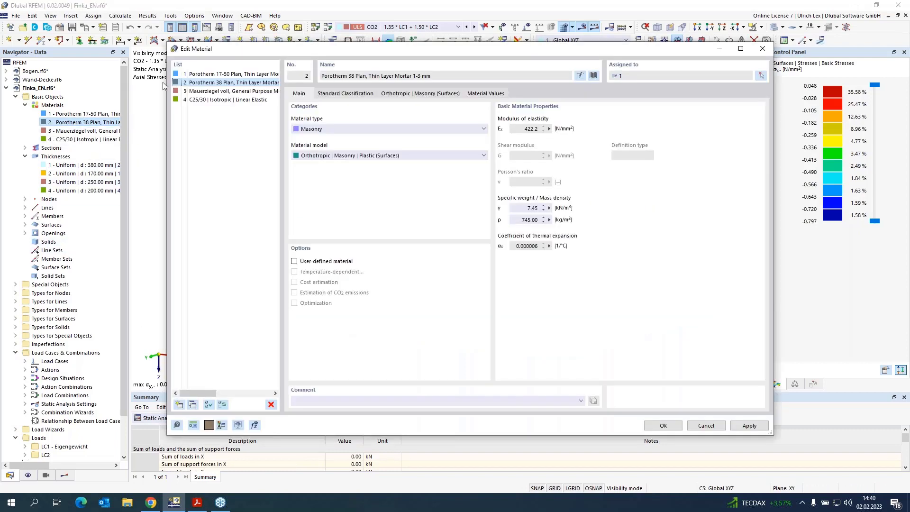
left_click(400, 95)
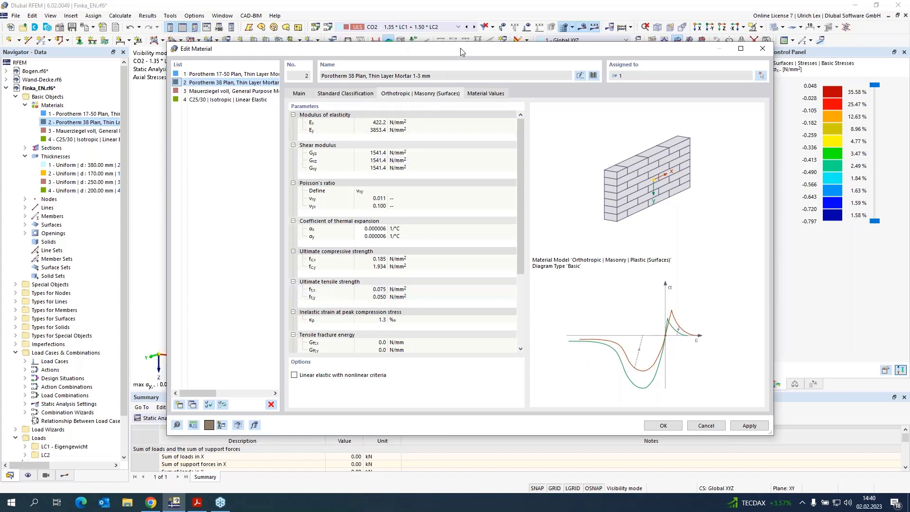
left_click_drag(461, 48, 482, 36)
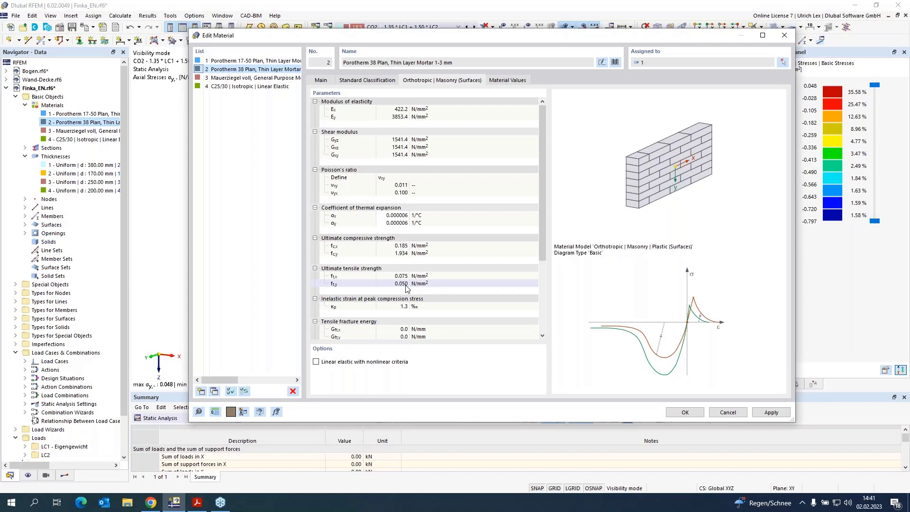
Close the material settings, show all model objects again and examine the σy,- stresses around the arched opening
left_click(677, 416)
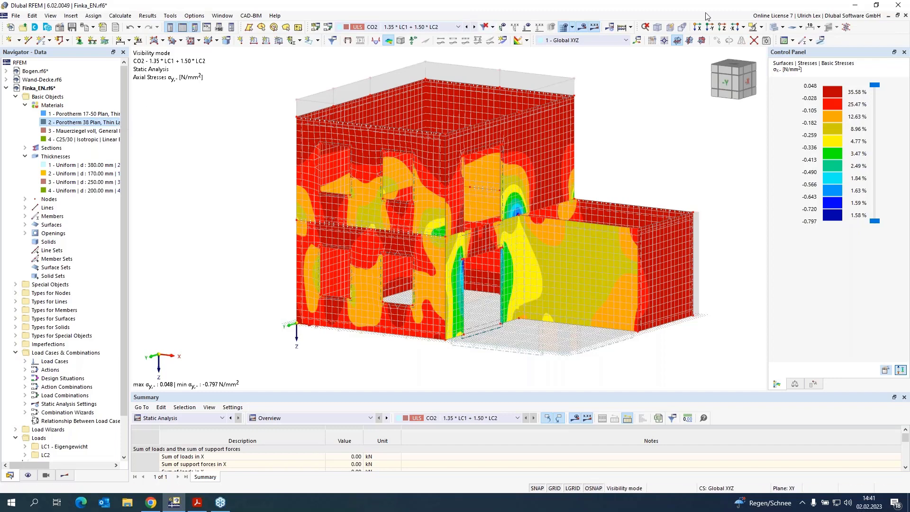
left_click(760, 27)
left_click(786, 74)
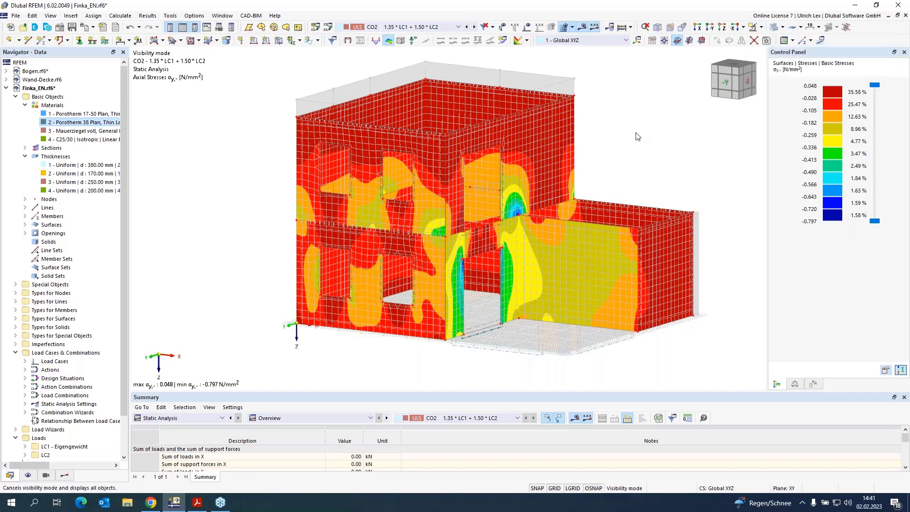
scroll(662, 302, "up", 3)
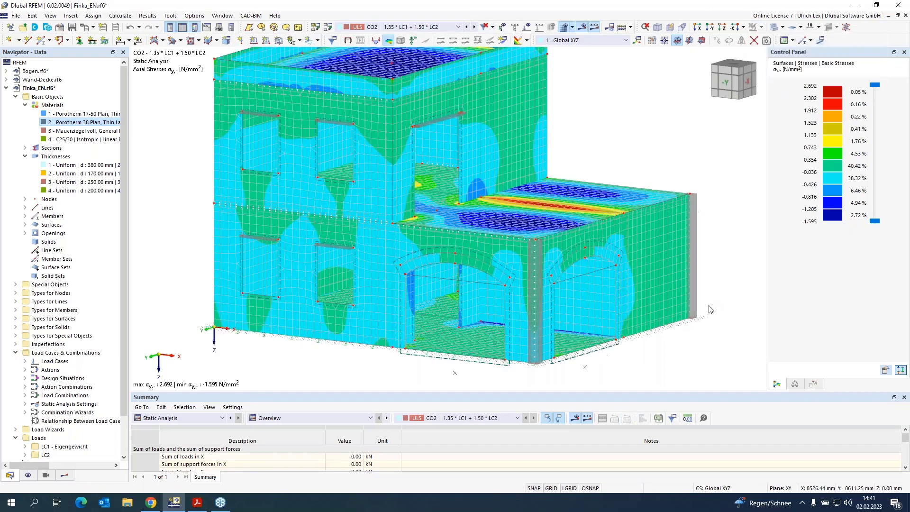
scroll(341, 306, "up", 2)
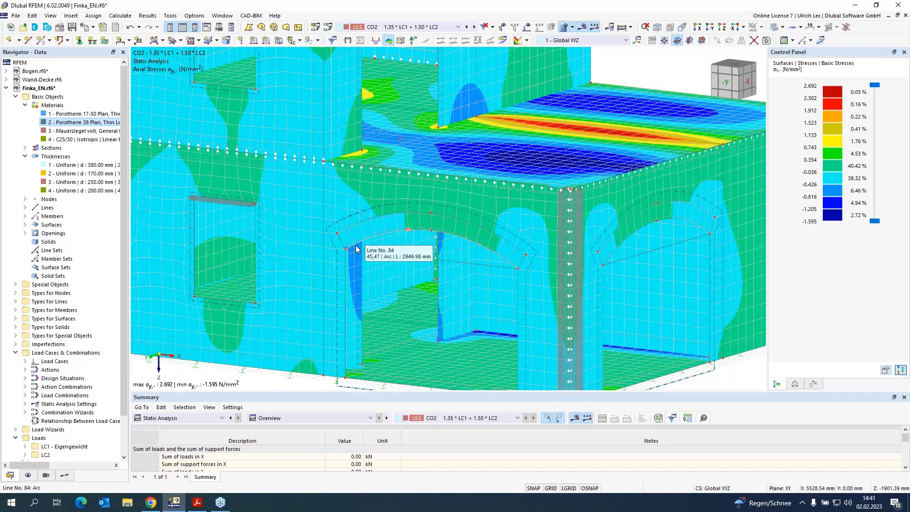
scroll(415, 229, "up", 4)
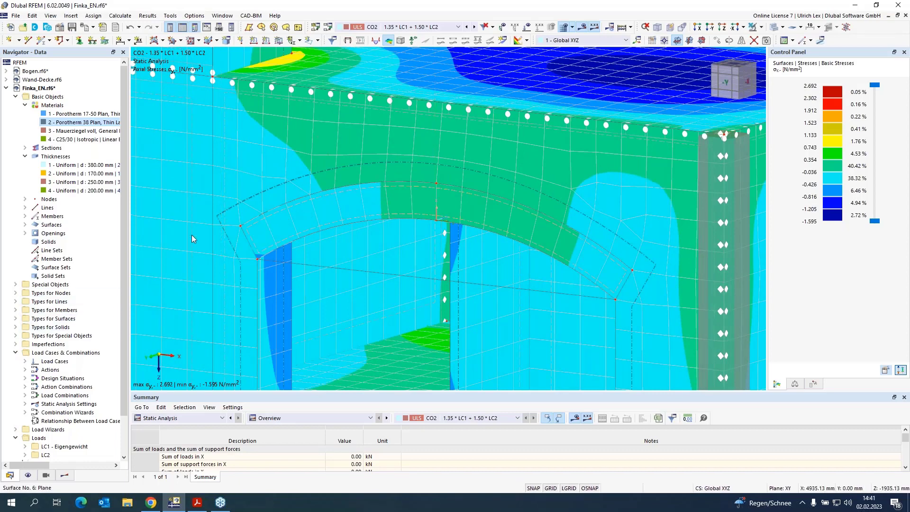
Try displaying the FE axis systems x,y,z of the mesh on members
left_click(28, 475)
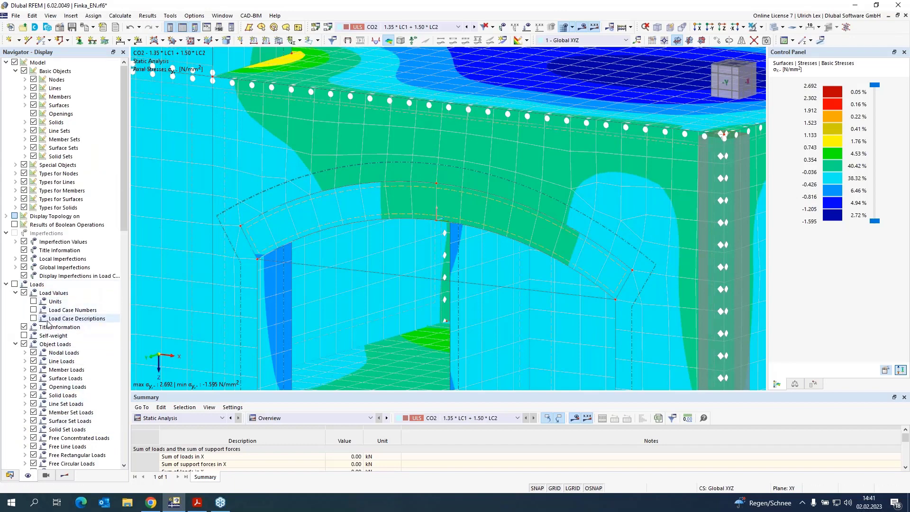
scroll(57, 332, "down", 6)
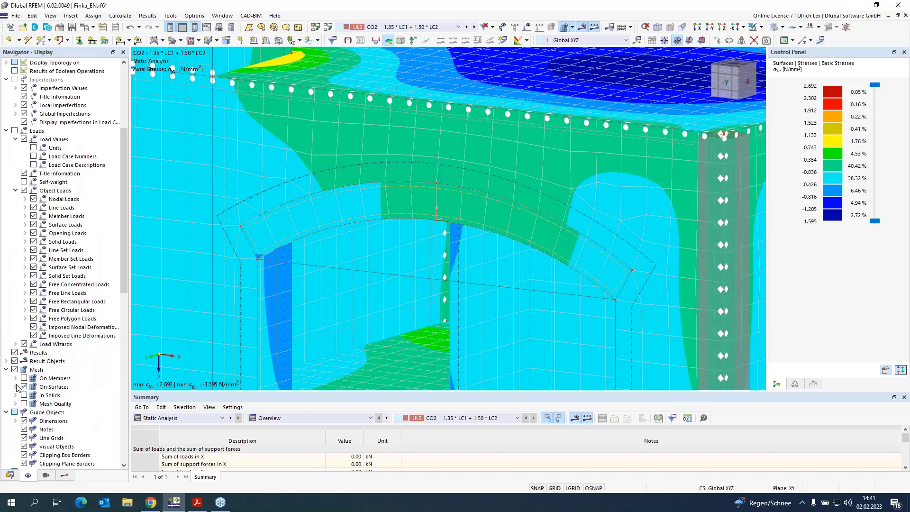
left_click(24, 379)
left_click(16, 379)
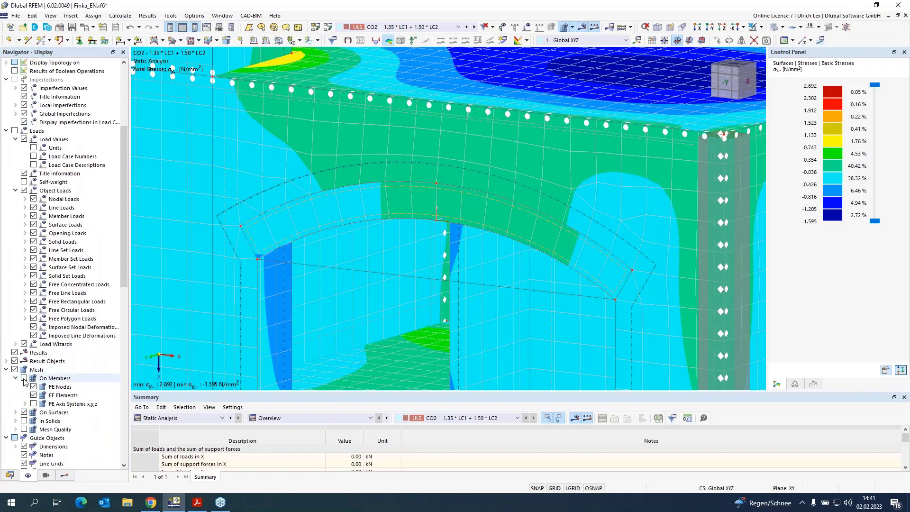
left_click(33, 404)
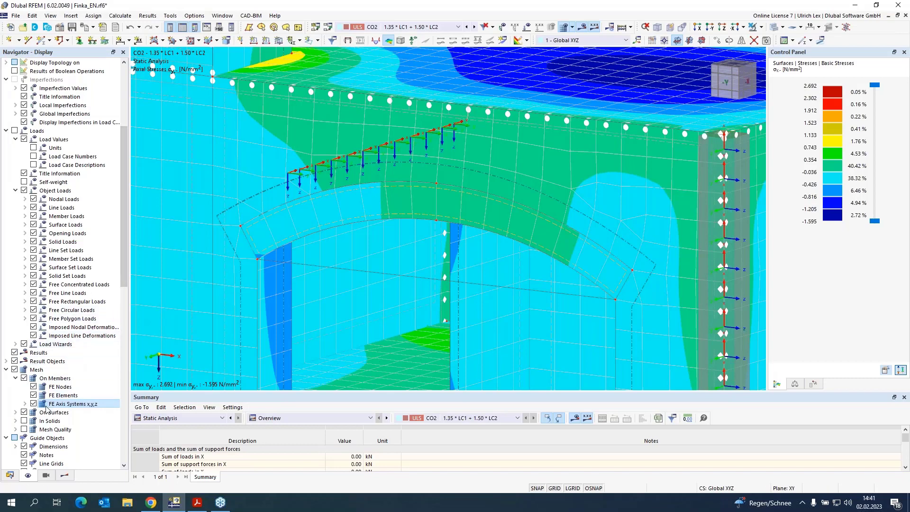
left_click(24, 404)
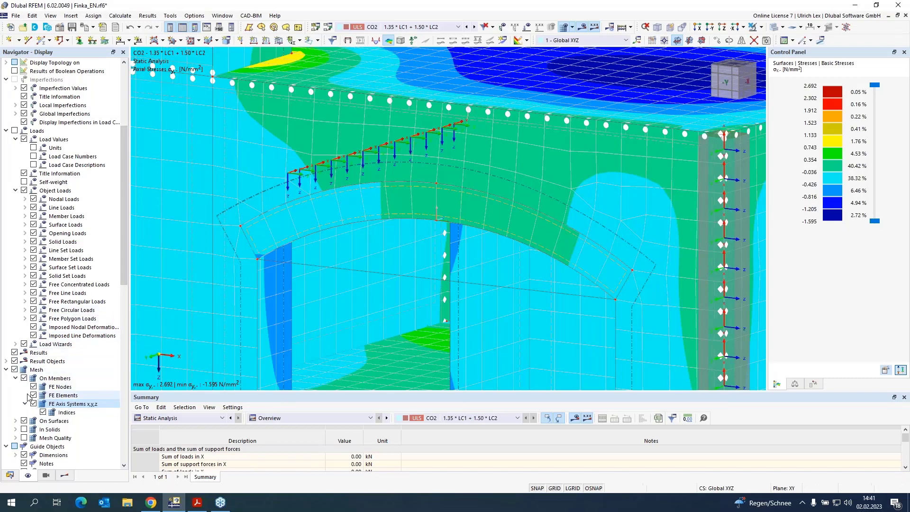
left_click(24, 378)
Isolate the arch surface above the opening and examine its σy,- stresses with the surface FE axis systems x,y,z displayed
left_click(15, 421)
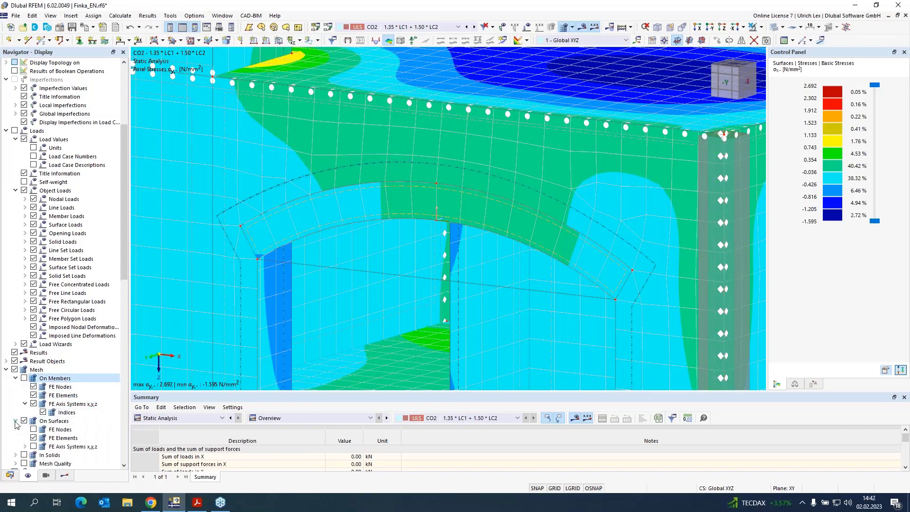
left_click(34, 447)
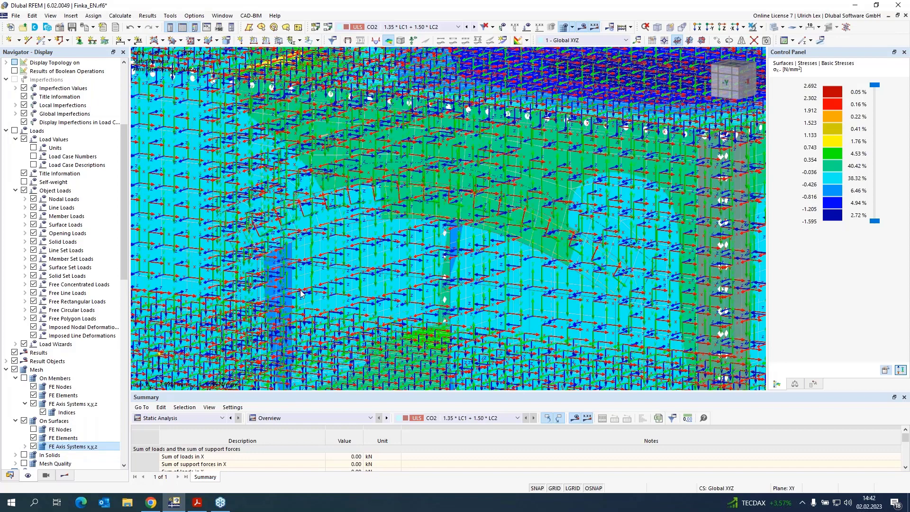
left_click(33, 446)
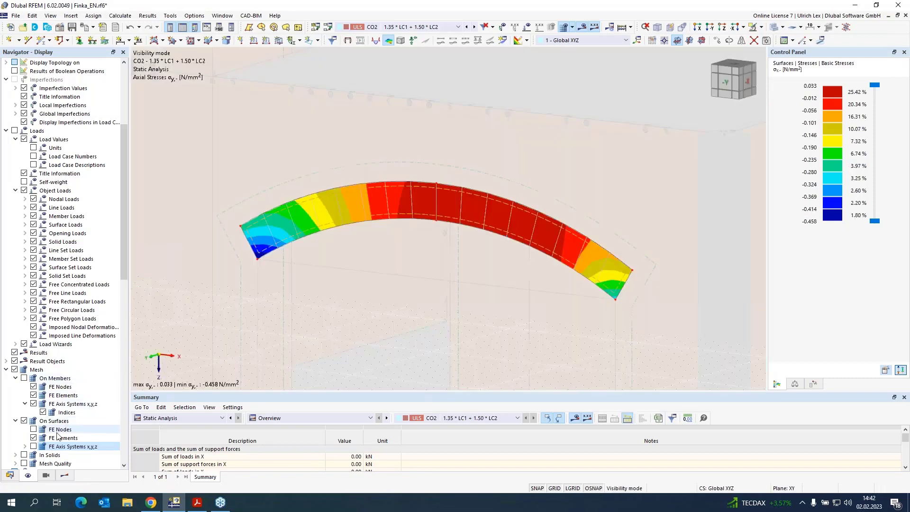
left_click(33, 446)
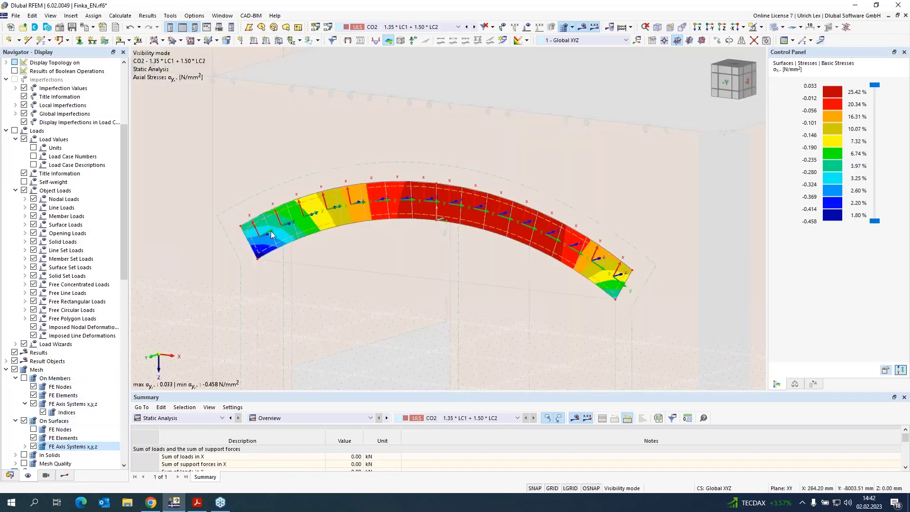
scroll(261, 238, "up", 3)
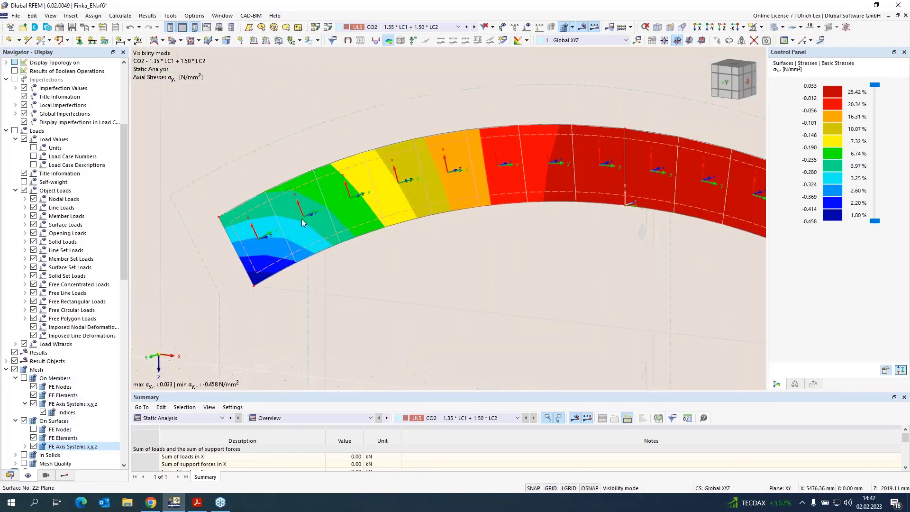
scroll(434, 170, "down", 3)
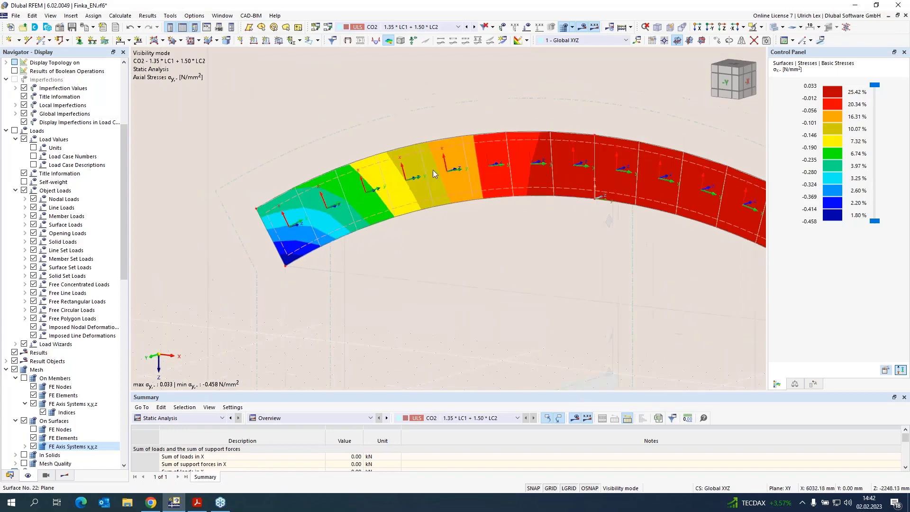
scroll(499, 204, "down", 2)
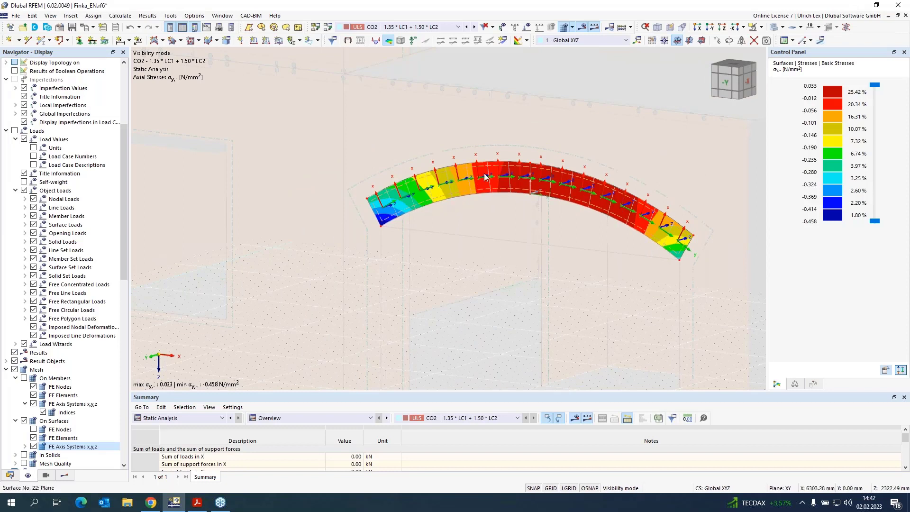
mouse_move(485, 176)
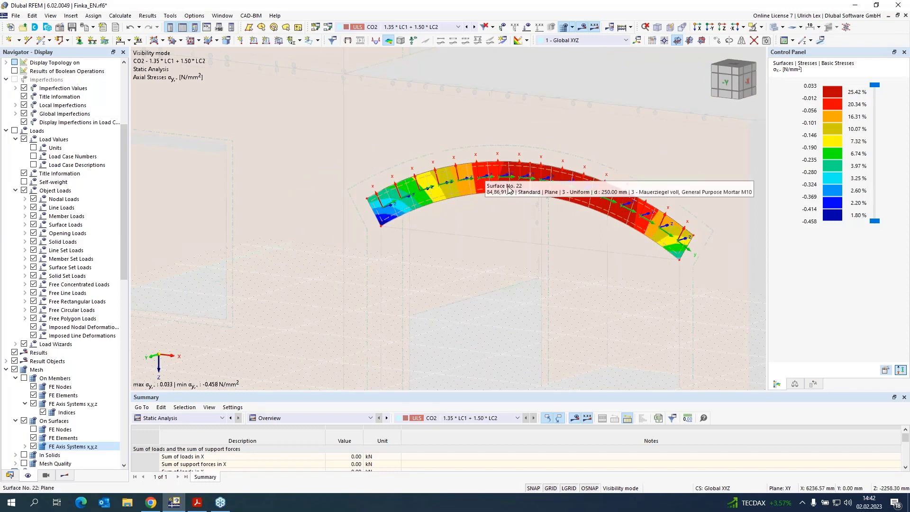
Switch to the Bogen.rf6 model and examine the loaded arch
scroll(114, 195, "up", 6)
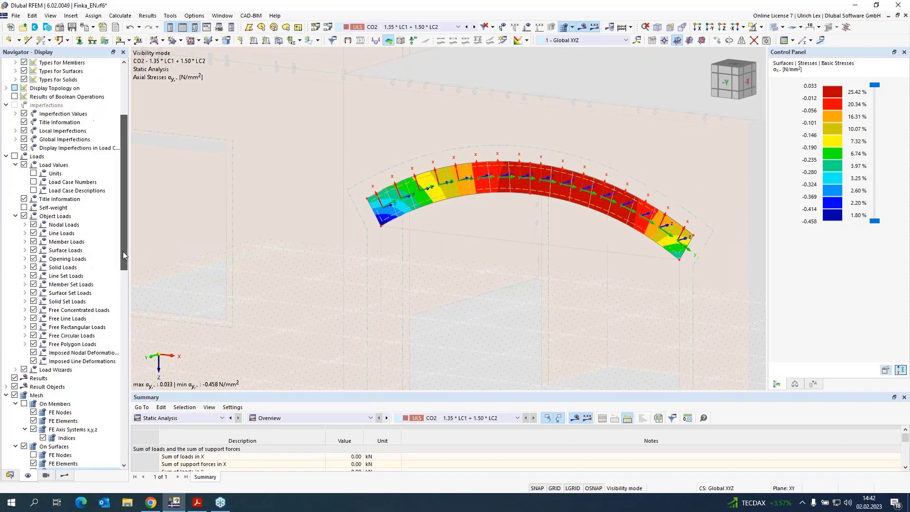
left_click(10, 475)
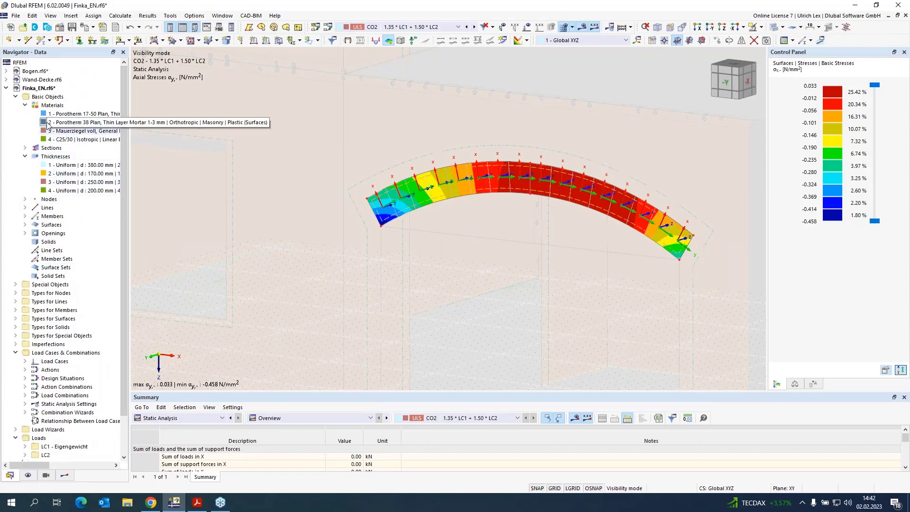
left_click(25, 71)
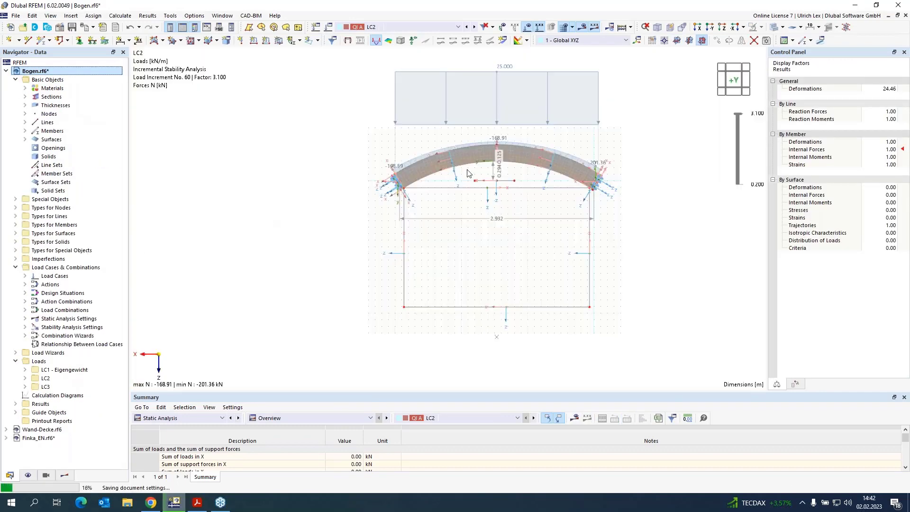
left_click(482, 195)
scroll(549, 126, "up", 1)
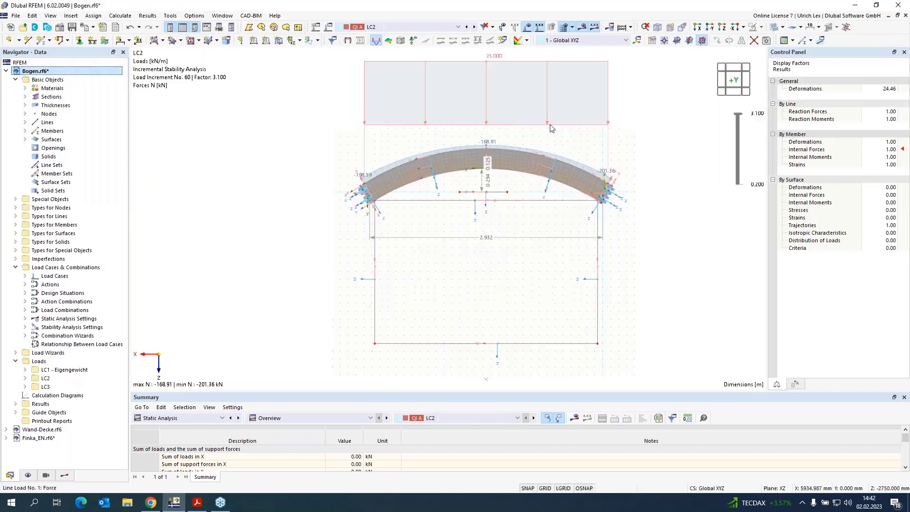
Switch to the PDF presentation in Acrobat Reader, read the Arch / Vault page's hand calculation of horizontal thrust, and return to the arch model
left_click(197, 503)
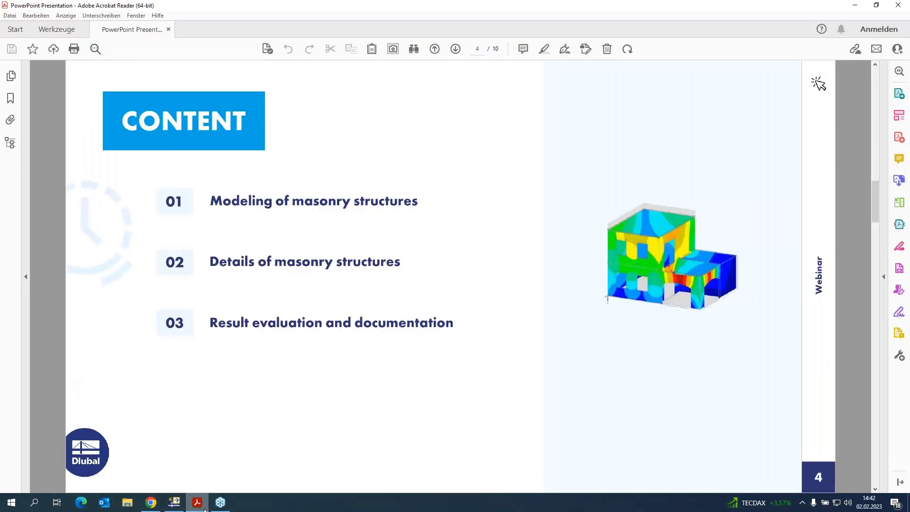
key("Page_Down")
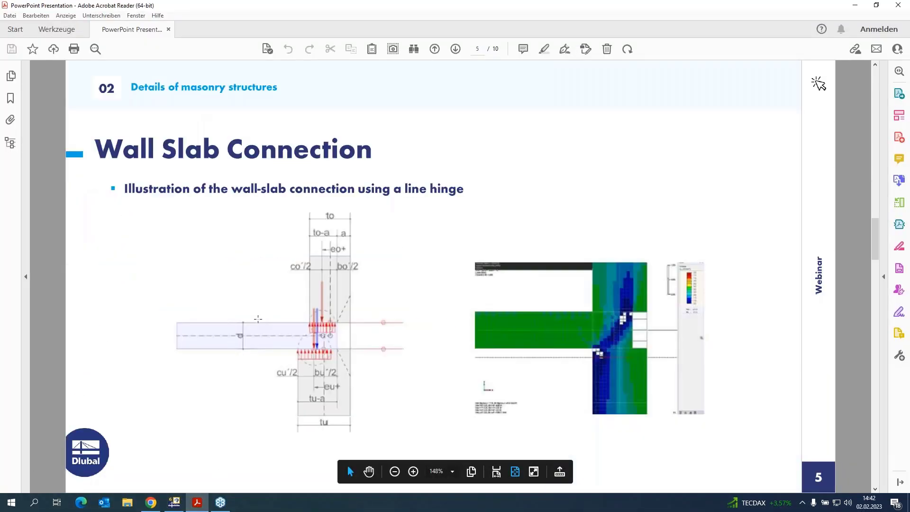
key("Page_Down")
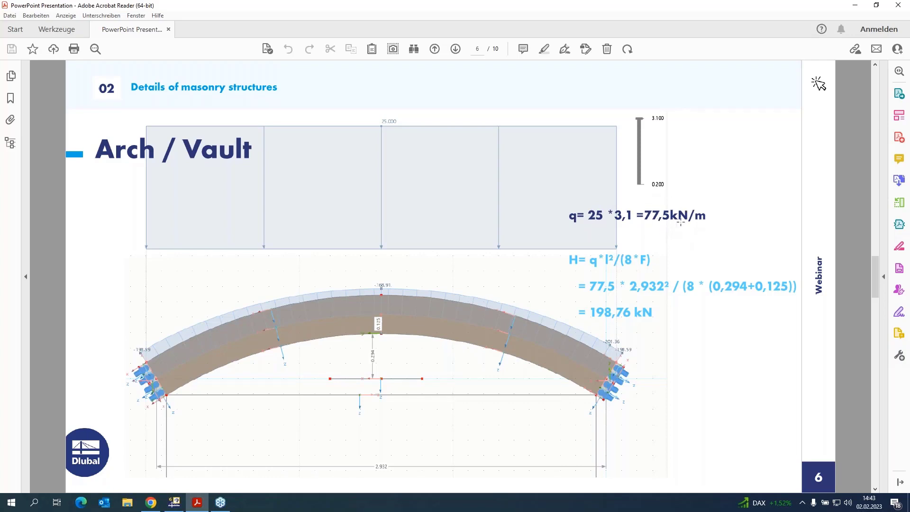
left_click(855, 5)
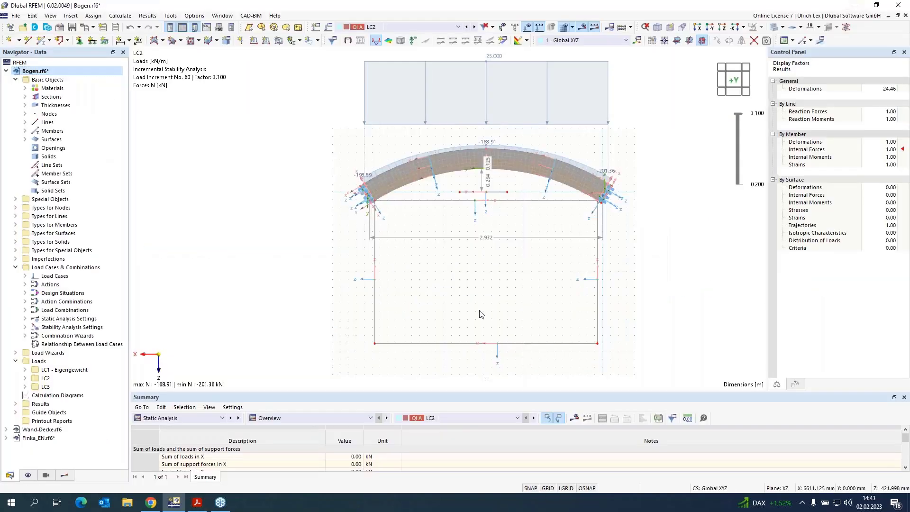
Examine the normal forces N along the arch and the line supports at its ends
scroll(493, 192, "up", 2)
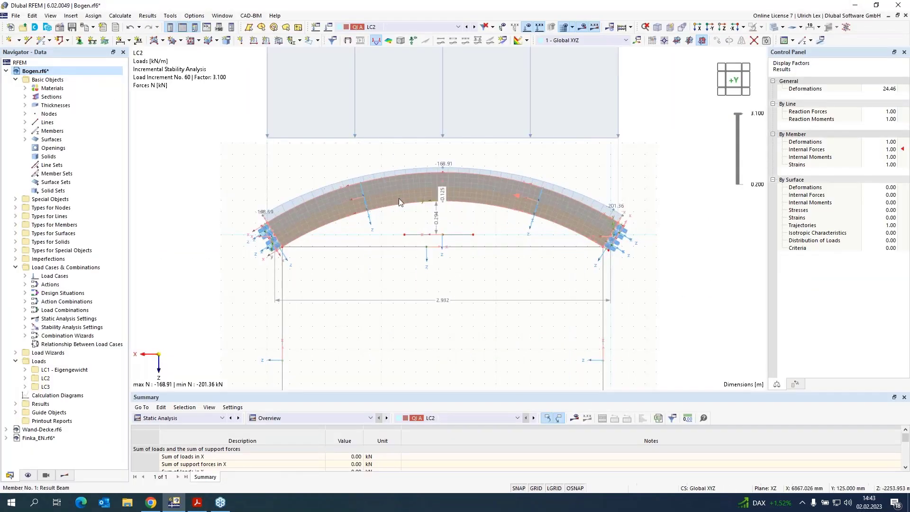
scroll(288, 267, "down", 1)
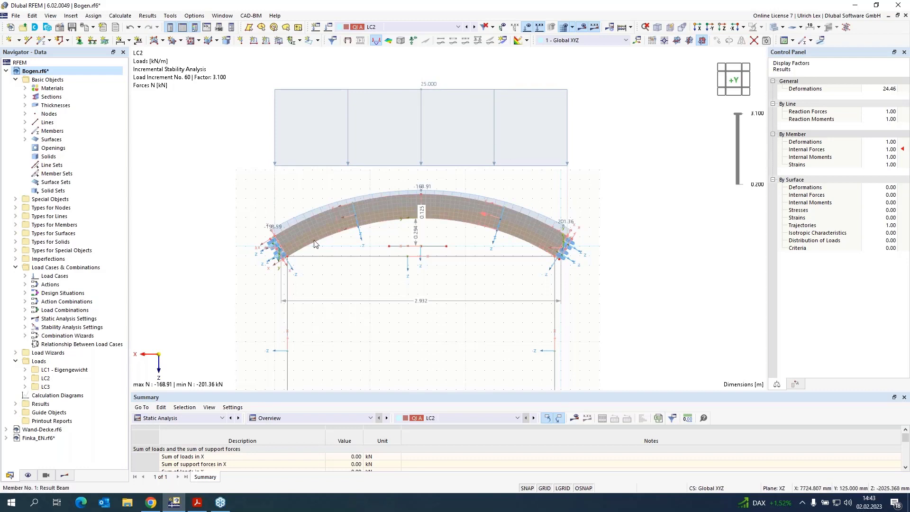
scroll(604, 256, "up", 3)
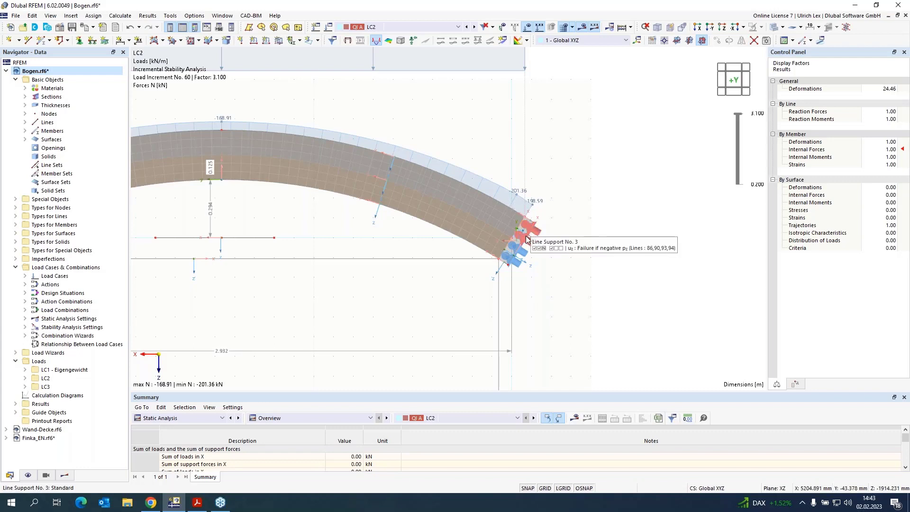
scroll(613, 234, "down", 3)
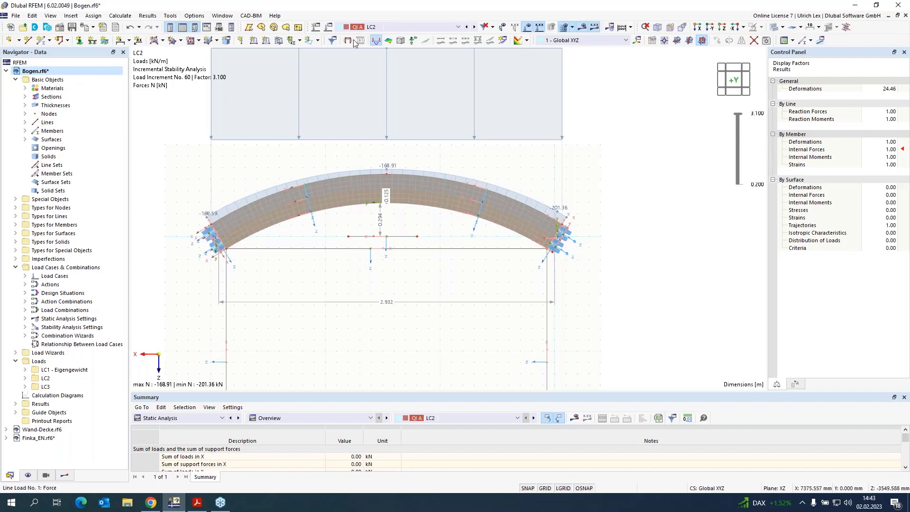
Show the global deformations |u| of the arch for LC2 at load factor 3.100
left_click(435, 26)
left_click(435, 27)
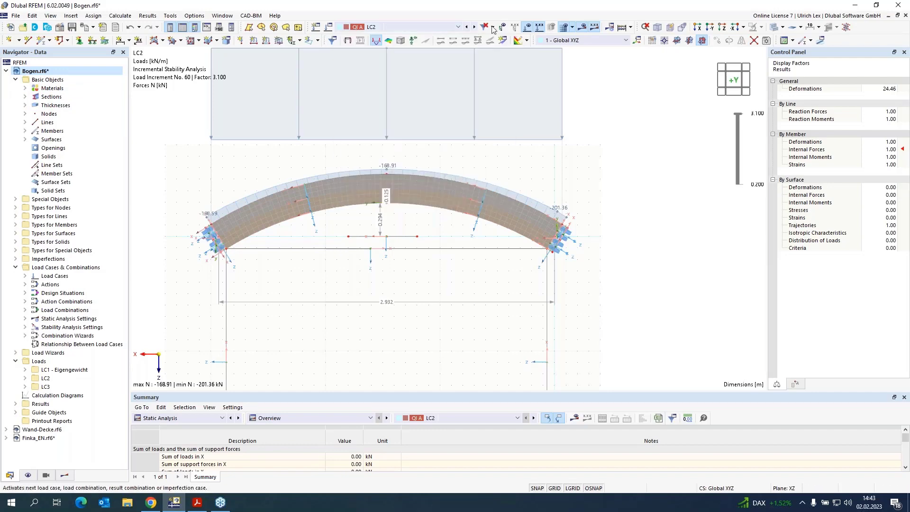
left_click(583, 27)
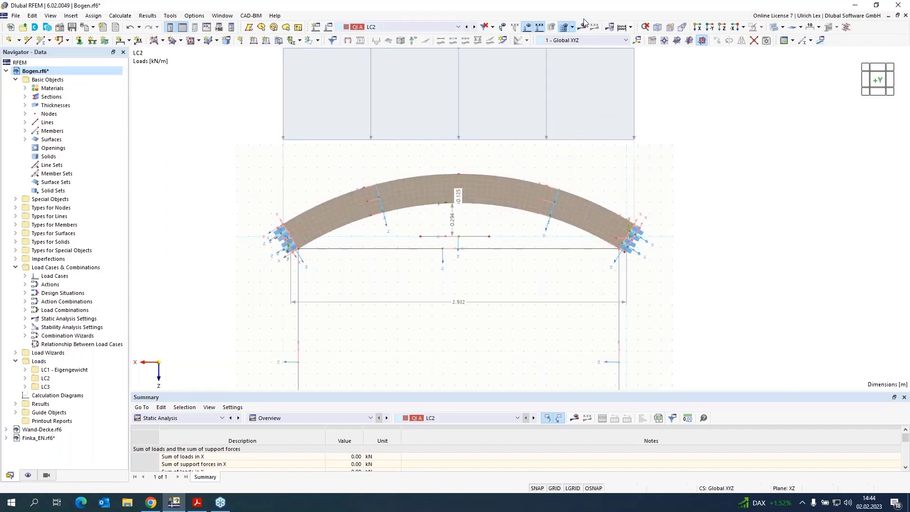
scroll(30, 131, "up", 3)
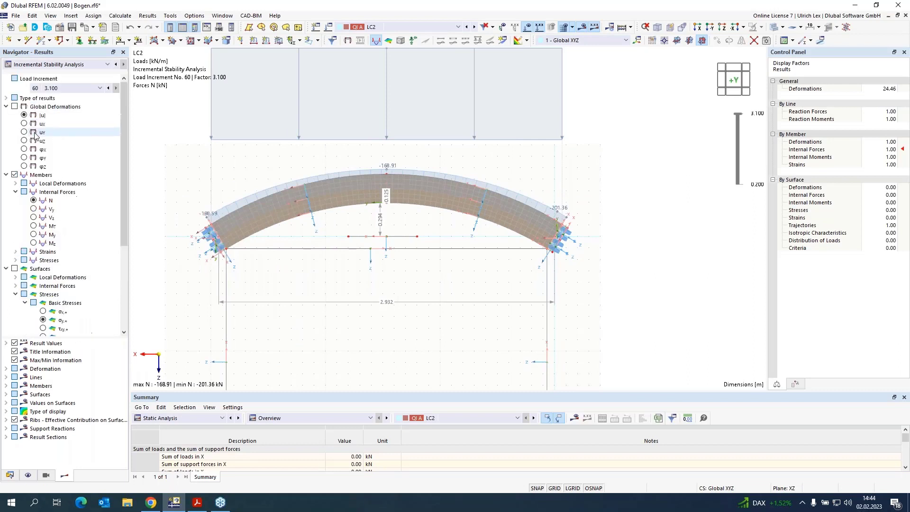
left_click(15, 106)
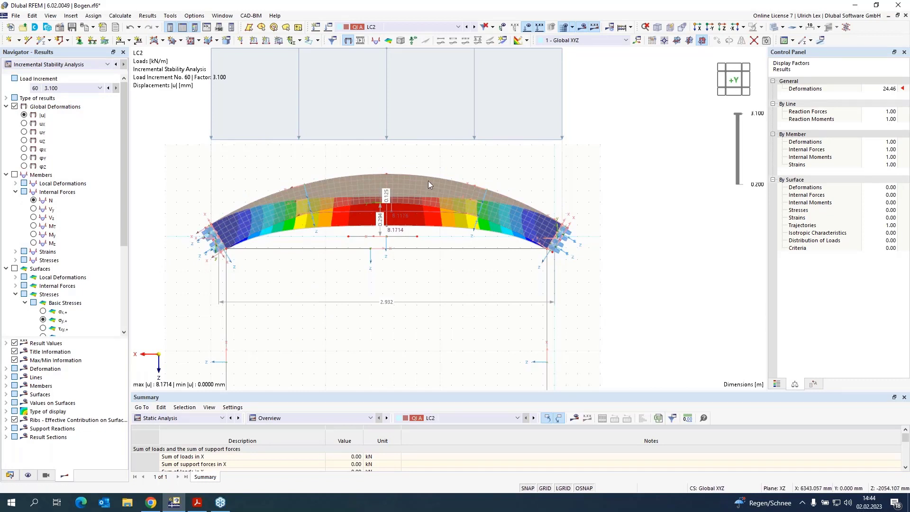
Show the arch's global deformations |u| for load case LC3
left_click(458, 26)
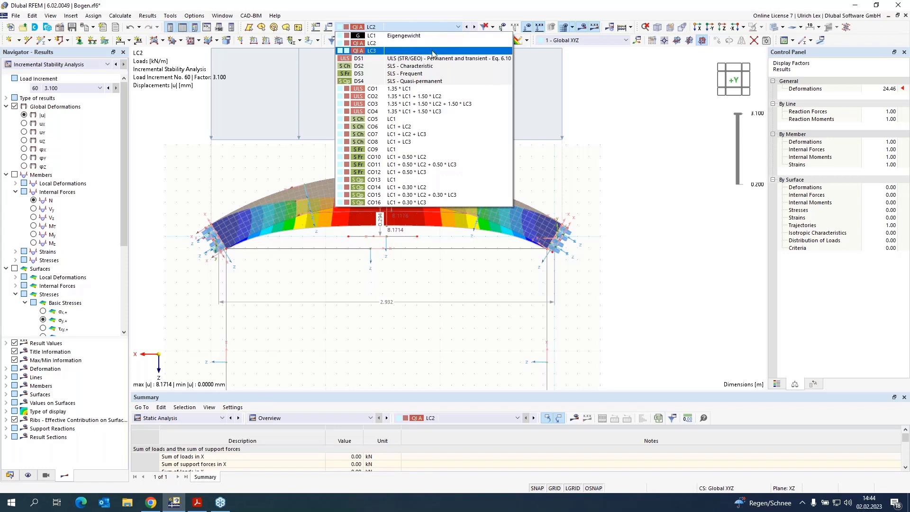
left_click(432, 50)
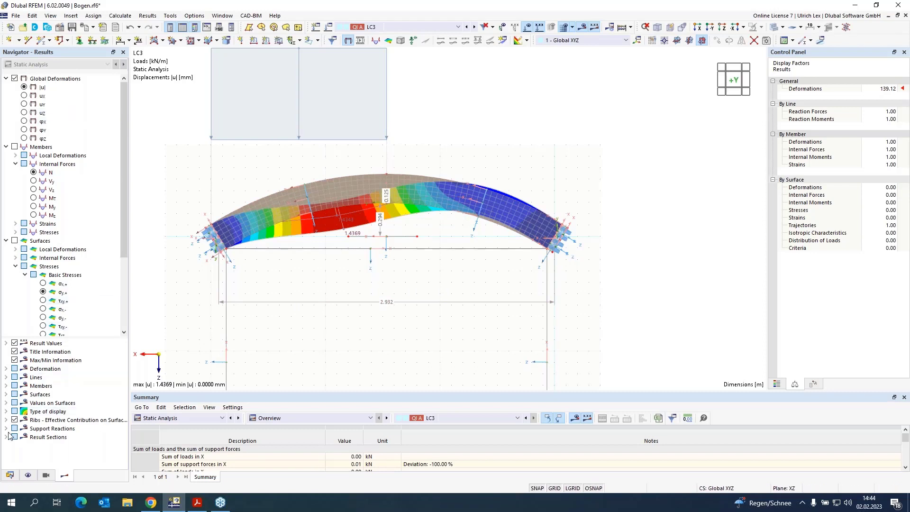
Switch to the Finka_EN.rf6 model and bring the whole house with its isolated arch into view
left_click(10, 475)
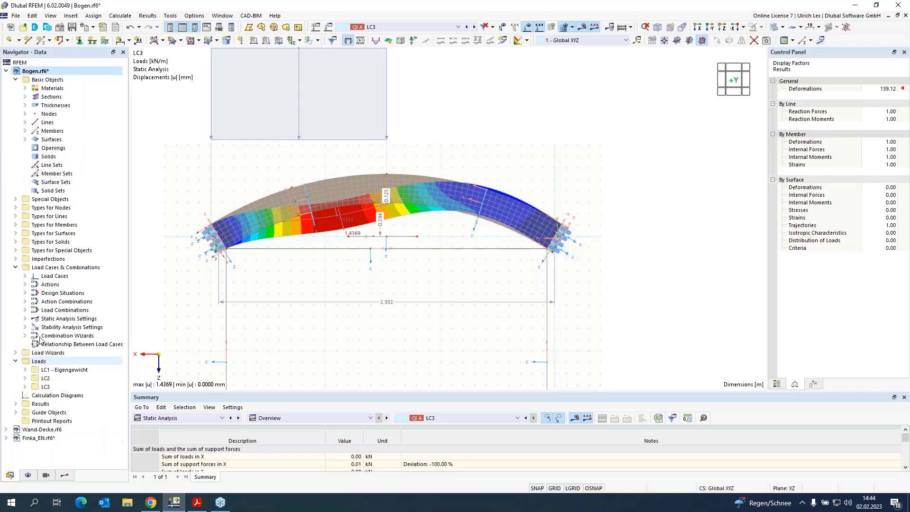
right_click(34, 75)
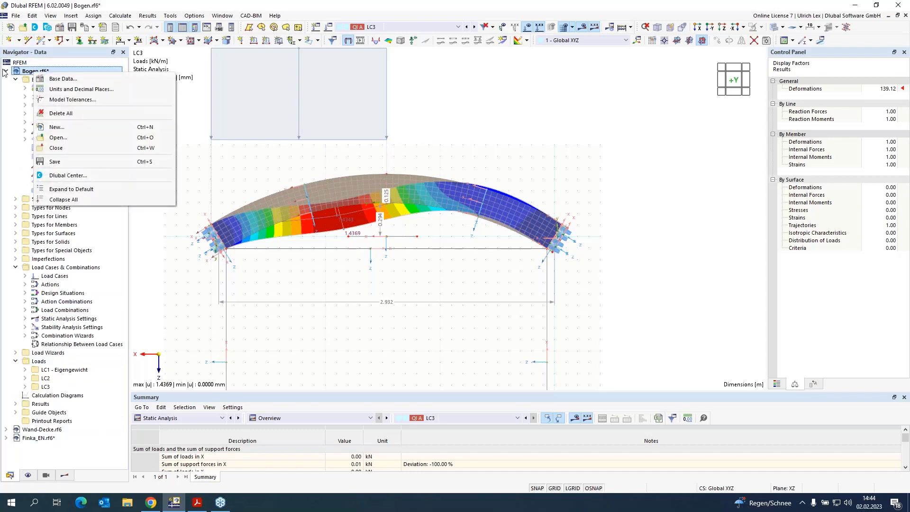
left_click(4, 71)
double_click(24, 89)
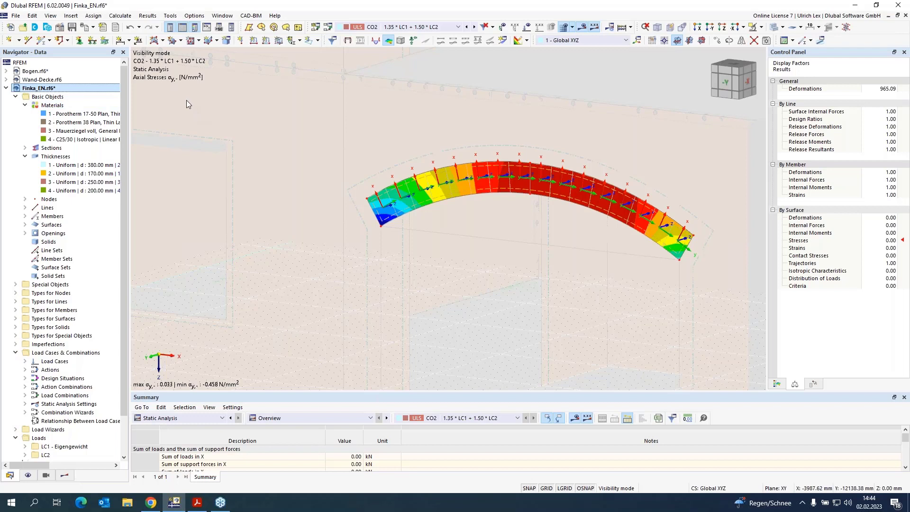
scroll(263, 209, "down", 1)
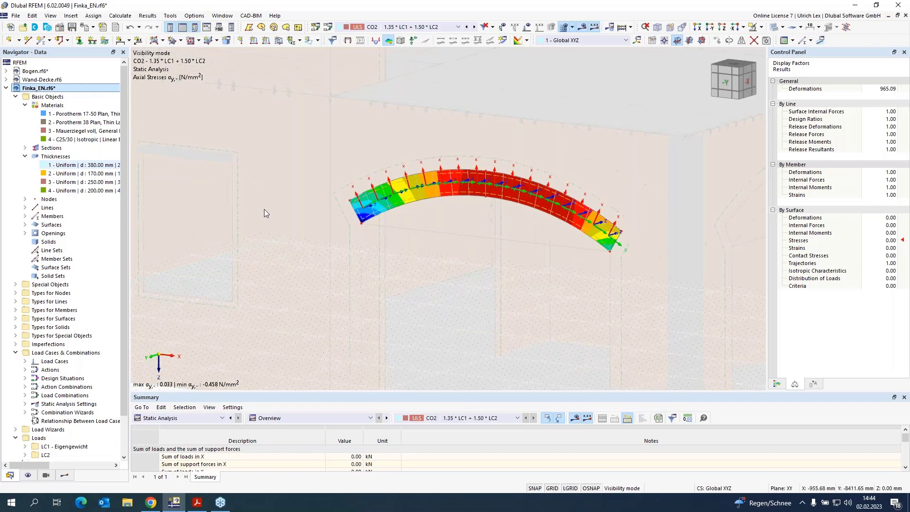
scroll(502, 249, "down", 2)
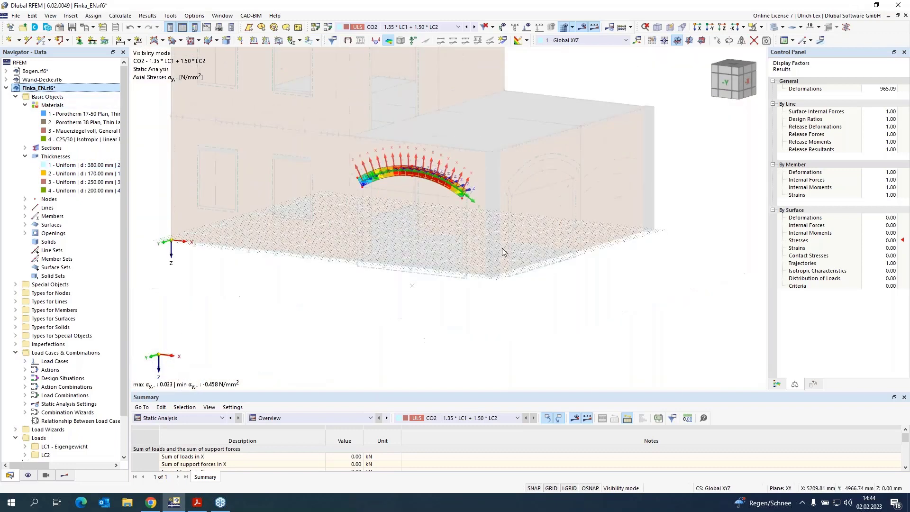
scroll(502, 249, "down", 2)
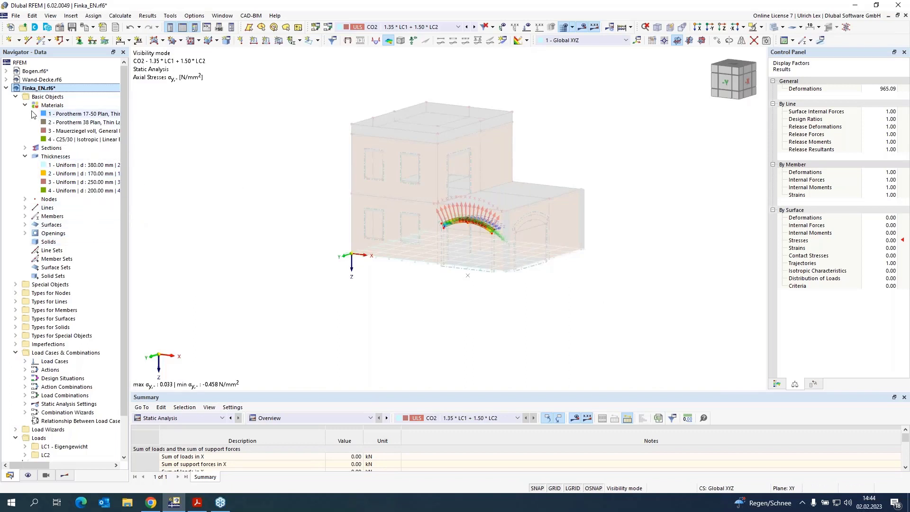
Review the report items selected for the Dokumentation printout report in the Printout Report Manager
scroll(46, 156, "down", 2)
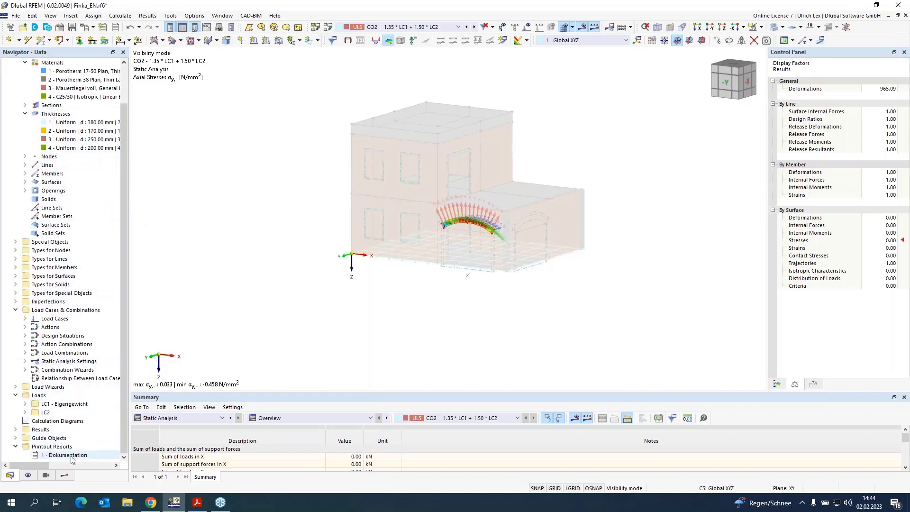
right_click(72, 458)
left_click(109, 389)
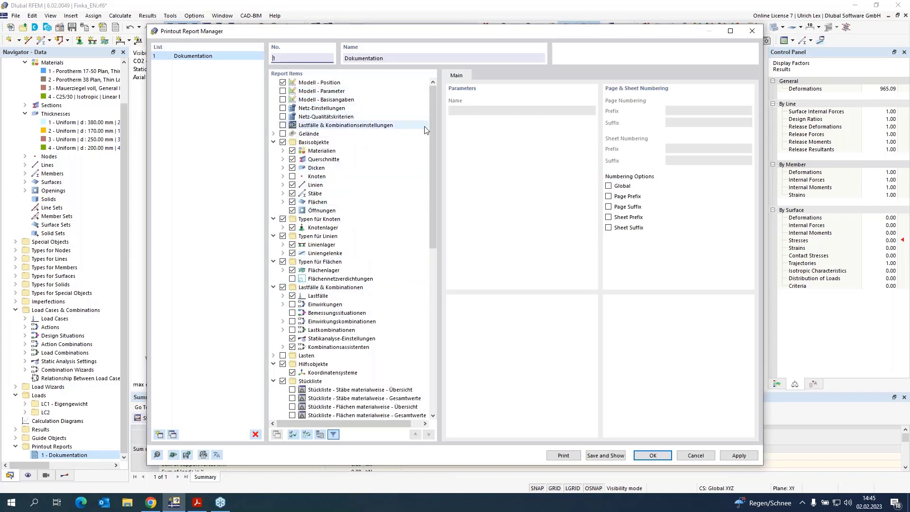
mouse_move(433, 132)
left_mouse_down()
mouse_move(452, 234)
mouse_move(442, 314)
mouse_move(449, 134)
left_mouse_up()
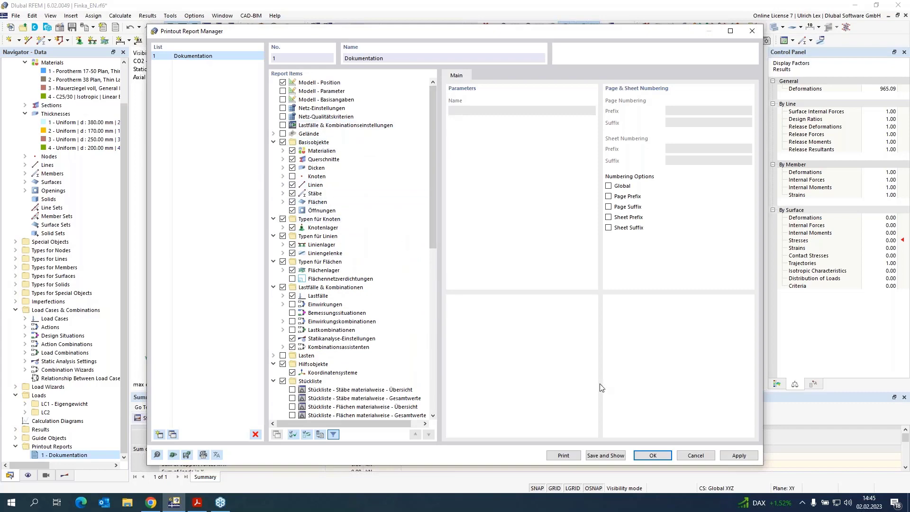
left_click(649, 458)
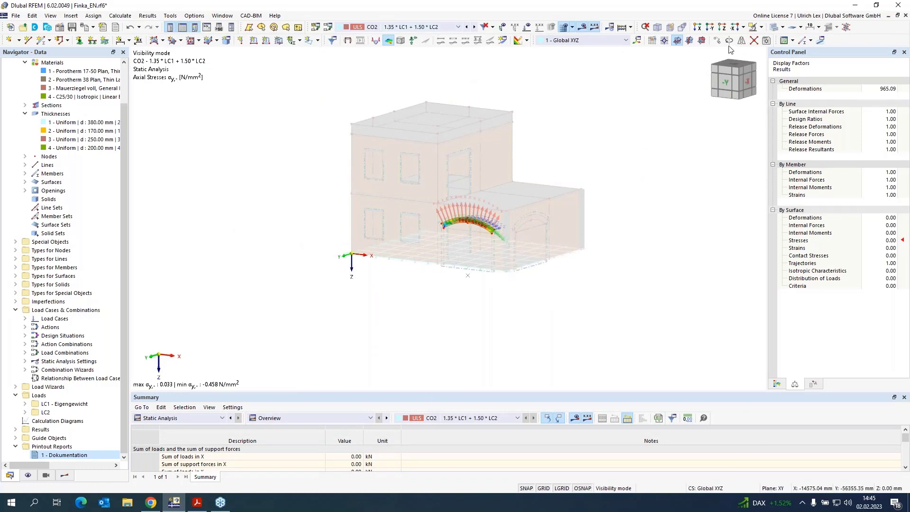
Cancel the visibility mode to show the whole house, and turn off the members' FE axis systems and the mesh display
left_click(761, 27)
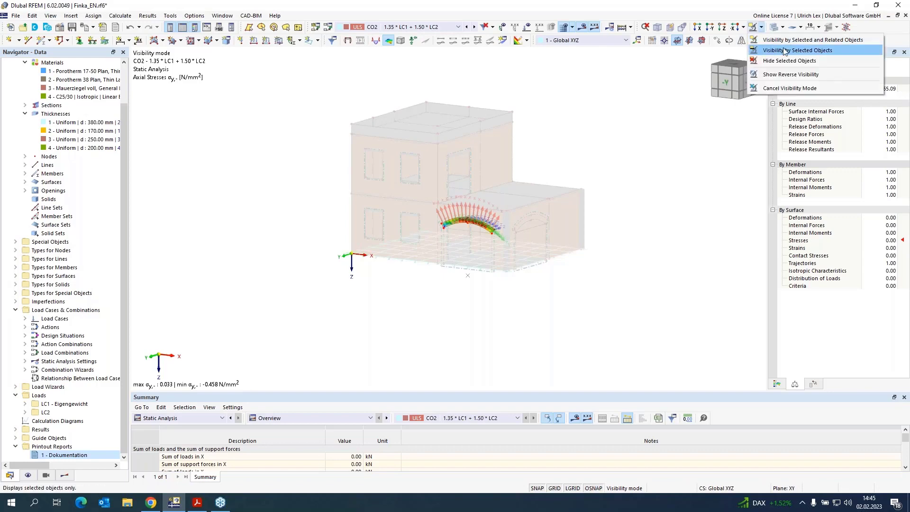
left_click(787, 88)
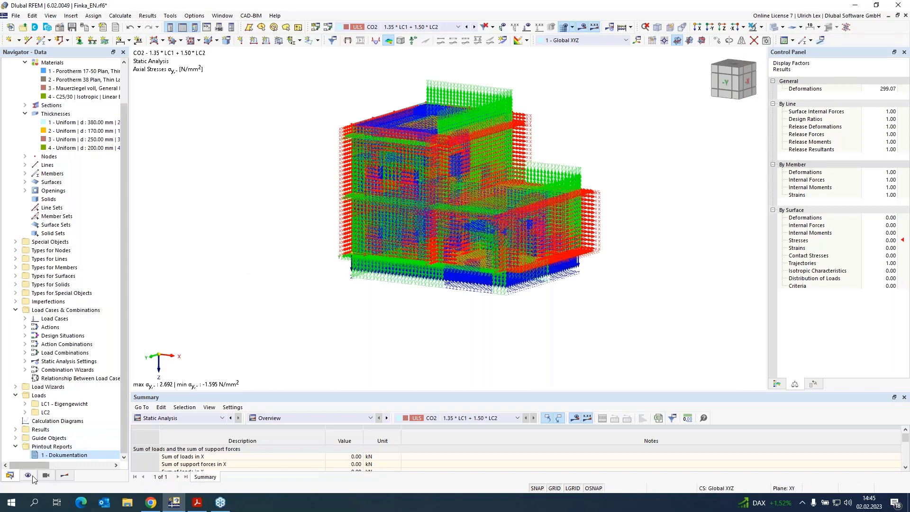
left_click(30, 476)
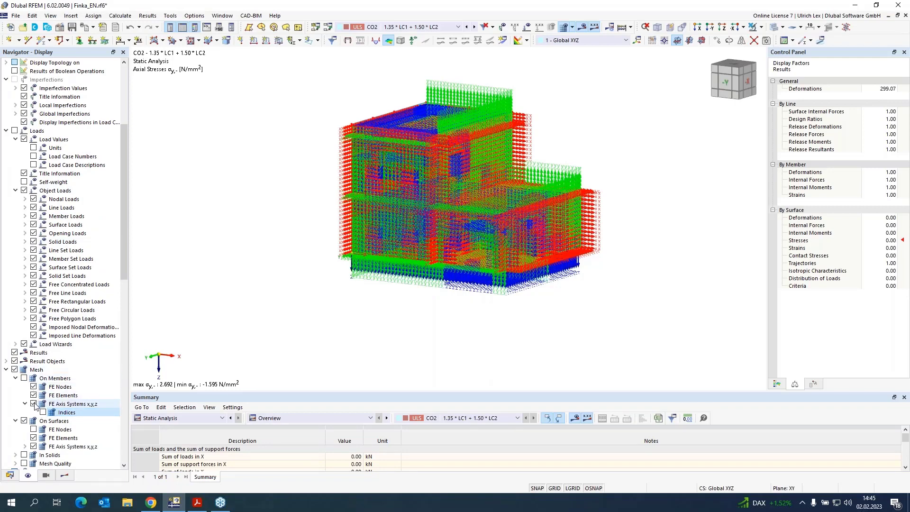
left_click(41, 406)
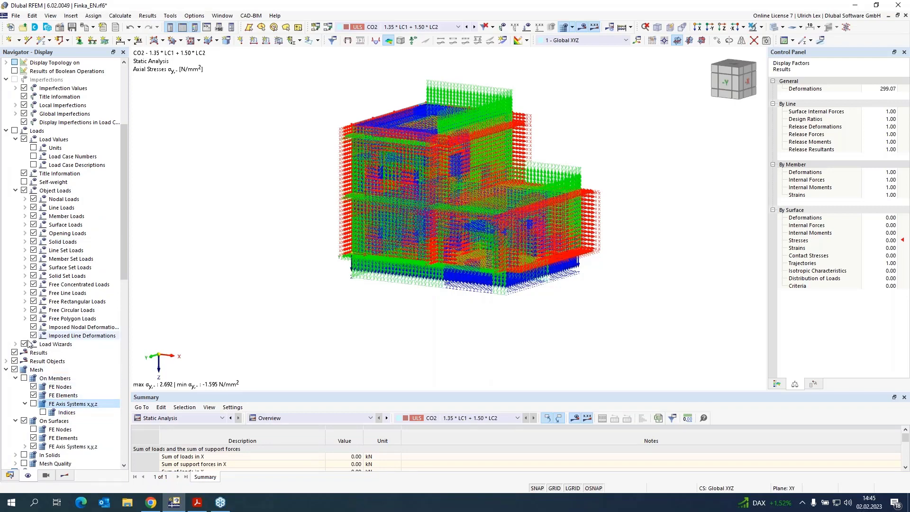
left_click(14, 370)
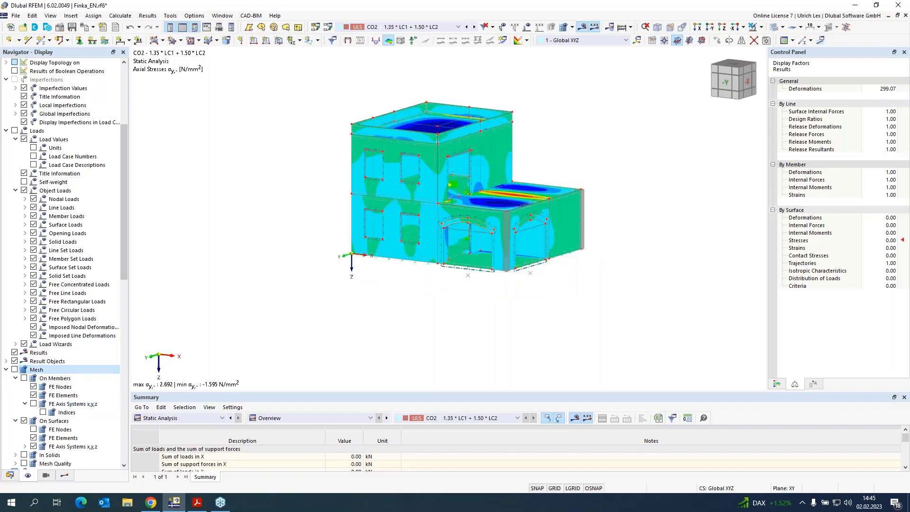
scroll(271, 165, "up", 2)
scroll(263, 174, "up", 1)
scroll(261, 182, "down", 1)
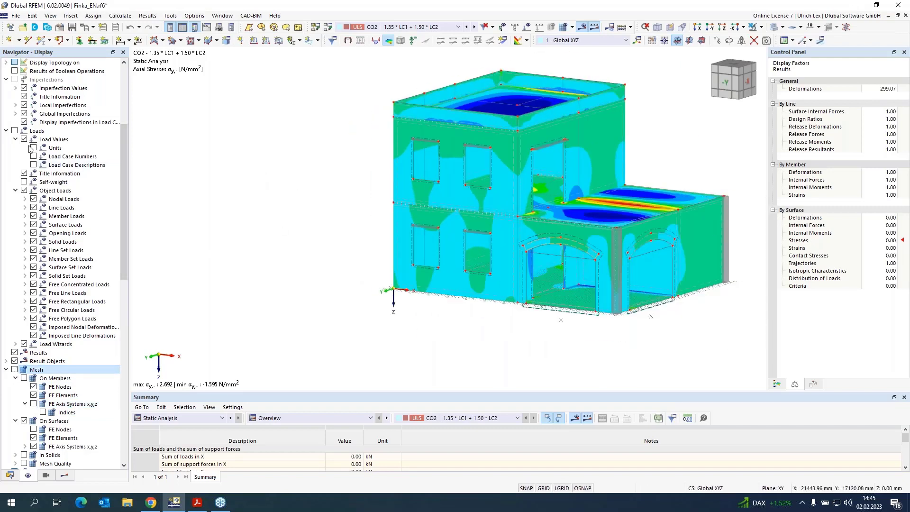
Isolate the objects made of the Porotherm 38 Plan masonry material together with their related objects
left_click(9, 475)
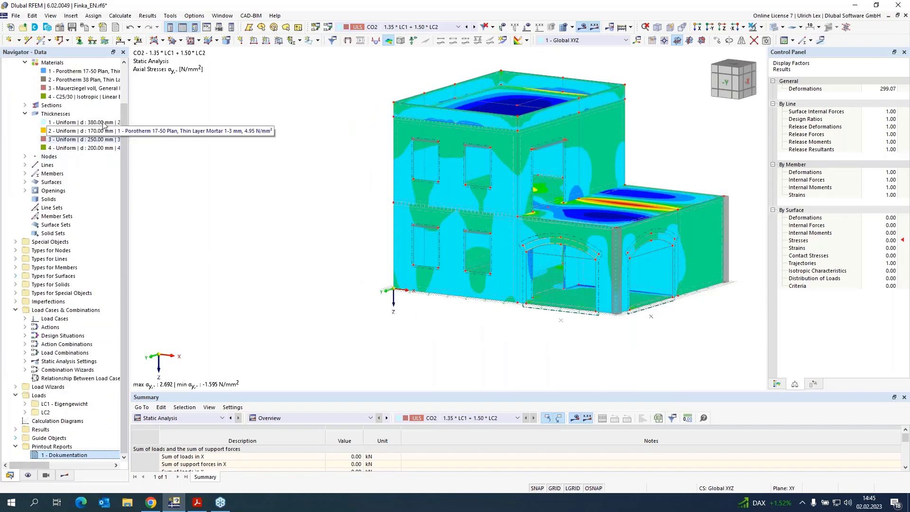
left_click(79, 72)
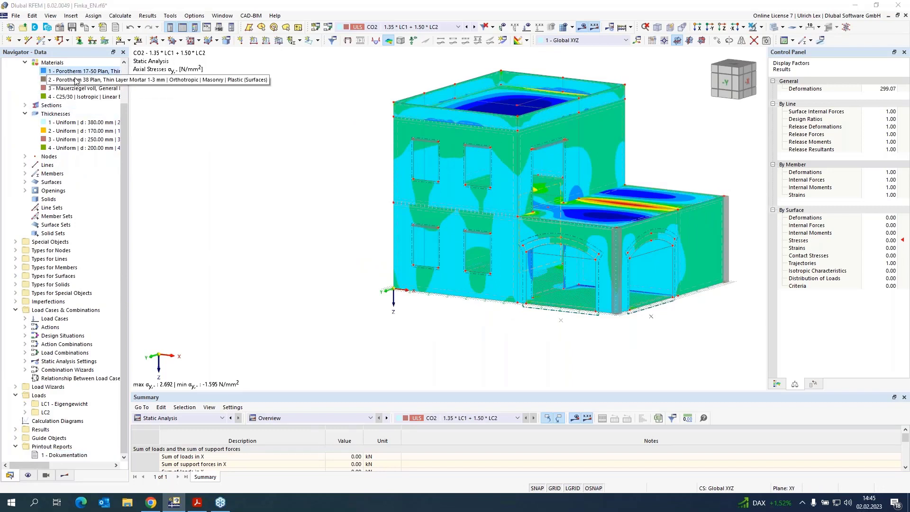
left_click(67, 80)
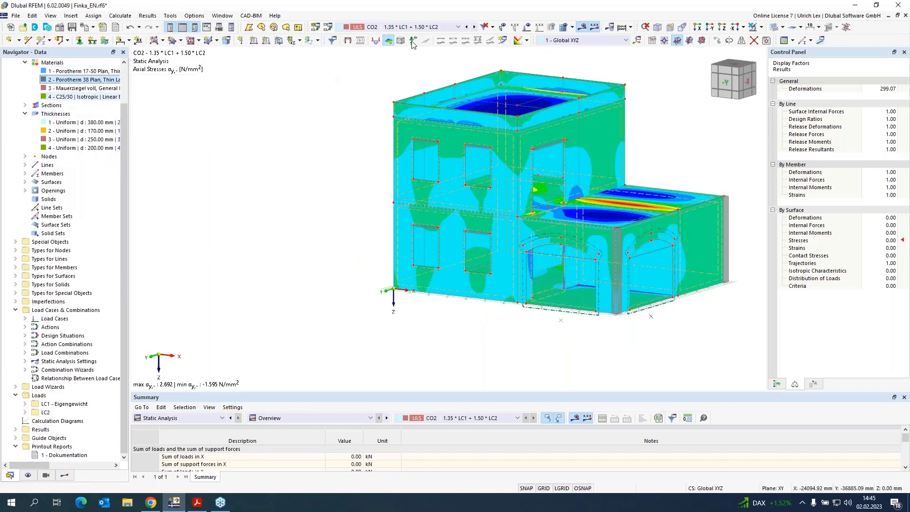
left_click(762, 27)
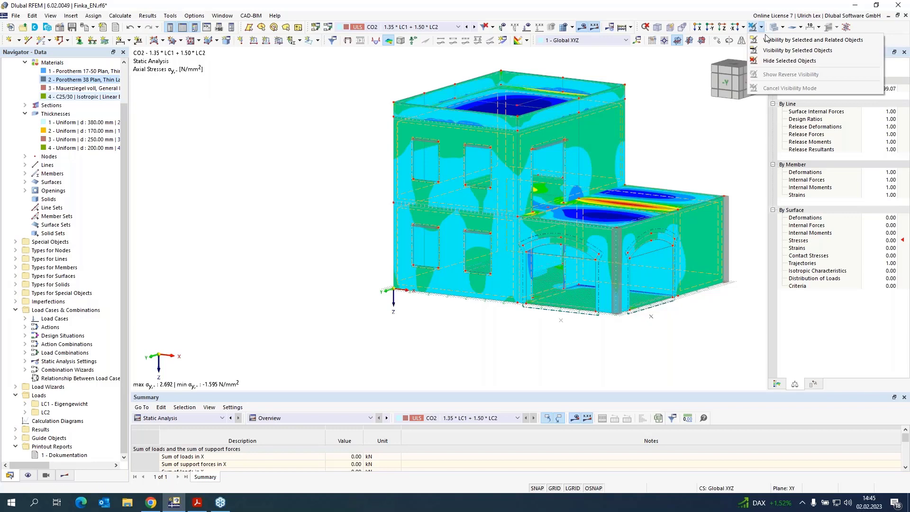
left_click(765, 37)
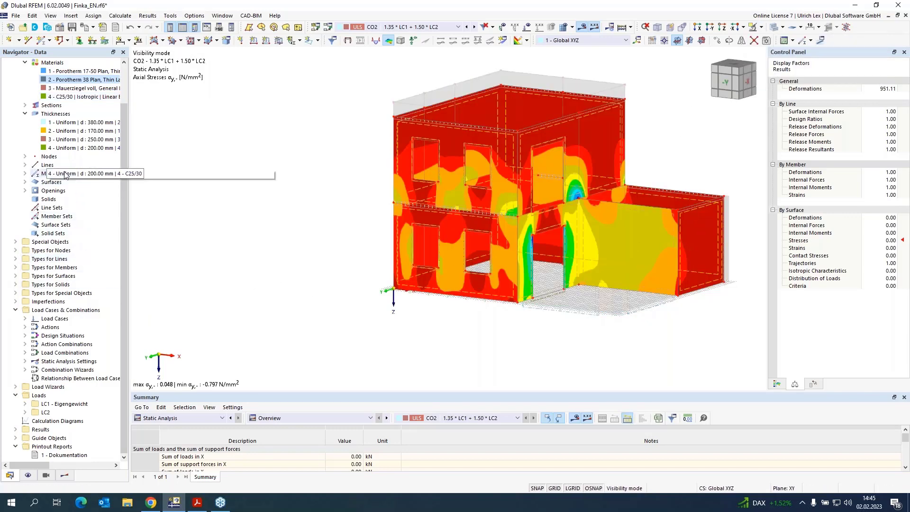
Examine the axial stresses σy,- in the isolated masonry walls under CO2
scroll(53, 178, "up", 2)
left_click(65, 476)
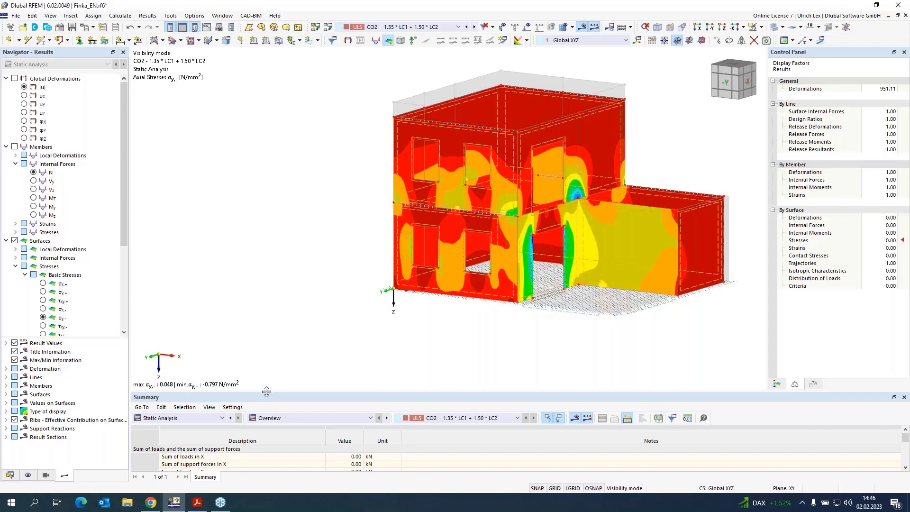
scroll(682, 172, "up", 1)
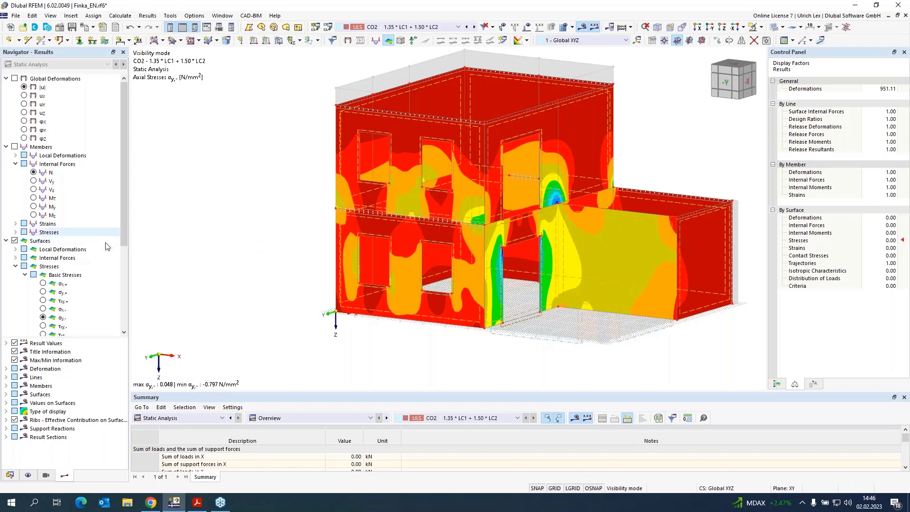
Review the Orthotropic | Masonry | Plastic (Surfaces) parameters of the Porotherm 38 Plan material, including its compressive and tensile strengths, without changing them
left_click(10, 474)
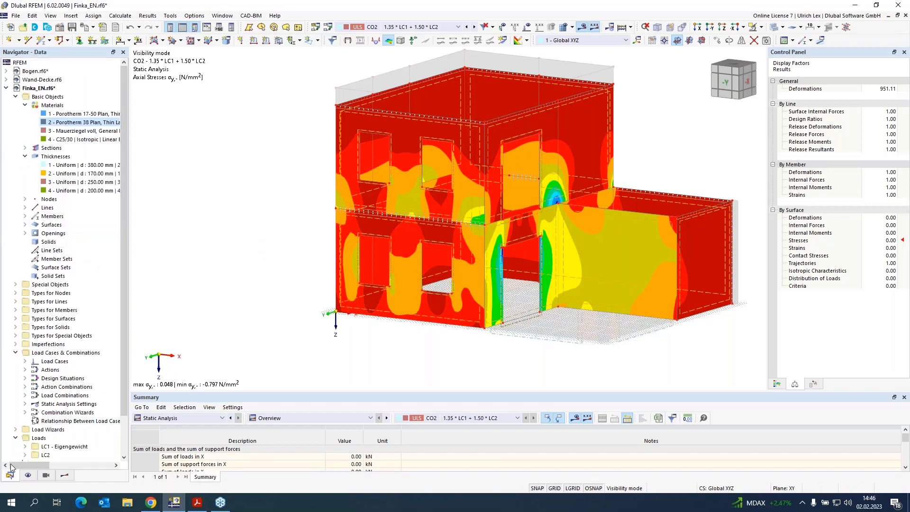
double_click(71, 122)
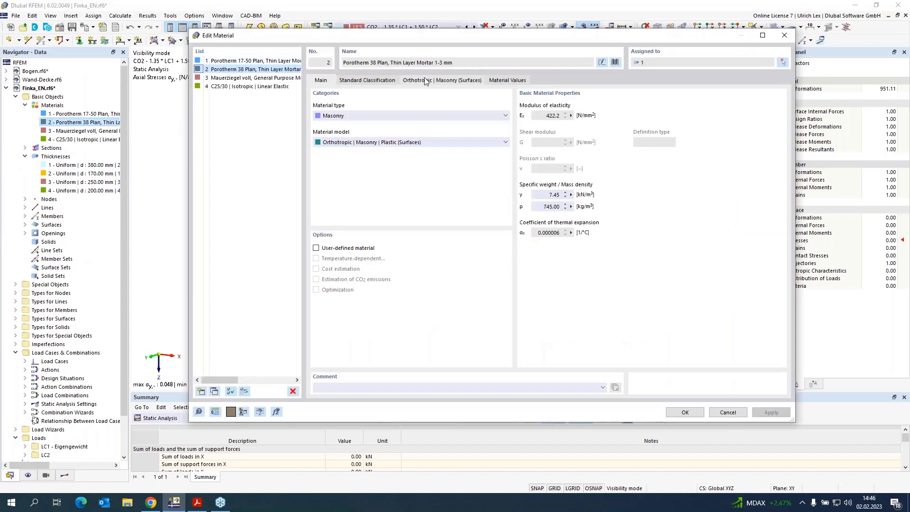
left_click(426, 80)
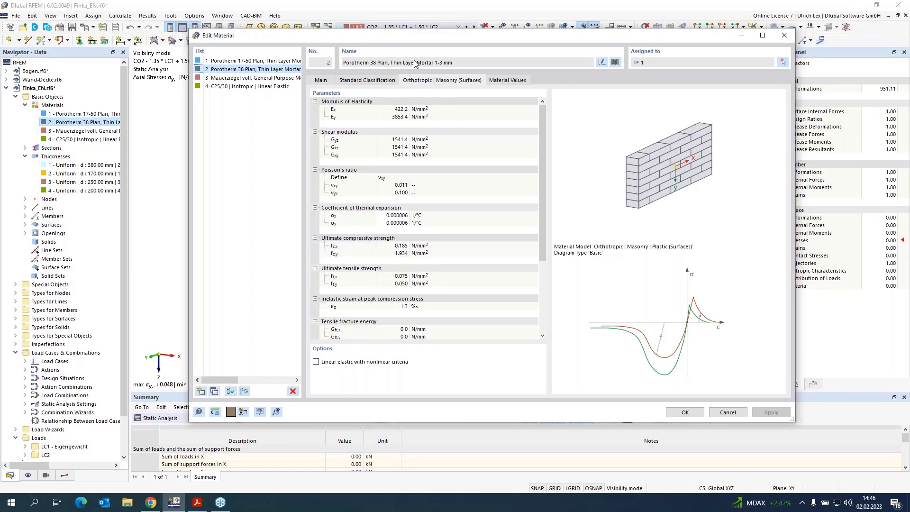
left_click_drag(450, 40, 530, 28)
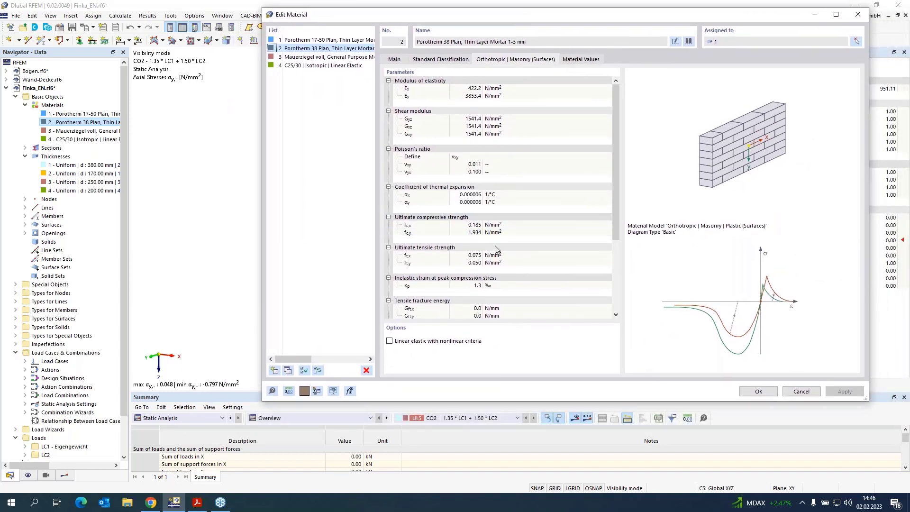
left_click(802, 391)
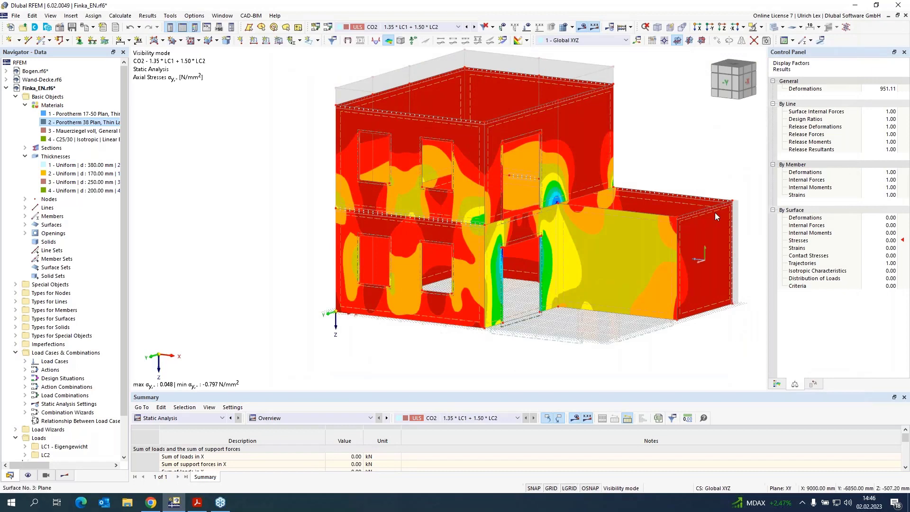
Send the current stress graphic of the isolated walls to the Dokumentation printout report, then save and show the report
scroll(335, 254, "down", 2)
scroll(553, 203, "up", 1)
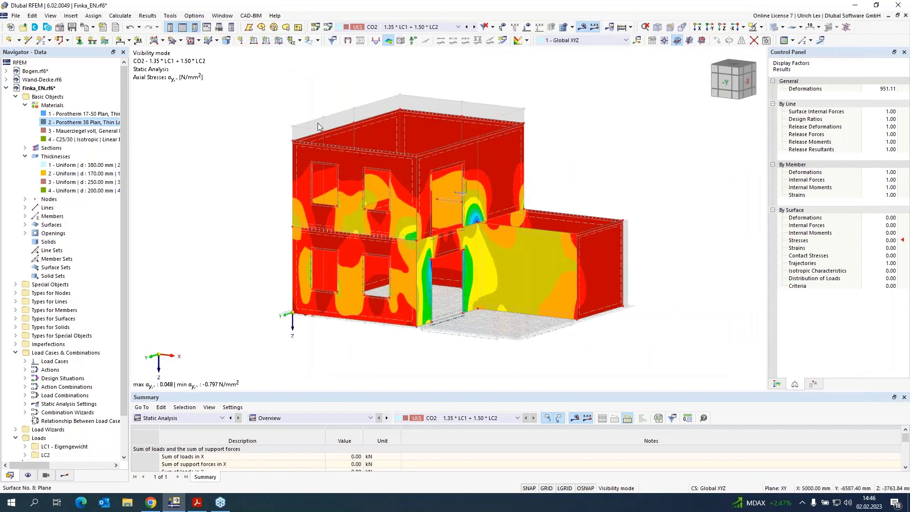
left_click(94, 27)
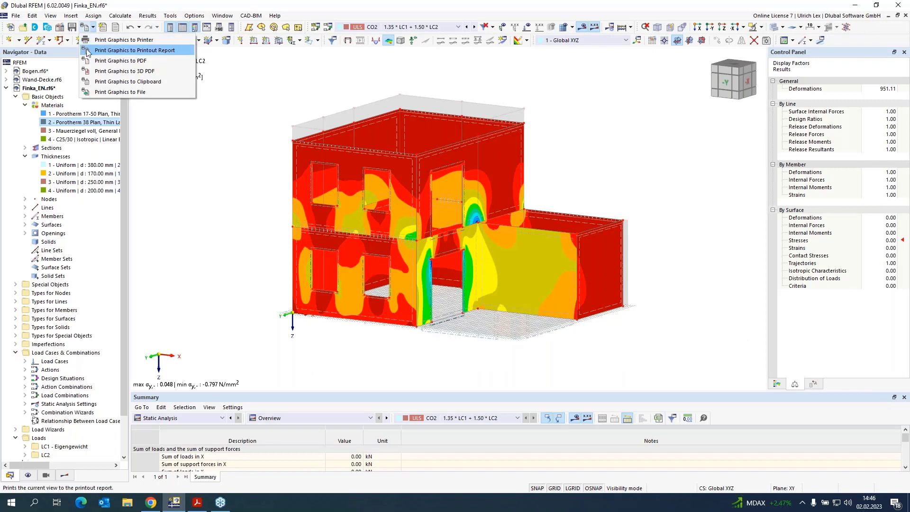
left_click(167, 51)
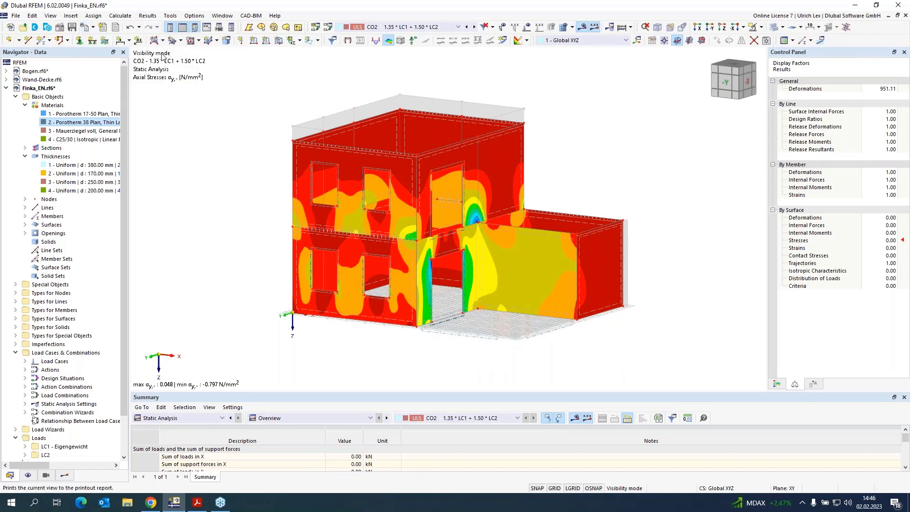
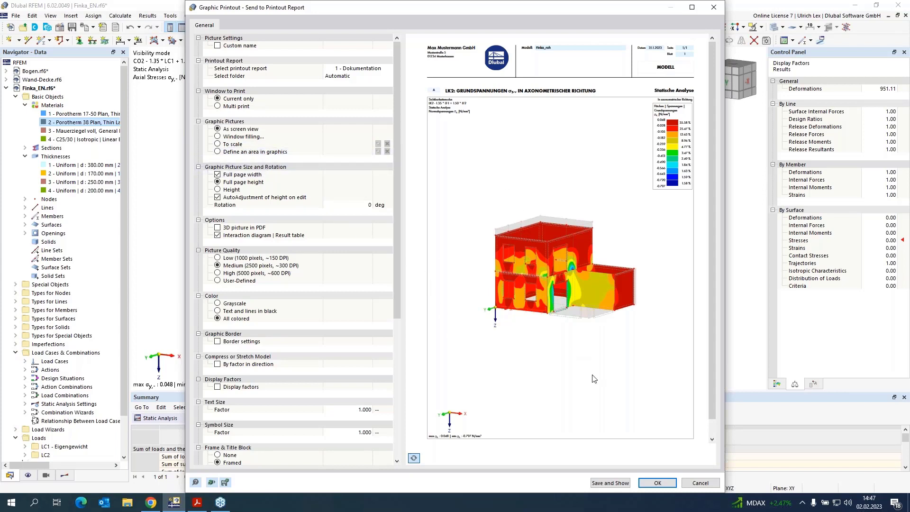
left_click(610, 484)
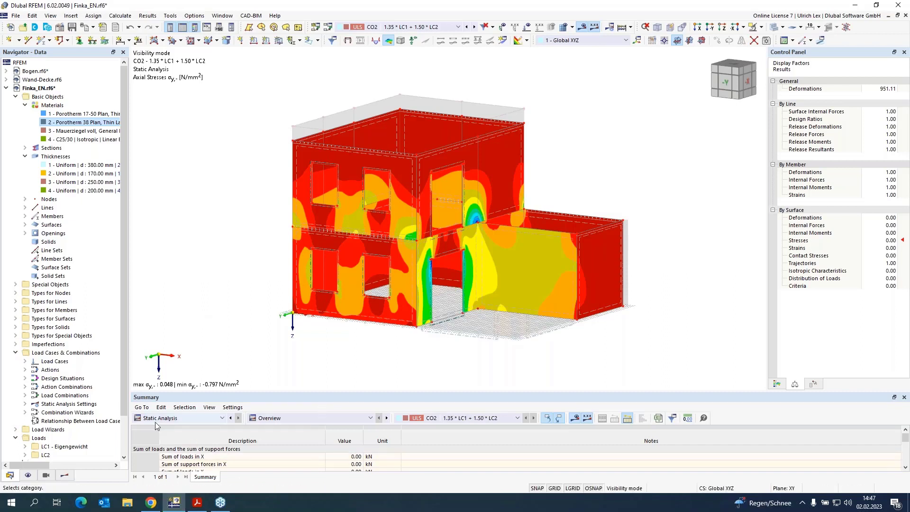
Check the added σy,- stress graphic in the Dokumentation printout report and close the report
scroll(53, 415, "down", 3)
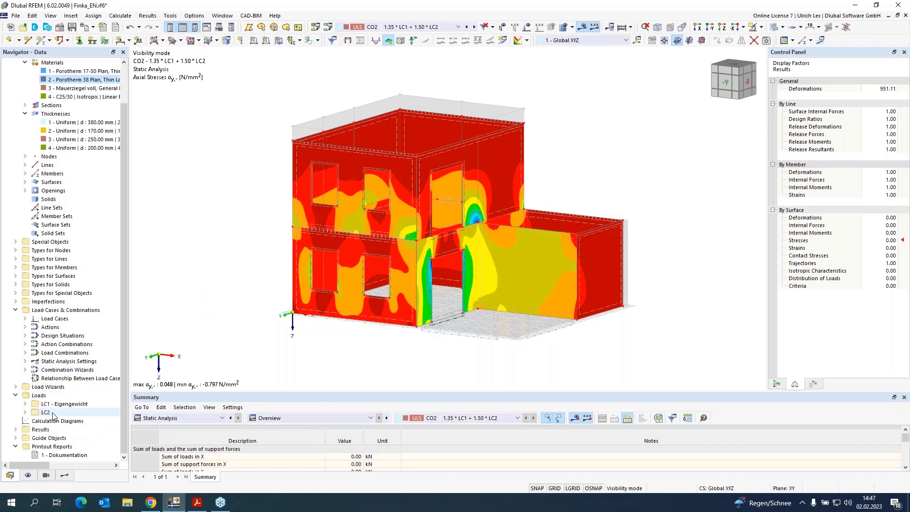
left_click(74, 456)
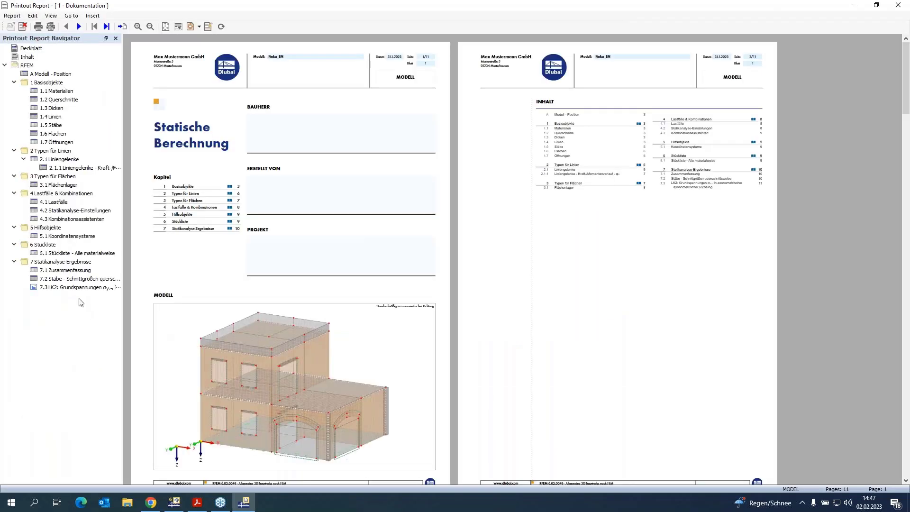
left_click(81, 287)
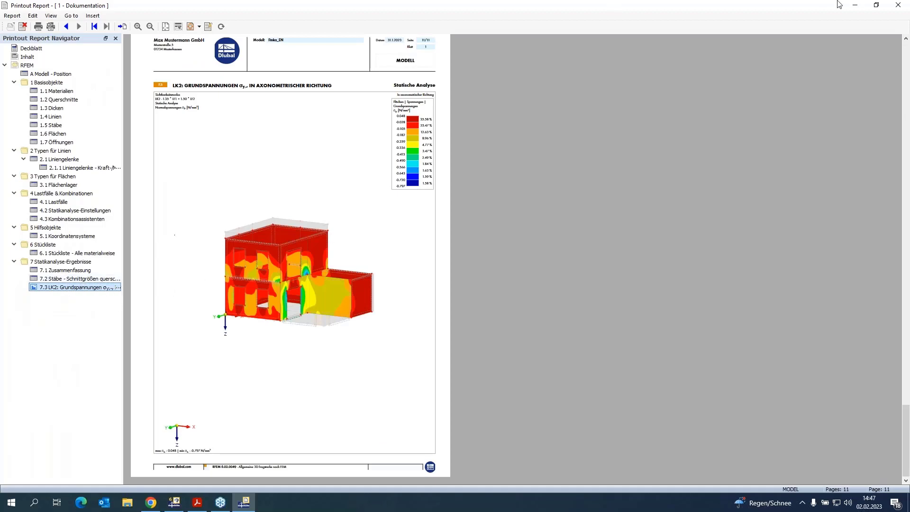
left_click(897, 6)
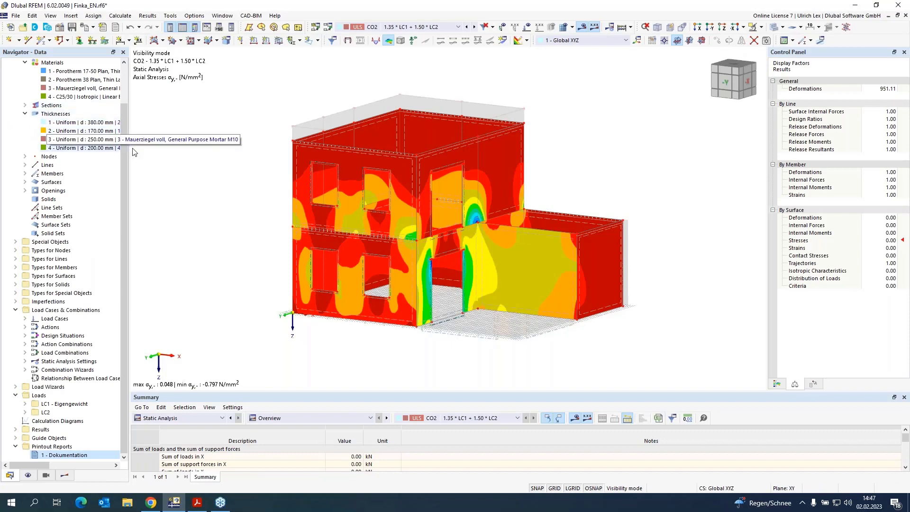
Place the work plane origin at the building's upper corner and create a two-point result section across the building, projected in global Z
left_click(665, 40)
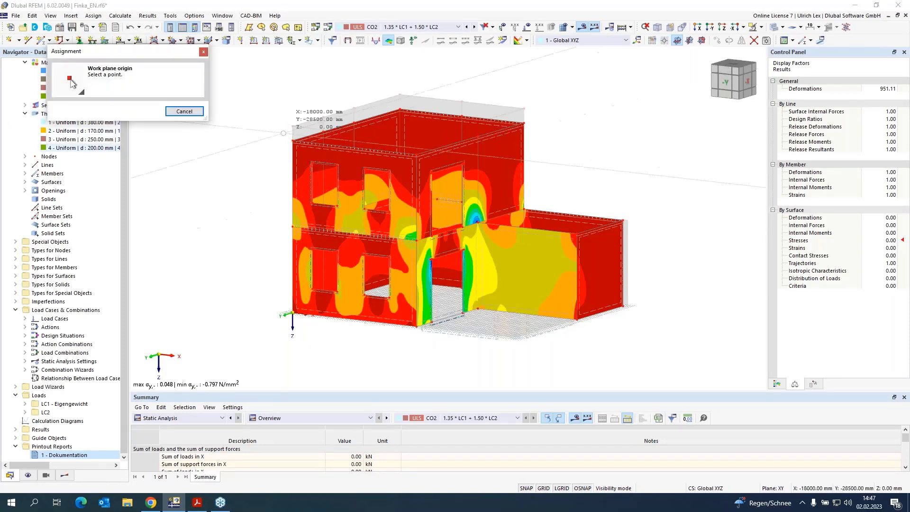
left_click(292, 140)
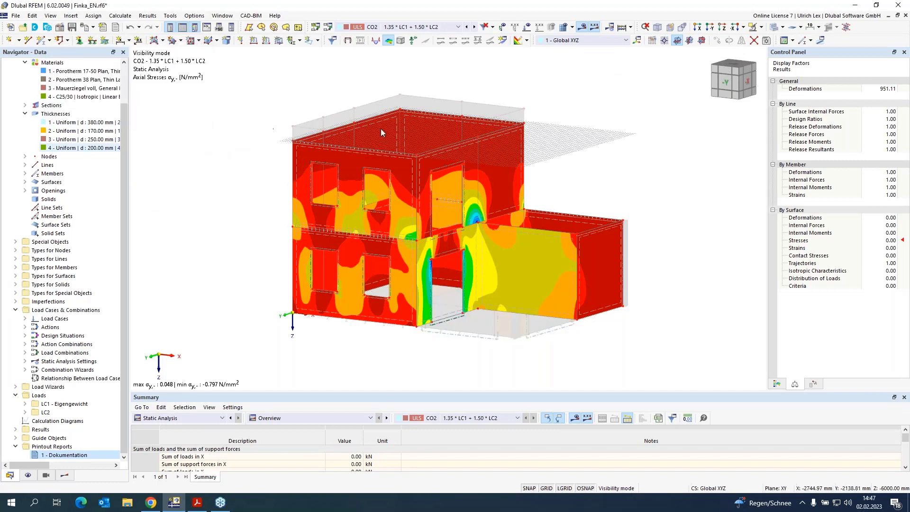
left_click(503, 41)
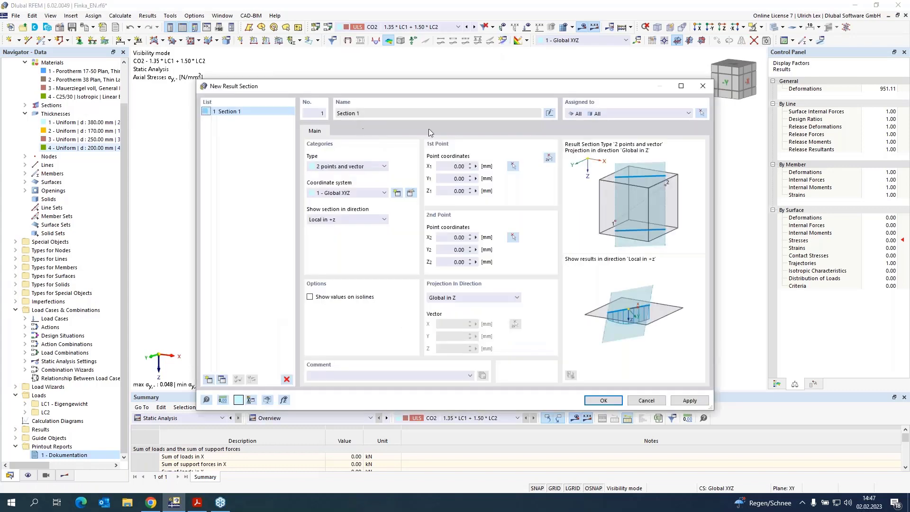
left_click(549, 157)
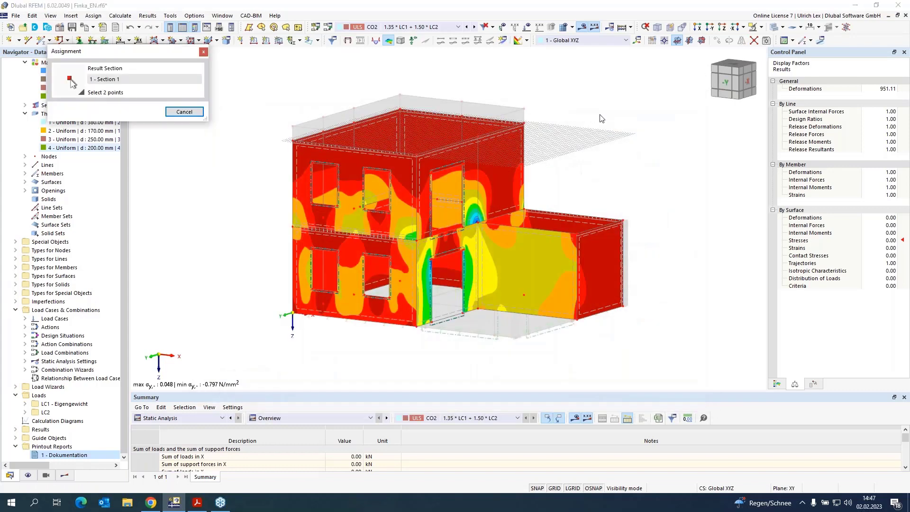
middle_click_drag(598, 102, 499, 180, "ctrl")
scroll(330, 86, "up", 4)
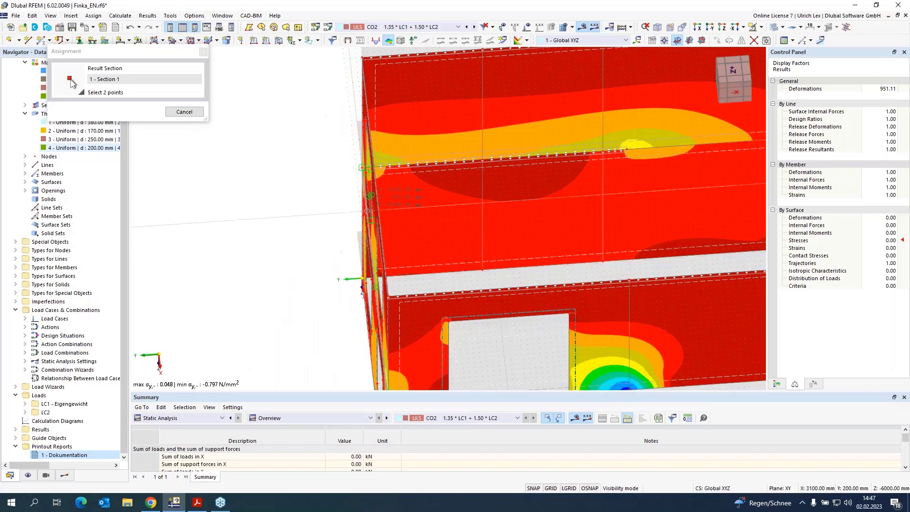
scroll(369, 196, "down", 4)
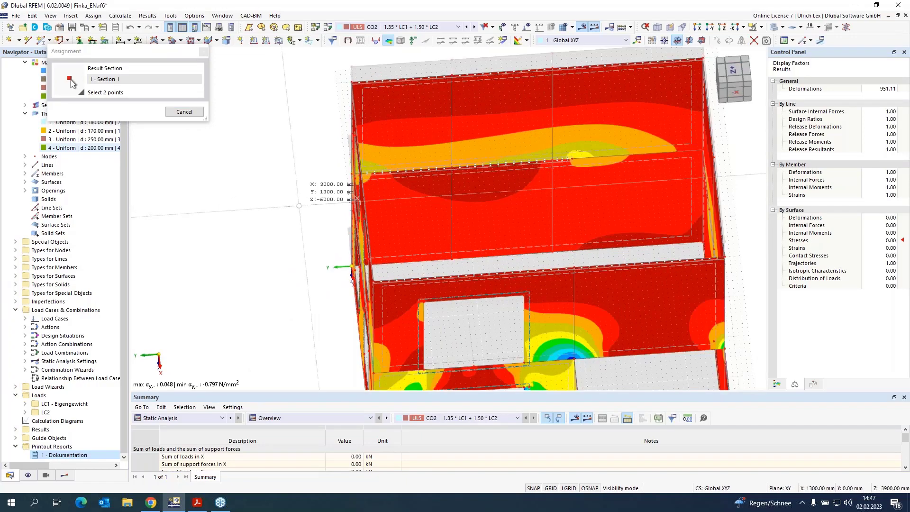
scroll(587, 181, "up", 4)
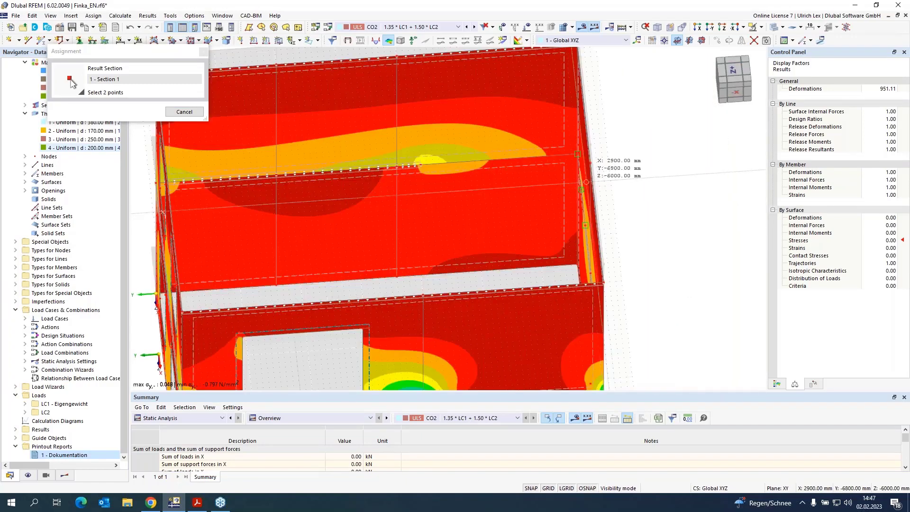
left_click(616, 181)
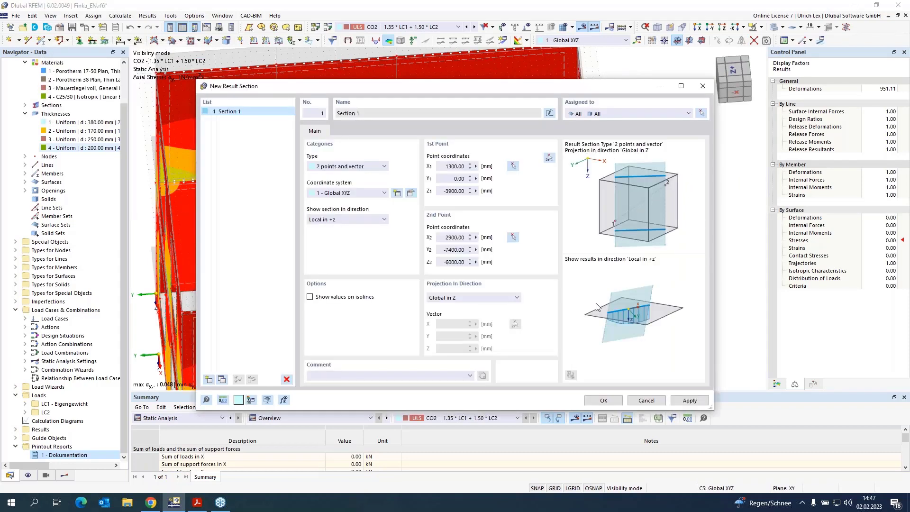
left_click(612, 401)
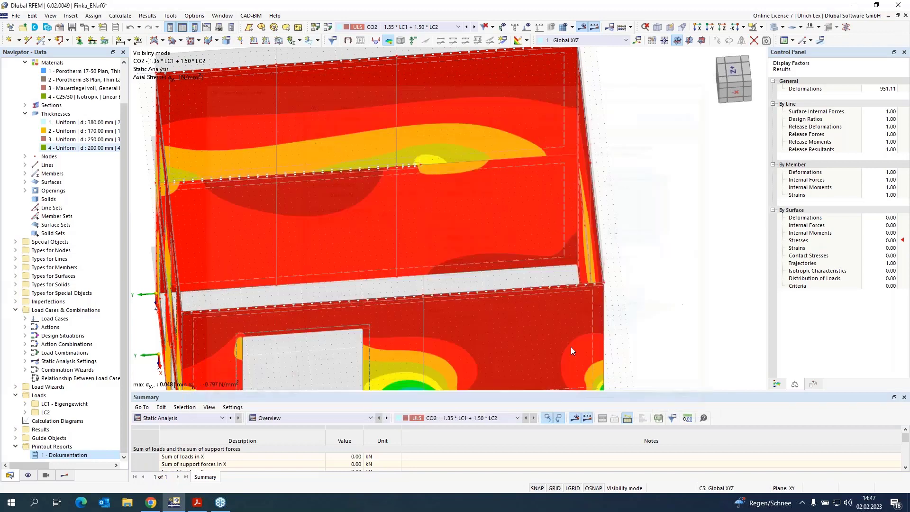
Examine the axial stresses σy,- along the result section where the window wall meets the intermediate floor
scroll(678, 165, "down", 5)
scroll(448, 289, "up", 1)
middle_click_drag(448, 289, 501, 242)
scroll(476, 259, "up", 2)
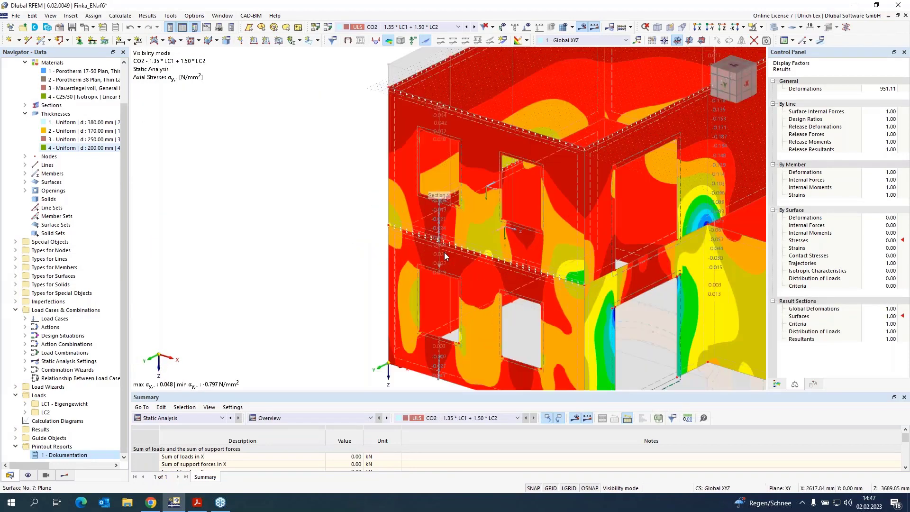
scroll(445, 252, "up", 5)
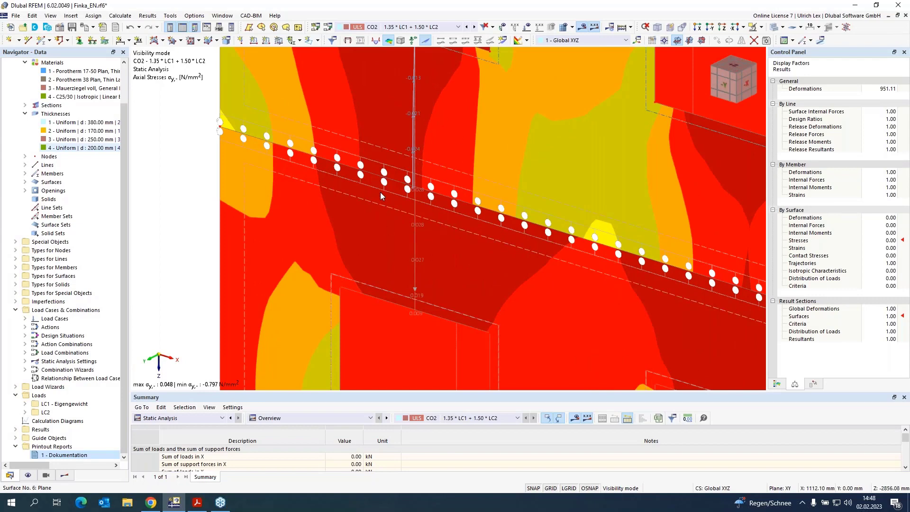
scroll(424, 185, "up", 3)
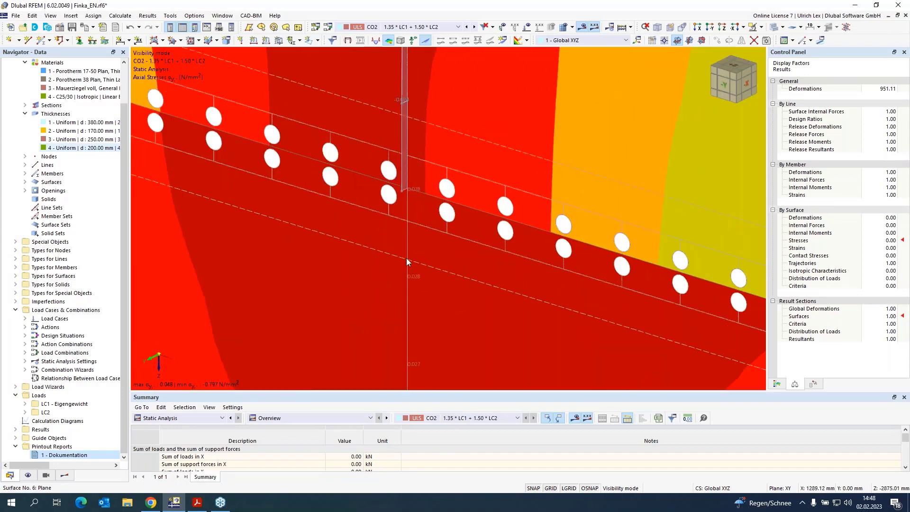
scroll(405, 257, "down", 1)
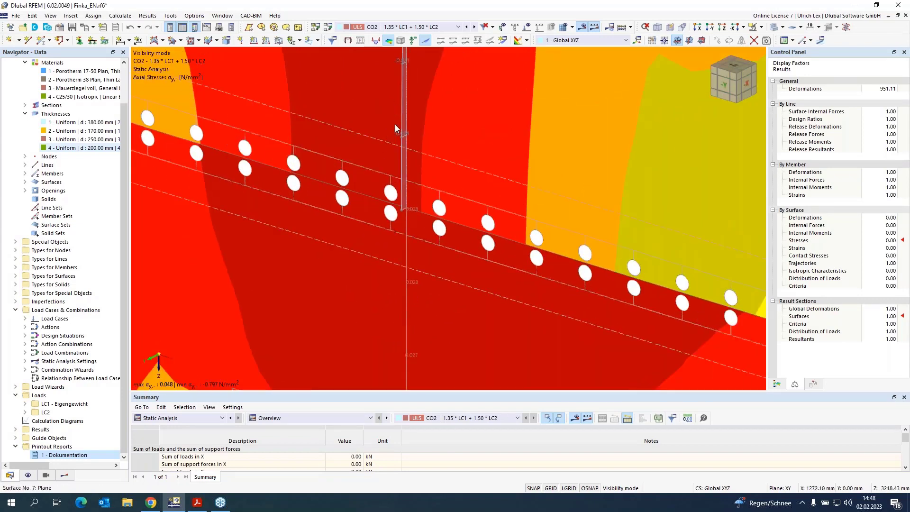
scroll(406, 111, "down", 2)
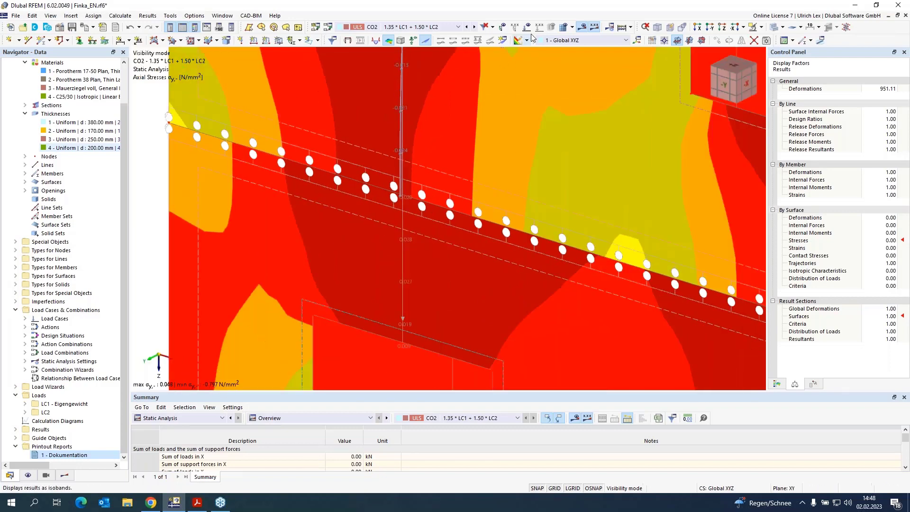
Turn off the coloured surface result display and inspect the result section's stress diagram around the intermediate floor joint
left_click(527, 41)
left_click(526, 94)
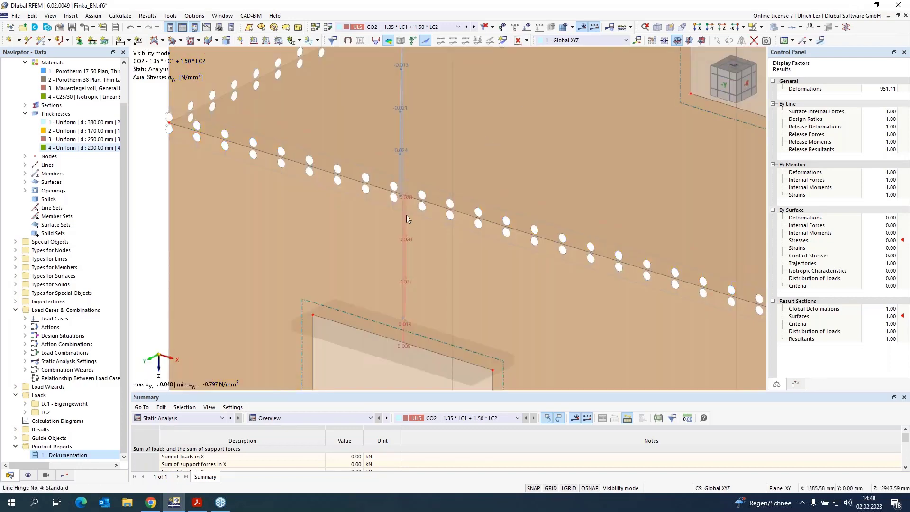
scroll(444, 209, "up", 2)
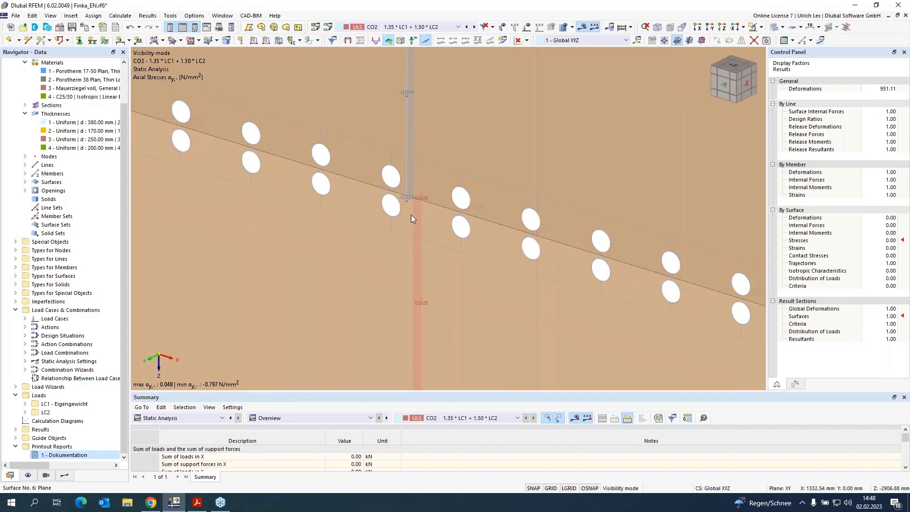
scroll(383, 247, "down", 3)
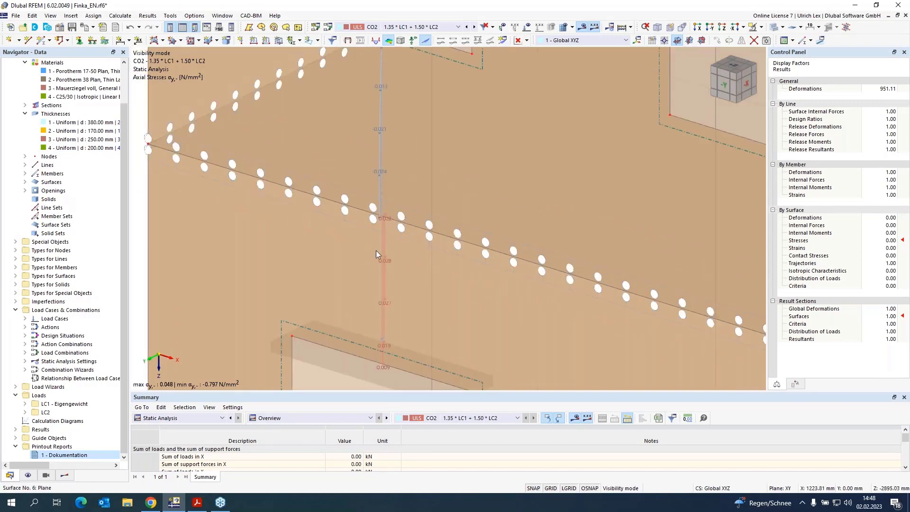
scroll(320, 258, "down", 1)
scroll(320, 258, "down", 4)
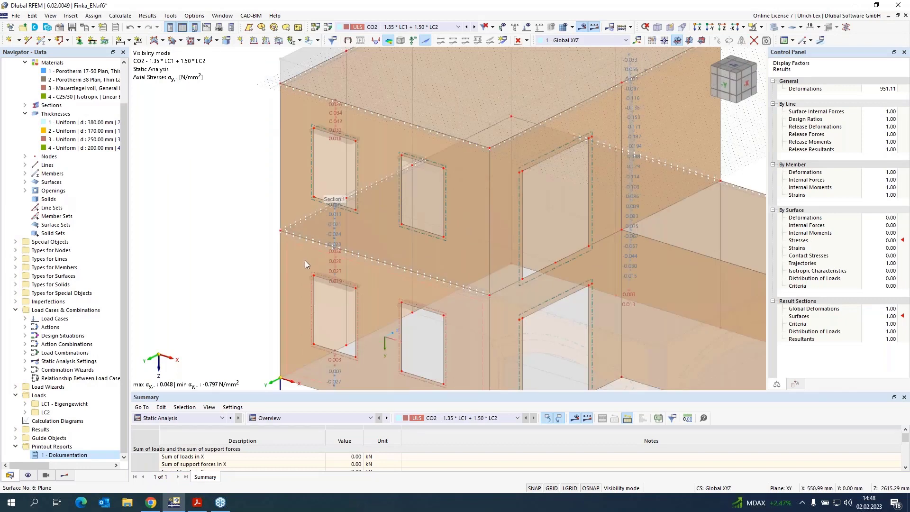
Display the surface moments my and examine their diagram along the result section at the intermediate floor joint
left_click(67, 475)
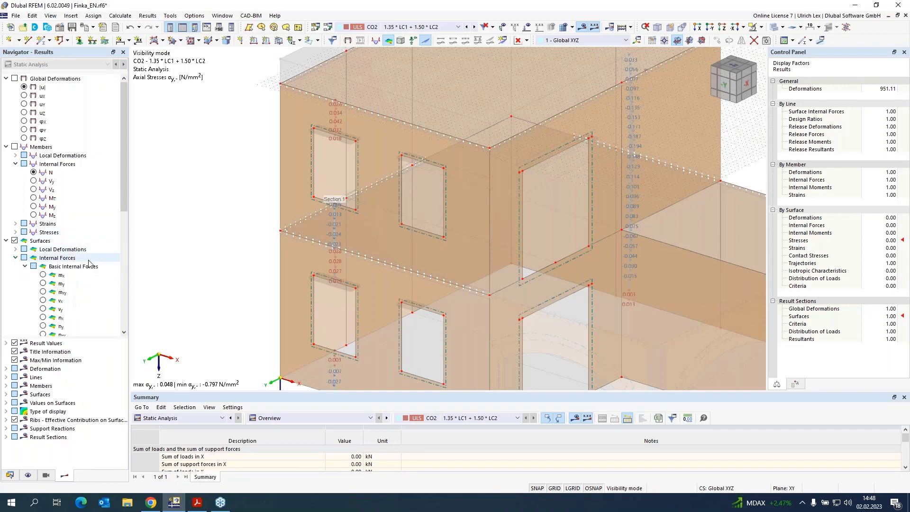
left_click(15, 257)
left_click(43, 283)
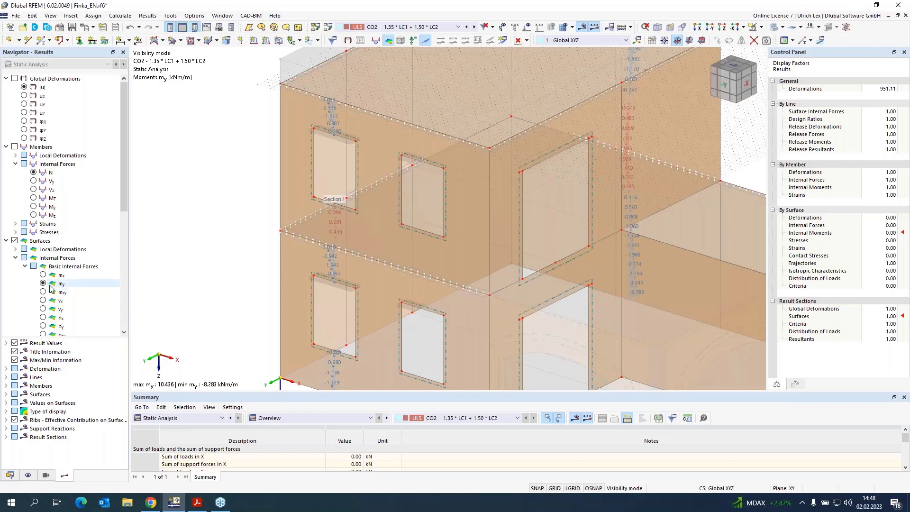
scroll(317, 289, "up", 5)
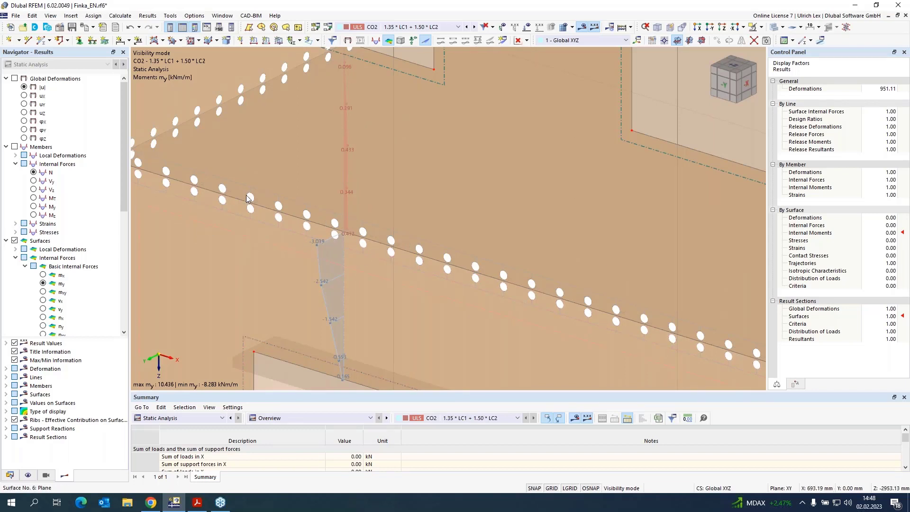
scroll(247, 198, "down", 5)
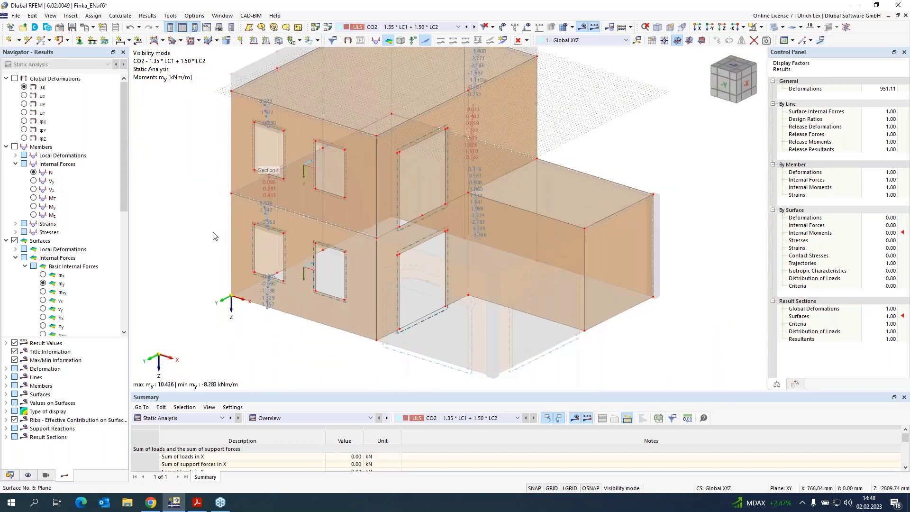
Define a new Result Beam member on vertical line 144 of the ground-floor wall, integrating stresses and forces within a block with square base
middle_click_drag(185, 264, 350, 283, "ctrl")
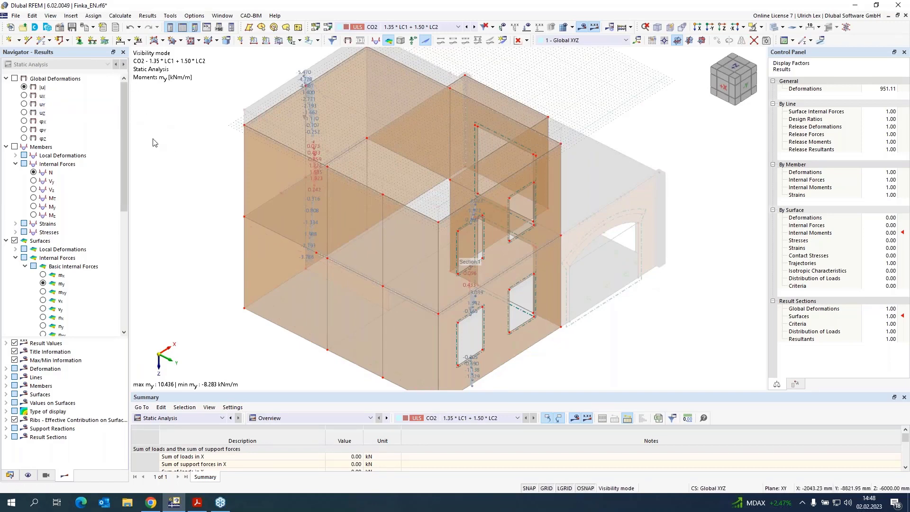
double_click(383, 341)
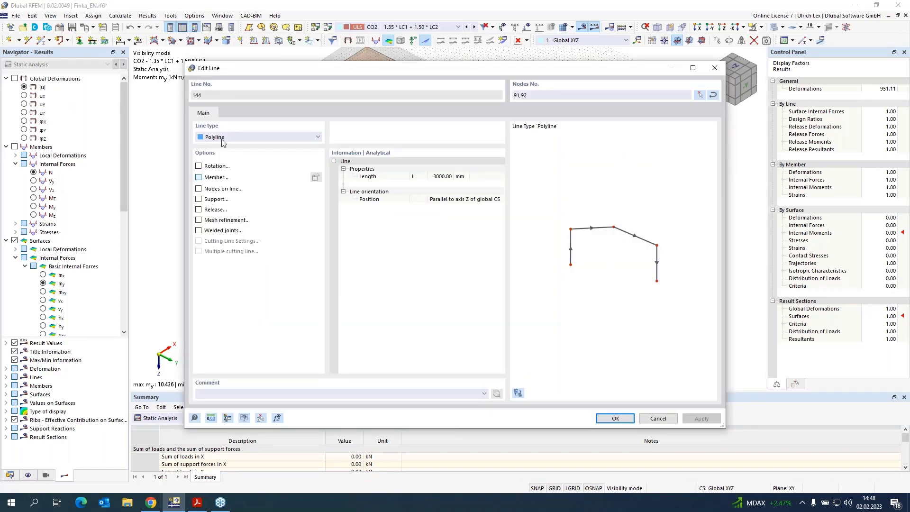
left_click(222, 123)
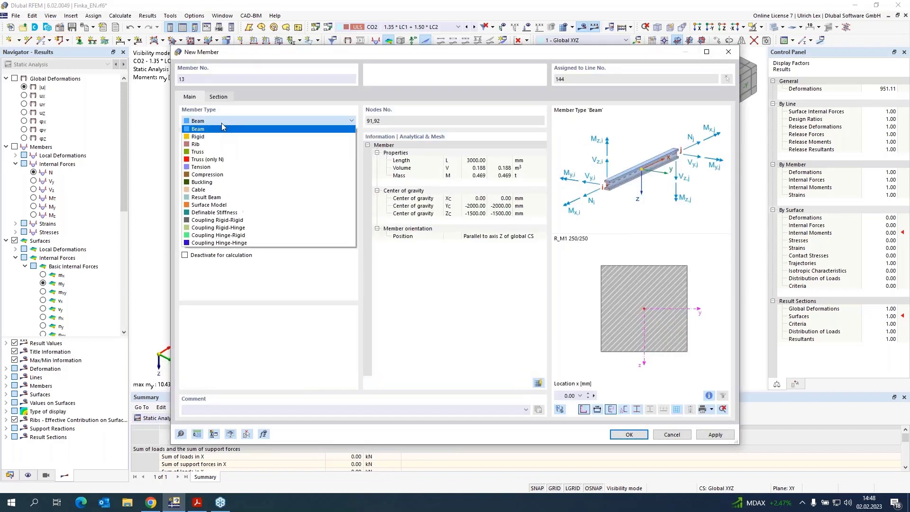
left_click(271, 197)
left_click(222, 97)
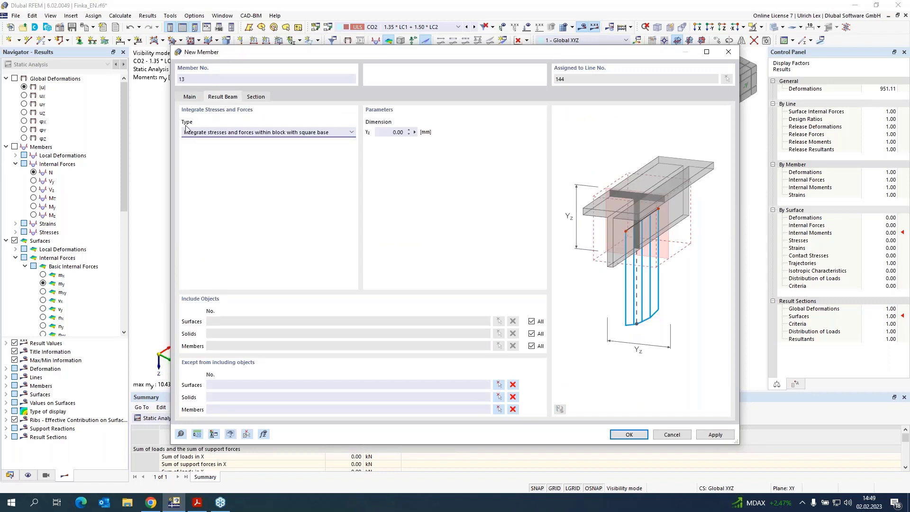
left_click(339, 133)
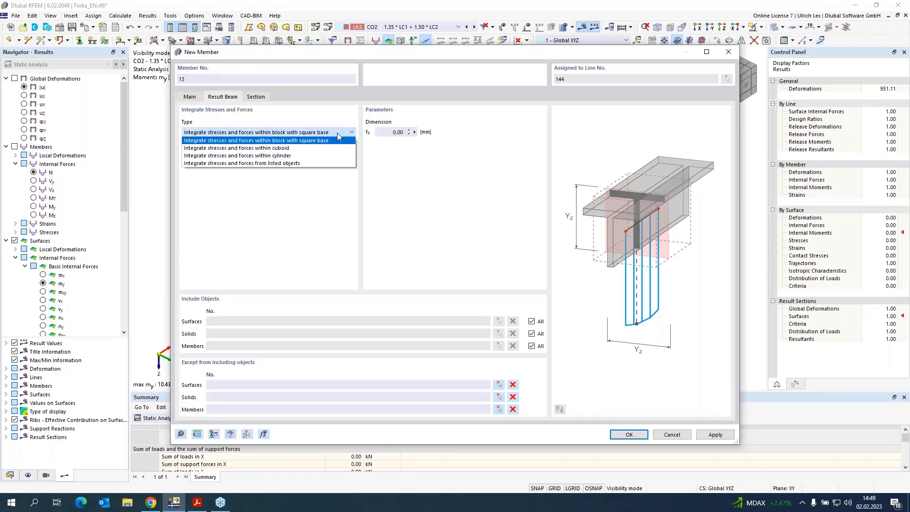
left_click(337, 133)
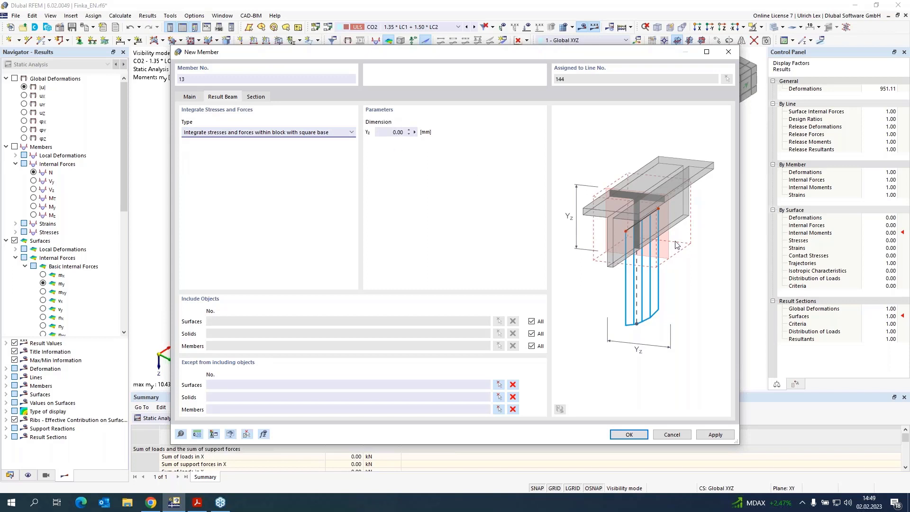
Set the result beam's block dimension to 1000 mm and include only the ground-floor wall, surface 2, in the integration
left_click(389, 133)
left_click(532, 322)
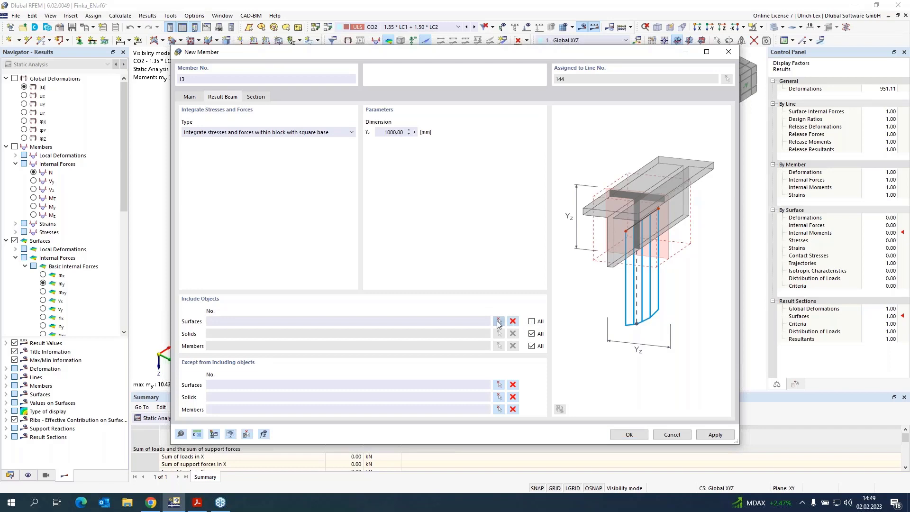
left_click(498, 322)
scroll(416, 296, "up", 4)
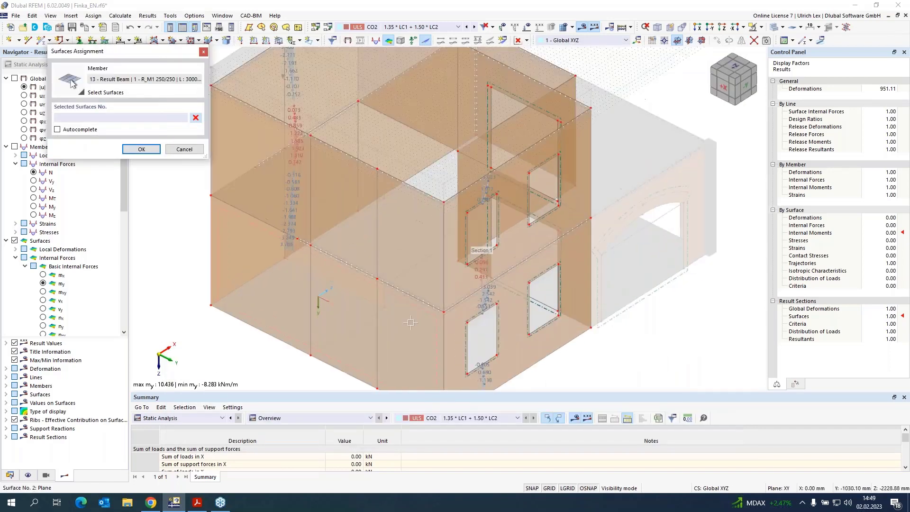
left_click(417, 296)
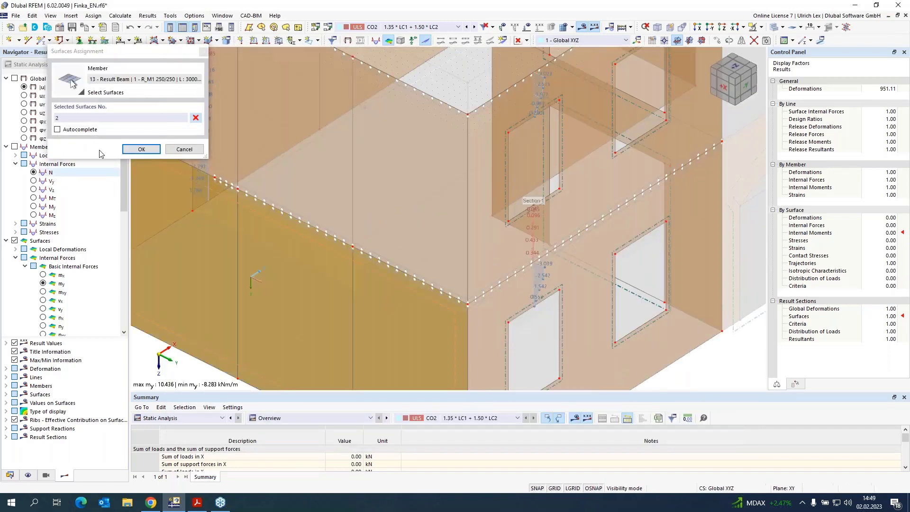
left_click(132, 150)
Give the result beam a new 50 × 50 mm massive rectangular section in C25/30 and create the member on line 144
left_click(259, 98)
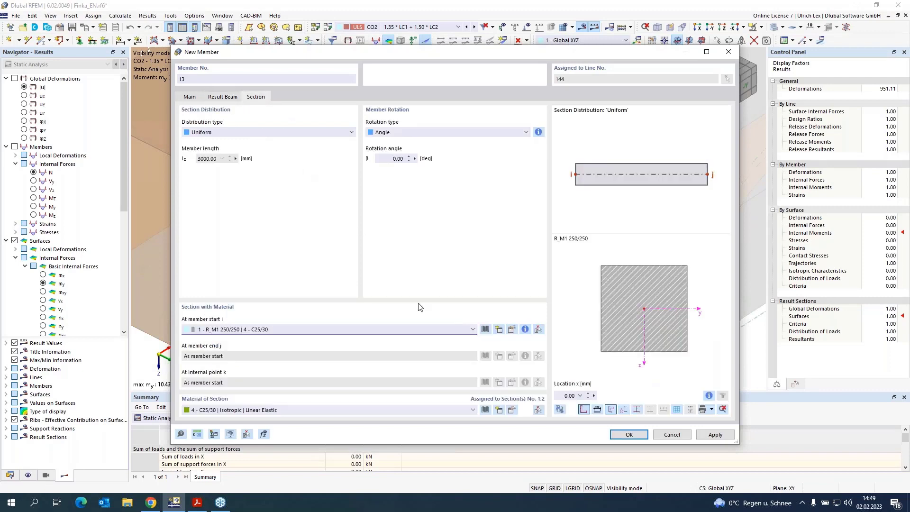
left_click(500, 330)
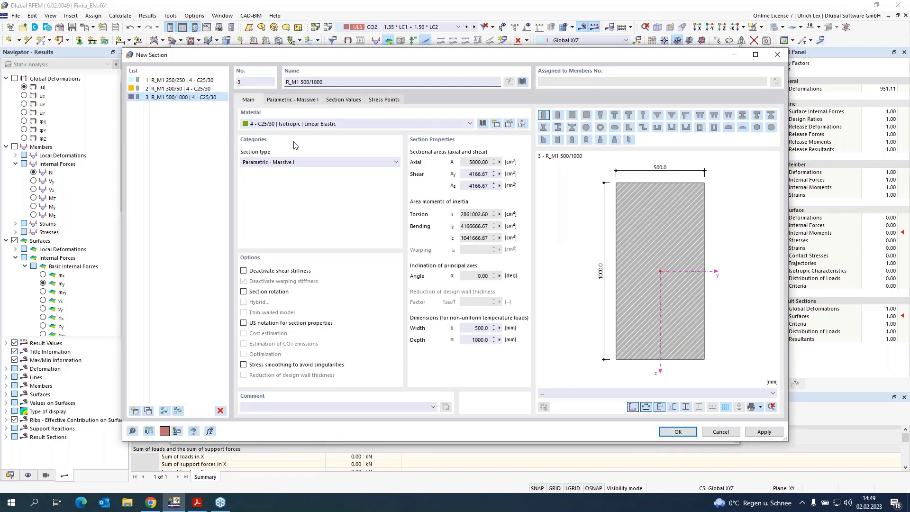
left_click(310, 101)
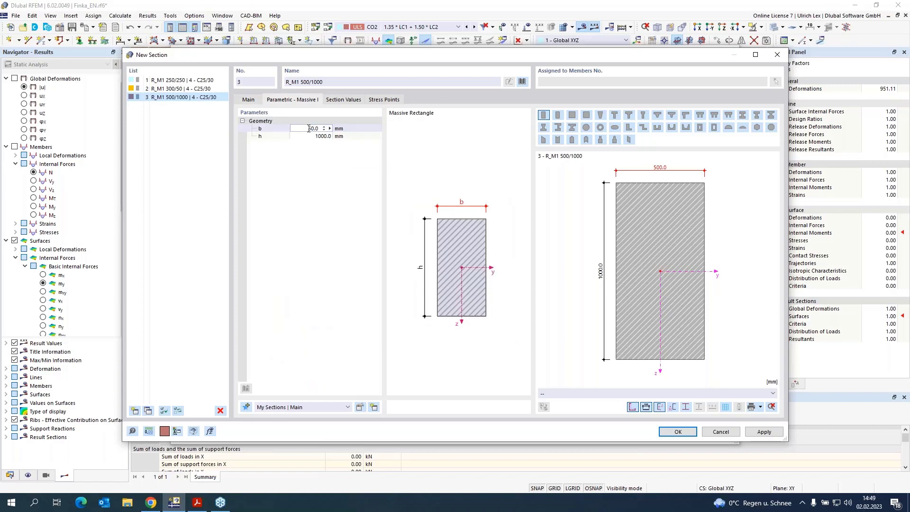
left_click(316, 137)
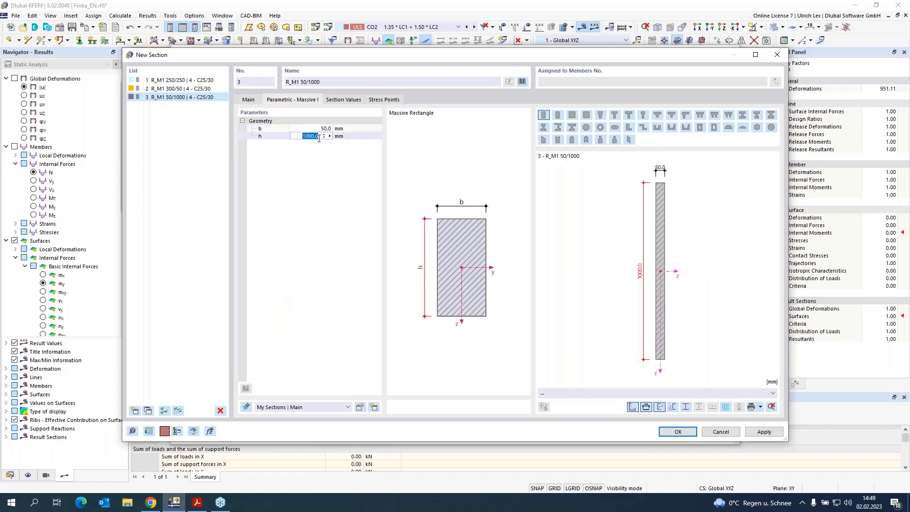
type("50")
key("Return")
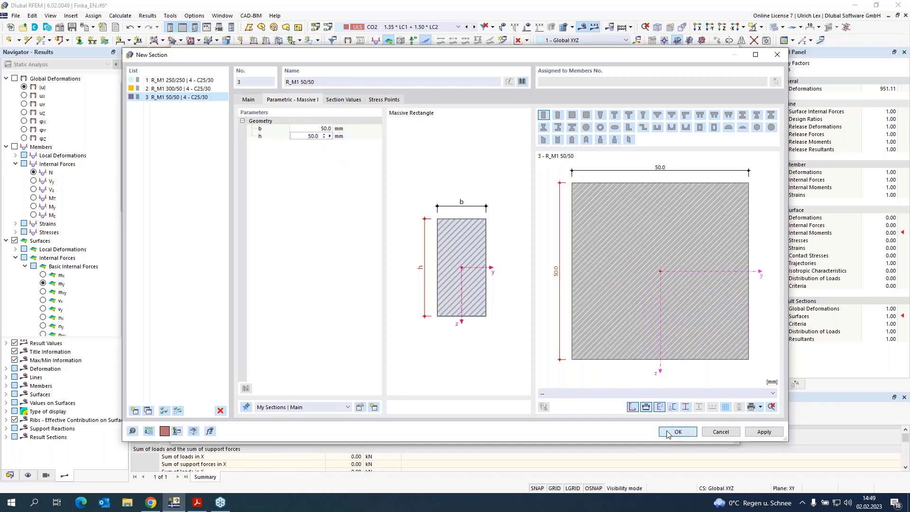
left_click(668, 432)
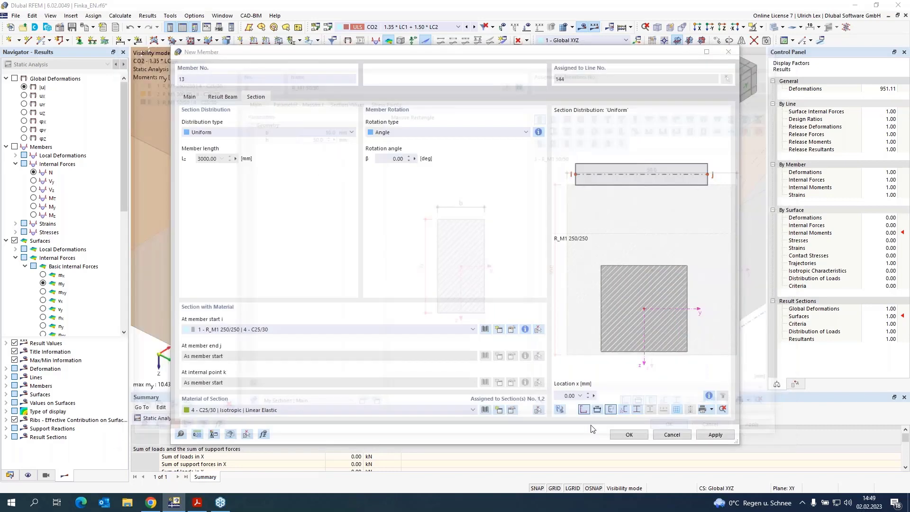
left_click(635, 436)
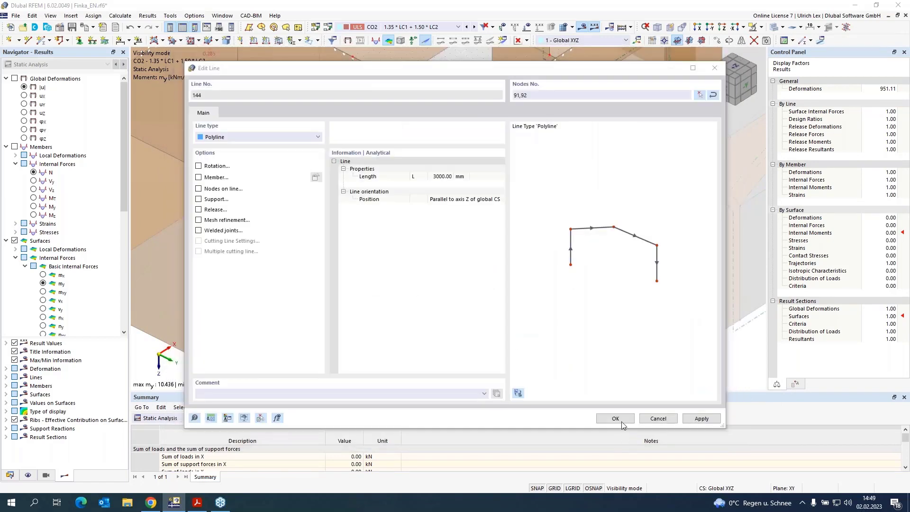
left_click(615, 418)
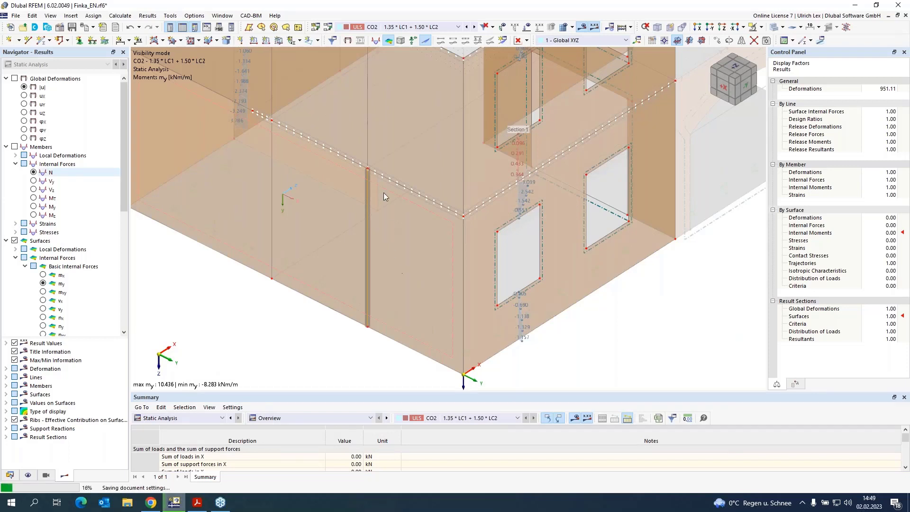
Turn on the member results and examine the axial forces N and moments My of the ground-floor result beam
left_click(15, 147)
left_click(7, 147)
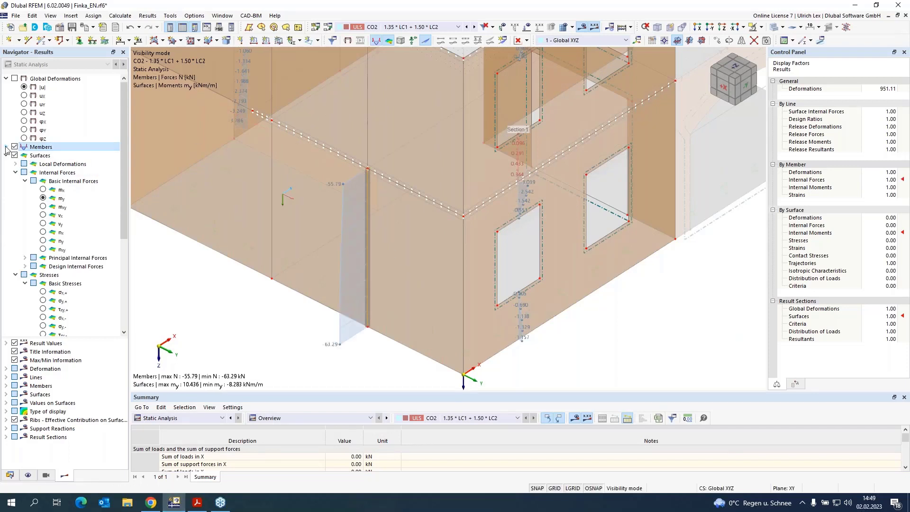
left_click(6, 148)
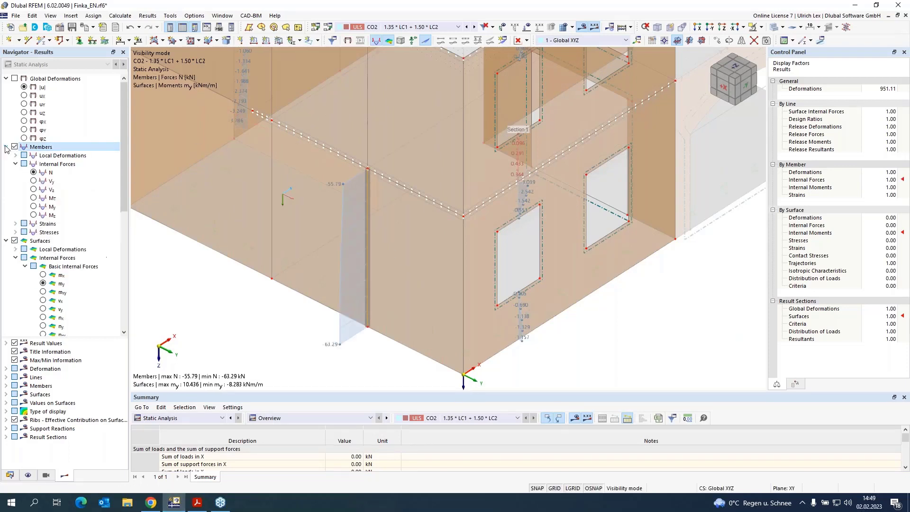
left_click(34, 207)
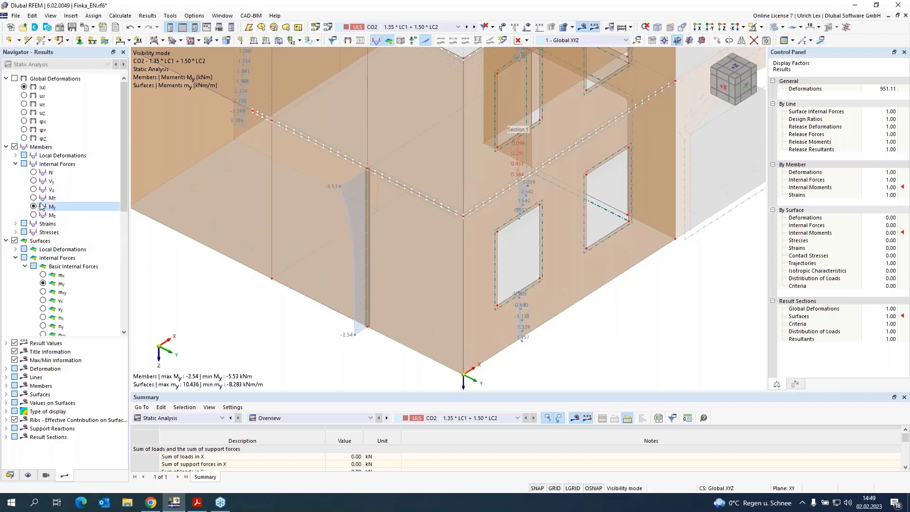
Define a new Result Beam member on vertical line 145 of the upper-storey wall with a 1000 mm square-base integration block
double_click(368, 124)
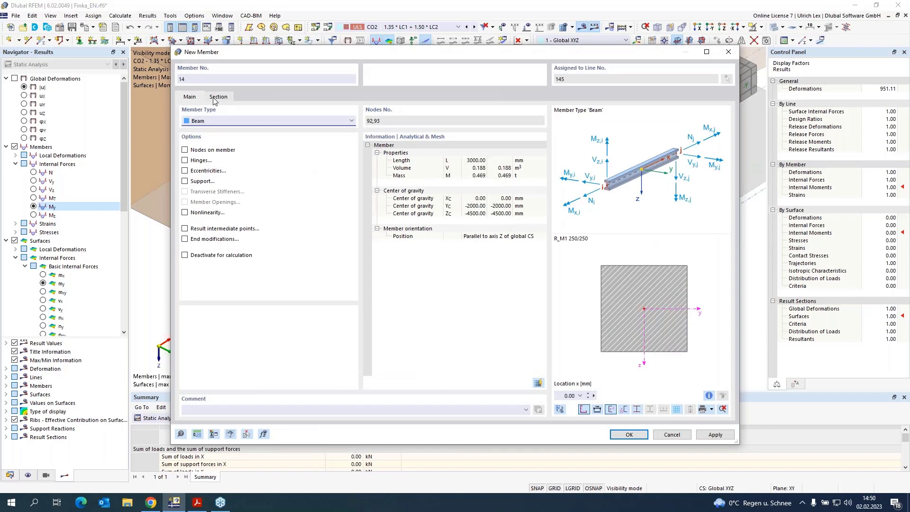
left_click(216, 97)
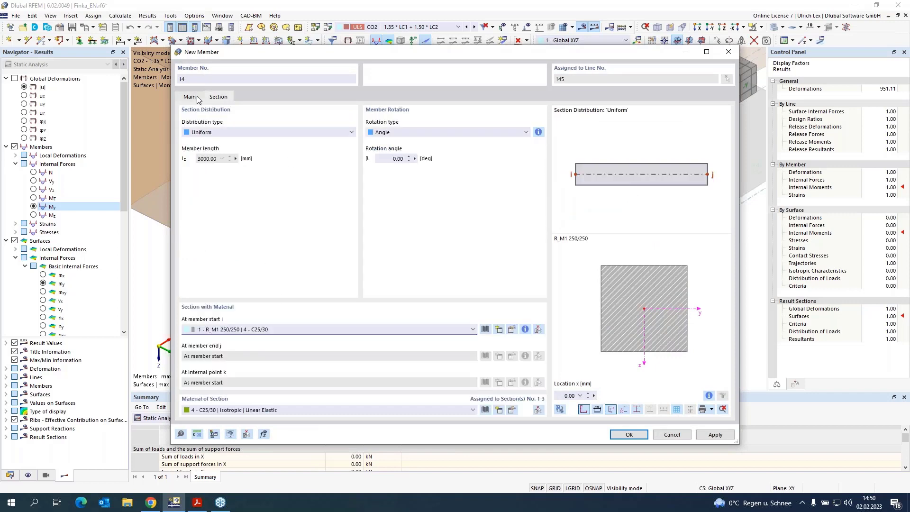
left_click(199, 97)
left_click(237, 121)
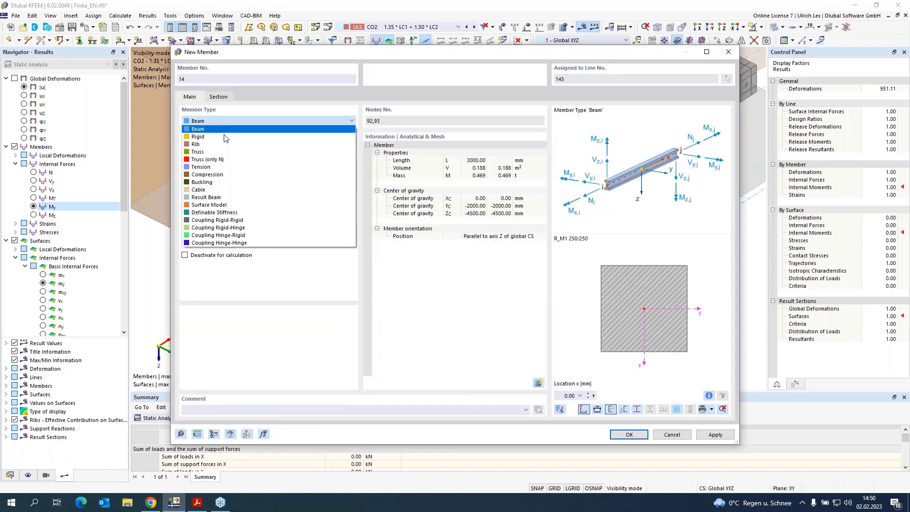
left_click(237, 197)
left_click(223, 96)
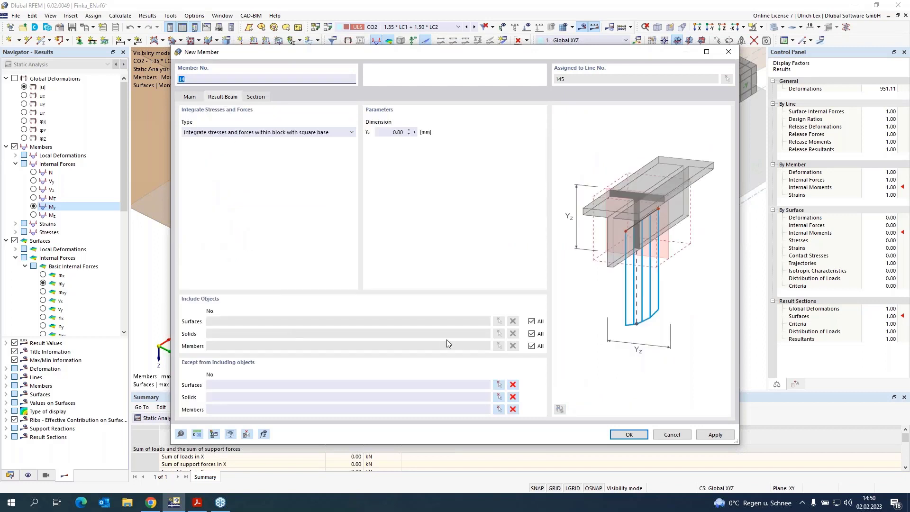
left_click(392, 132)
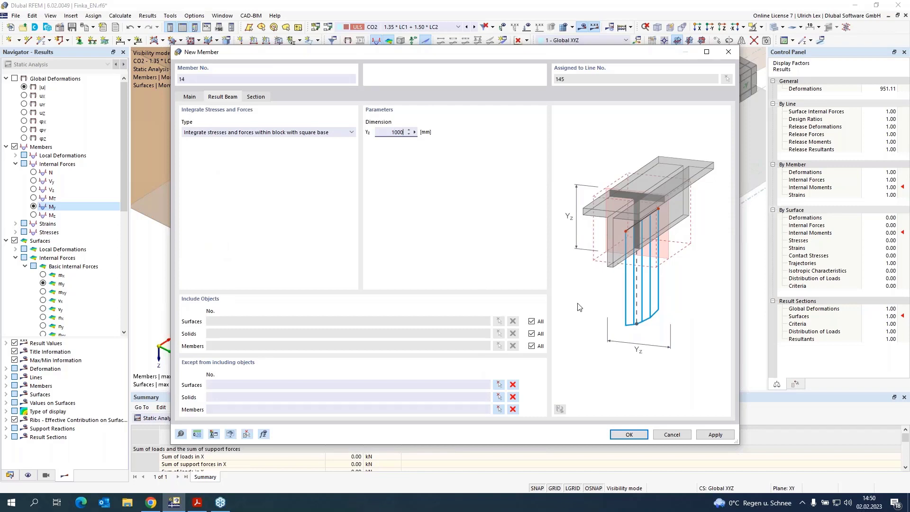
Limit the upper result beam's integration to wall surface 10 and create the member
left_click(532, 322)
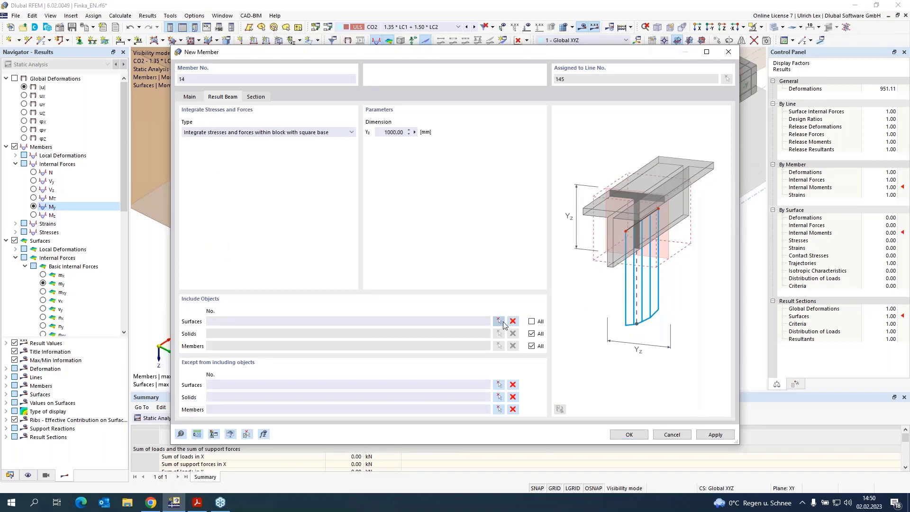
left_click(499, 322)
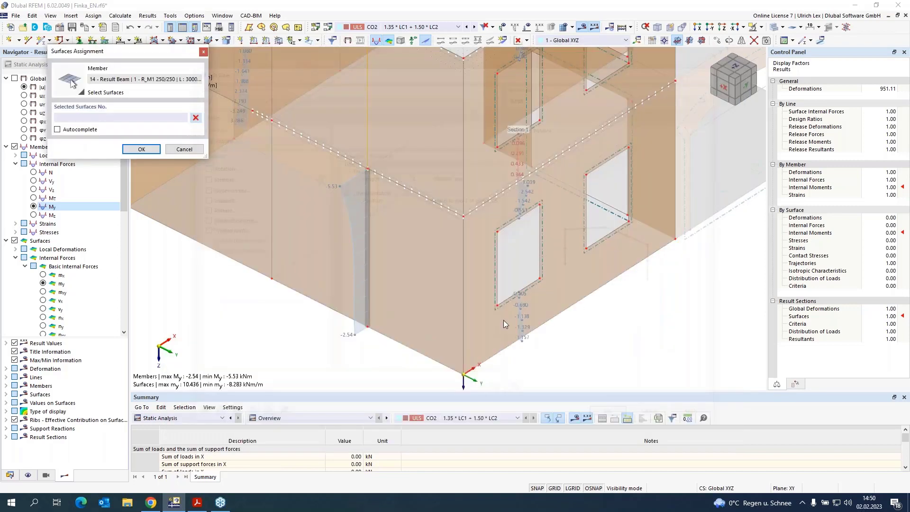
left_click(367, 135)
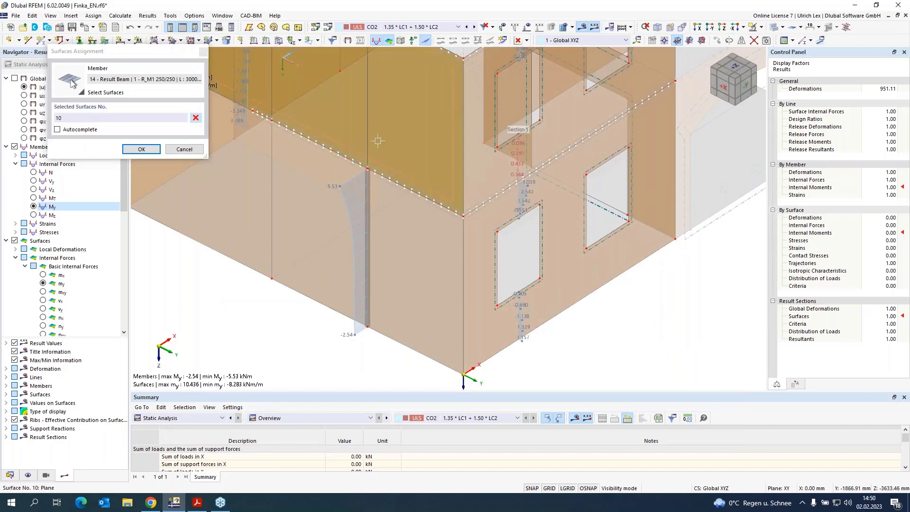
left_click(143, 149)
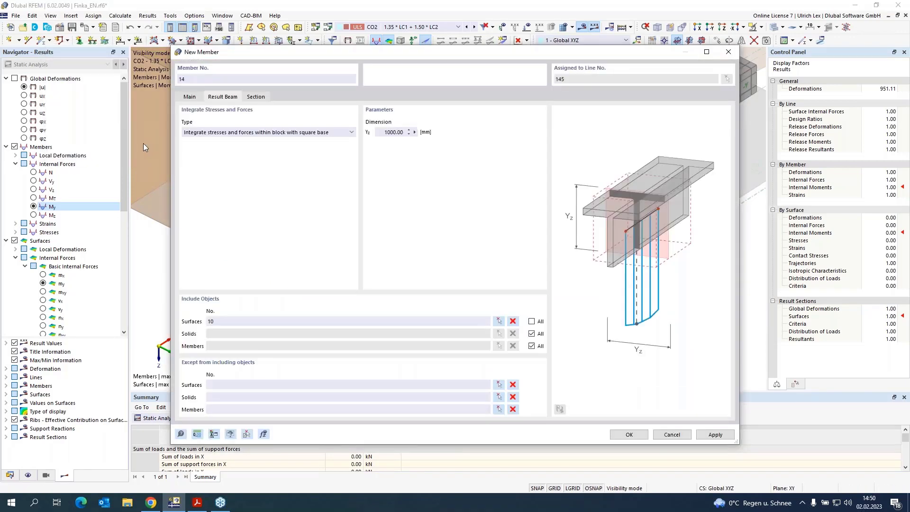
left_click(622, 435)
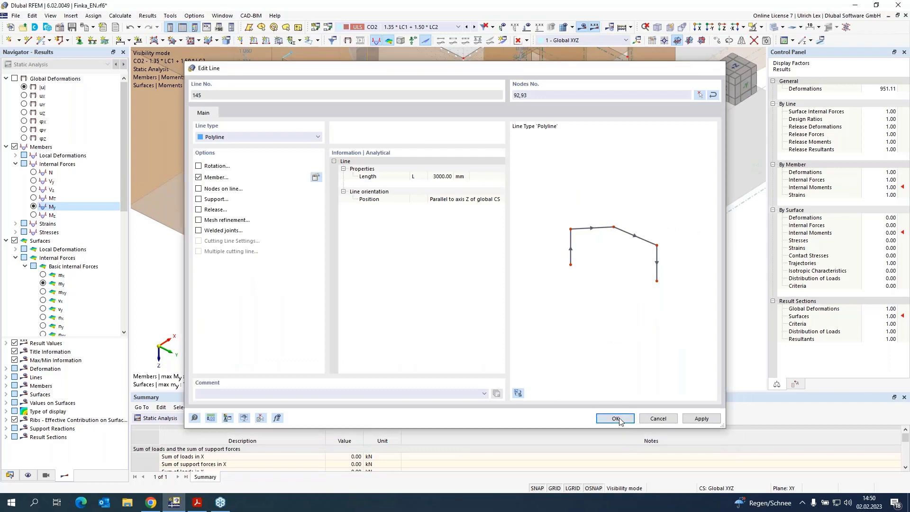
left_click(612, 360)
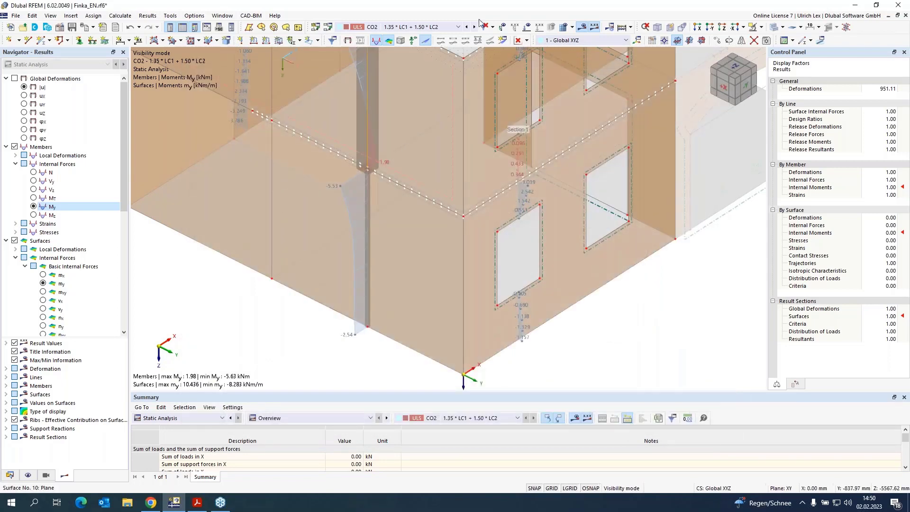
Switch the model to wireframe display and cancel the visibility mode to display all objects
left_click(773, 27)
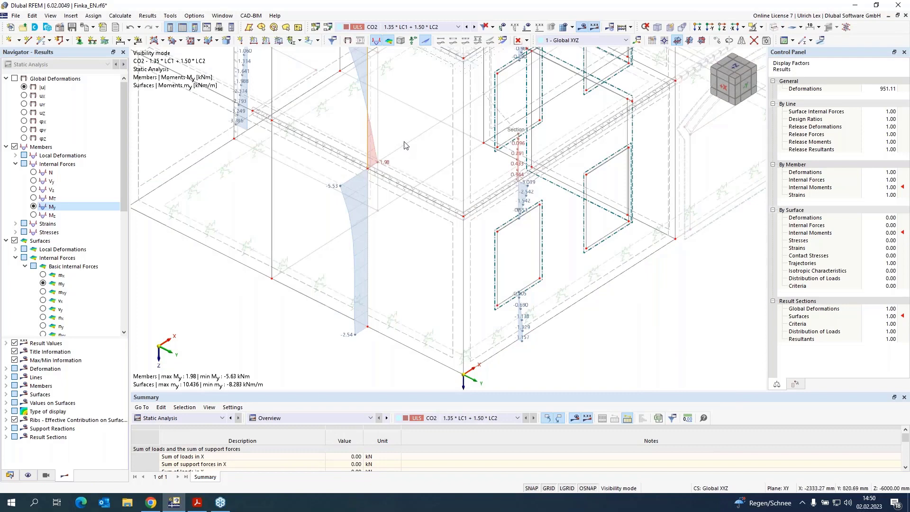
scroll(405, 149, "up", 2)
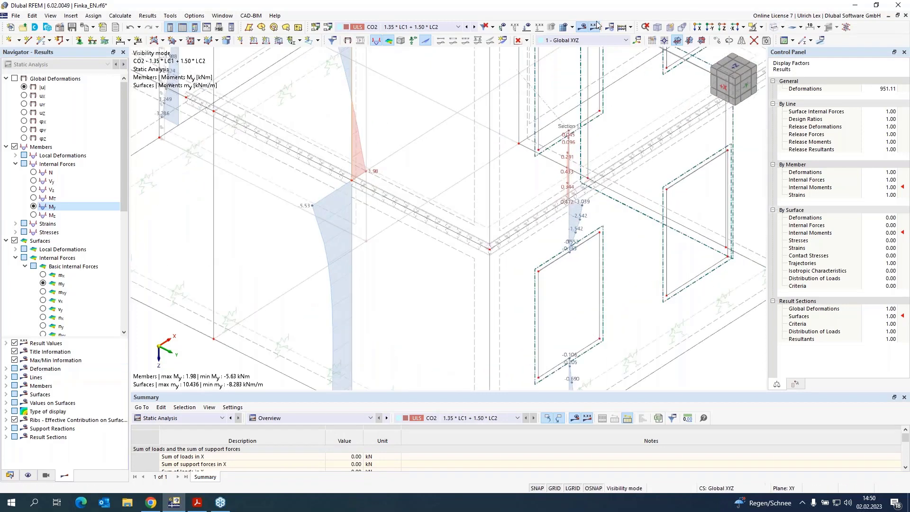
left_click(754, 28)
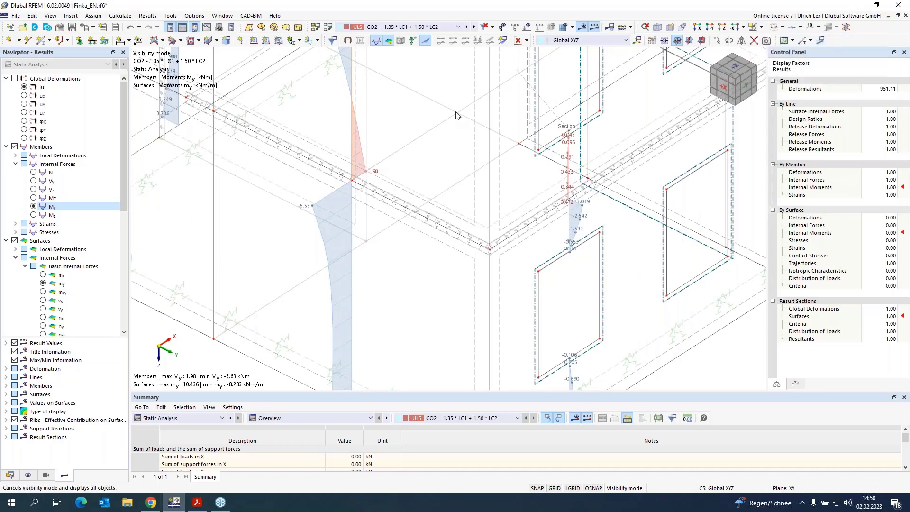
Define a new Result Beam member on line 147 of the intermediate floor with a 1000 mm square-base integration block
double_click(397, 152)
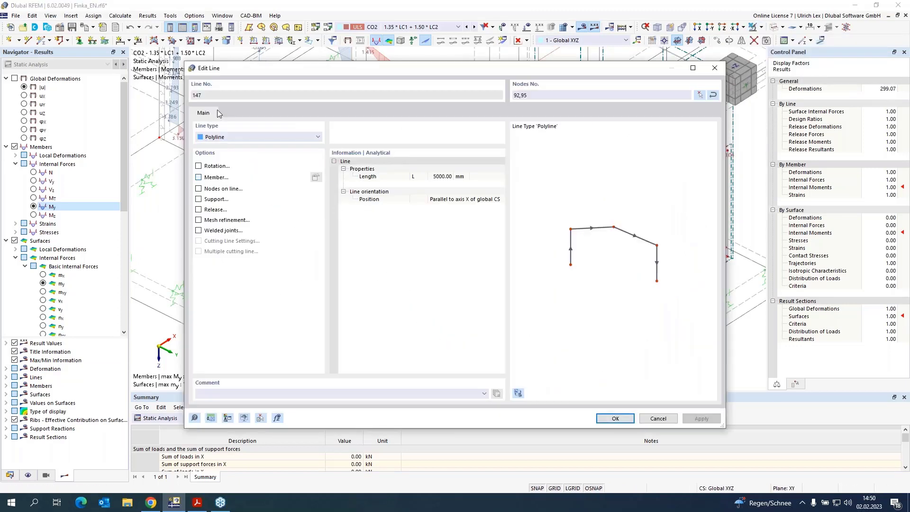
left_click(224, 99)
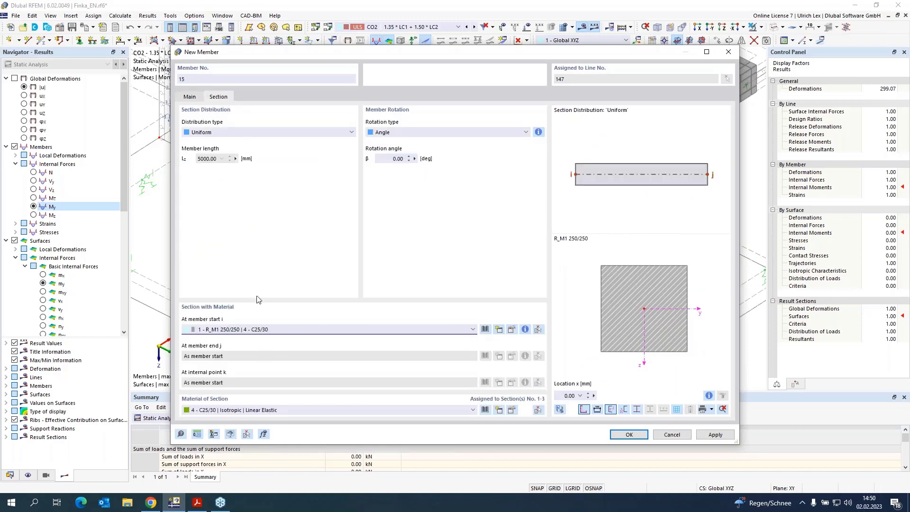
left_click(190, 98)
left_click(215, 121)
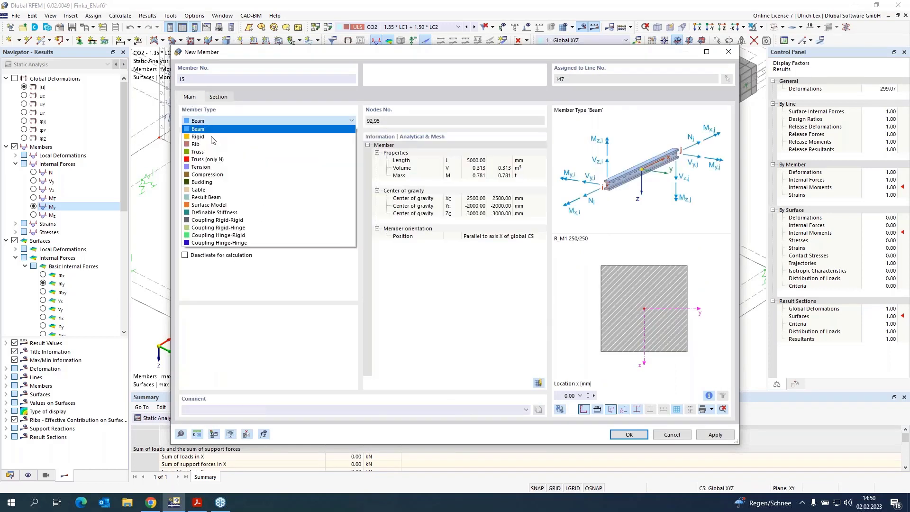
left_click(231, 199)
left_click(224, 97)
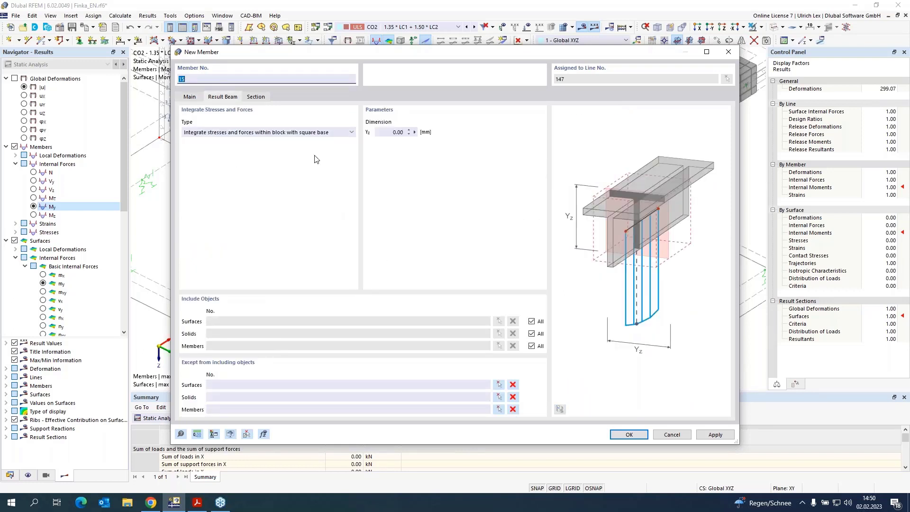
left_click(393, 132)
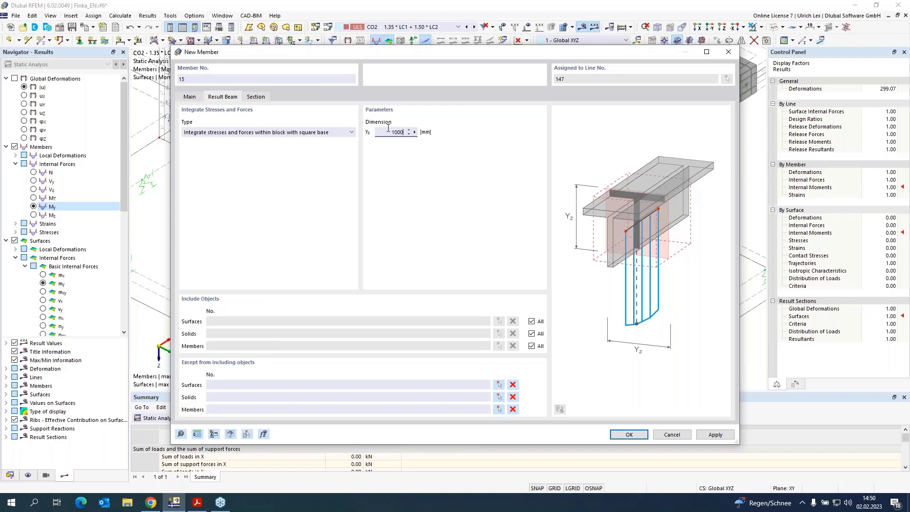
Limit the result beam's integration on line 147 to floor surface 15 and create the member
left_click(532, 322)
left_click(498, 321)
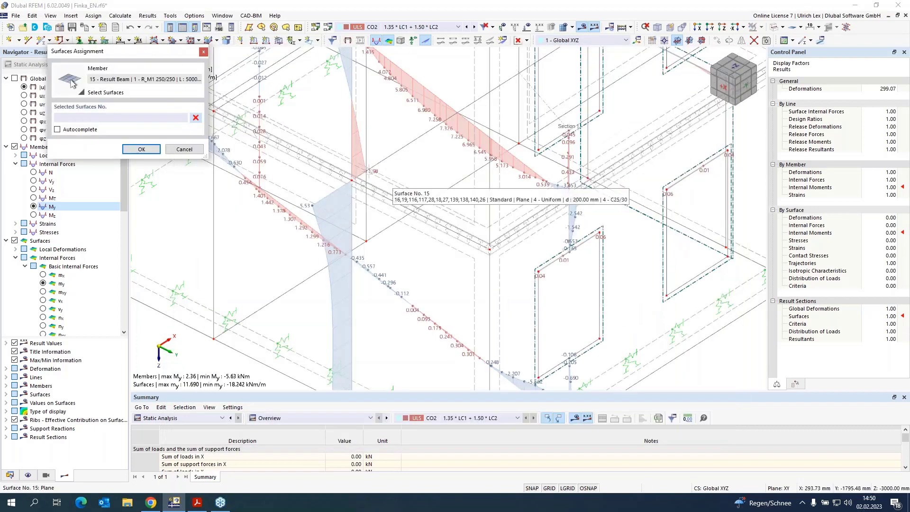
scroll(499, 236, "up", 3)
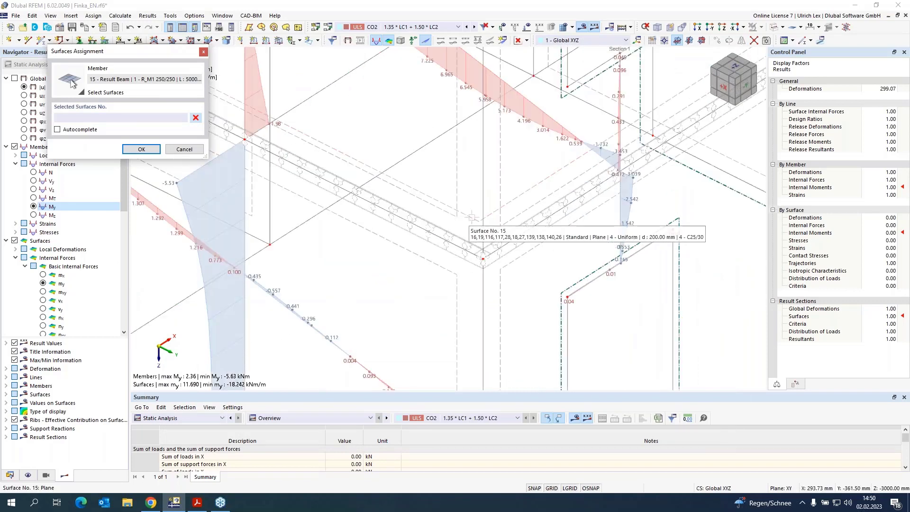
left_click(465, 212)
left_click(142, 149)
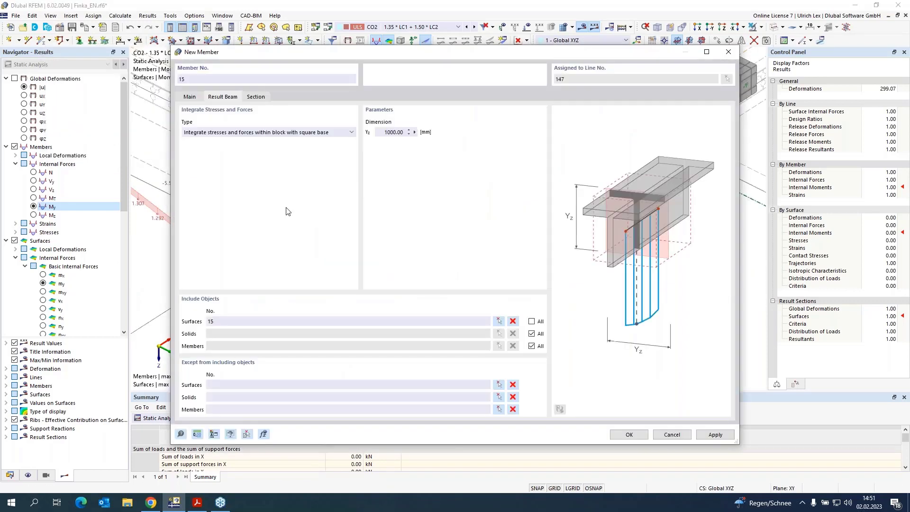
left_click(628, 435)
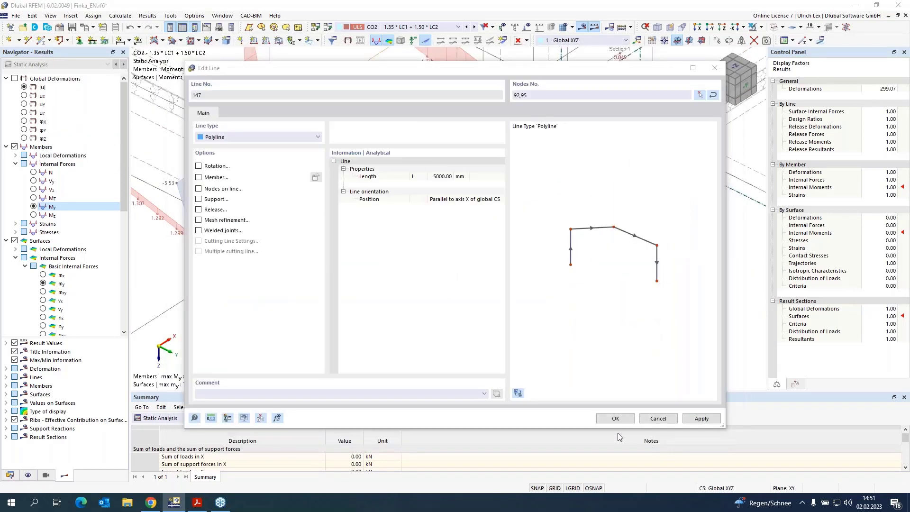
left_click(619, 417)
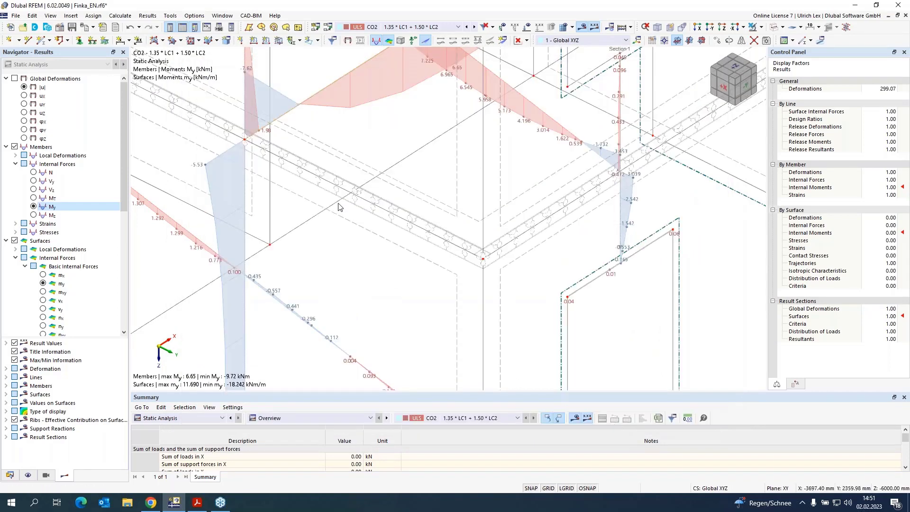
Examine the My moment diagrams of the result beams on the walls and intermediate floor from different sides of the house
scroll(458, 313, "down", 3)
scroll(270, 196, "up", 1)
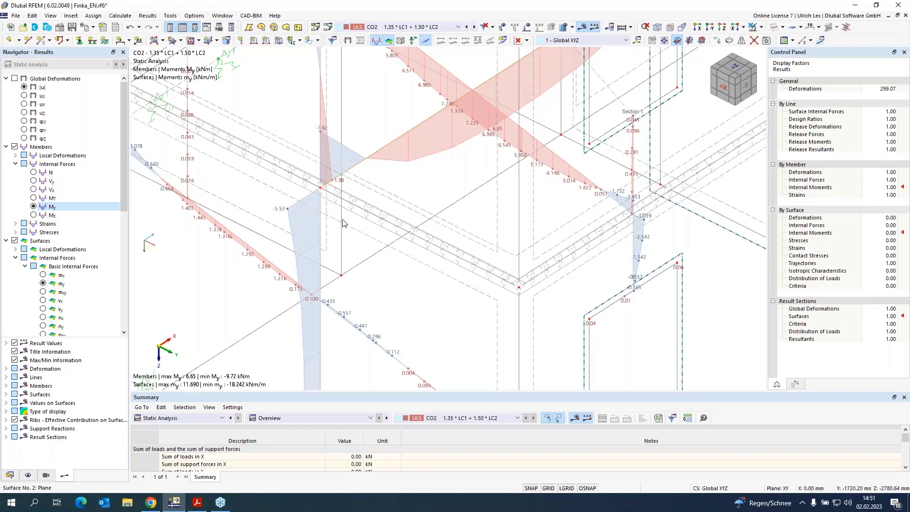
scroll(378, 241, "down", 2)
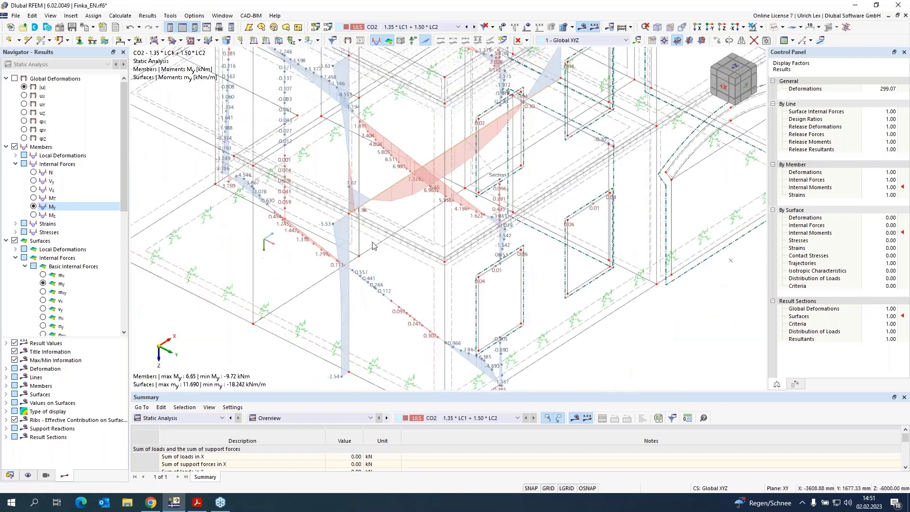
scroll(377, 246, "down", 1)
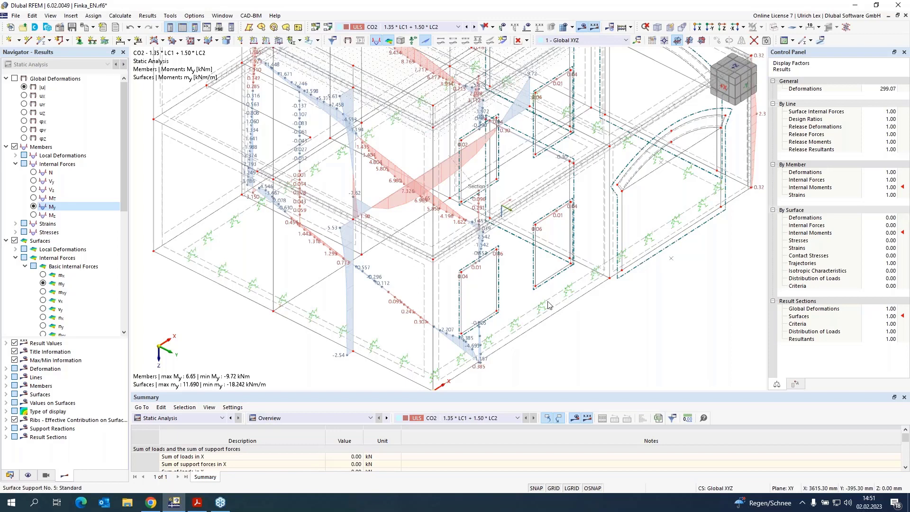
scroll(410, 299, "down", 2)
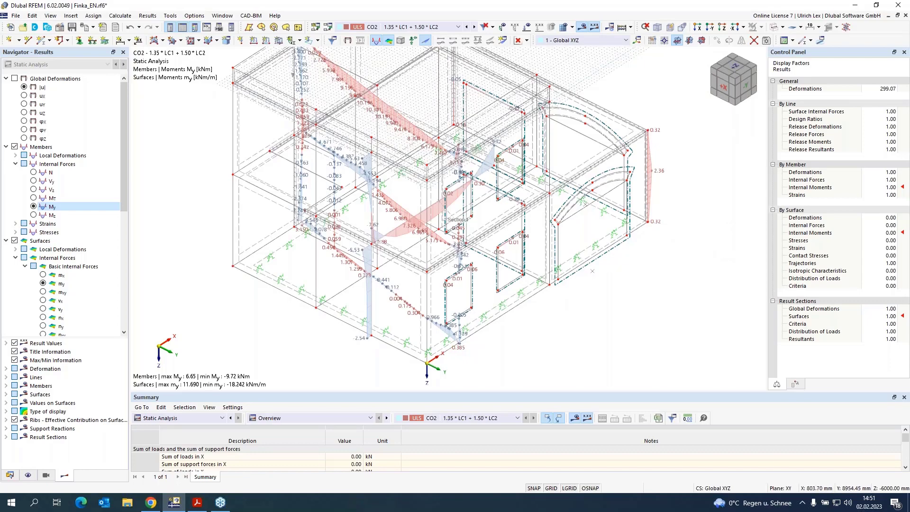
middle_click_drag(689, 293, 548, 245, "ctrl")
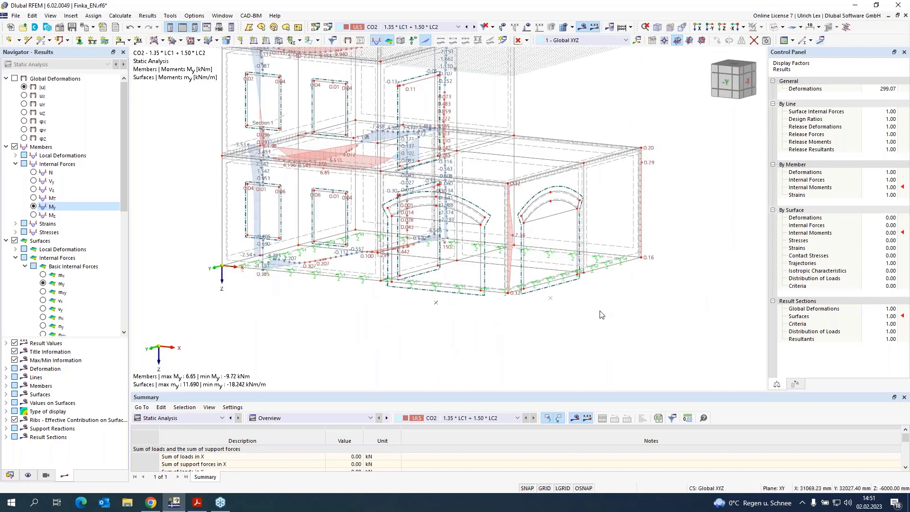
scroll(600, 316, "down", 2)
scroll(640, 146, "up", 1)
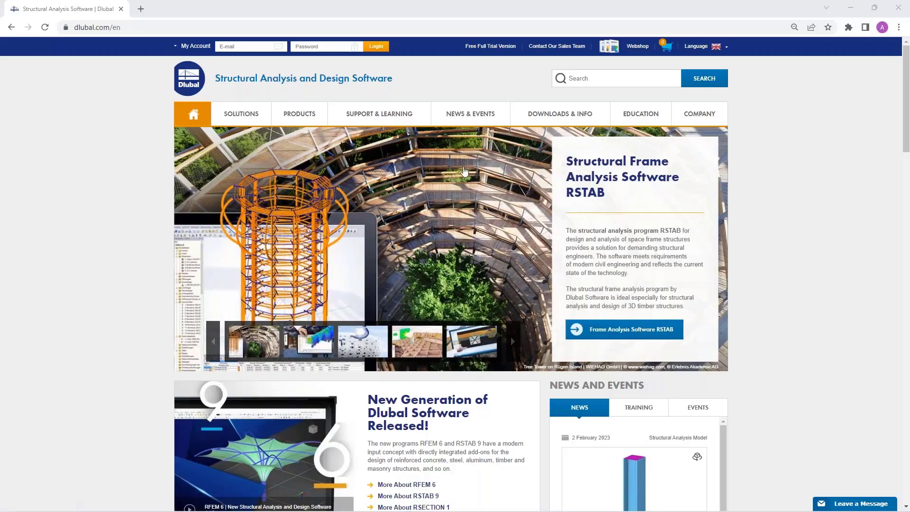
Open the Webinars page of the Dlubal website and look through the listed webinars
mouse_move(253, 105)
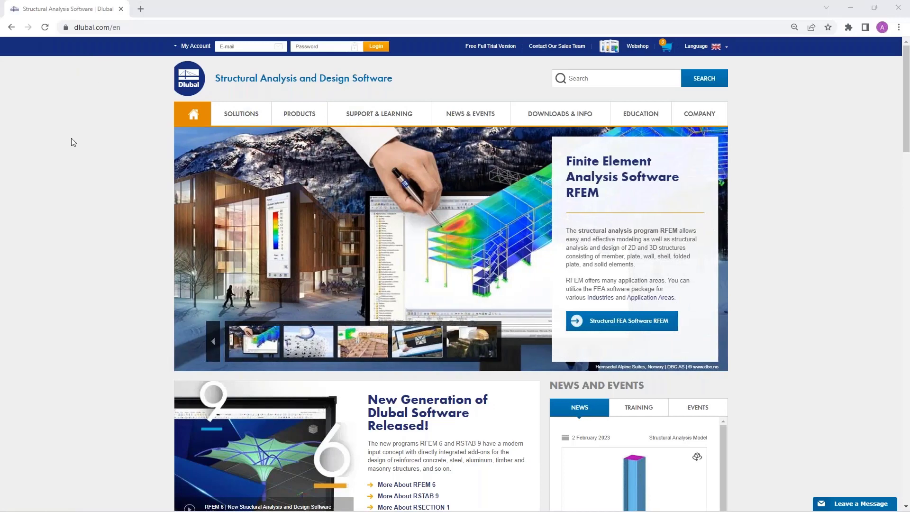
mouse_move(466, 118)
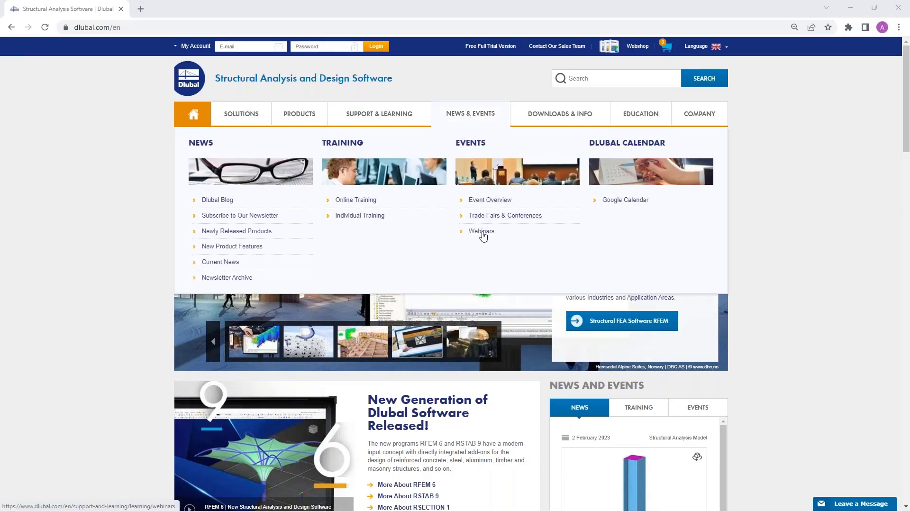
left_click(481, 232)
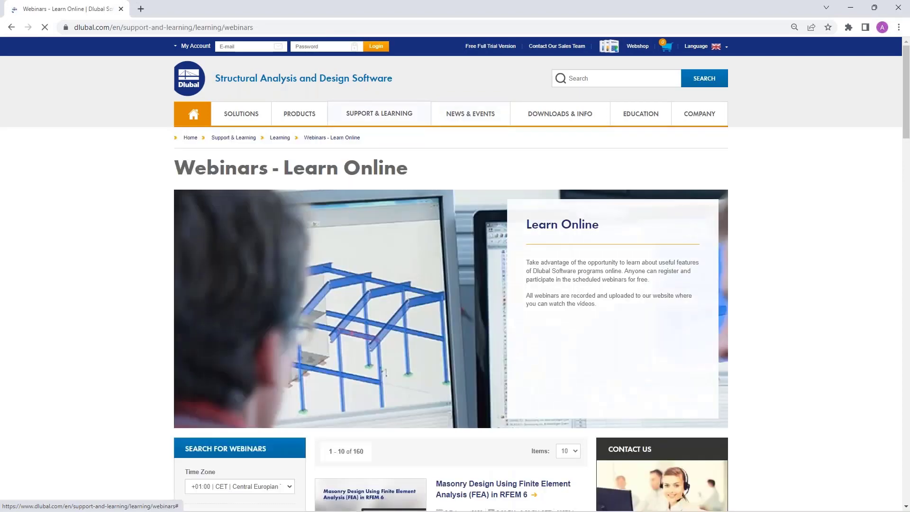
scroll(481, 318, "down", 7)
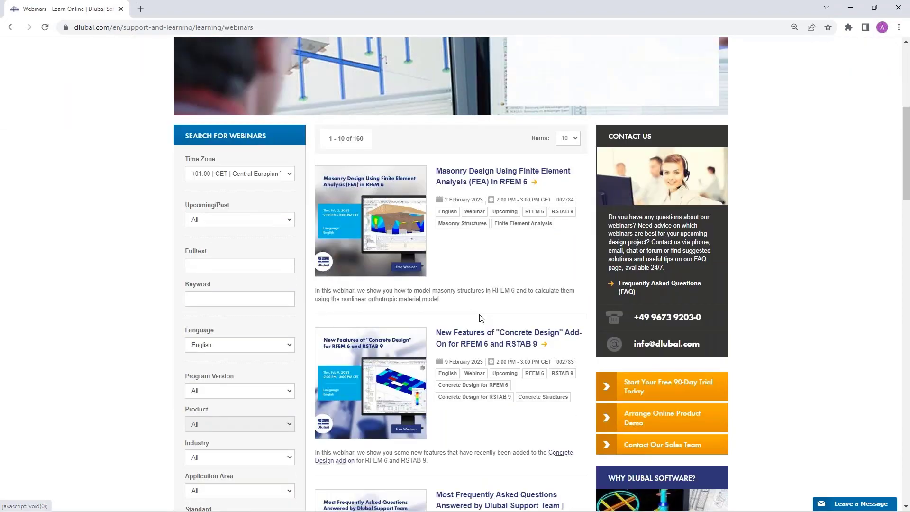
scroll(482, 318, "down", 1)
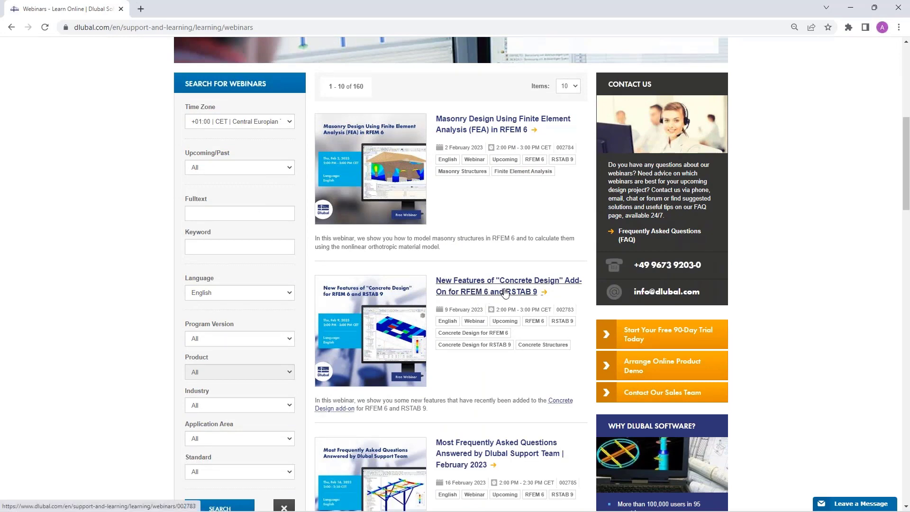
scroll(522, 298, "down", 2)
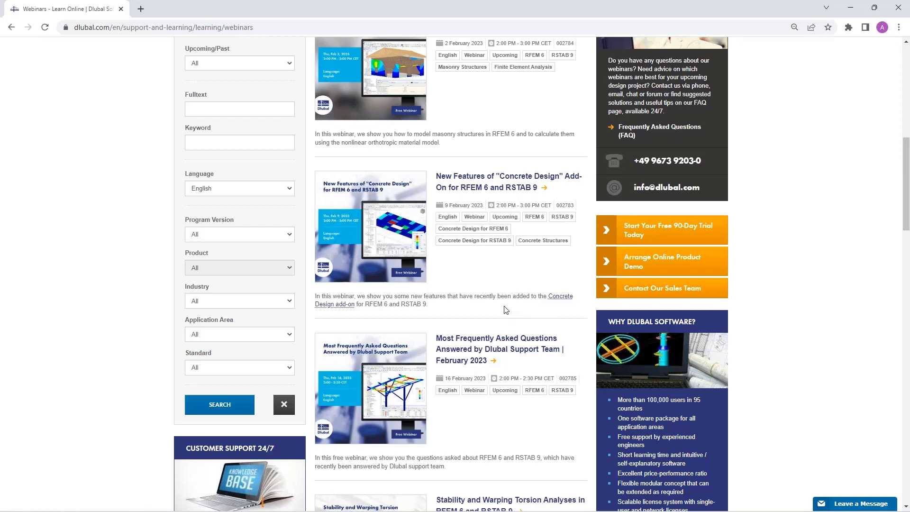
scroll(499, 310, "up", 5)
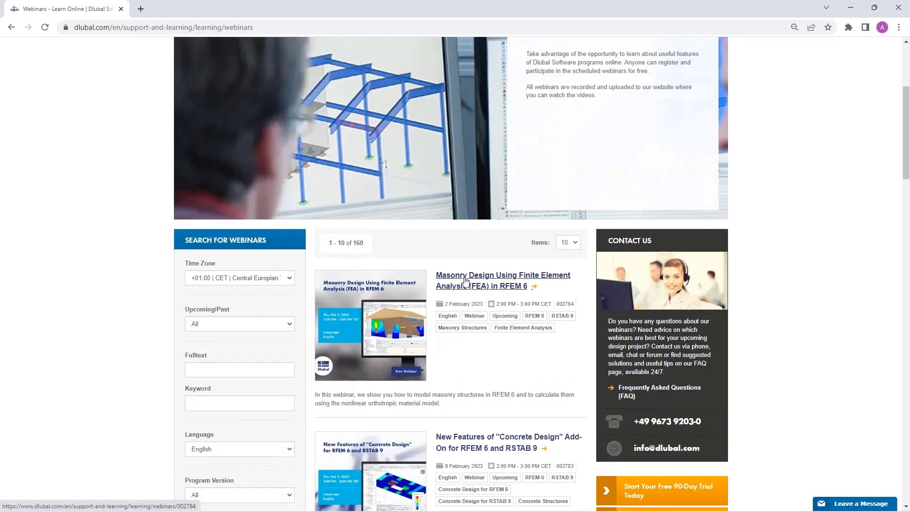
Open the "Masonry Design Using Finite Element Analysis (FEA) in RFEM 6" webinar page and look through its downloads, videos and Models to Download
left_click(465, 278)
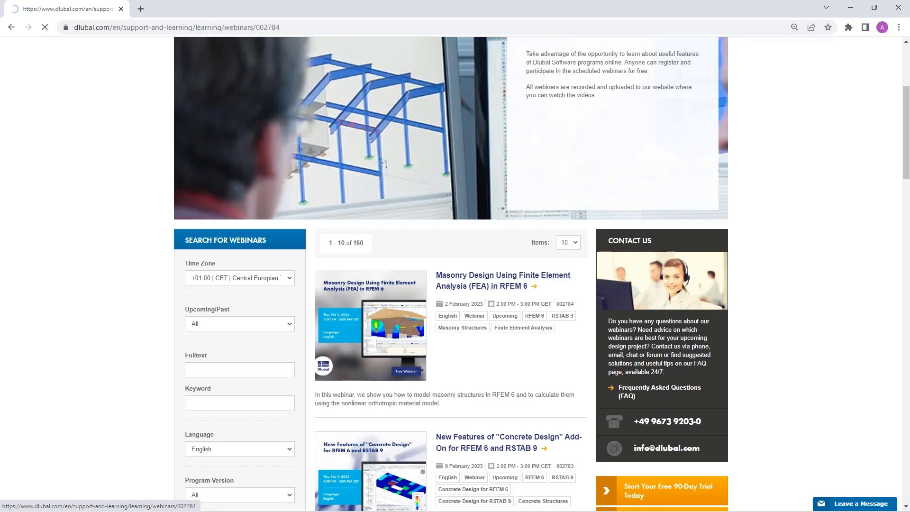
scroll(412, 306, "down", 3)
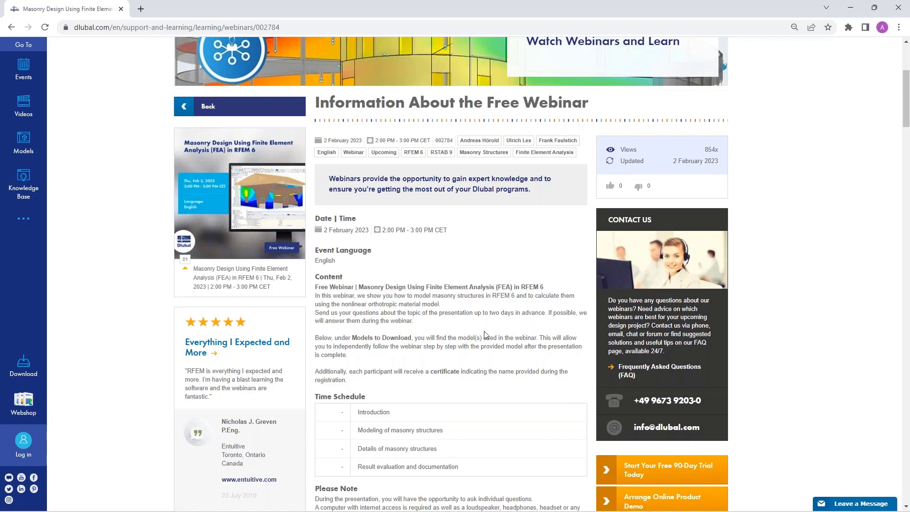
scroll(449, 356, "down", 6)
scroll(449, 222, "down", 6)
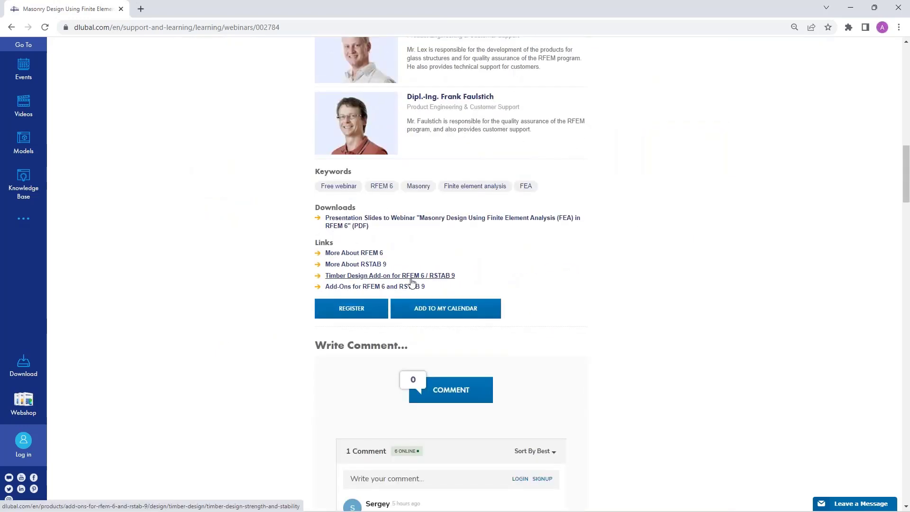
scroll(412, 283, "down", 9)
scroll(249, 355, "down", 6)
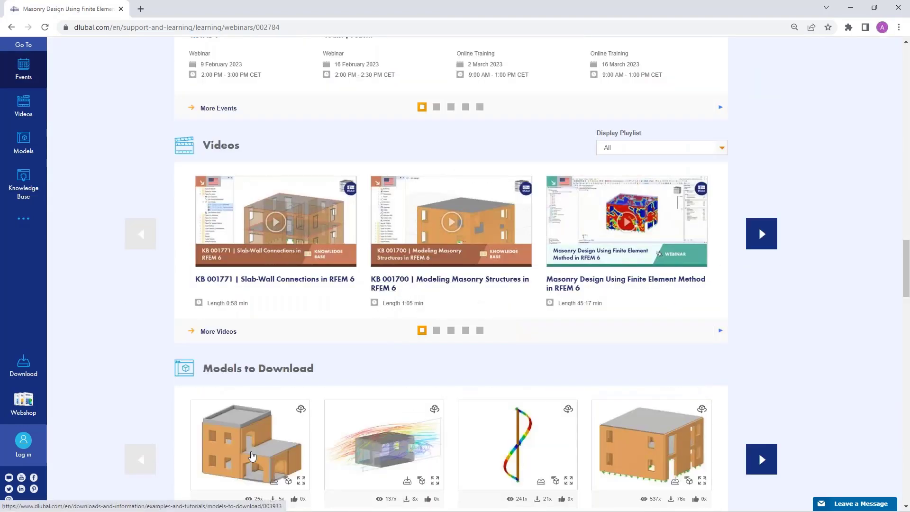
scroll(249, 355, "down", 3)
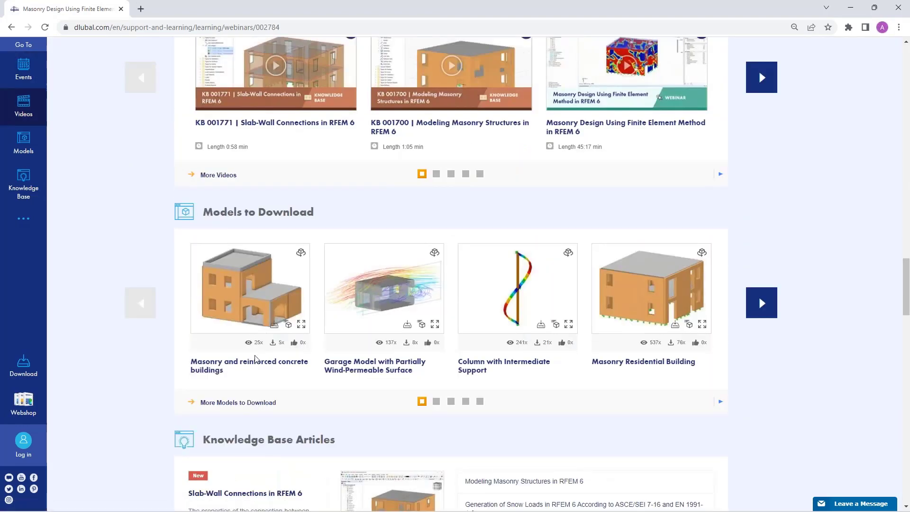
Open the Free Full Trial Version page, look over the trial programs offered, and return to the masonry webinar page
scroll(384, 331, "up", 18)
scroll(384, 331, "up", 15)
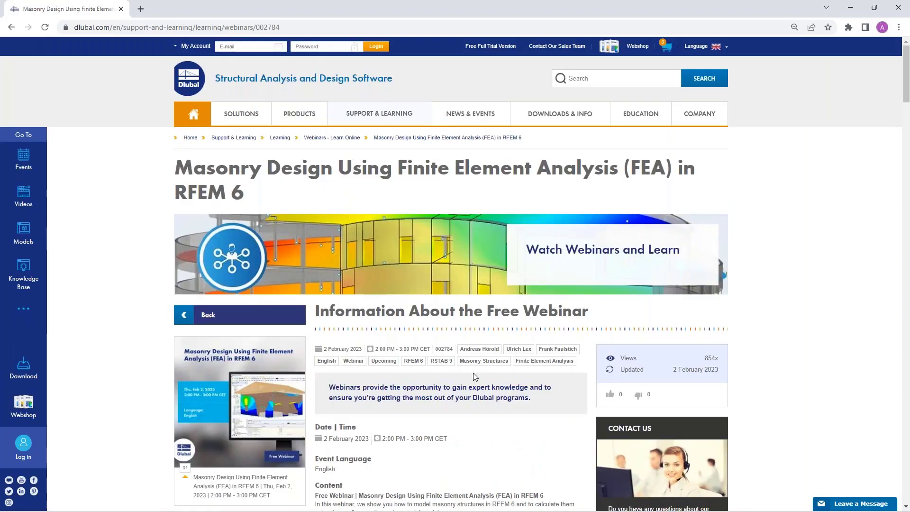
scroll(474, 375, "down", 1)
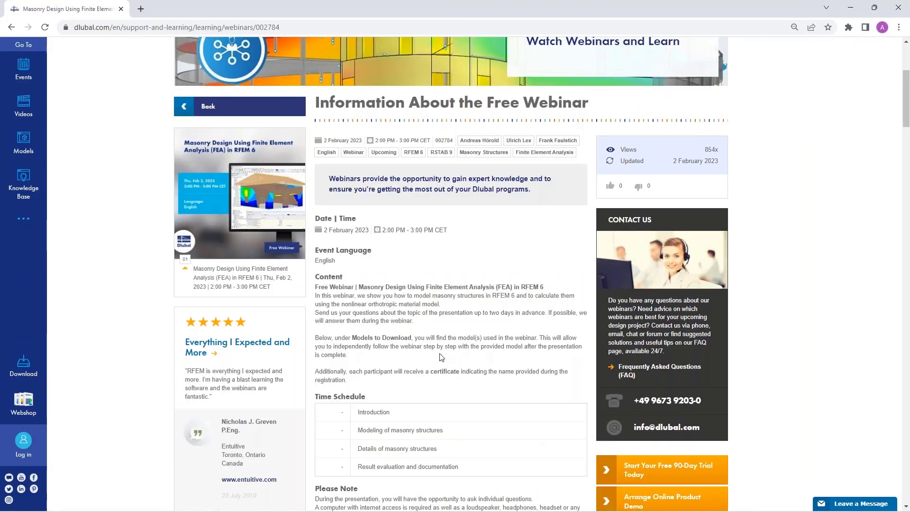
scroll(440, 353, "up", 4)
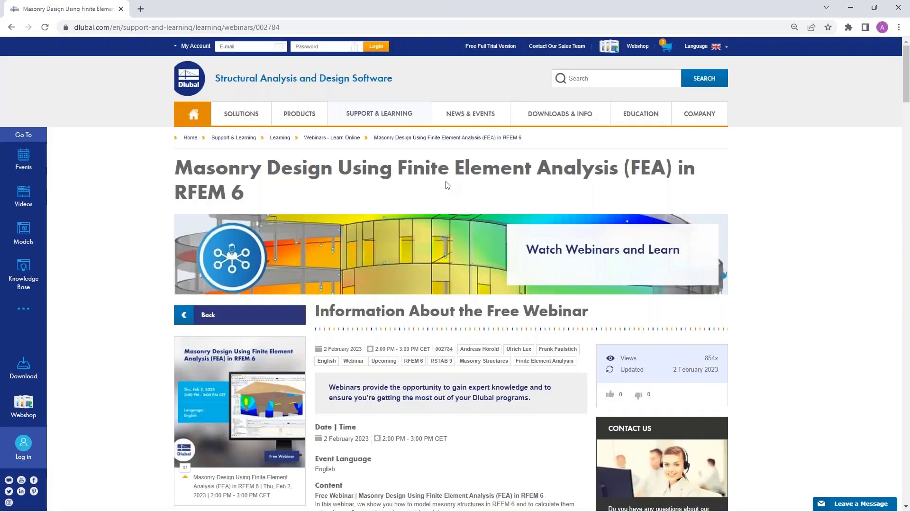
left_click(485, 48)
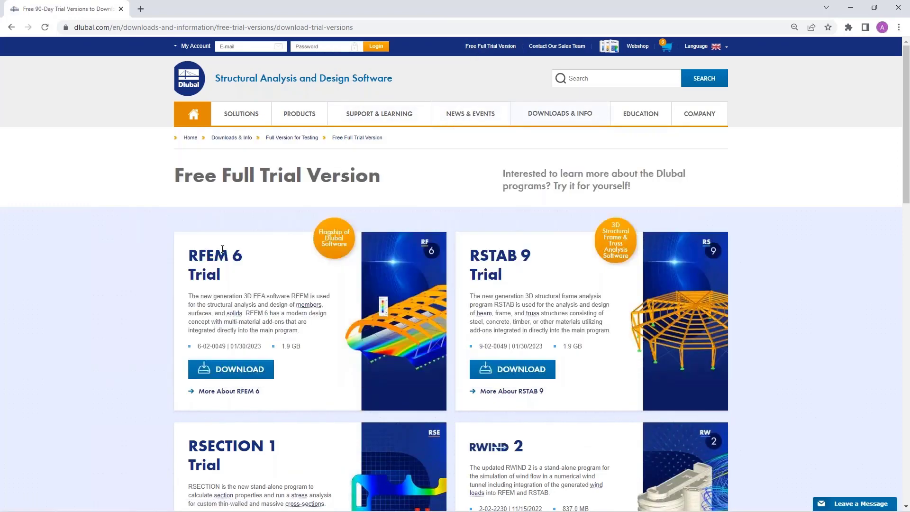
scroll(222, 249, "down", 2)
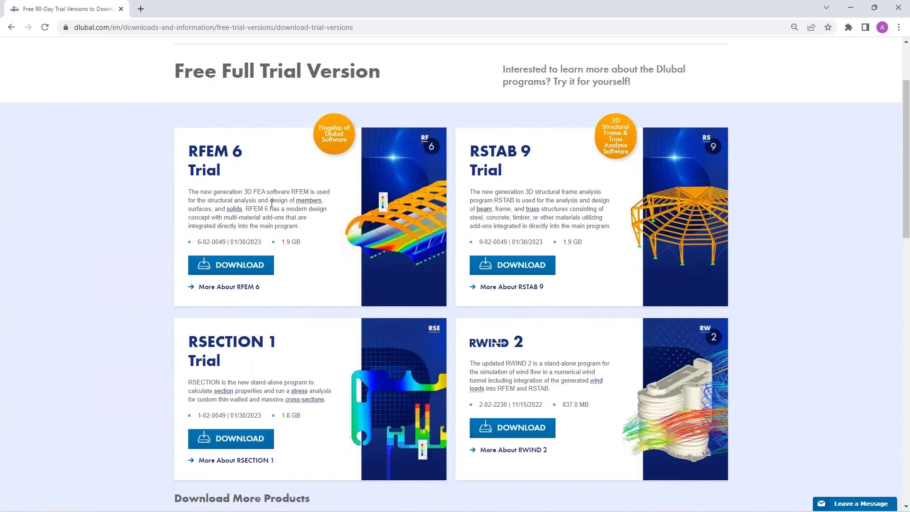
left_click(11, 27)
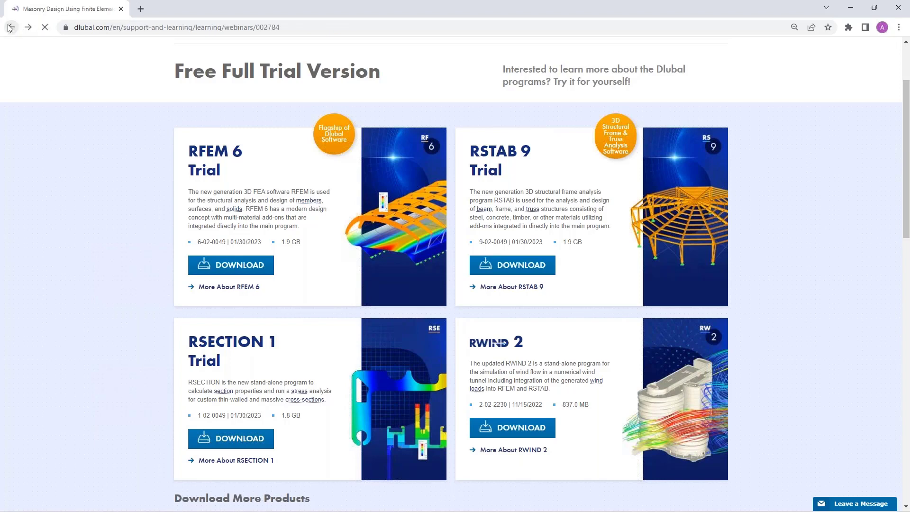
Open the Contact Our Sales Team page from the Sales links and view its contact form
mouse_move(471, 114)
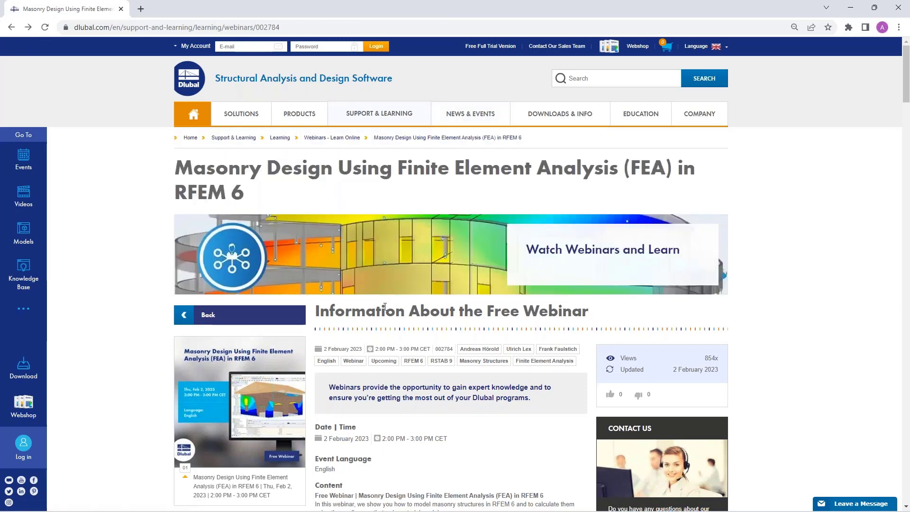
mouse_move(380, 113)
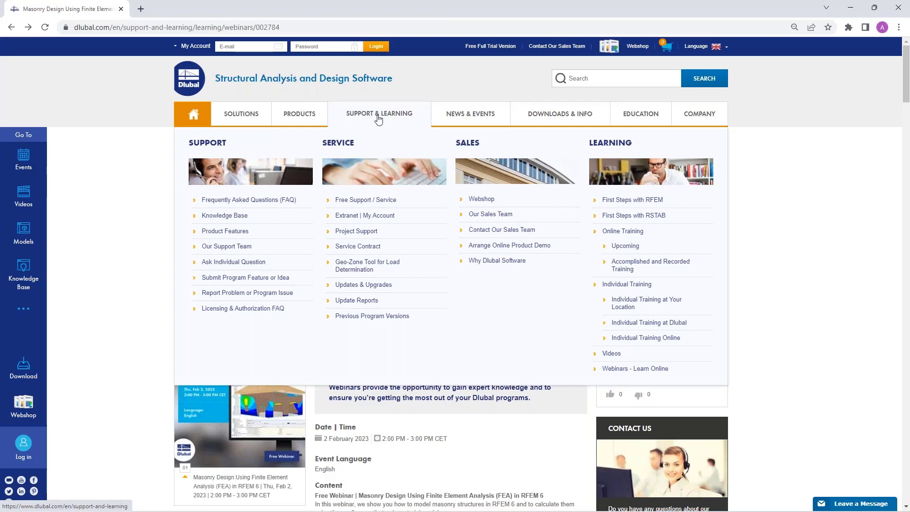
left_click(505, 231)
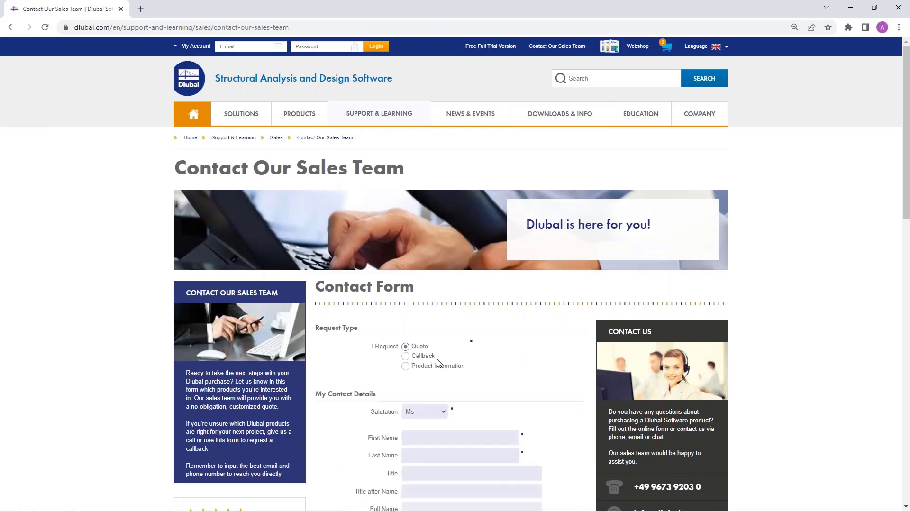
scroll(504, 404, "down", 1)
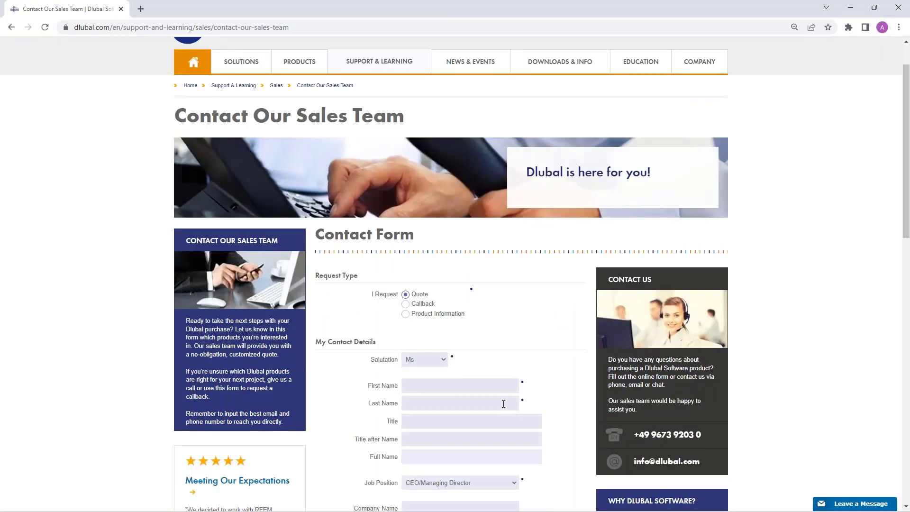